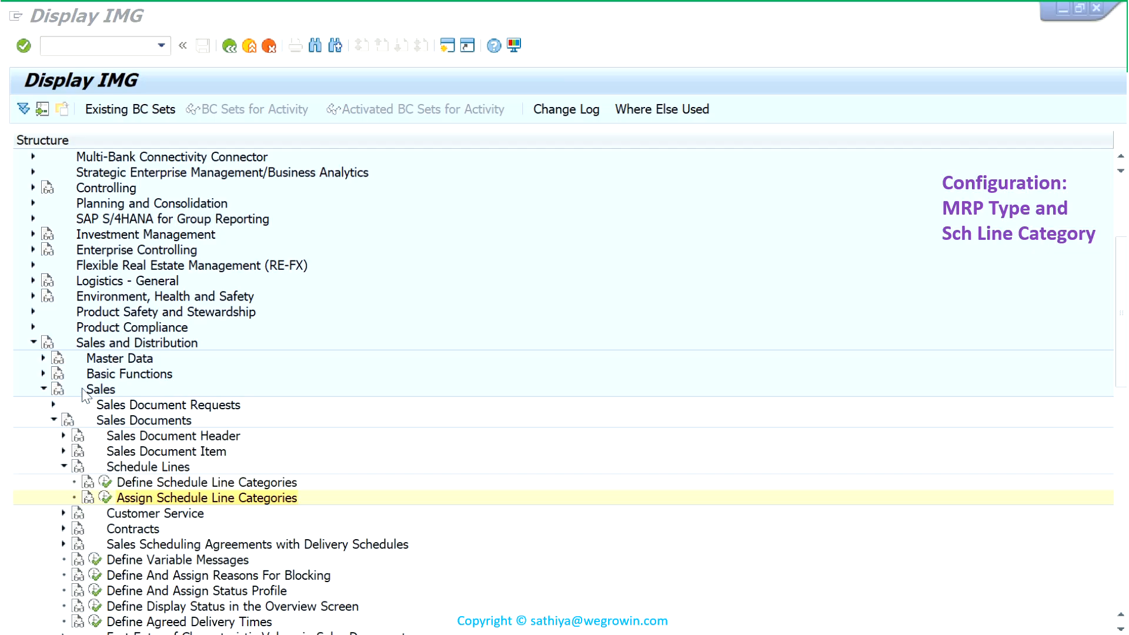
- Open the Assign Schedule Line Categories activity in the IMG under Sales and Distribution, Sales, Sales Documents, Schedule Lines
{"action": "left_click", "coordinate": [141, 344]}
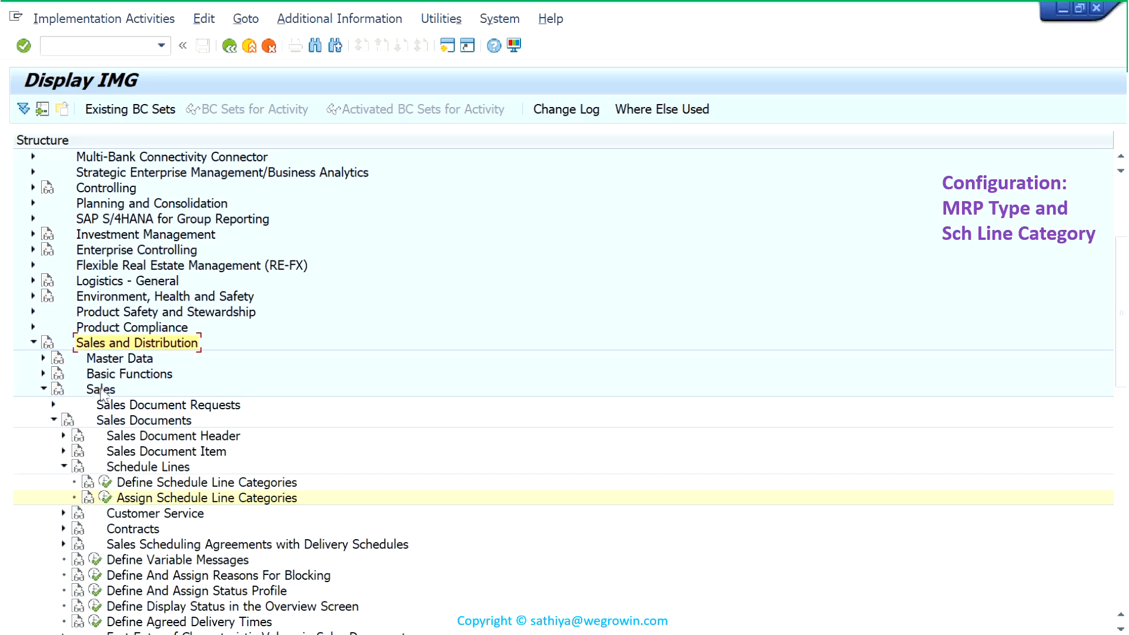
{"action": "left_click", "coordinate": [101, 390]}
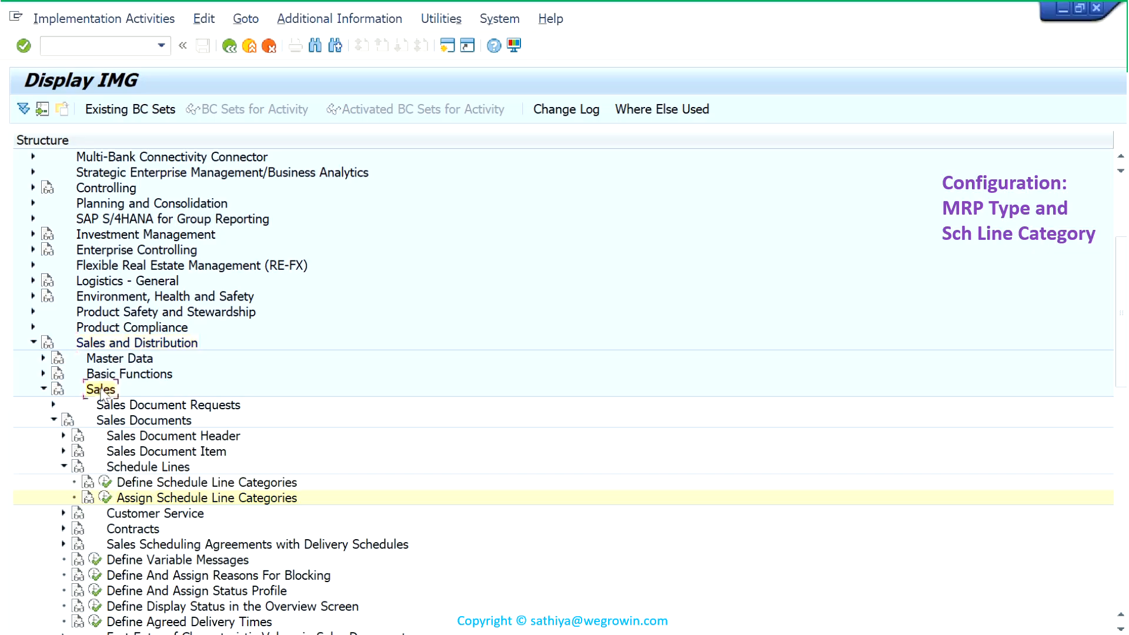
{"action": "left_click", "coordinate": [113, 420]}
{"action": "left_click", "coordinate": [143, 466]}
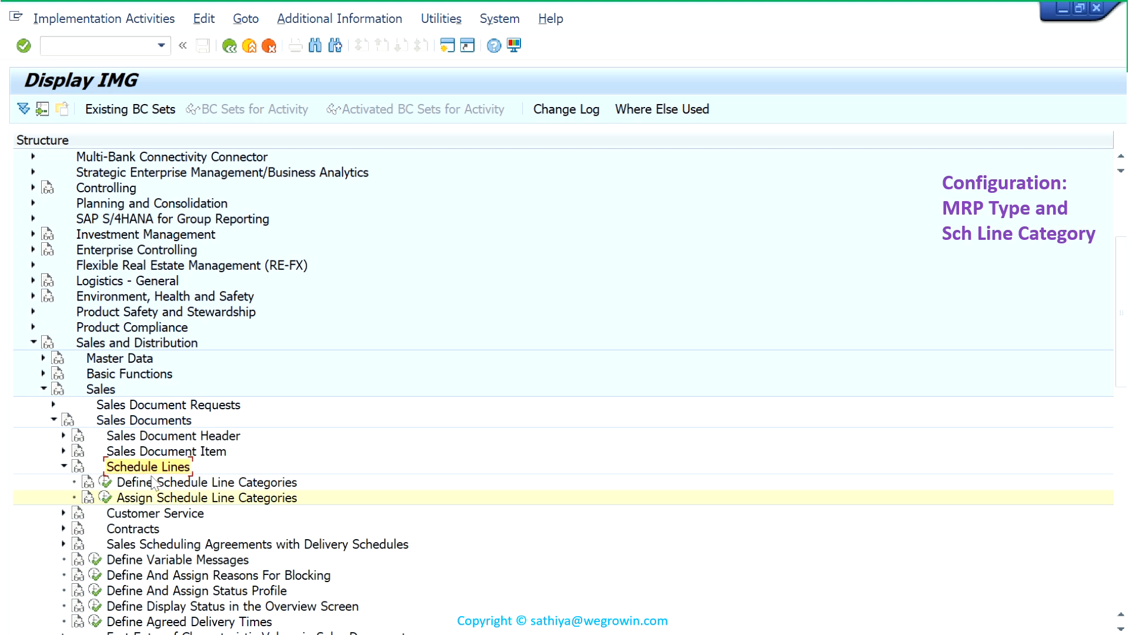
{"action": "left_click", "coordinate": [164, 498]}
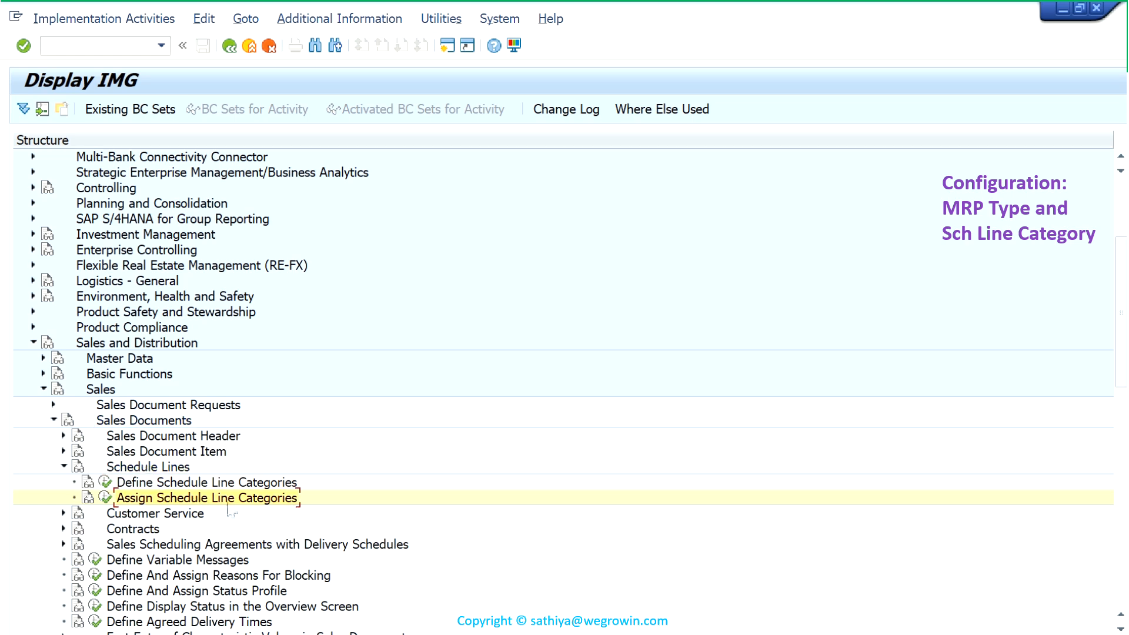
{"action": "left_click", "coordinate": [104, 498]}
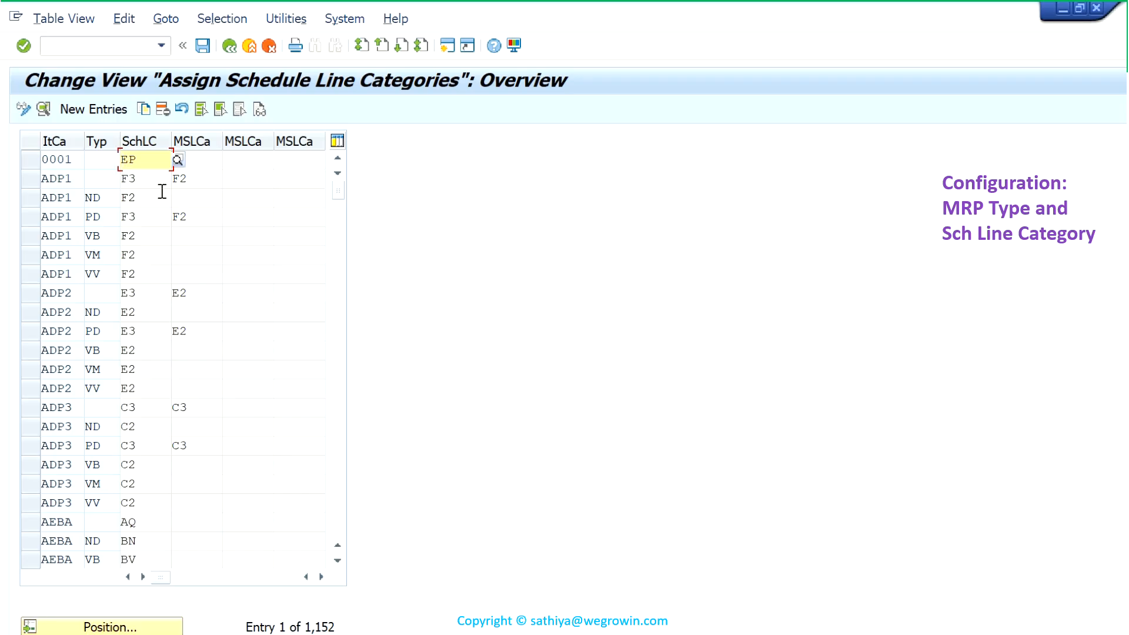
- Read the field help that defines the sales document item category, then close it
{"action": "left_click", "coordinate": [64, 138]}
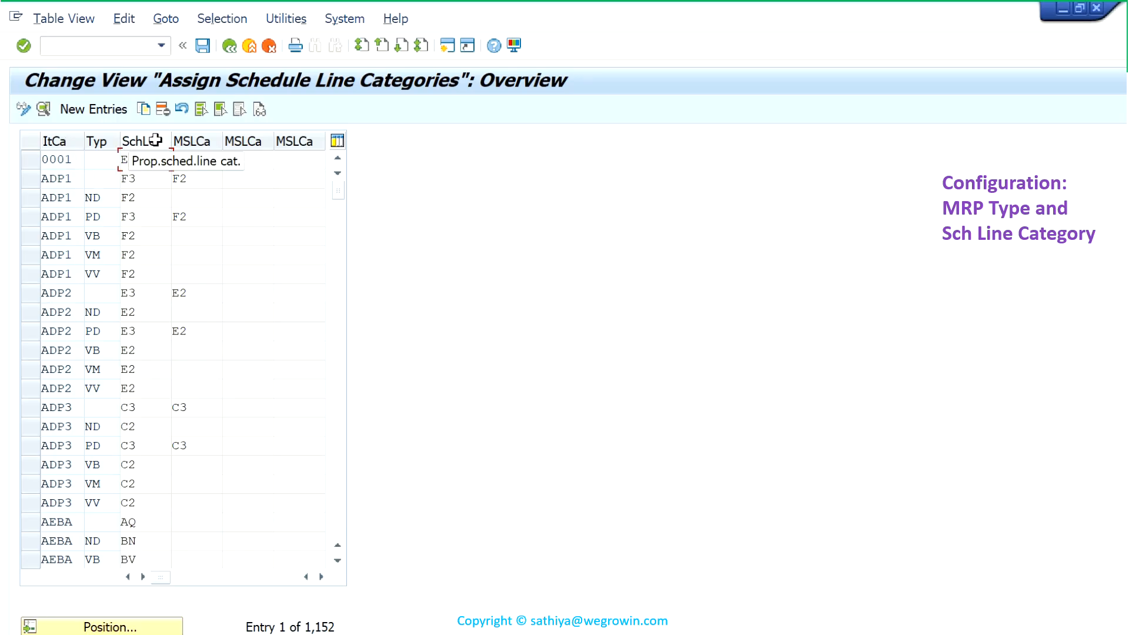
{"action": "left_click", "coordinate": [65, 390]}
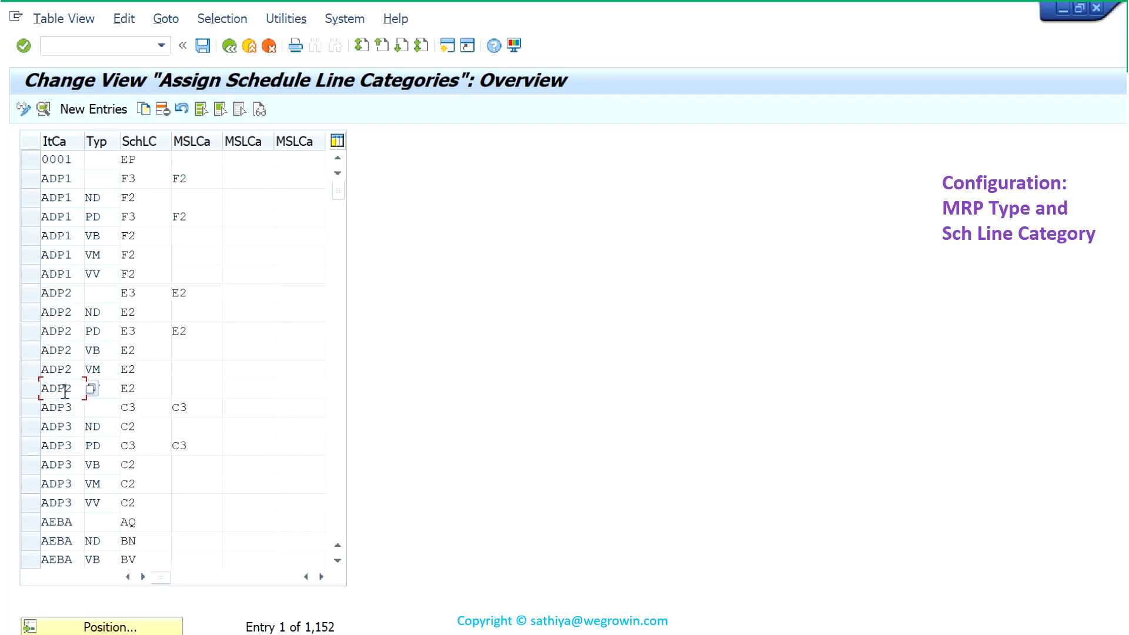
{"action": "key", "text": "F1"}
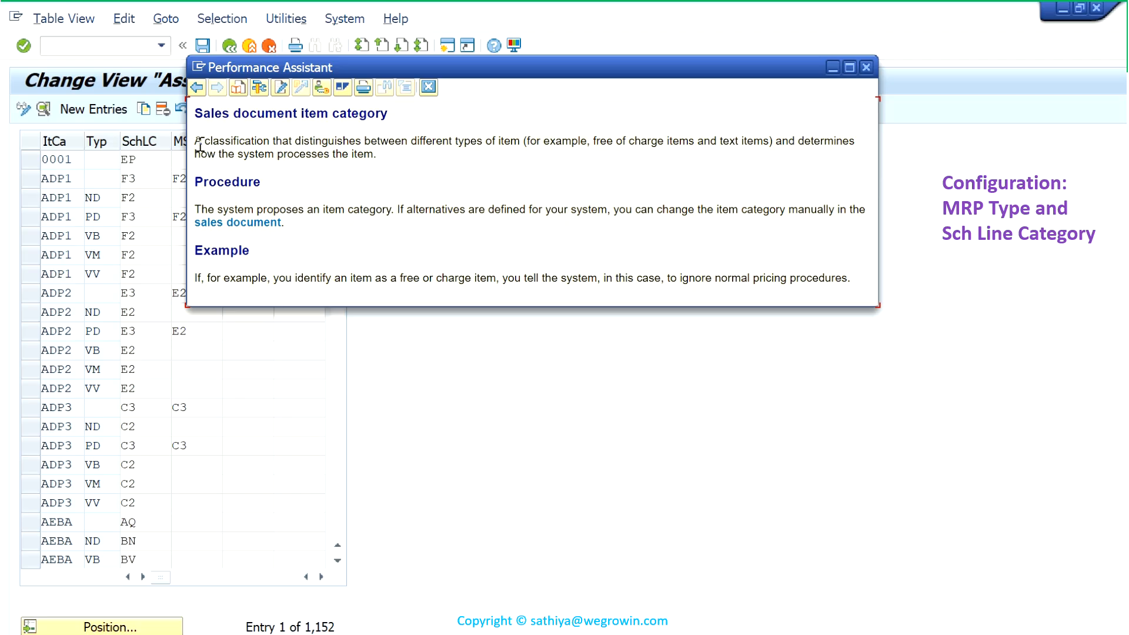
{"action": "left_click_drag", "start_coordinate": [216, 146], "coordinate": [389, 169]}
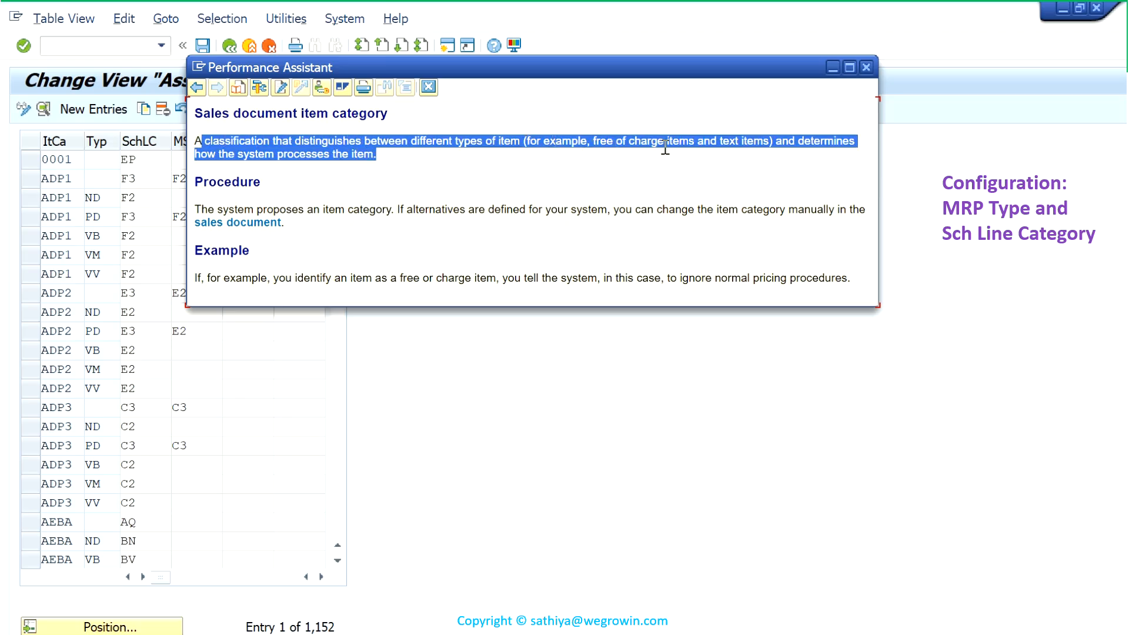
{"action": "left_click", "coordinate": [867, 67]}
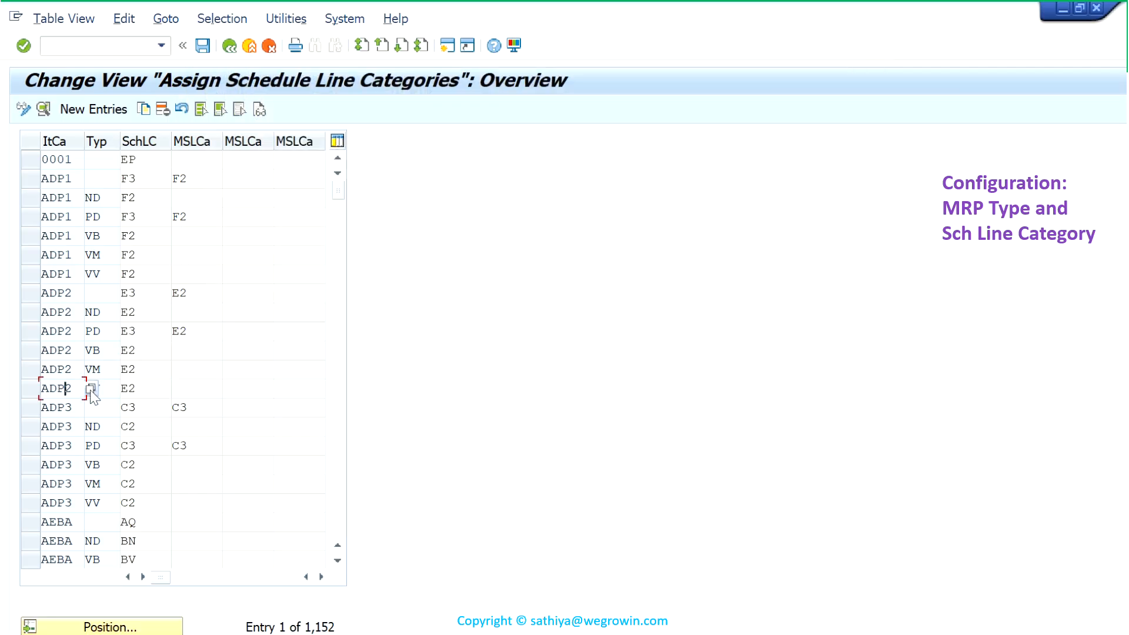
- Look up the standard item category TAN in the list of possible item categories and close the list without choosing a value
{"action": "left_click", "coordinate": [91, 390]}
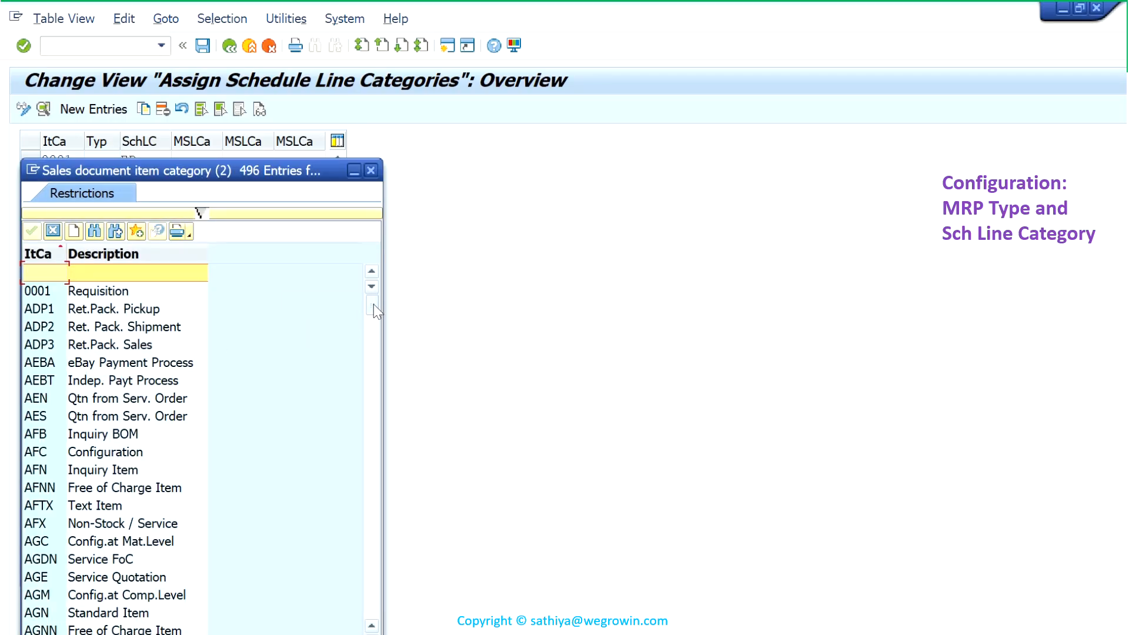
{"action": "left_click_drag", "start_coordinate": [373, 304], "coordinate": [391, 623]}
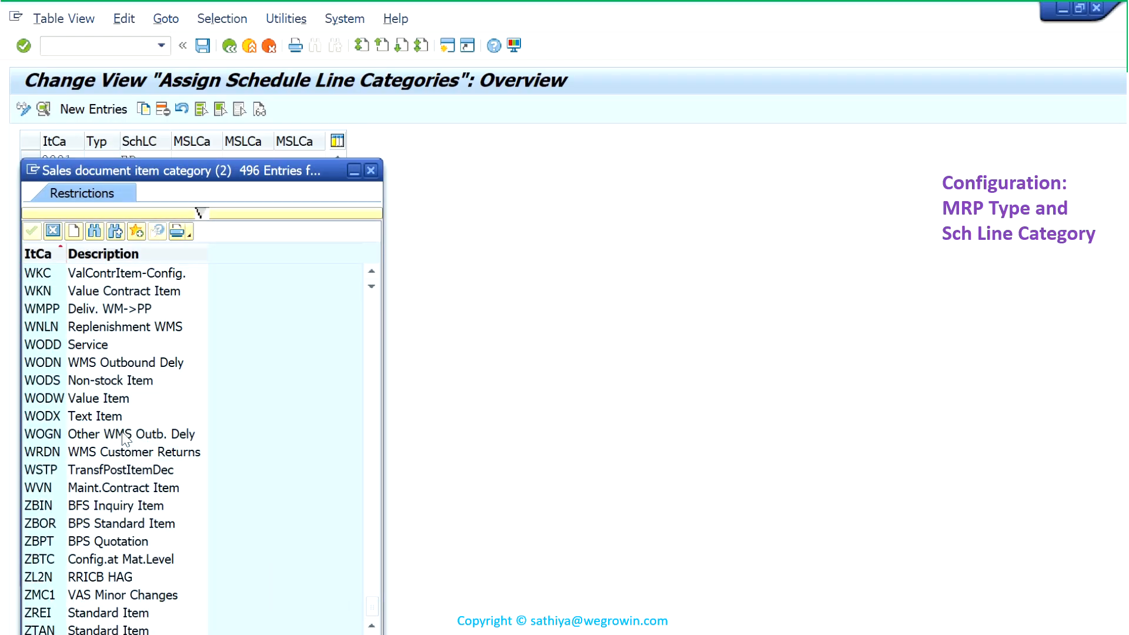
{"action": "scroll", "coordinate": [123, 438], "scroll_direction": "up", "scroll_amount": 12}
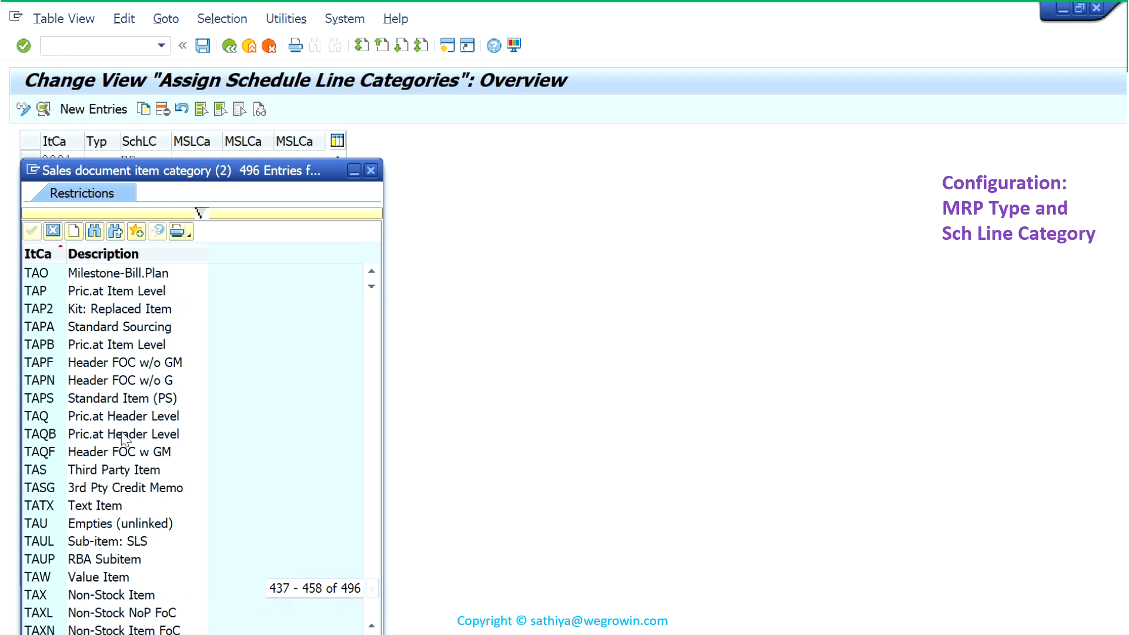
{"action": "scroll", "coordinate": [109, 522], "scroll_direction": "up", "scroll_amount": 2}
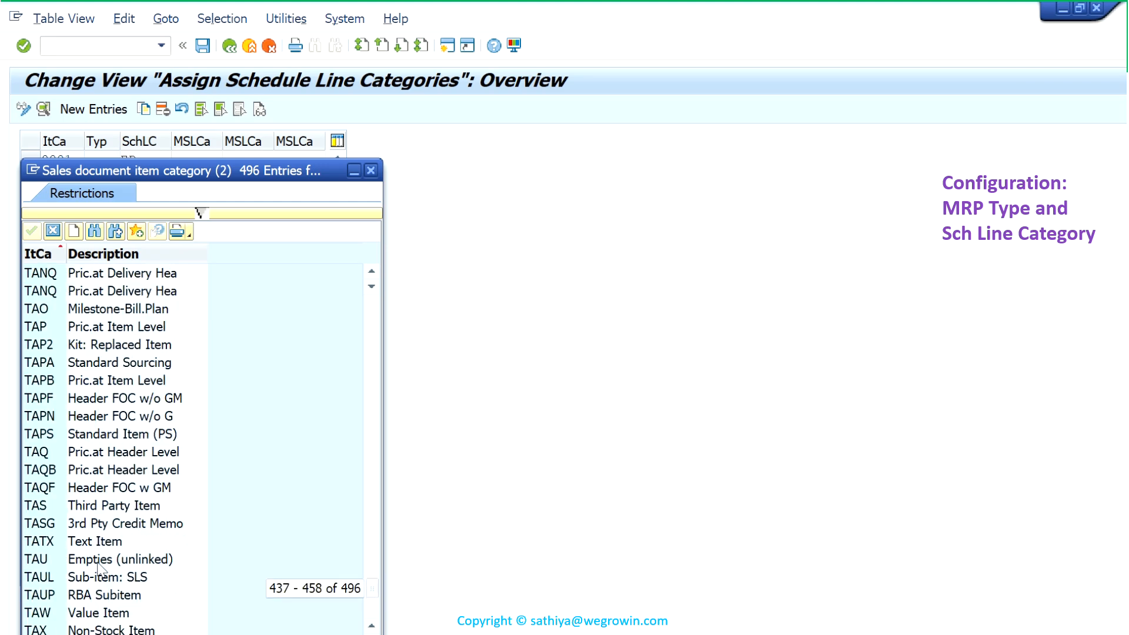
{"action": "scroll", "coordinate": [113, 507], "scroll_direction": "up", "scroll_amount": 2}
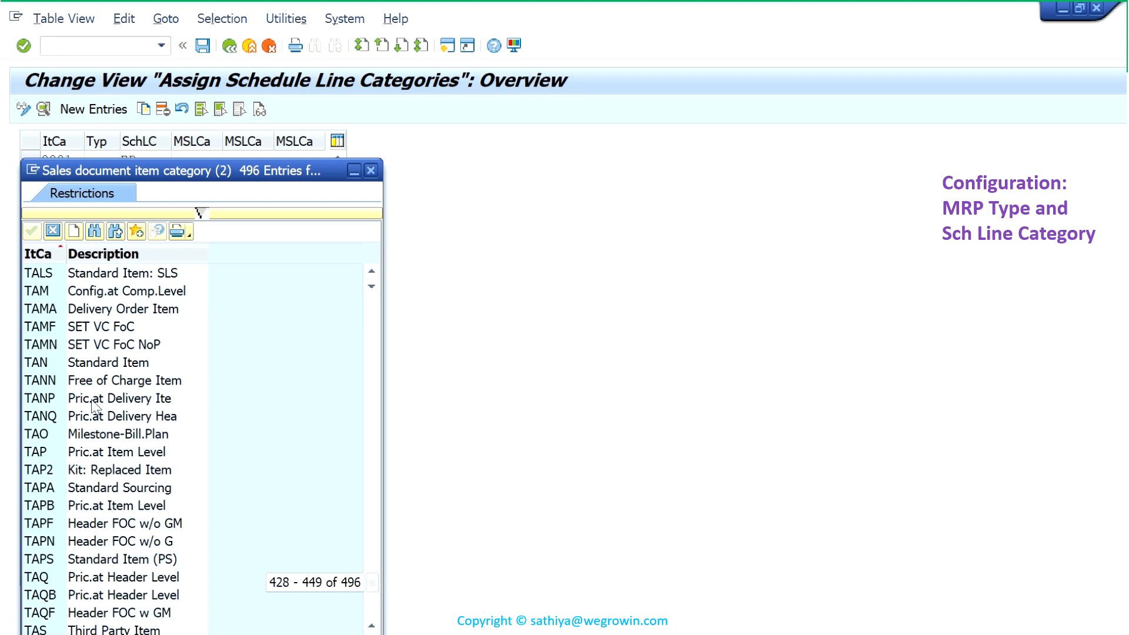
{"action": "left_click", "coordinate": [102, 367]}
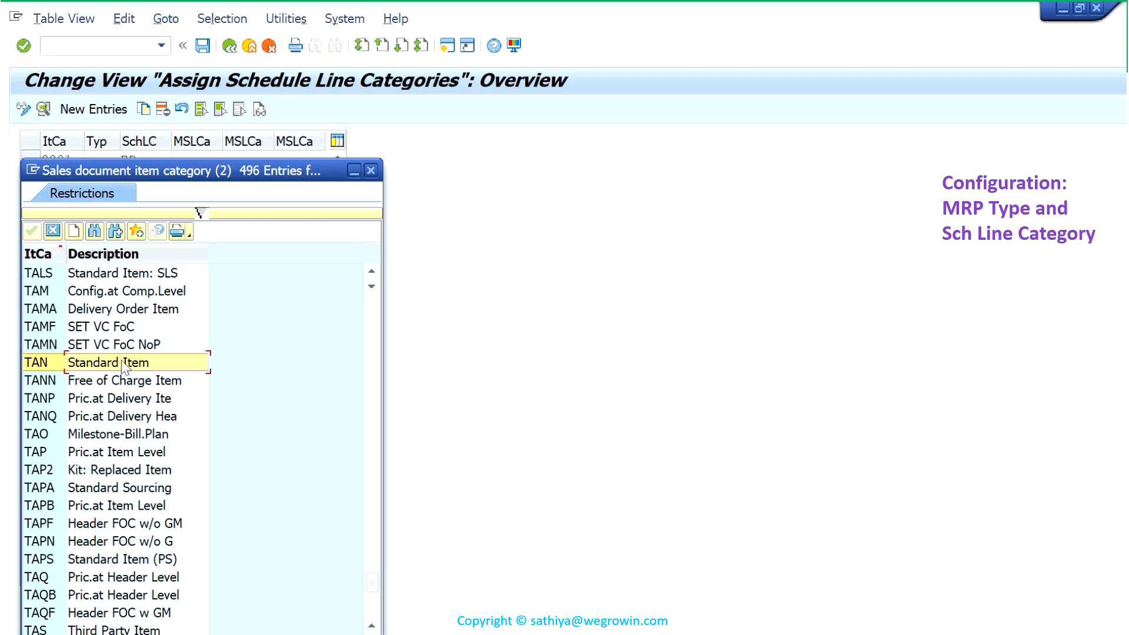
{"action": "left_click", "coordinate": [370, 172]}
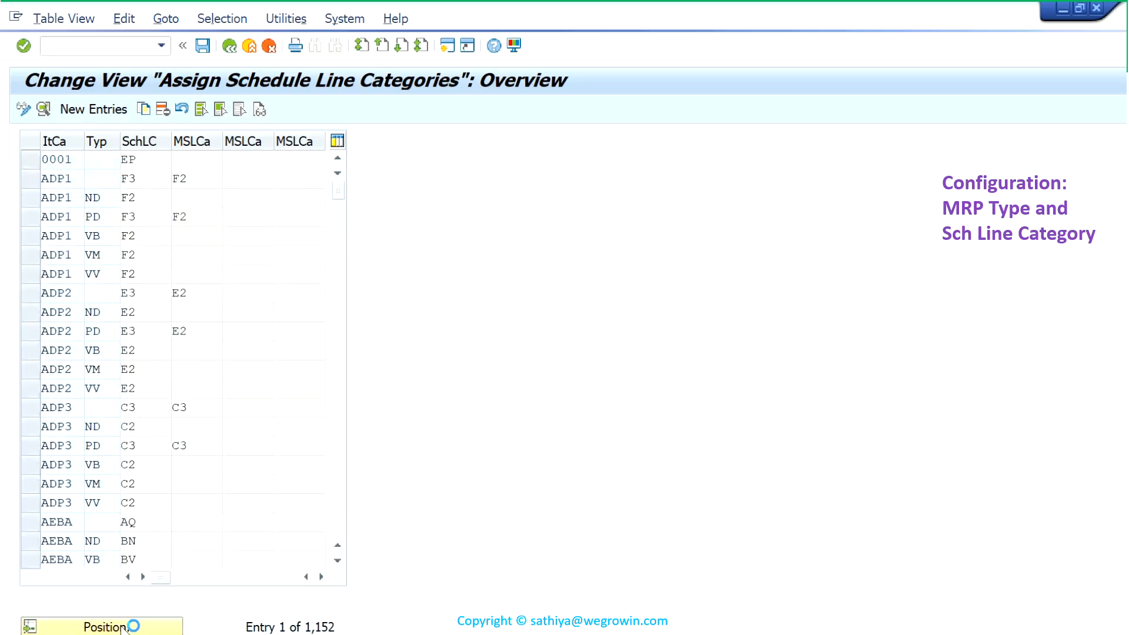
- Position the schedule line category assignment table at item category TAN
{"action": "left_click", "coordinate": [124, 627]}
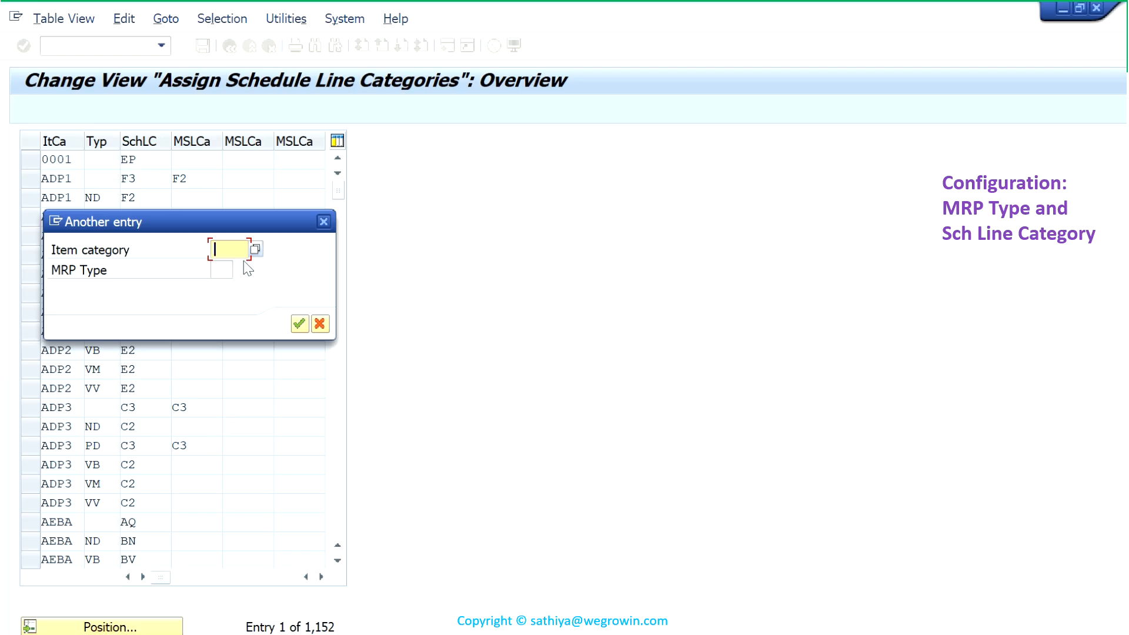
{"action": "type", "text": "TAN"}
{"action": "key", "text": "Return"}
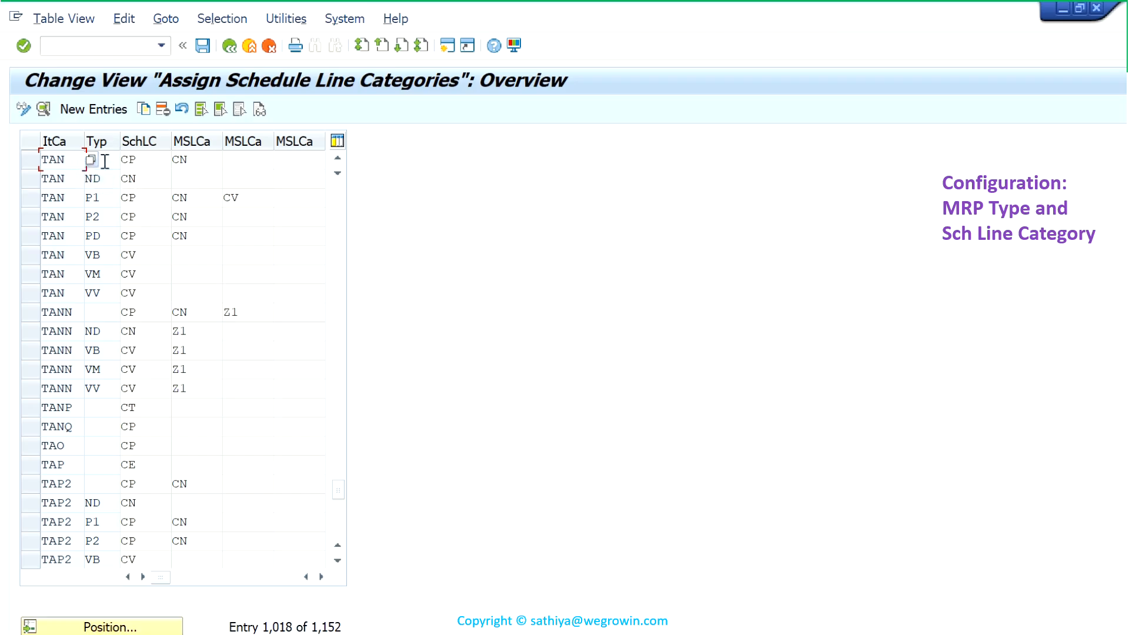
{"action": "left_click", "coordinate": [337, 158]}
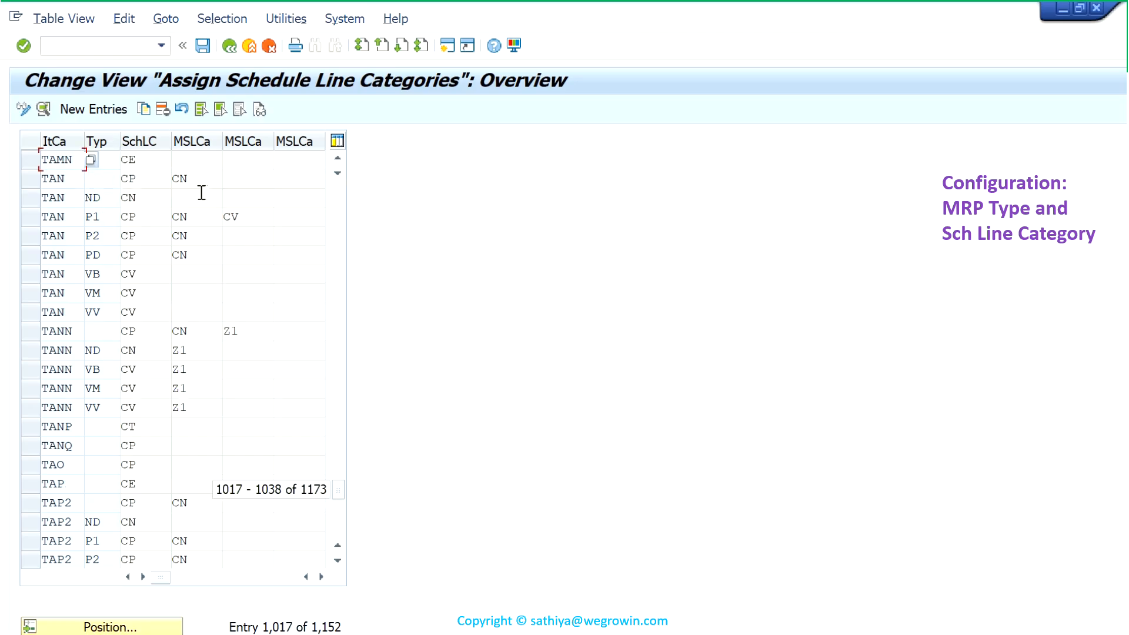
- Select all table rows for item category TAN, from the blank MRP type through MRP type VV
{"action": "left_click", "coordinate": [37, 181]}
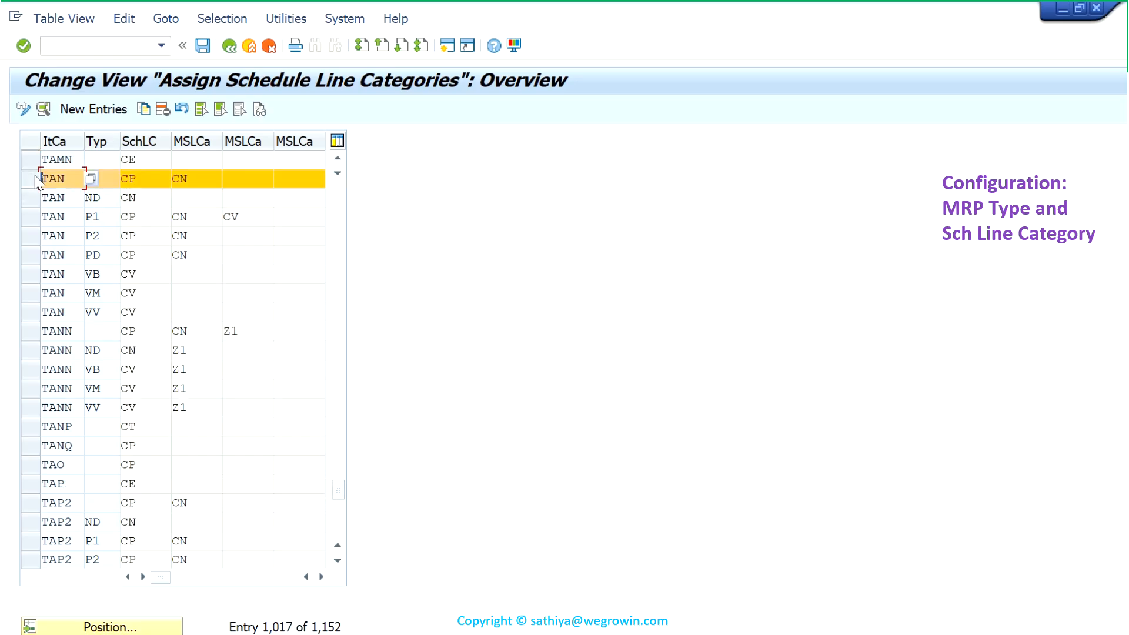
{"action": "left_click", "coordinate": [32, 196]}
{"action": "left_click", "coordinate": [35, 217]}
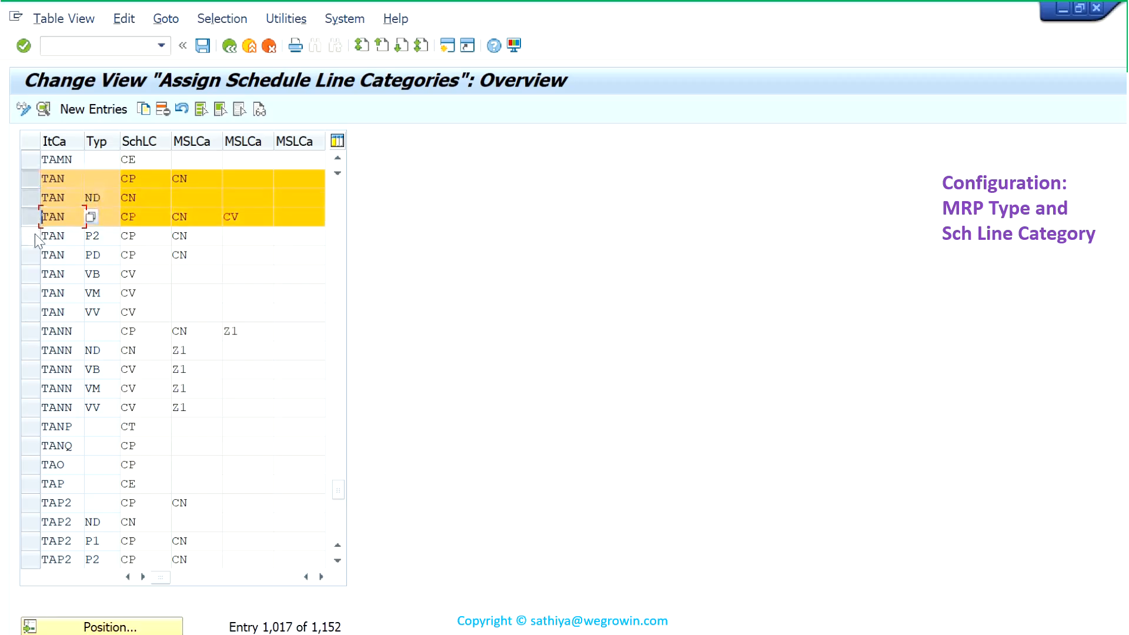
{"action": "left_click", "coordinate": [34, 236]}
{"action": "left_click", "coordinate": [34, 254]}
{"action": "left_click", "coordinate": [34, 274]}
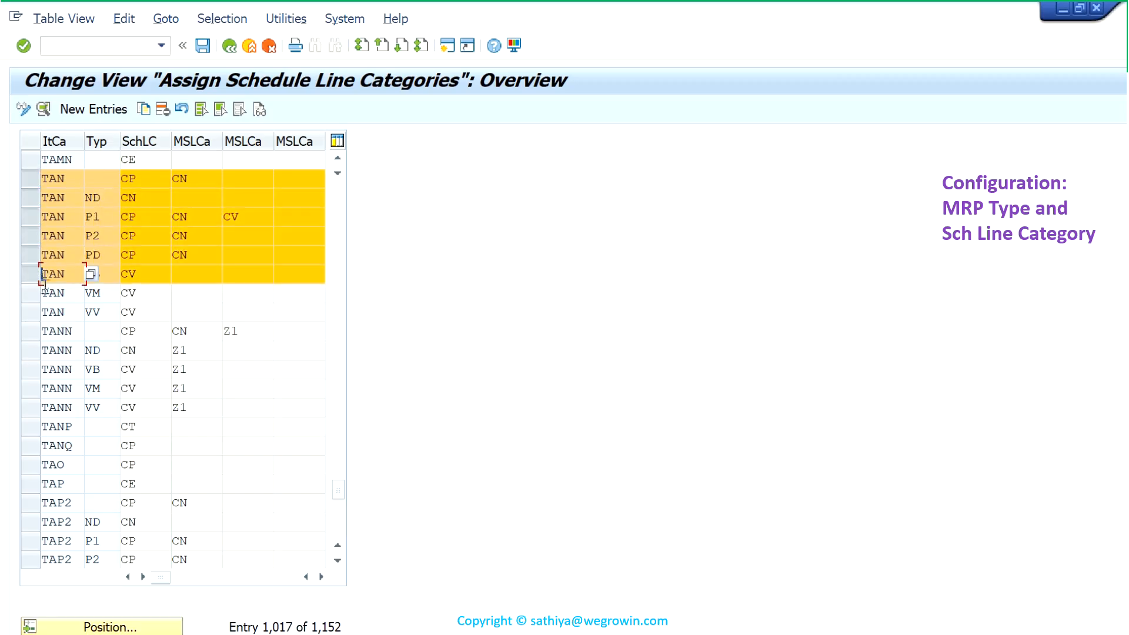
{"action": "left_click", "coordinate": [34, 293]}
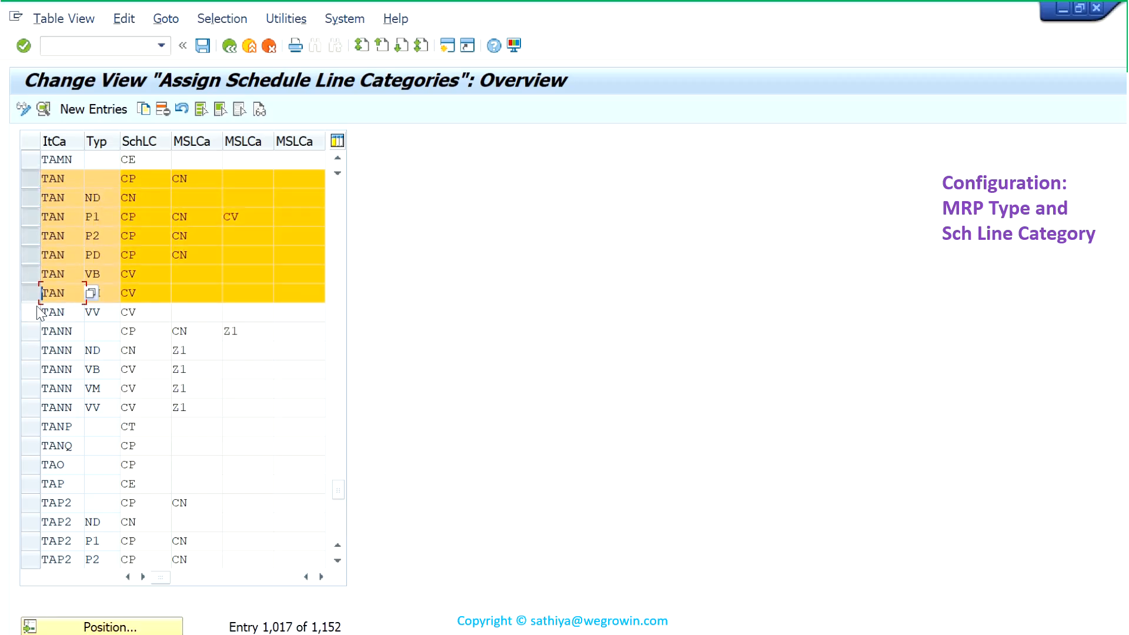
{"action": "left_click", "coordinate": [37, 312]}
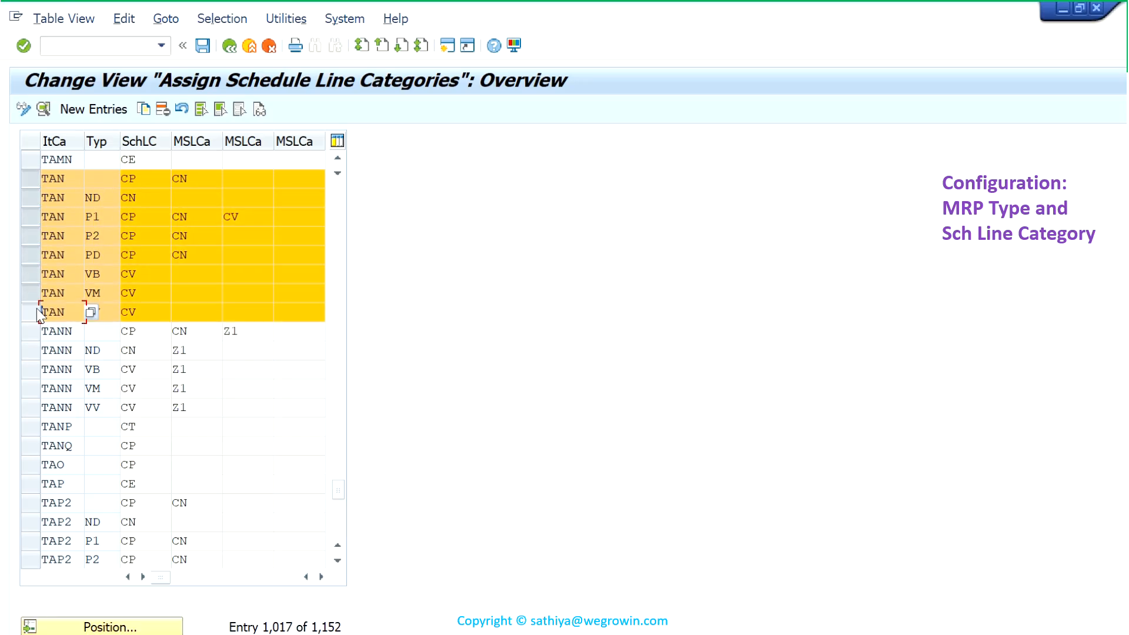
- Read the field help on the proposed schedule line category, including its use and the origin of the MRP type
{"action": "left_click", "coordinate": [158, 196]}
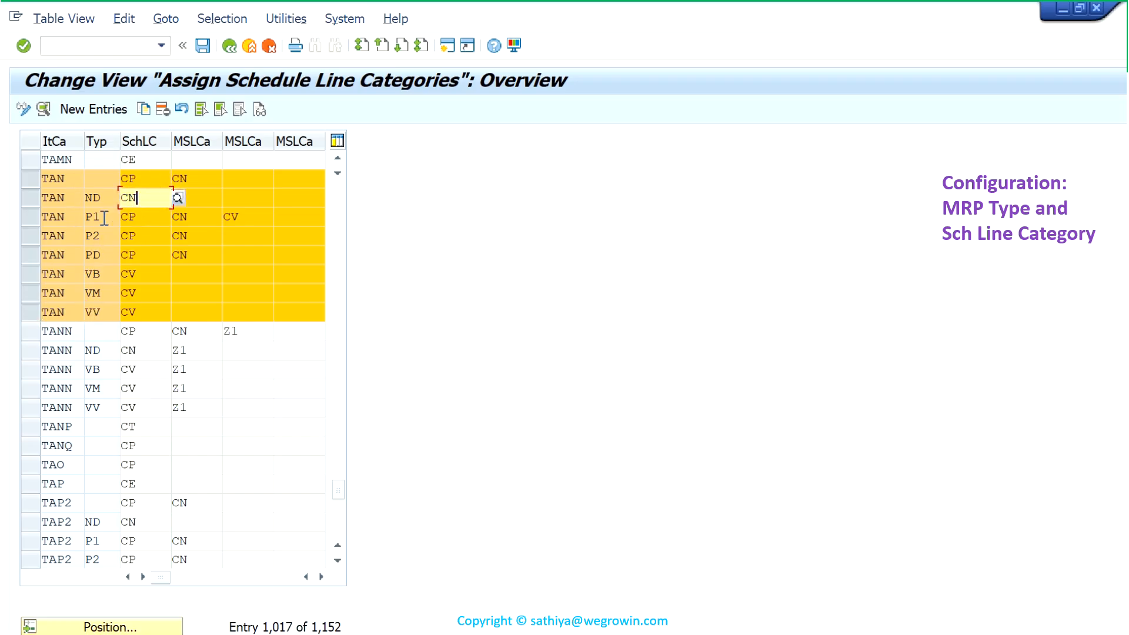
{"action": "left_click", "coordinate": [167, 181]}
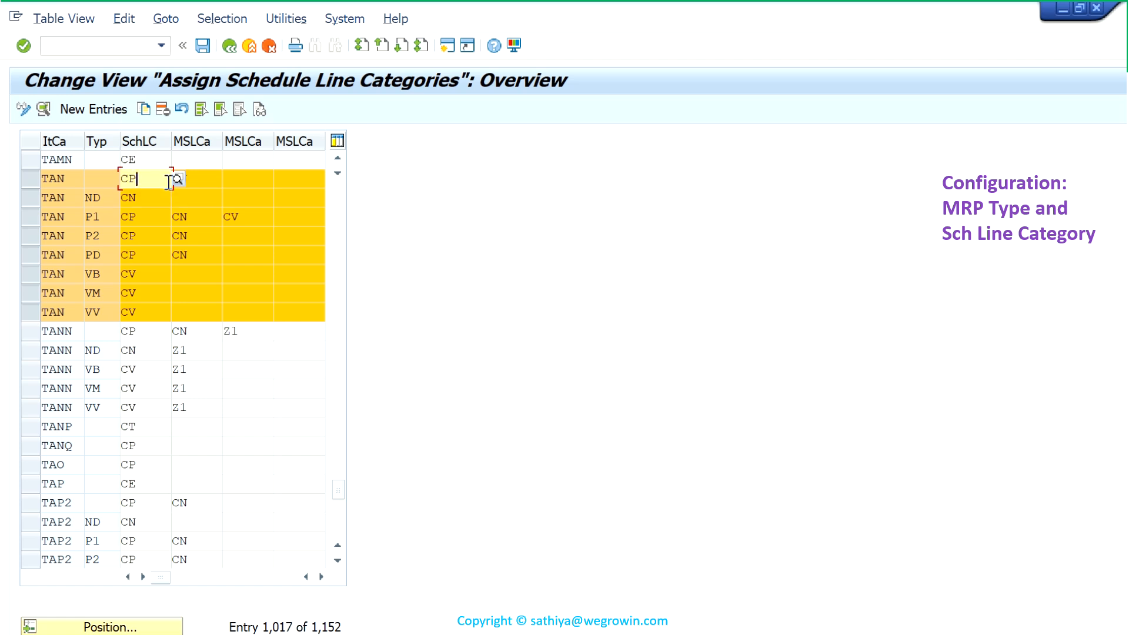
{"action": "key", "text": "F1"}
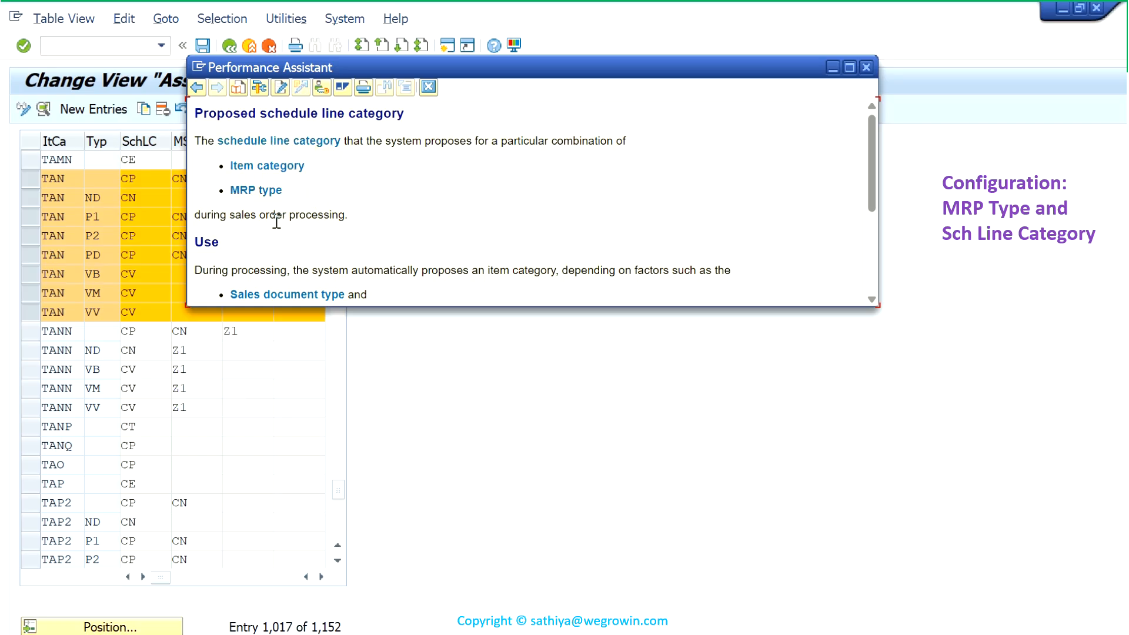
{"action": "left_click_drag", "start_coordinate": [235, 216], "coordinate": [308, 222]}
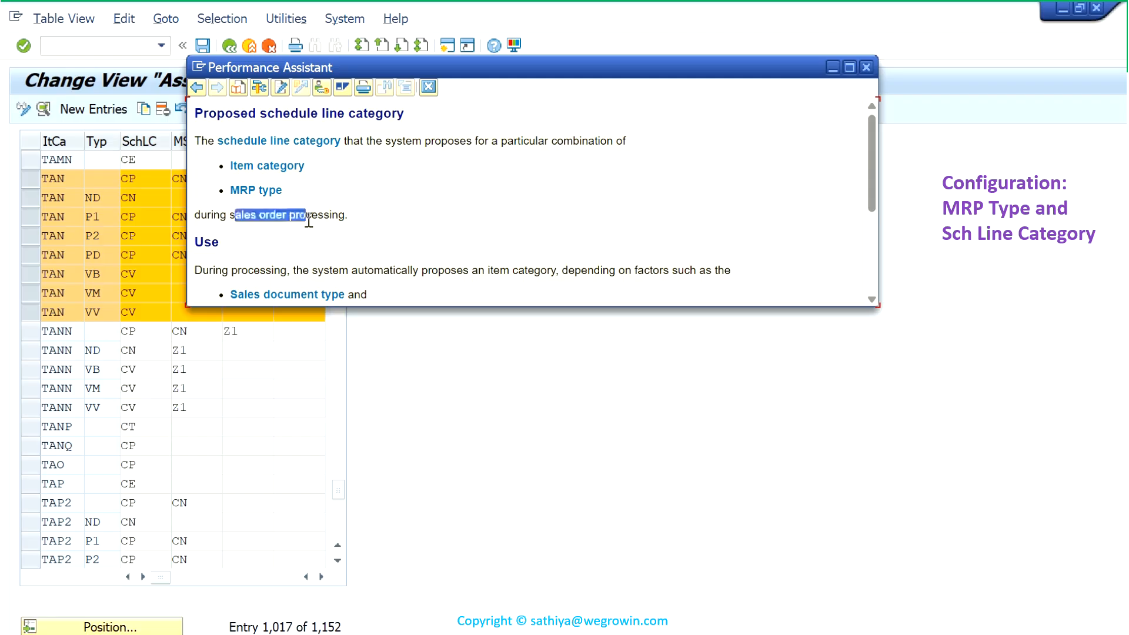
{"action": "left_click", "coordinate": [324, 260]}
{"action": "scroll", "coordinate": [324, 261], "scroll_direction": "down", "scroll_amount": 4}
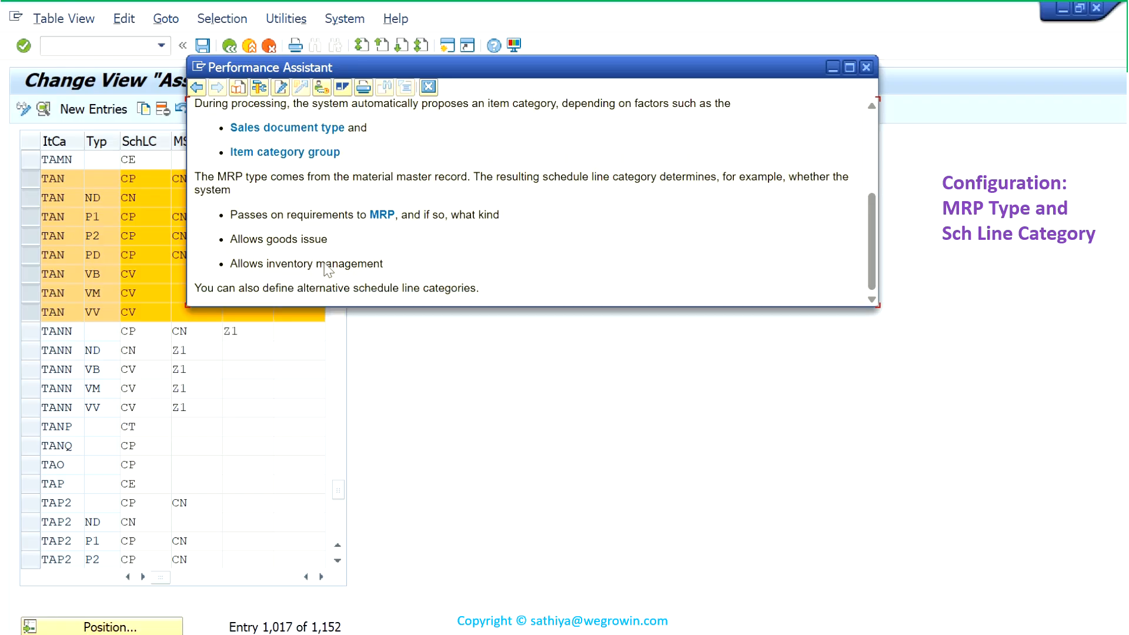
{"action": "scroll", "coordinate": [324, 261], "scroll_direction": "up", "scroll_amount": 2}
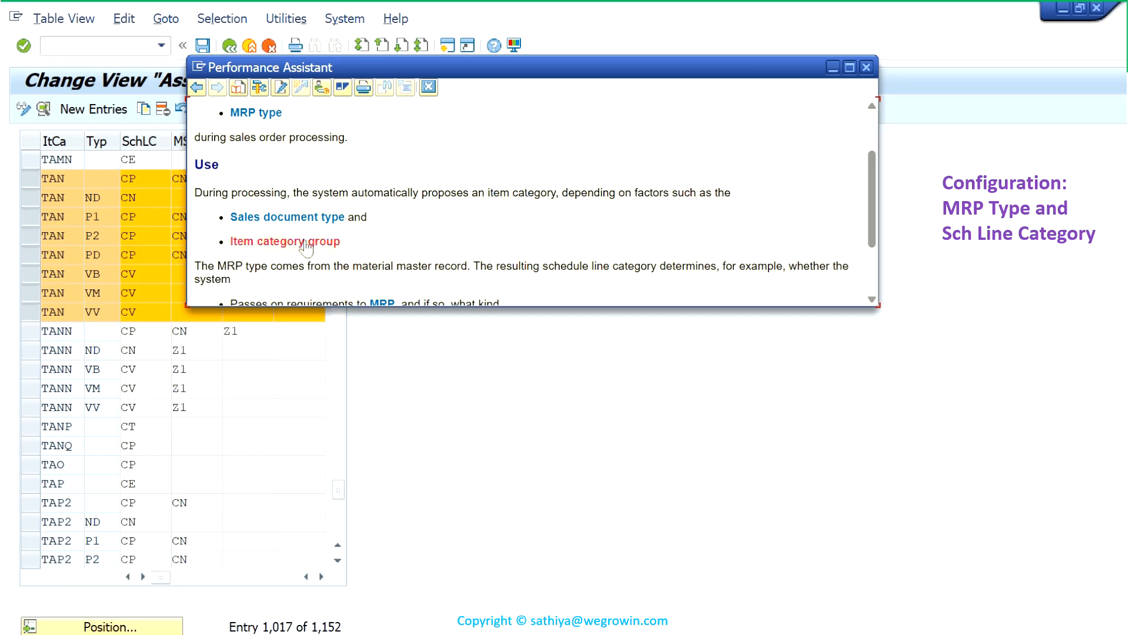
{"action": "scroll", "coordinate": [309, 259], "scroll_direction": "down", "scroll_amount": 3}
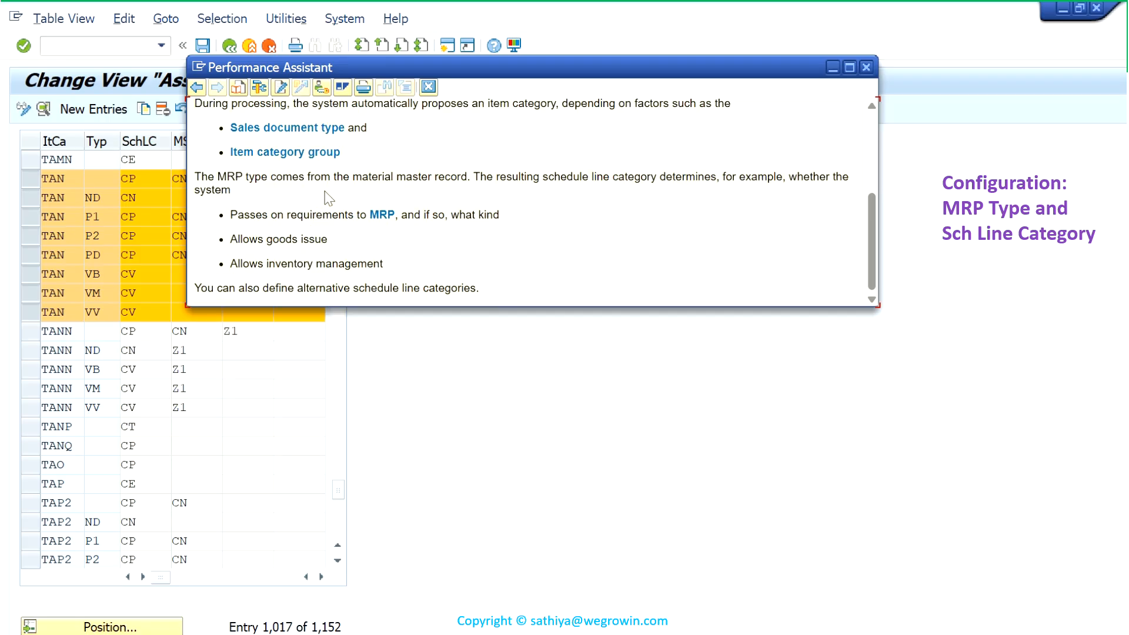
{"action": "left_click_drag", "start_coordinate": [342, 183], "coordinate": [446, 187]}
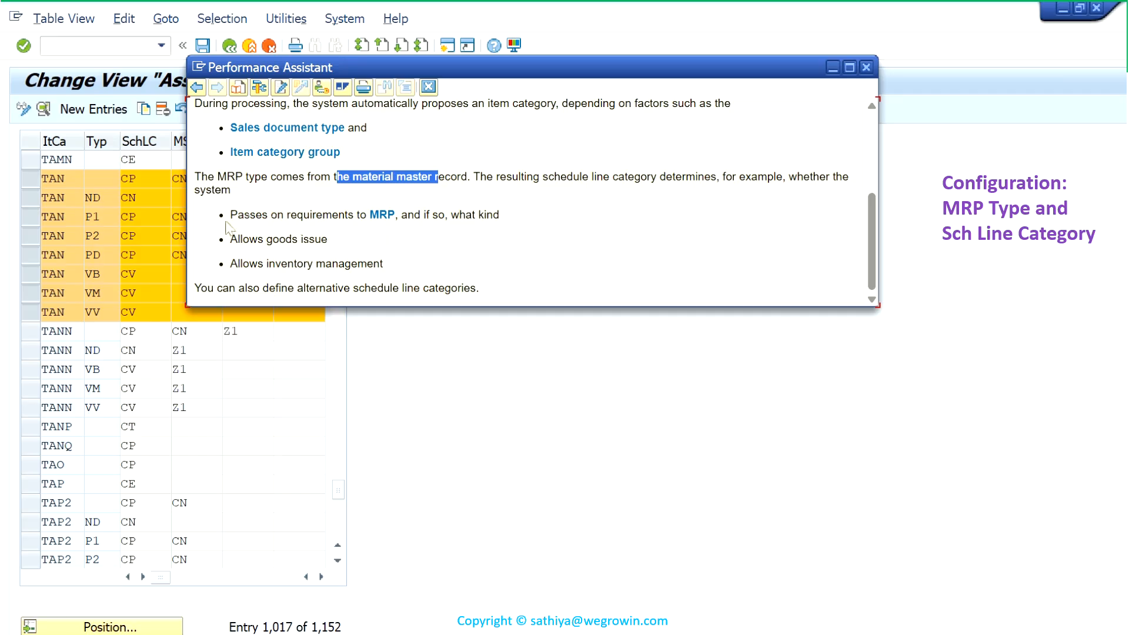
{"action": "left_click_drag", "start_coordinate": [226, 229], "coordinate": [356, 235]}
{"action": "left_click", "coordinate": [369, 245]}
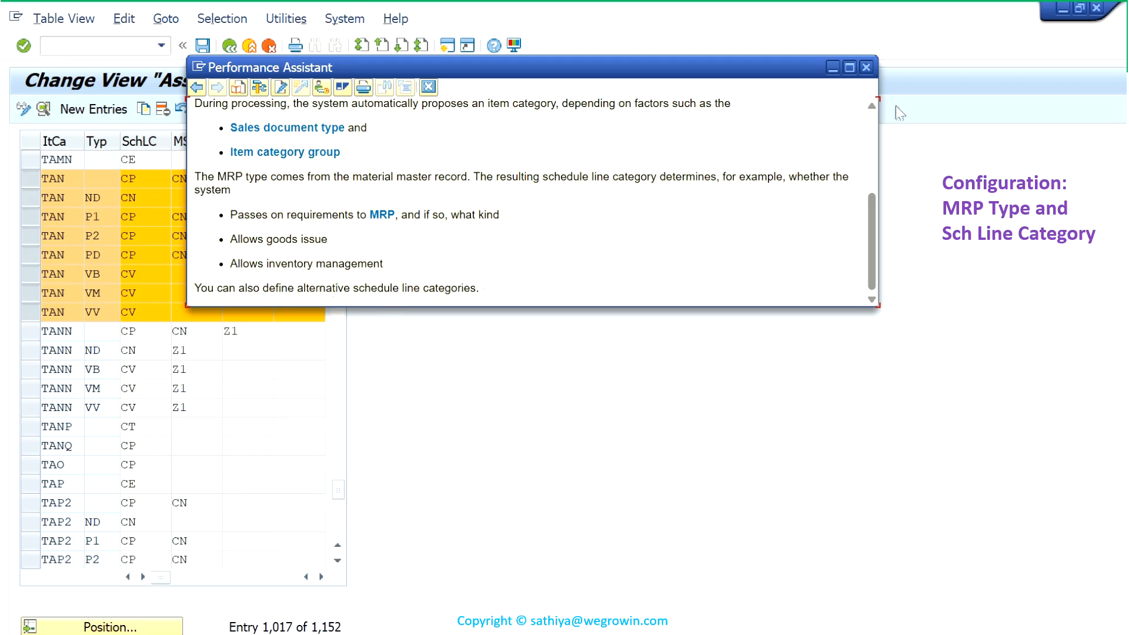
{"action": "left_click", "coordinate": [866, 67]}
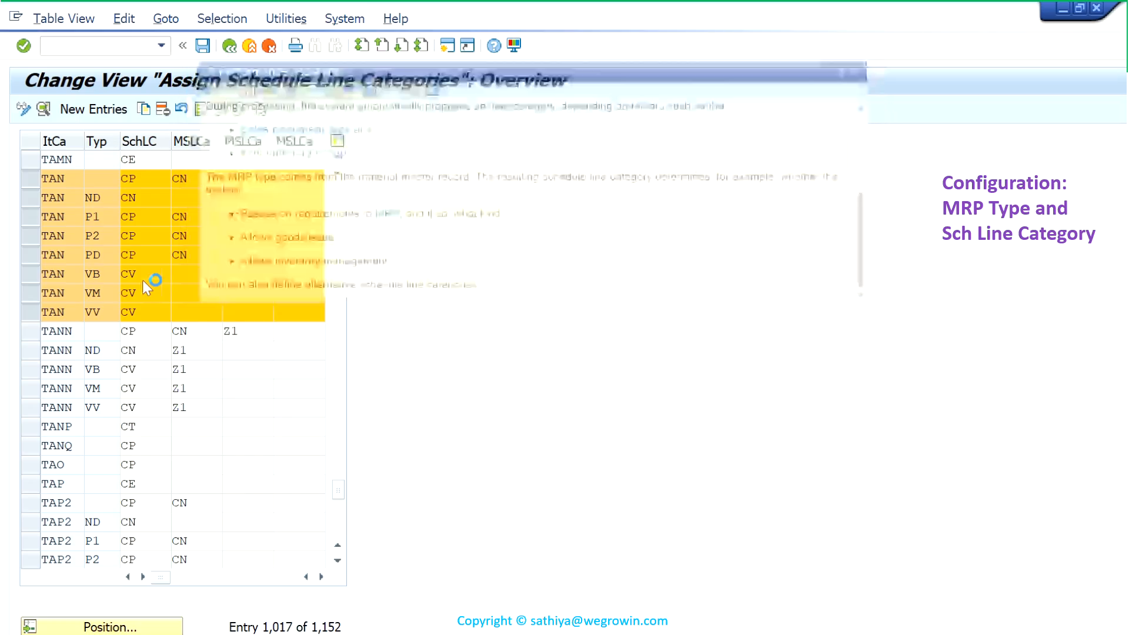
- Look up schedule line category CN, proposed for TAN with MRP type ND, in the possible values and close the list without choosing
{"action": "left_click", "coordinate": [110, 201]}
{"action": "left_click", "coordinate": [151, 200]}
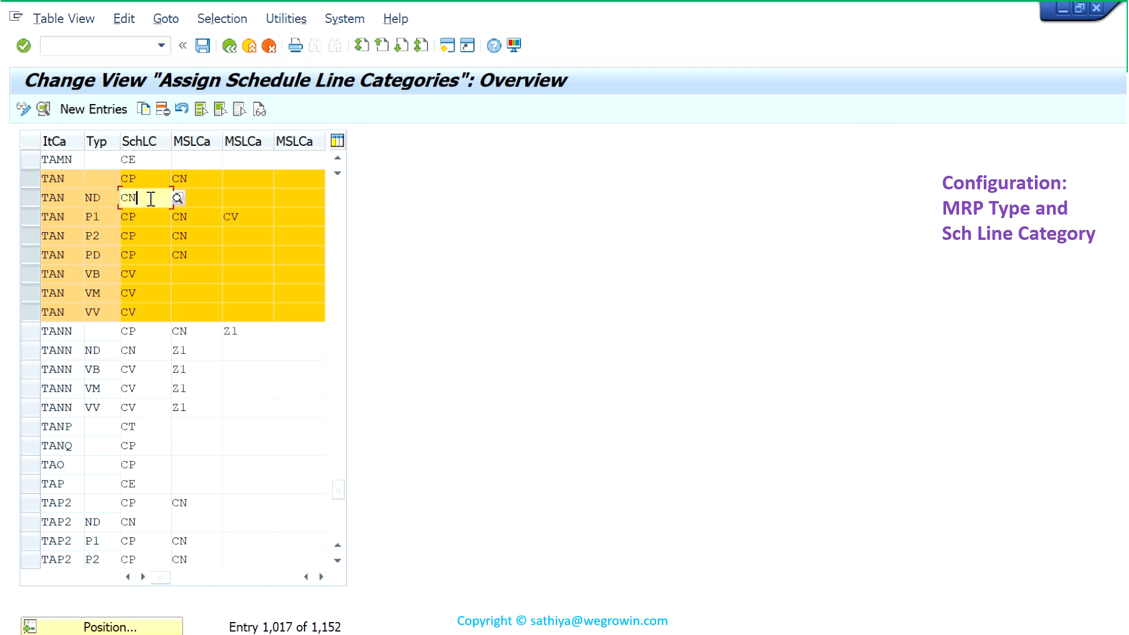
{"action": "left_click", "coordinate": [178, 198]}
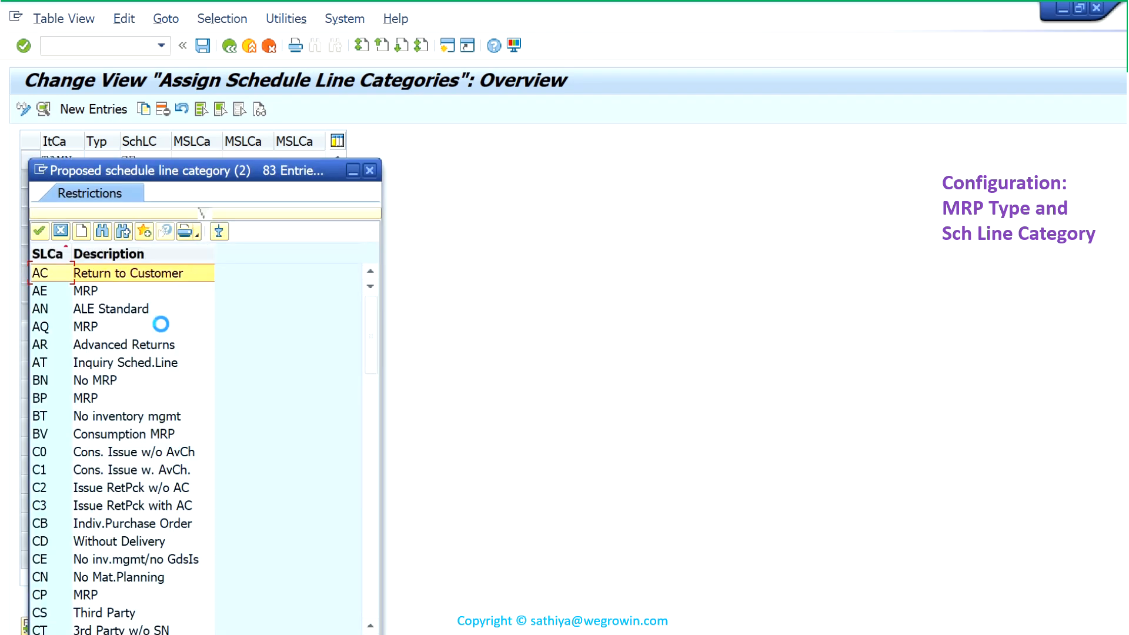
{"action": "scroll", "coordinate": [109, 573], "scroll_direction": "down", "scroll_amount": 3}
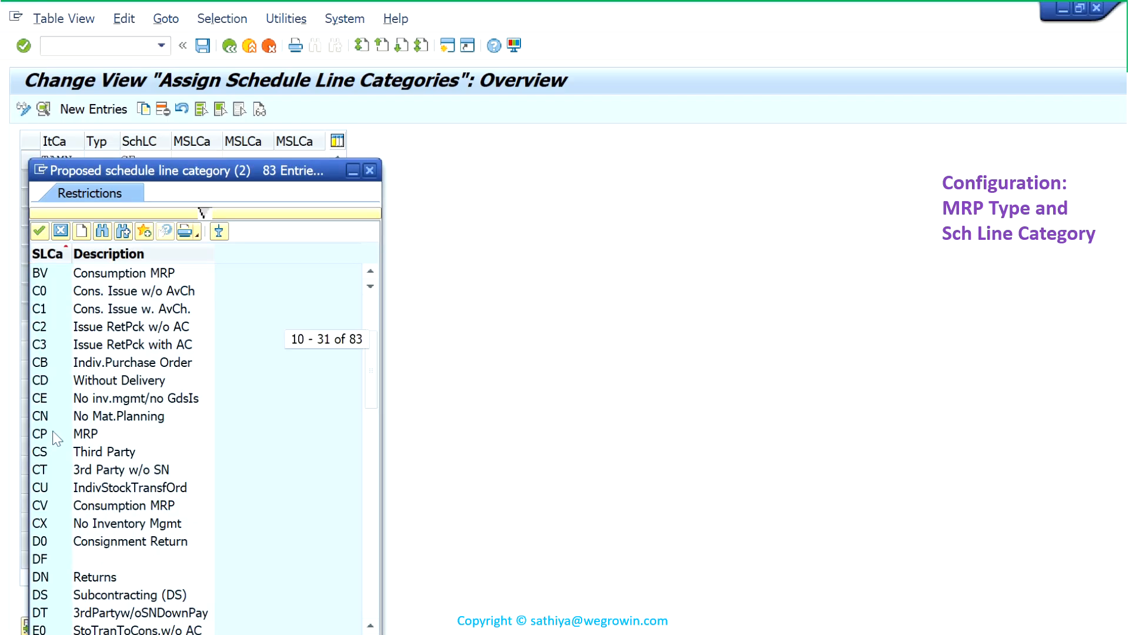
{"action": "left_click", "coordinate": [65, 419]}
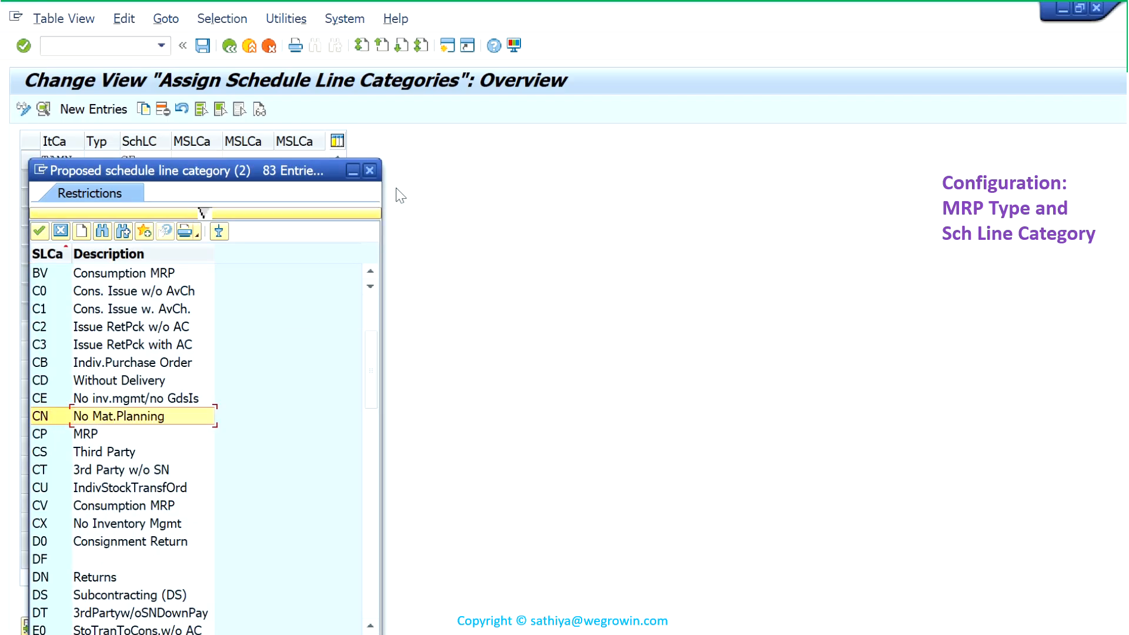
{"action": "left_click", "coordinate": [370, 171]}
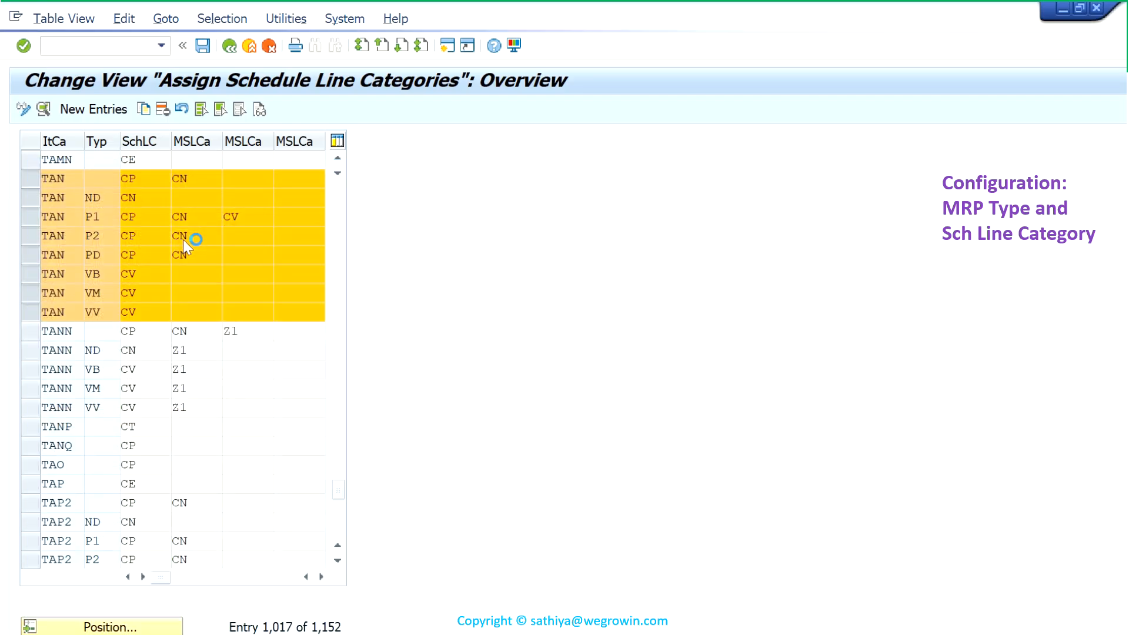
- Look up schedule line category CP in the possible values for the TAN row with MRP type P1, keeping CP assigned
{"action": "left_click", "coordinate": [98, 217]}
{"action": "left_click", "coordinate": [157, 217]}
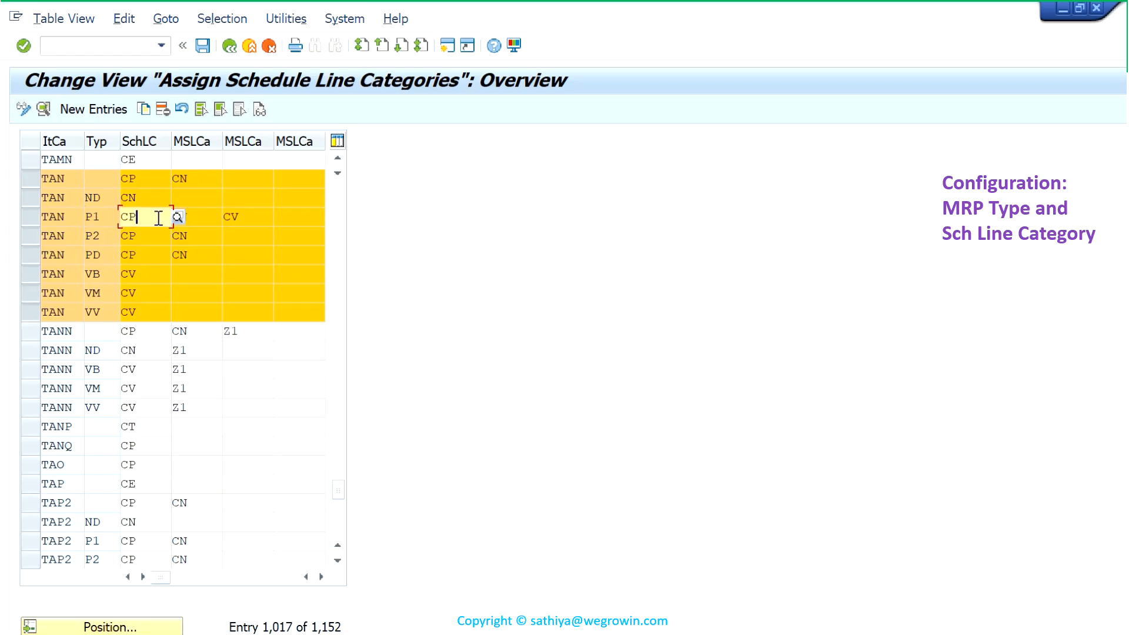
{"action": "left_click", "coordinate": [180, 217]}
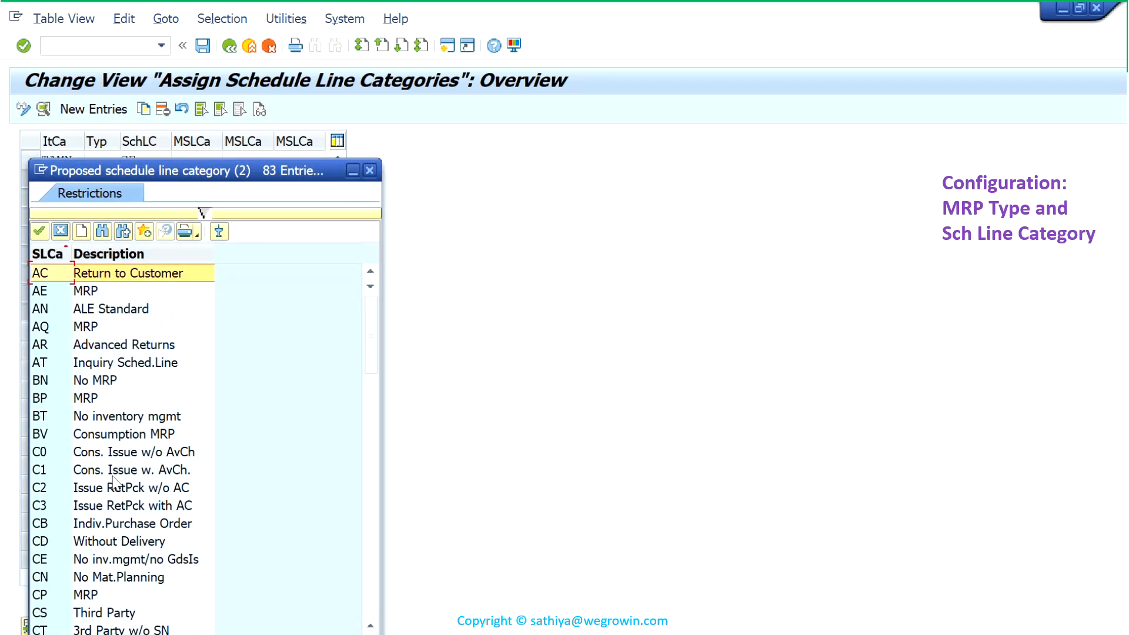
{"action": "scroll", "coordinate": [113, 482], "scroll_direction": "down", "scroll_amount": 5}
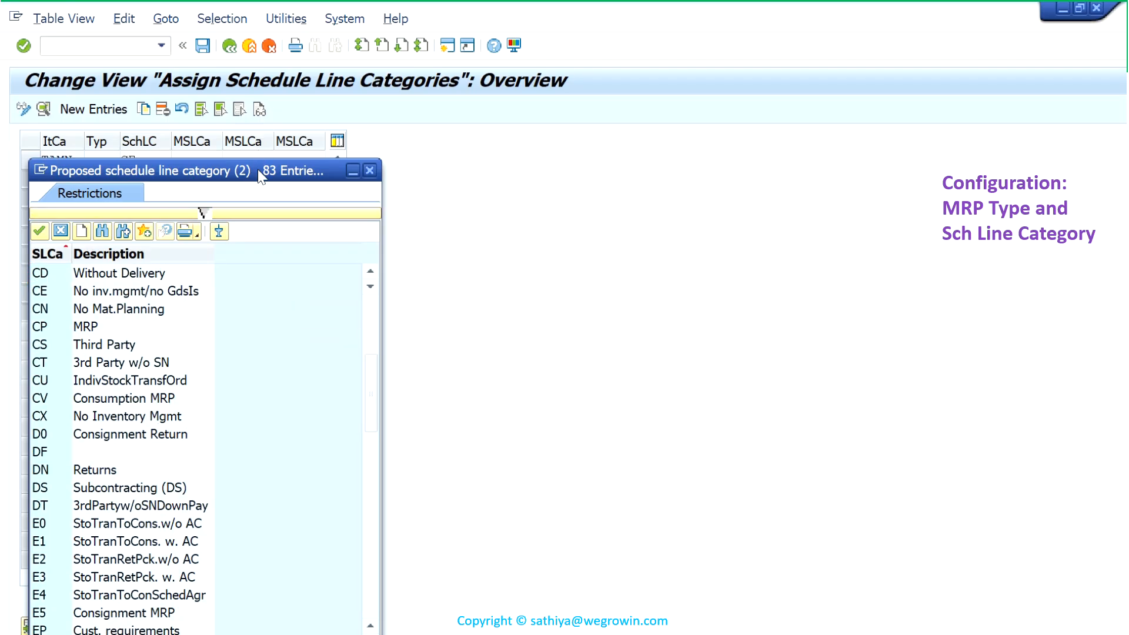
{"action": "left_click_drag", "start_coordinate": [261, 175], "coordinate": [440, 153]}
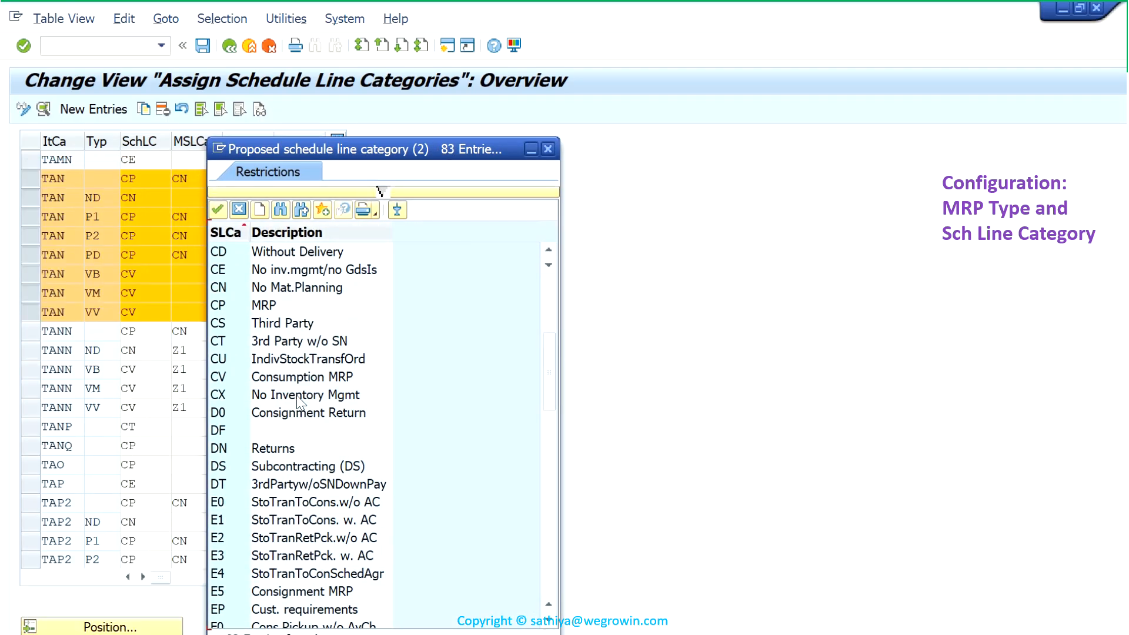
{"action": "left_click", "coordinate": [277, 307]}
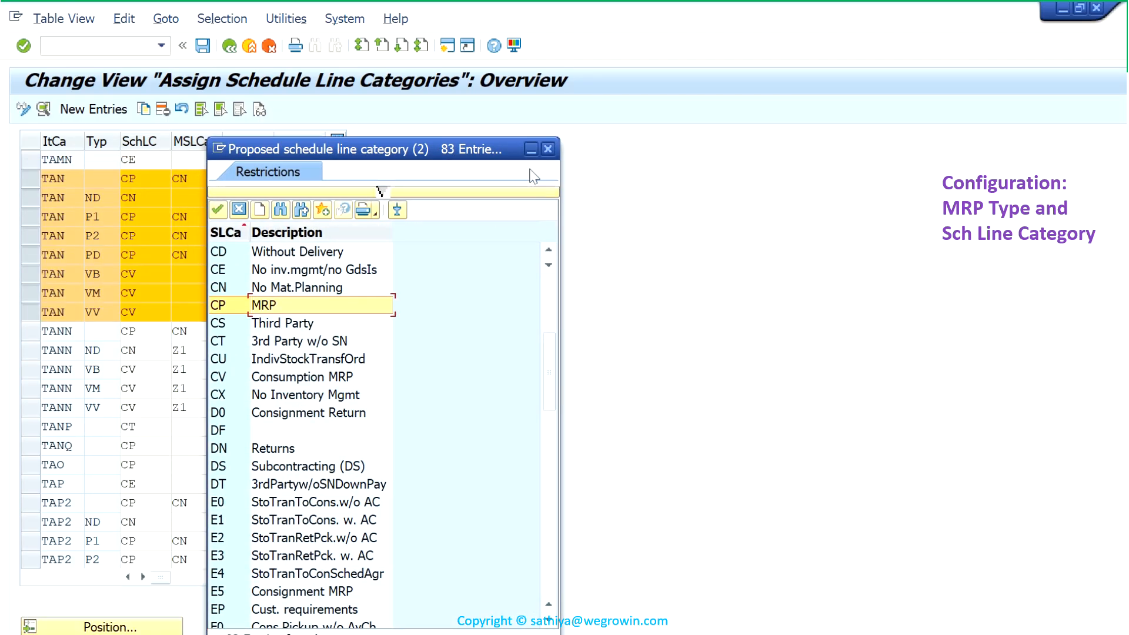
{"action": "left_click", "coordinate": [218, 210]}
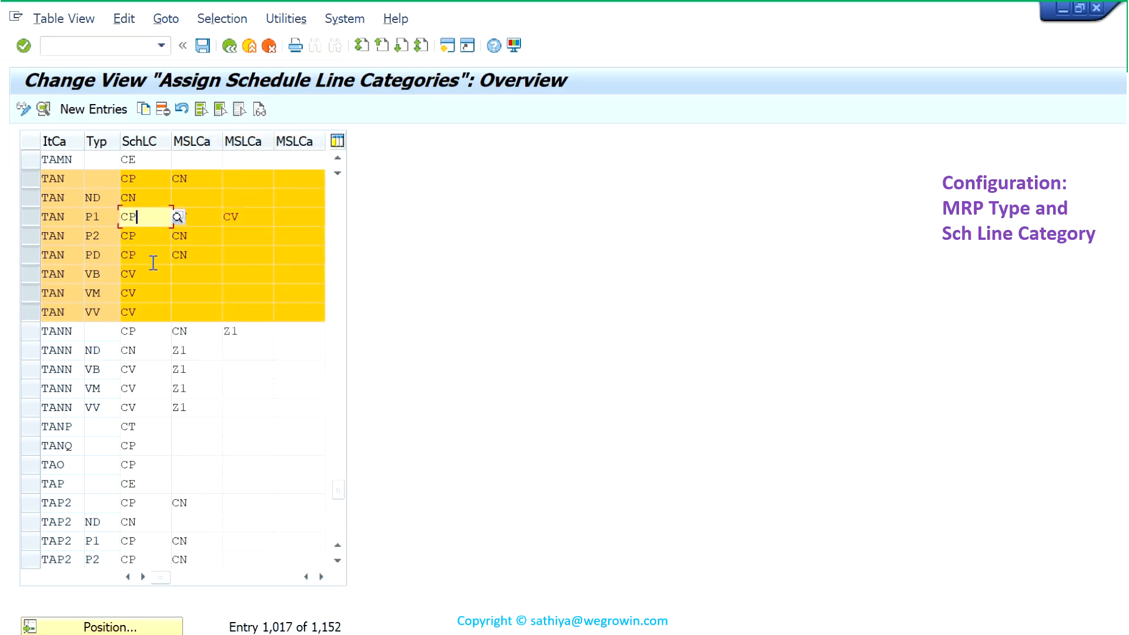
- Check the description of schedule line category CV for TAN with MRP type VB and close the value list without choosing
{"action": "left_click", "coordinate": [141, 277]}
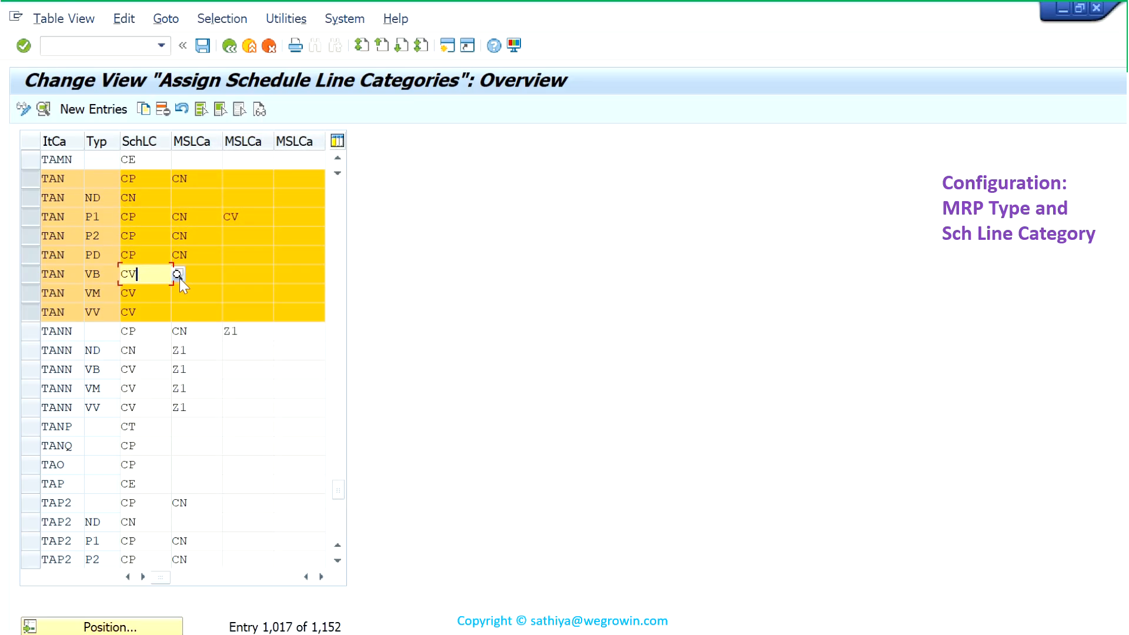
{"action": "left_click", "coordinate": [179, 275]}
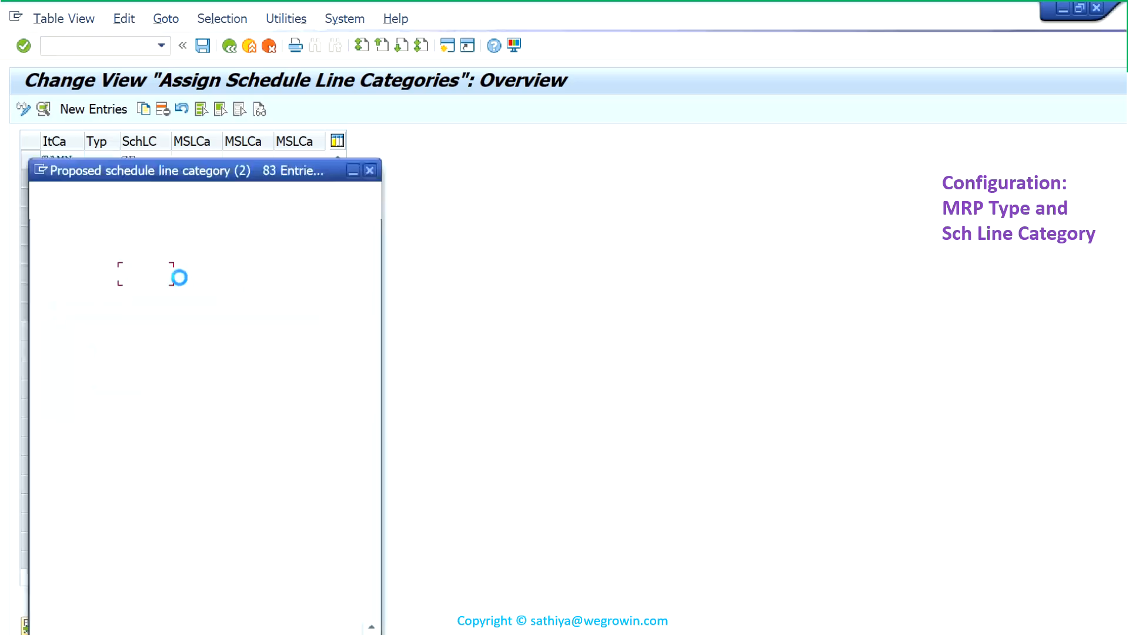
{"action": "scroll", "coordinate": [125, 462], "scroll_direction": "down", "scroll_amount": 7}
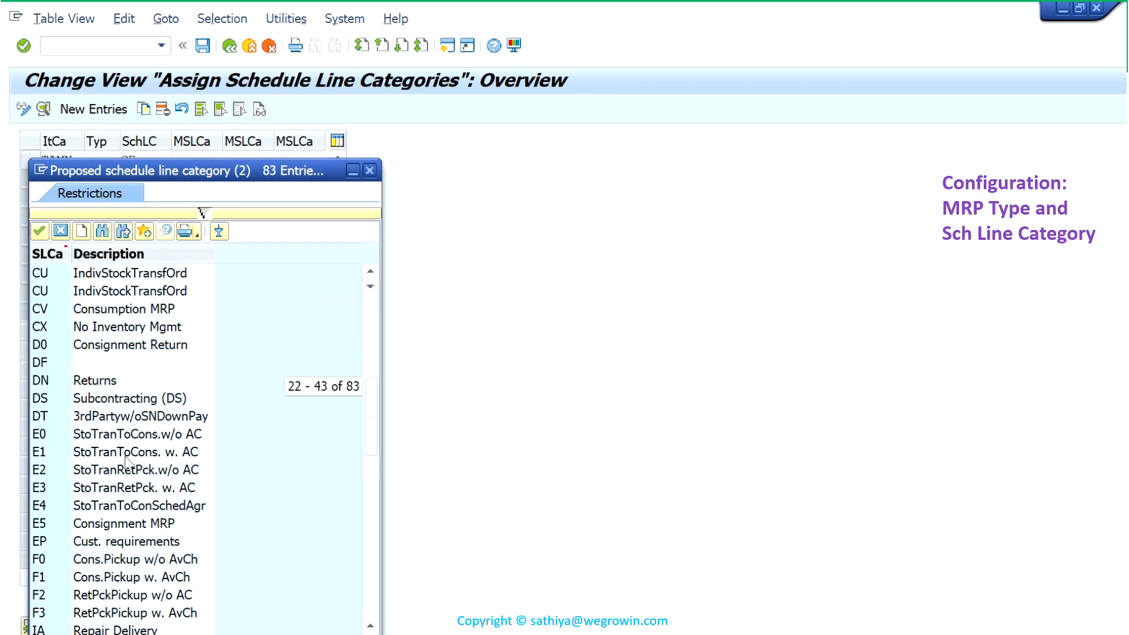
{"action": "scroll", "coordinate": [123, 452], "scroll_direction": "up", "scroll_amount": 2}
{"action": "left_click", "coordinate": [46, 400]}
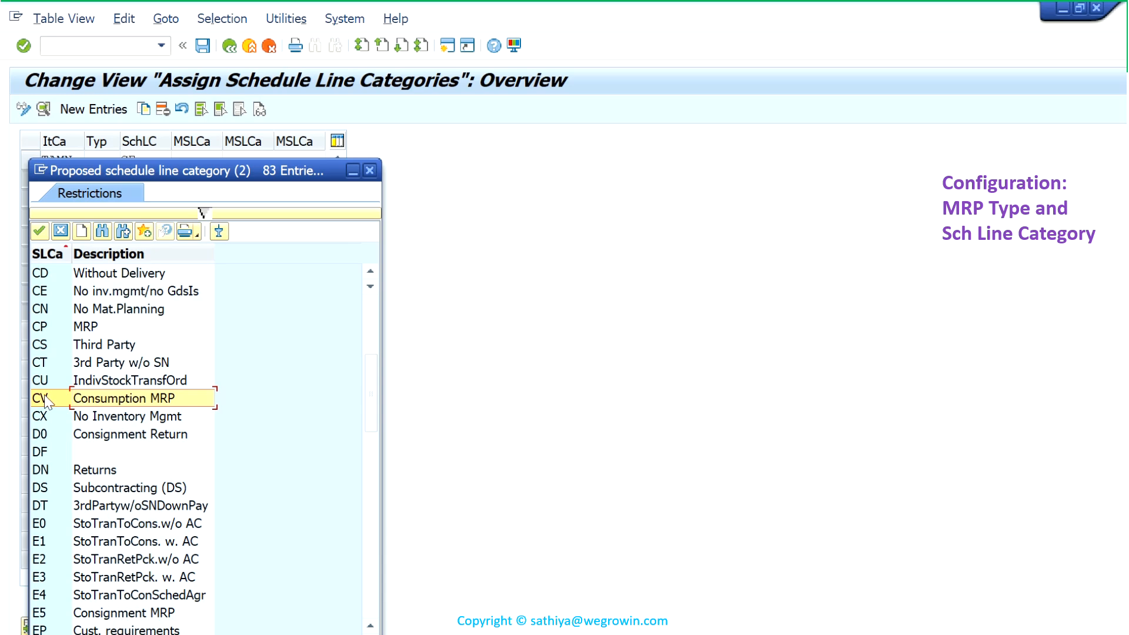
{"action": "left_click", "coordinate": [370, 173]}
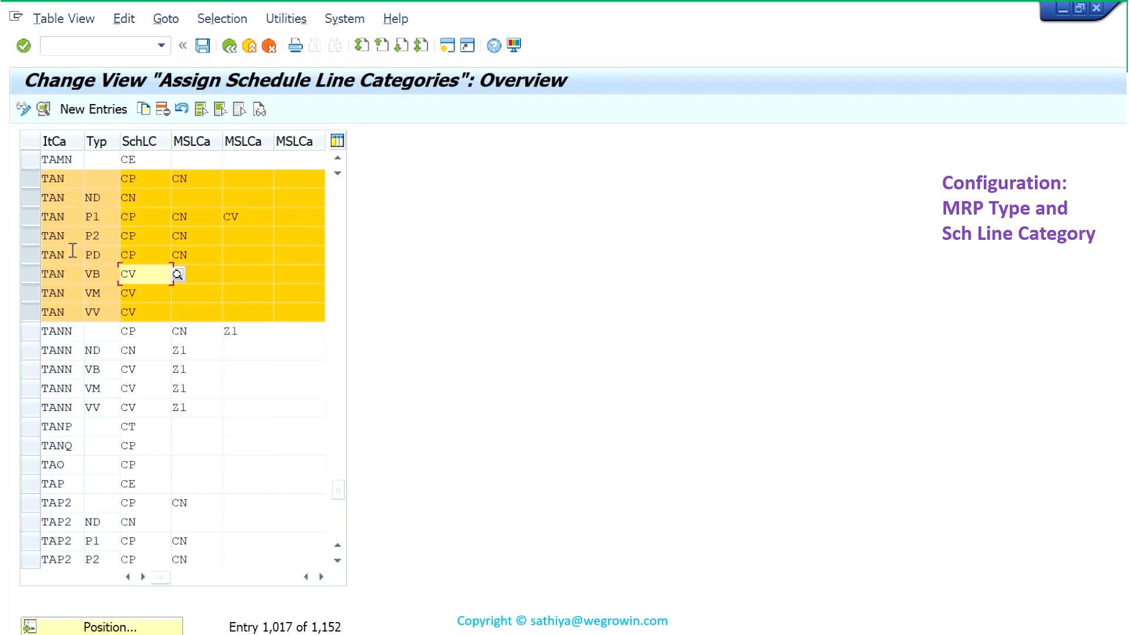
- Examine the TAN row with blank MRP type, comparing its proposed schedule line category with the manually allowed category
{"action": "left_click", "coordinate": [112, 180]}
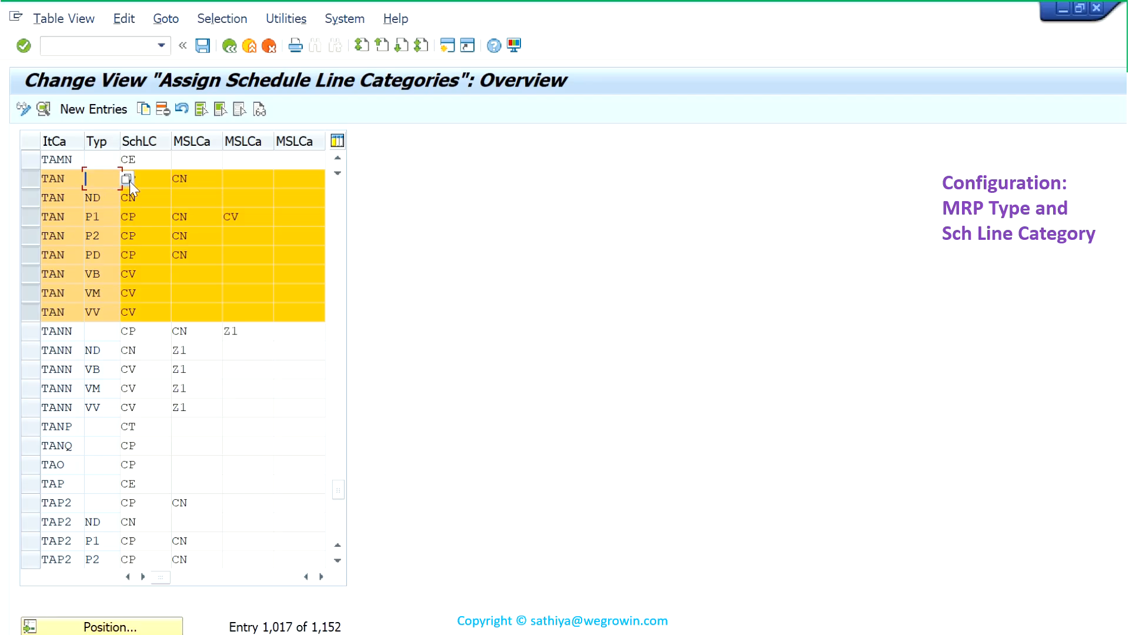
{"action": "left_click", "coordinate": [155, 178]}
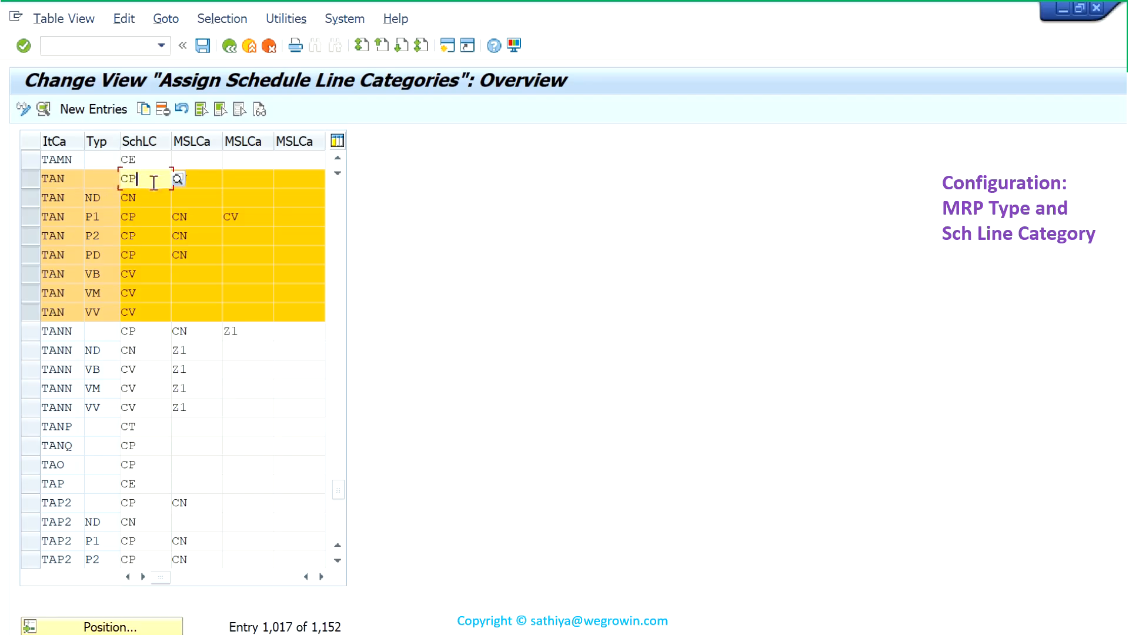
{"action": "left_click_drag", "start_coordinate": [156, 178], "coordinate": [101, 184]}
{"action": "left_click", "coordinate": [159, 187]}
{"action": "left_click", "coordinate": [211, 187]}
{"action": "type", "text": "CN"}
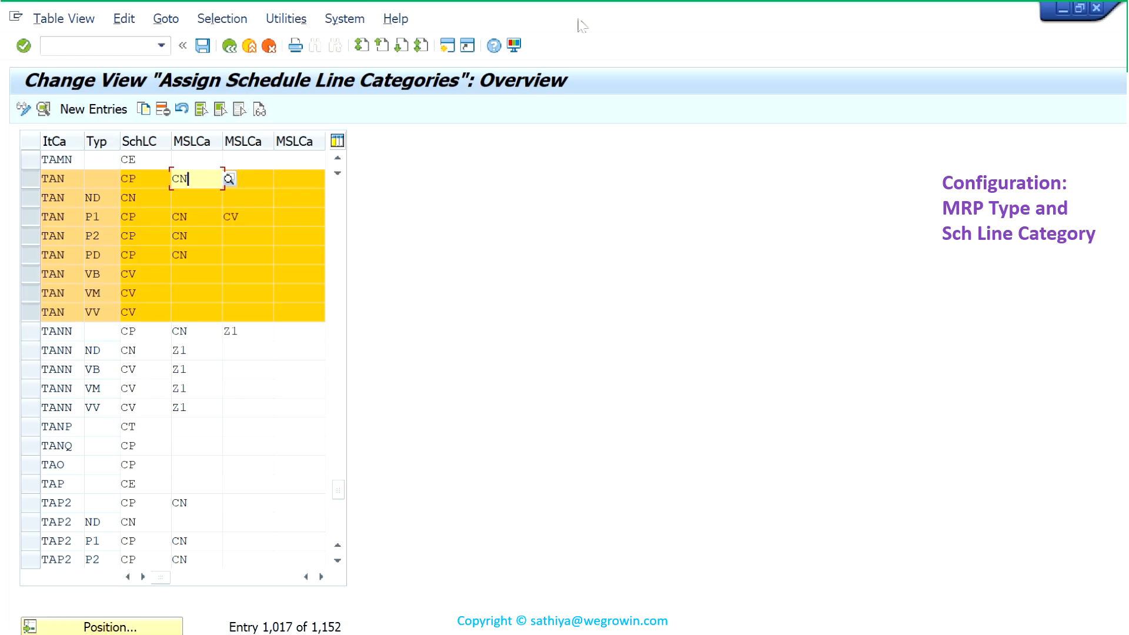
{"action": "mouse_move", "coordinate": [585, 3]}
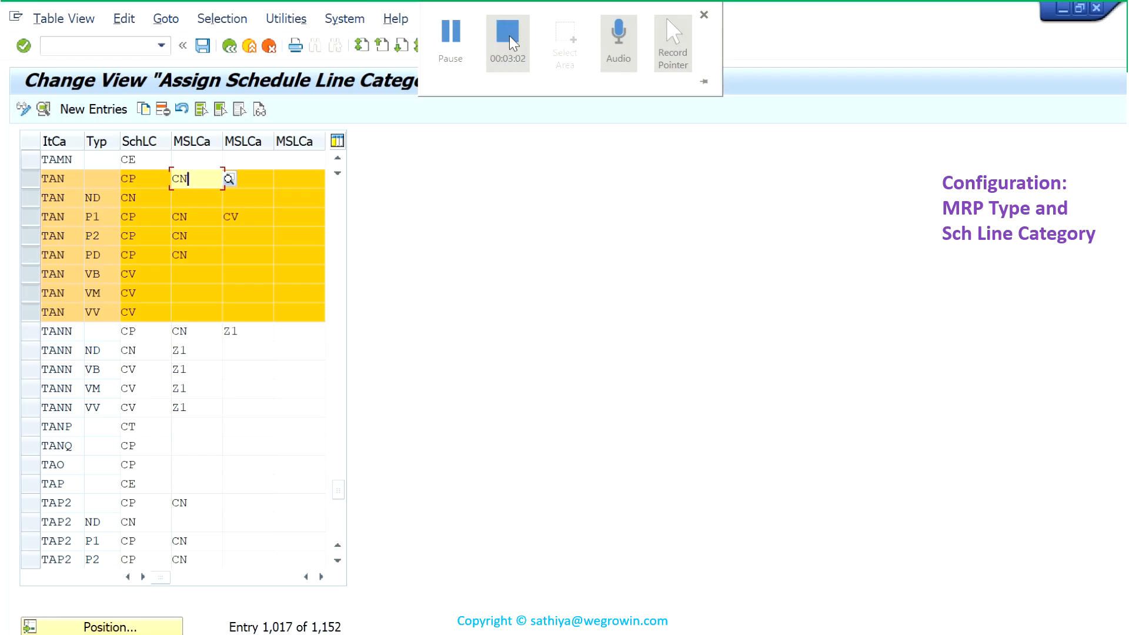
{"action": "left_click", "coordinate": [510, 39]}
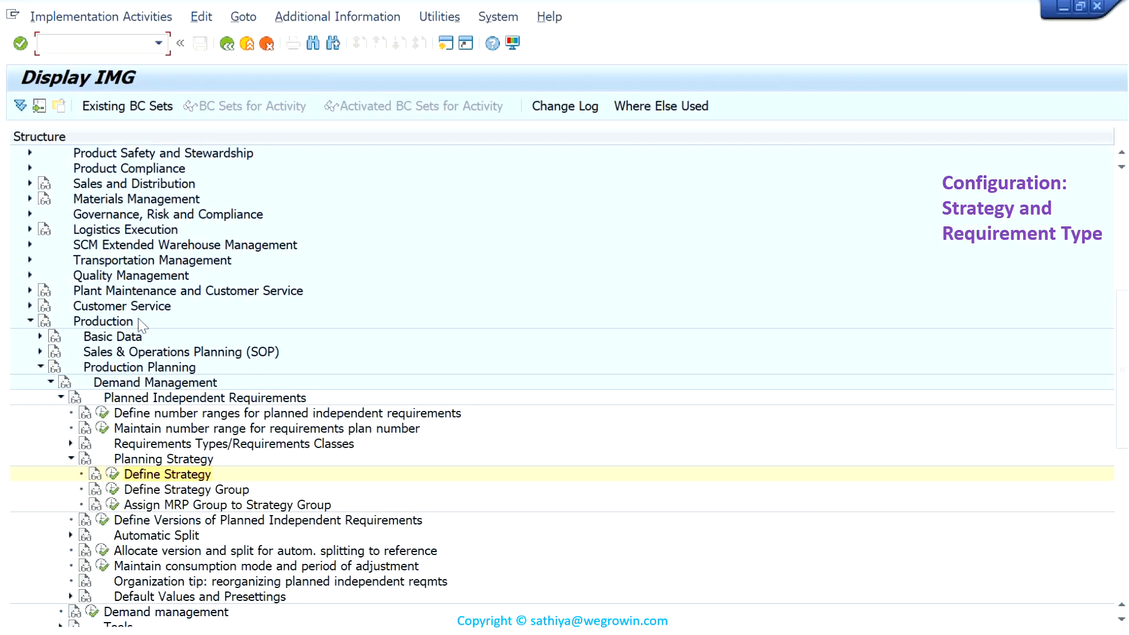
- Open the Define Strategy activity in the IMG under Production Planning, Demand Management, Planned Independent Requirements, Planning Strategy
{"action": "left_click", "coordinate": [104, 324]}
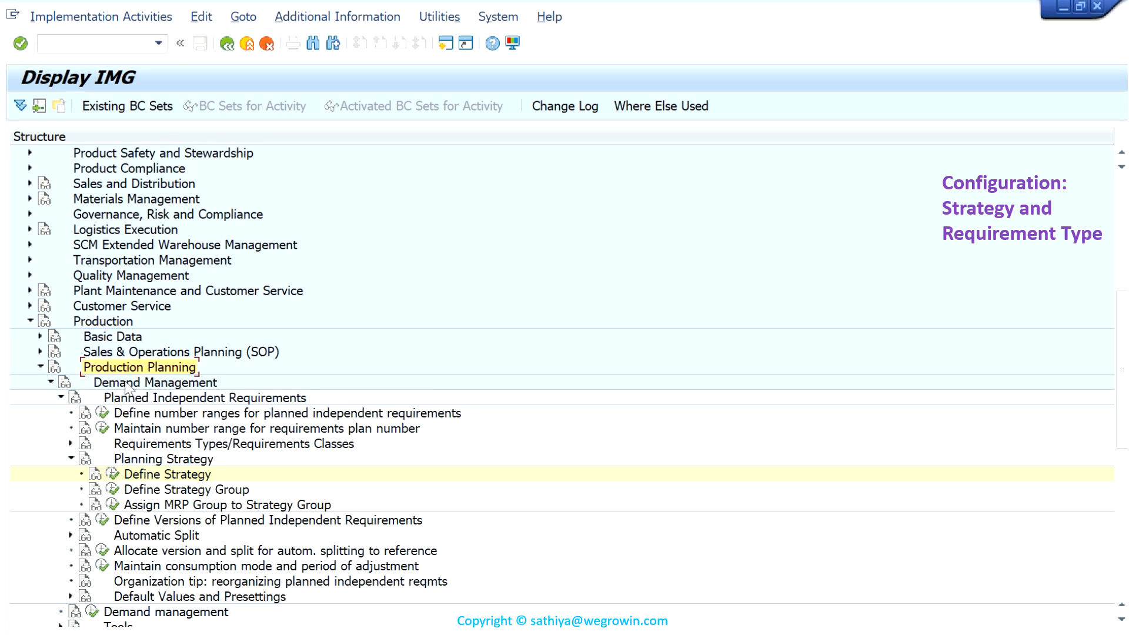
{"action": "left_click", "coordinate": [180, 459]}
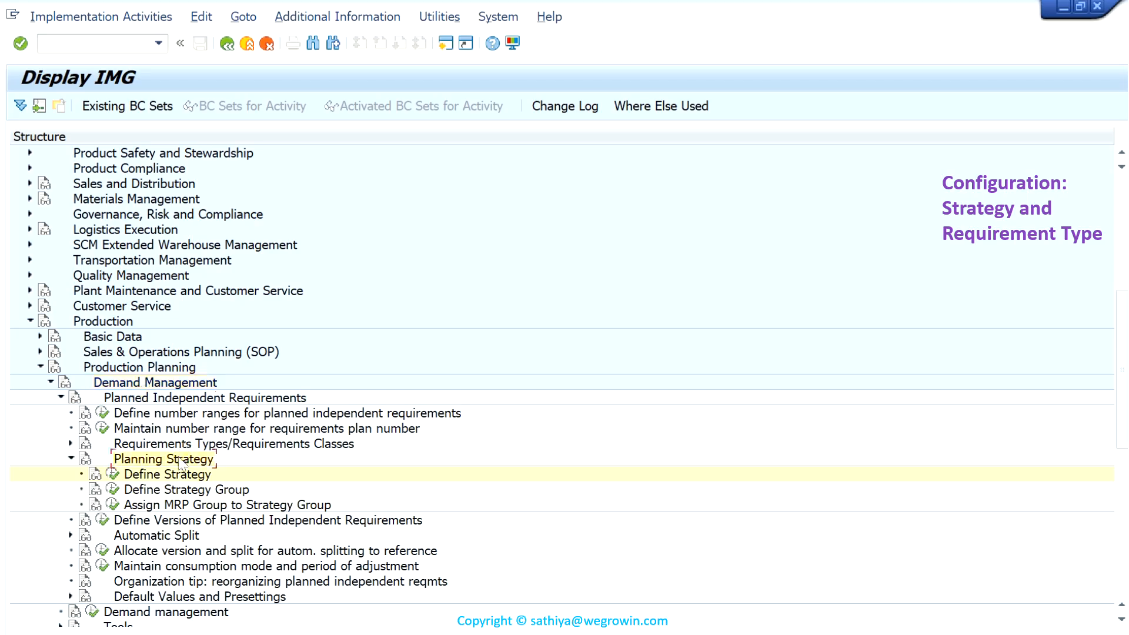
{"action": "left_click", "coordinate": [112, 474]}
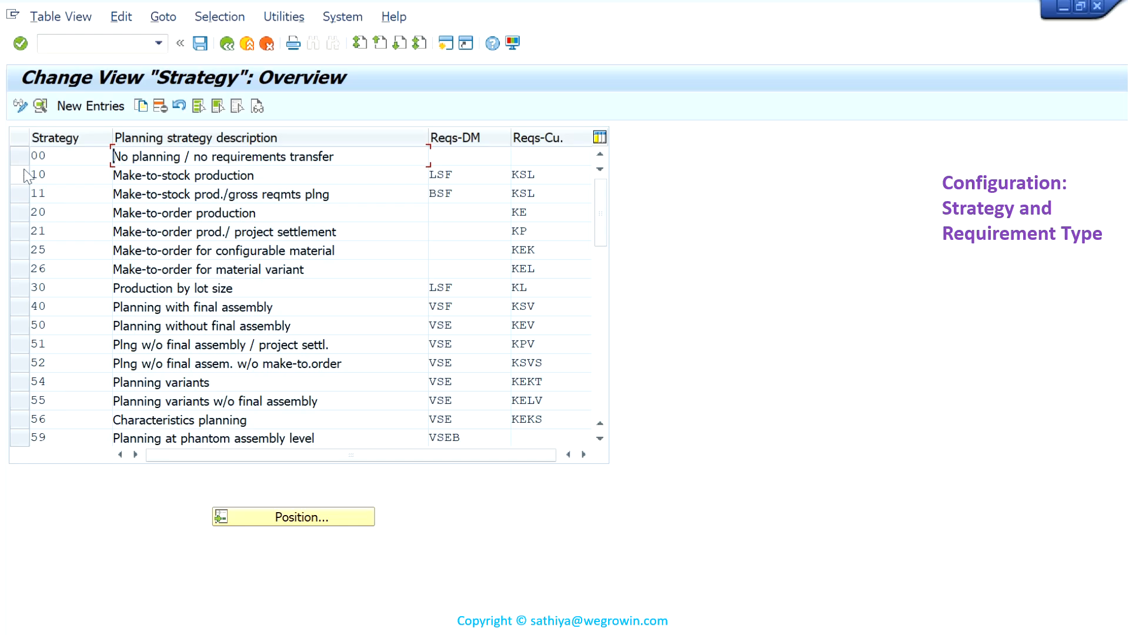
- Select planning strategies 10 and 40 to review their requirement types, and return to the IMG structure
{"action": "left_click", "coordinate": [30, 175]}
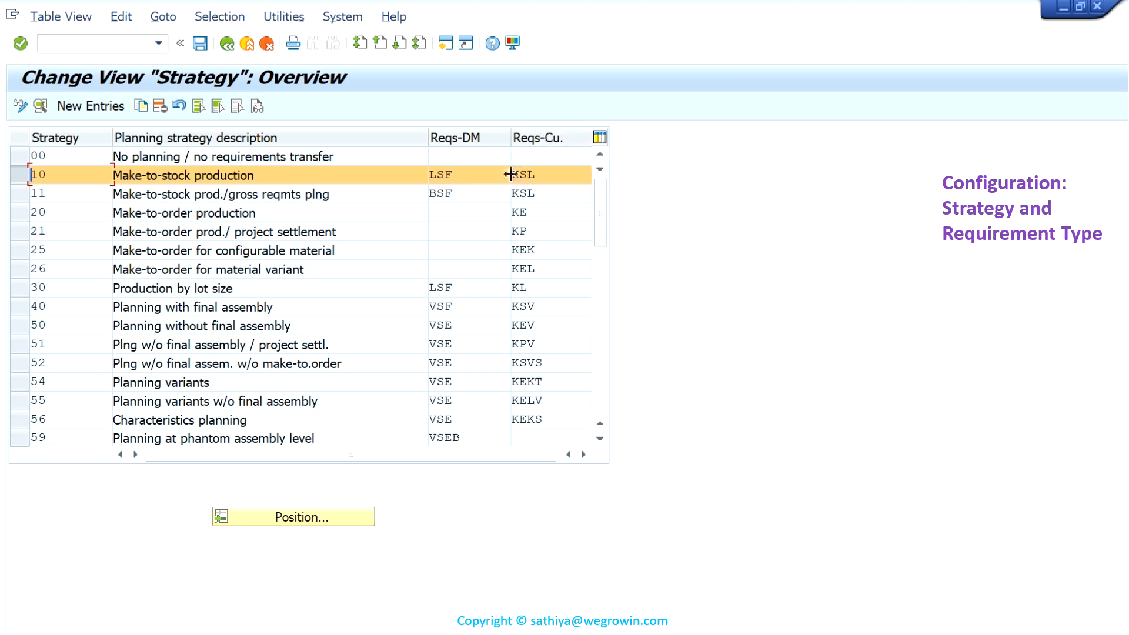
{"action": "left_click", "coordinate": [34, 306]}
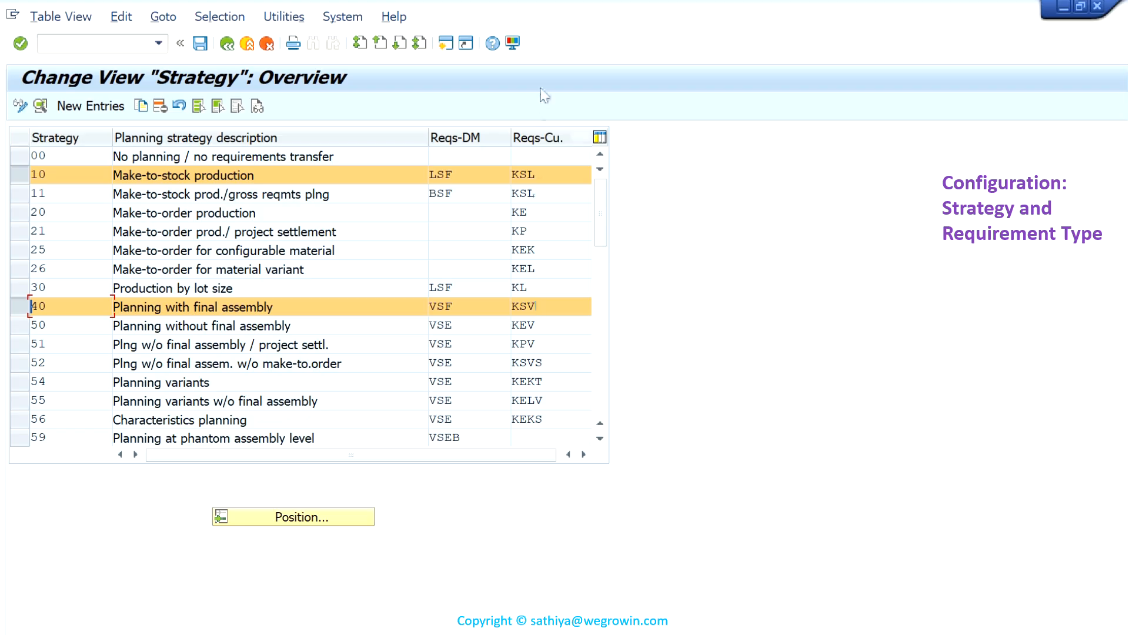
{"action": "key", "text": "F3"}
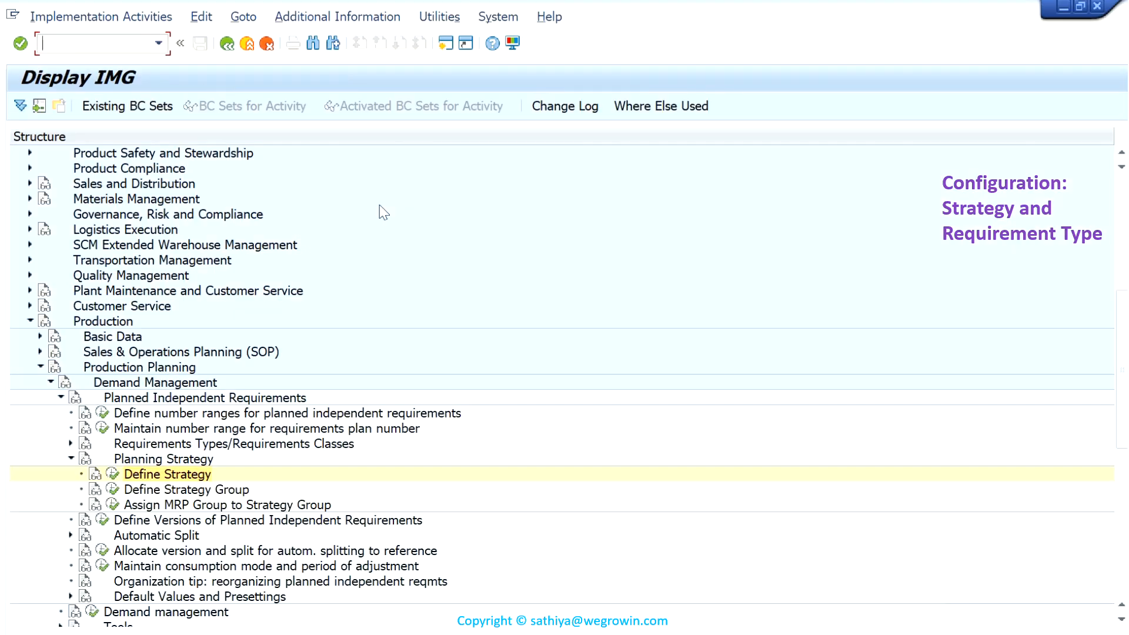
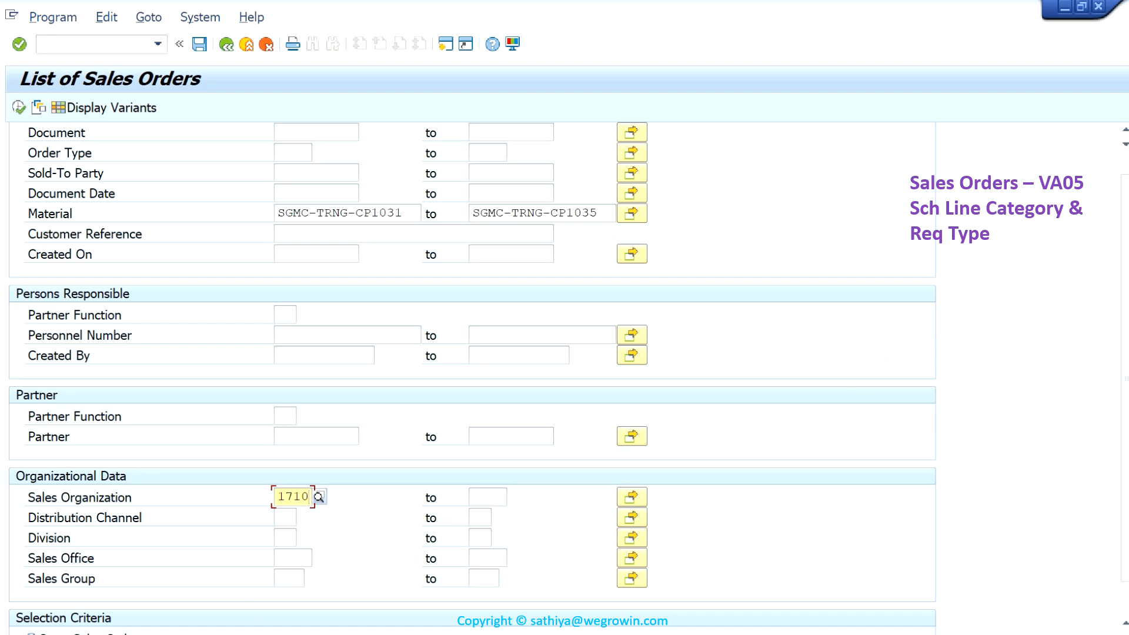
- Run the list of open sales orders for materials SGMC-TRNG-CP1031 to SGMC-TRNG-CP1035 in sales organization 1710
{"action": "left_click", "coordinate": [58, 619]}
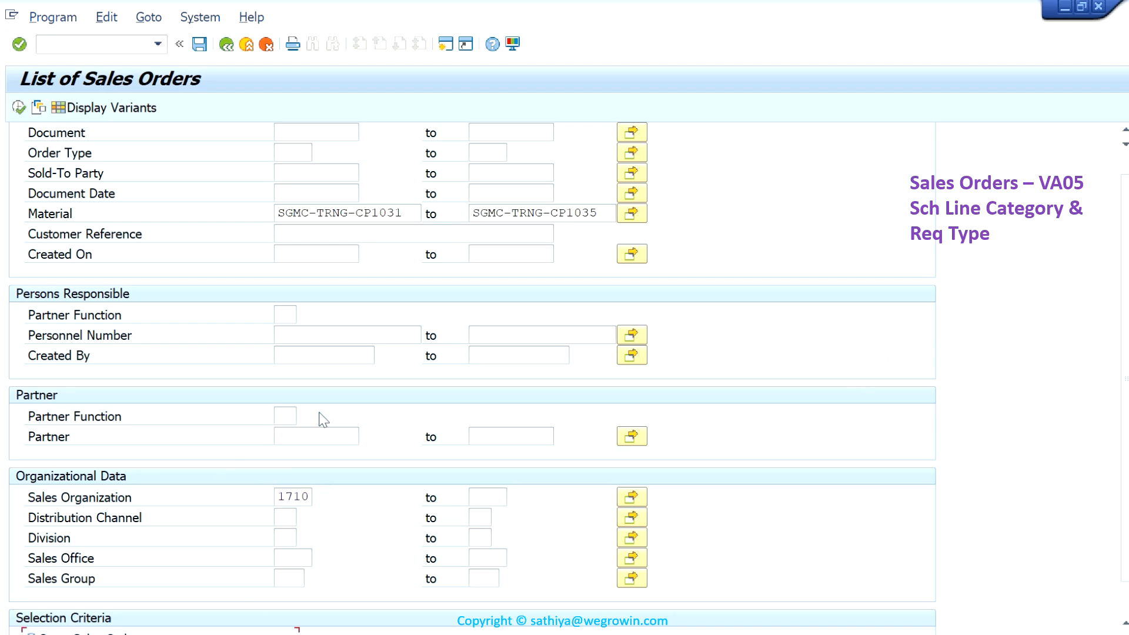
{"action": "scroll", "coordinate": [608, 433], "scroll_direction": "down", "scroll_amount": 2}
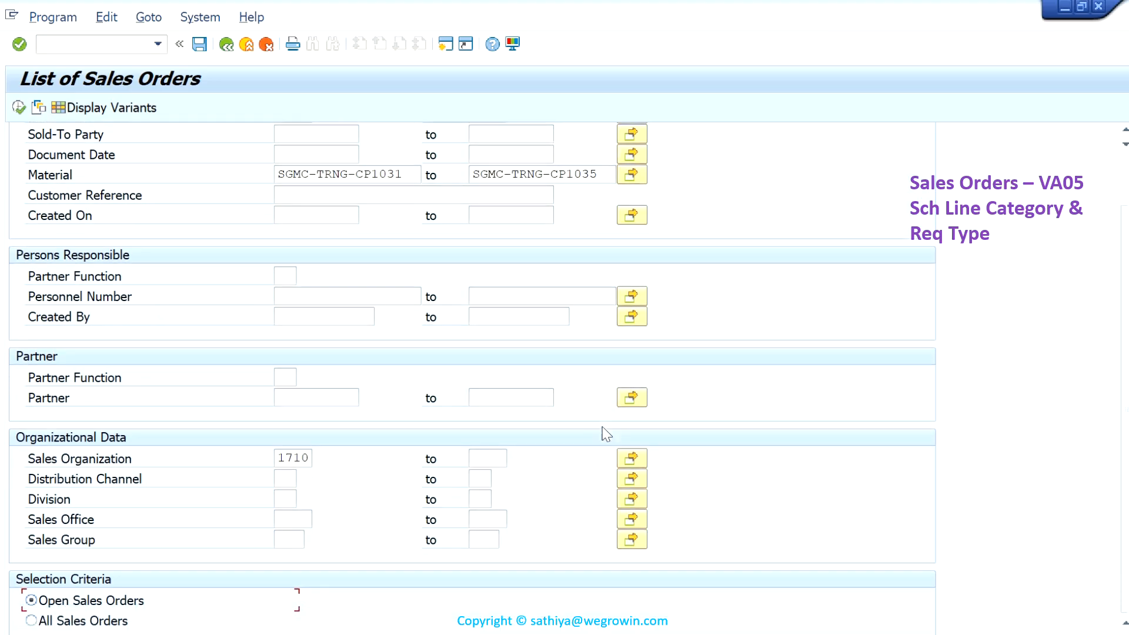
{"action": "scroll", "coordinate": [244, 468], "scroll_direction": "up", "scroll_amount": 3}
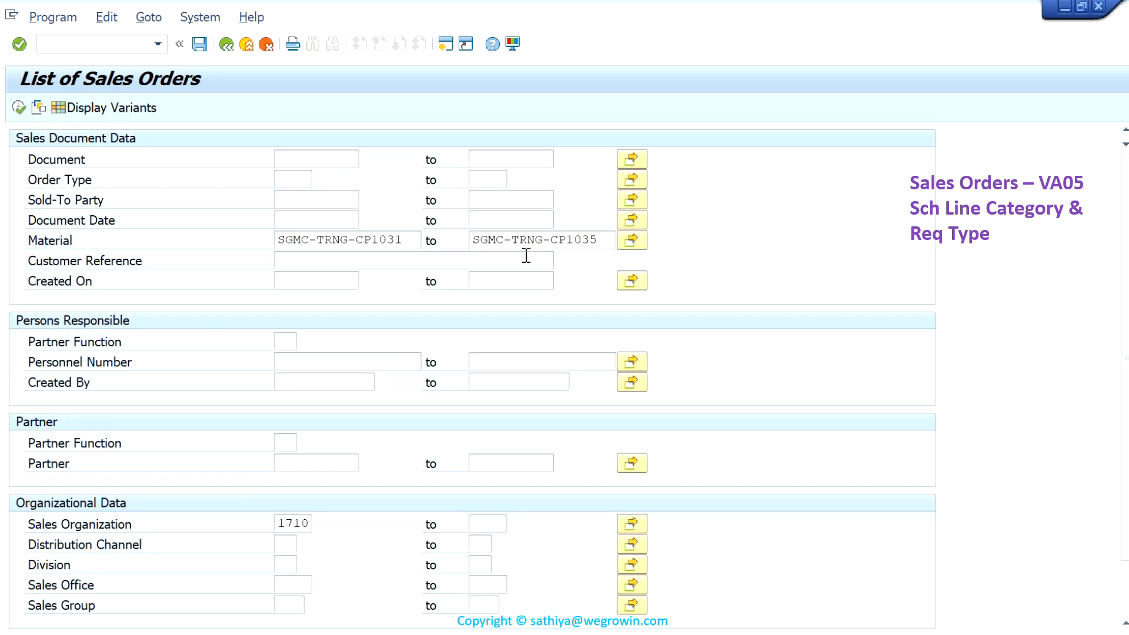
{"action": "left_click", "coordinate": [19, 108]}
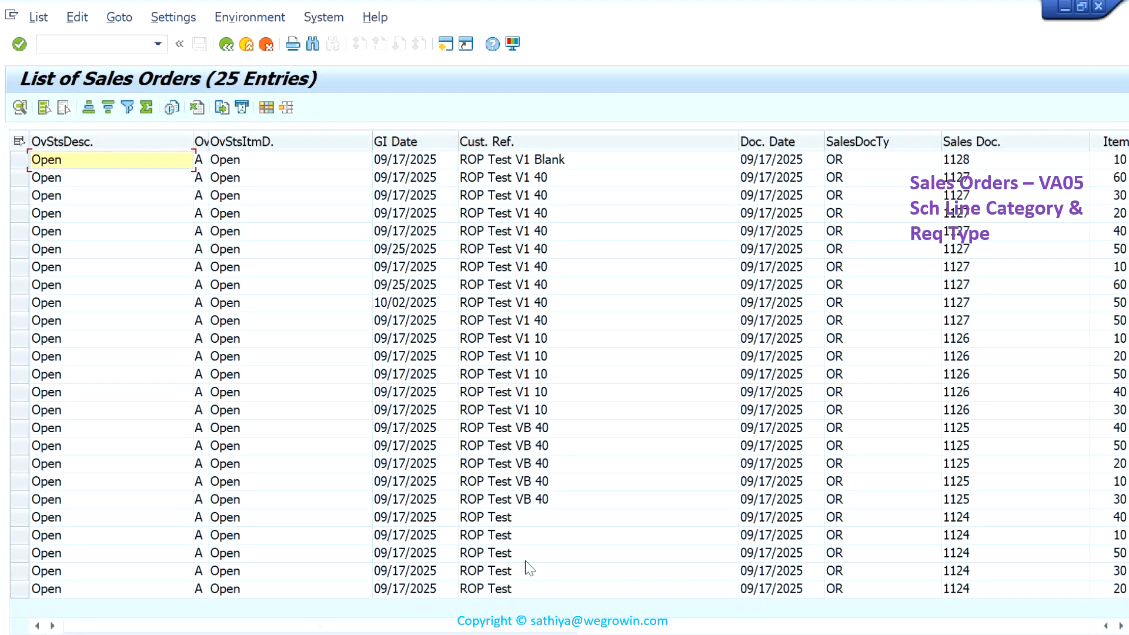
- Compare the customer references of the listed orders, covering the ROP Test, ROP Test VB 40 and ROP Test V1 10 entries
{"action": "left_click", "coordinate": [969, 551]}
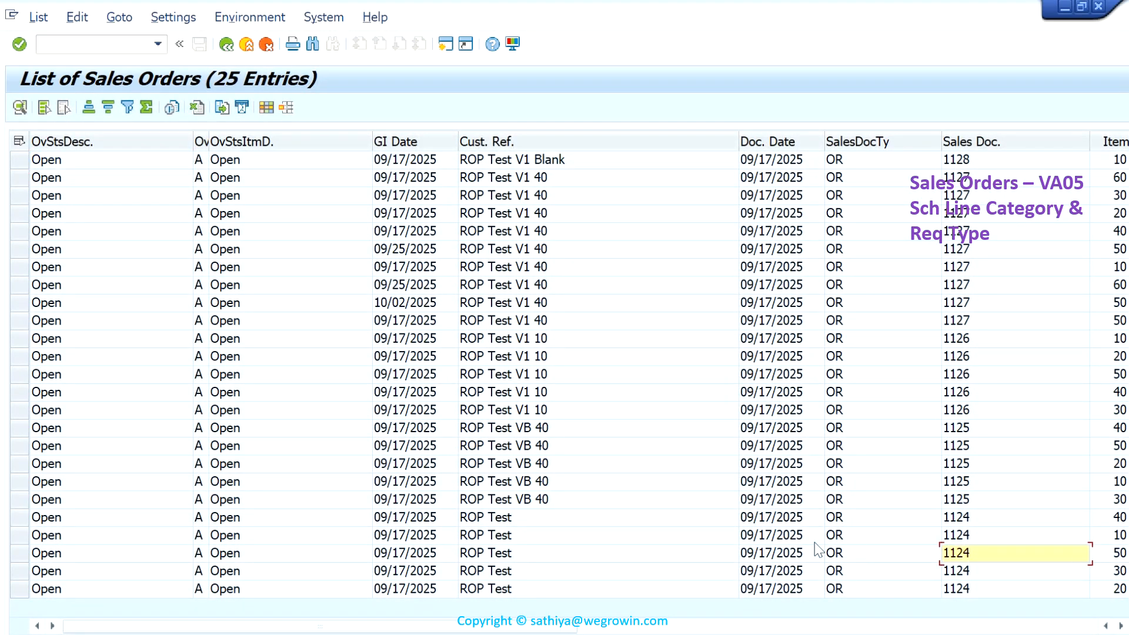
{"action": "left_click", "coordinate": [552, 521]}
{"action": "left_click", "coordinate": [532, 504]}
{"action": "left_click", "coordinate": [547, 411]}
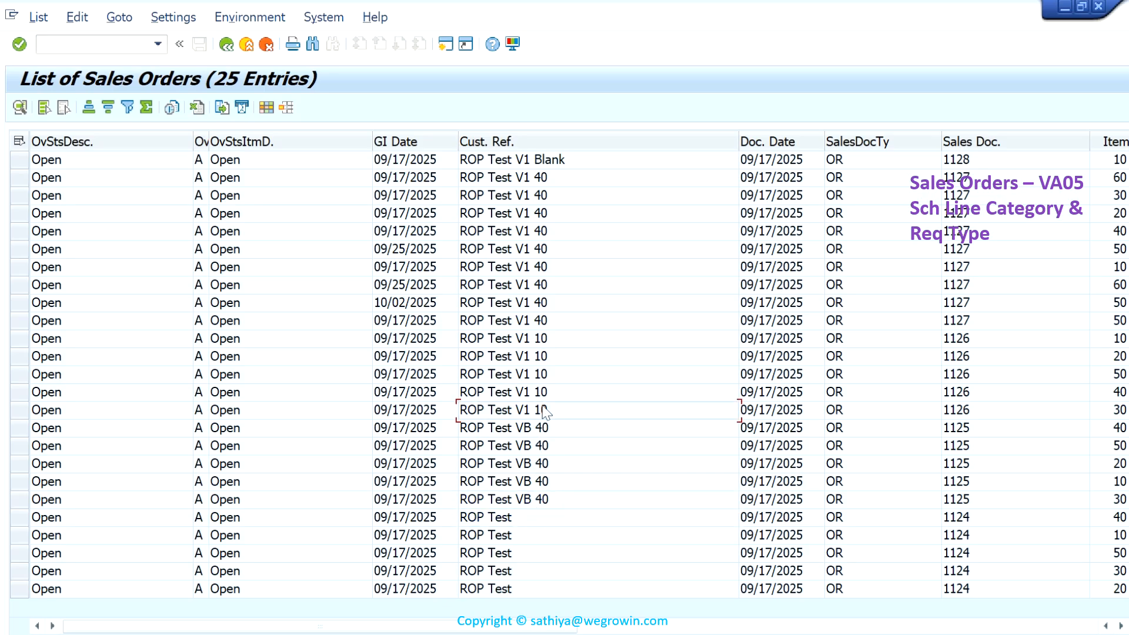
- Check the schedule line category and requirement type in the procurement data of the ROP Test order, and return to the order list
{"action": "left_click", "coordinate": [965, 574]}
{"action": "double_click", "coordinate": [964, 572]}
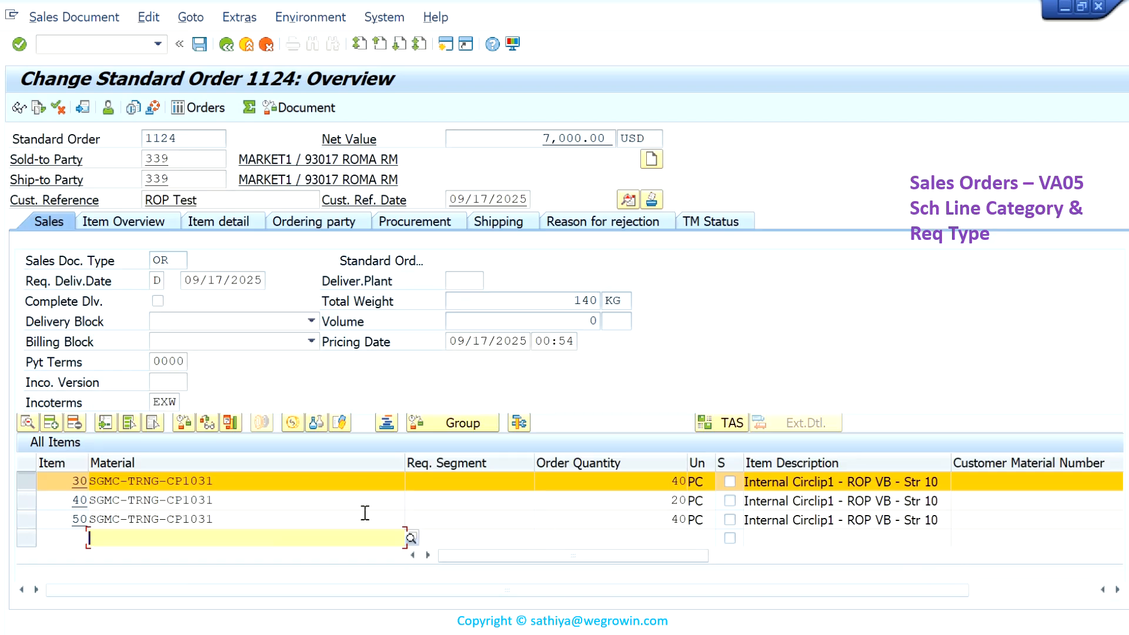
{"action": "left_click", "coordinate": [425, 223]}
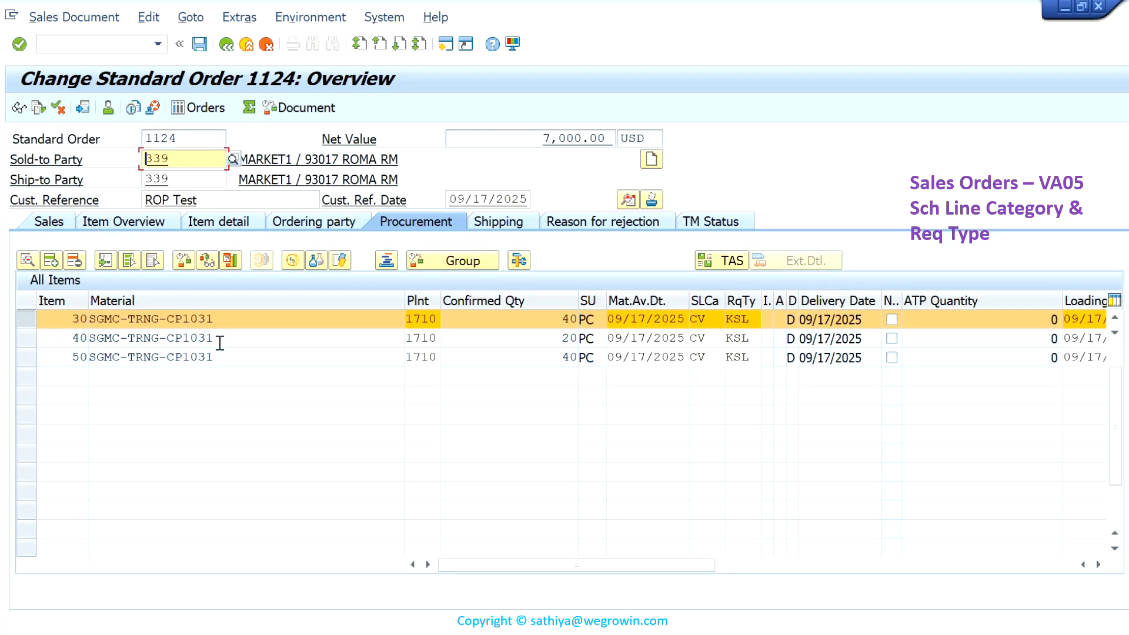
{"action": "scroll", "coordinate": [217, 341], "scroll_direction": "up", "scroll_amount": 1}
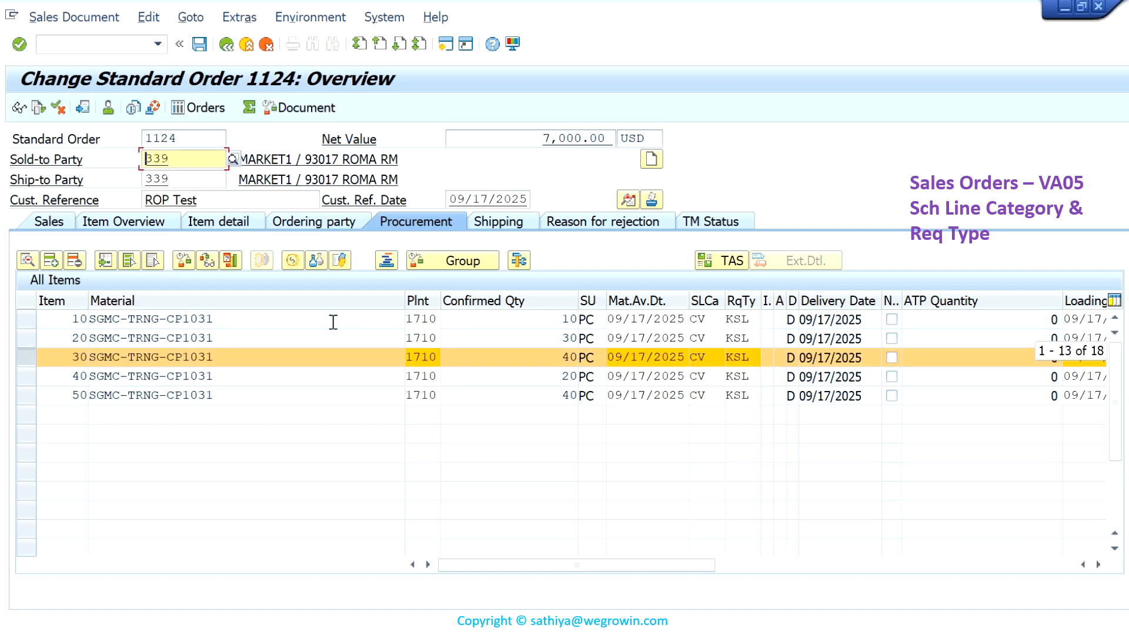
{"action": "left_click", "coordinate": [707, 322]}
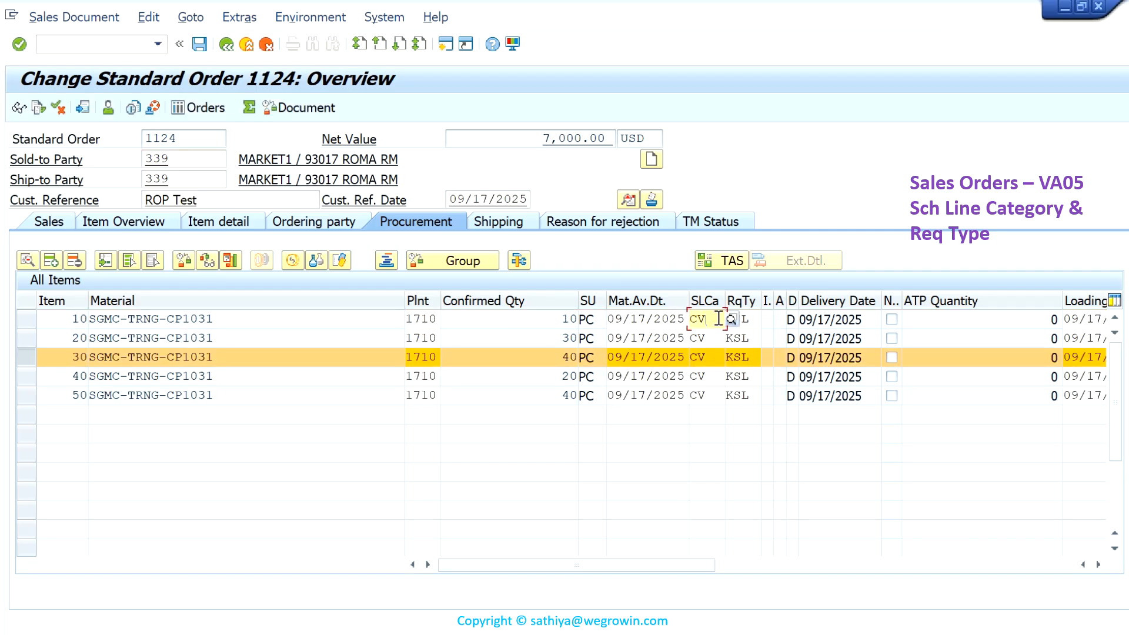
{"action": "left_click", "coordinate": [735, 319]}
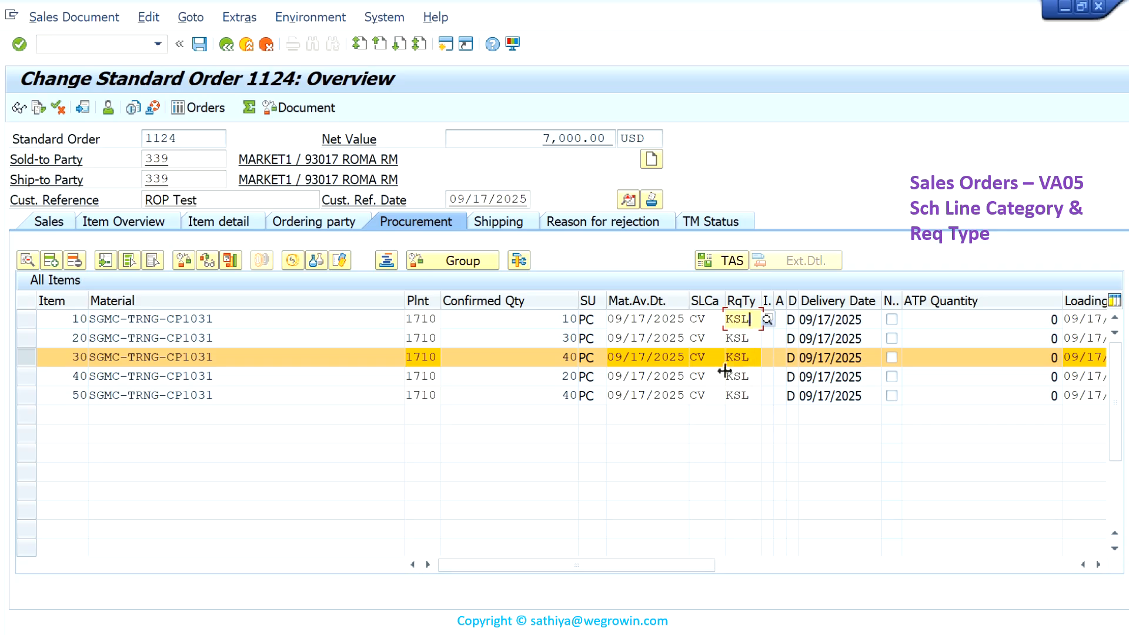
{"action": "left_click", "coordinate": [232, 46]}
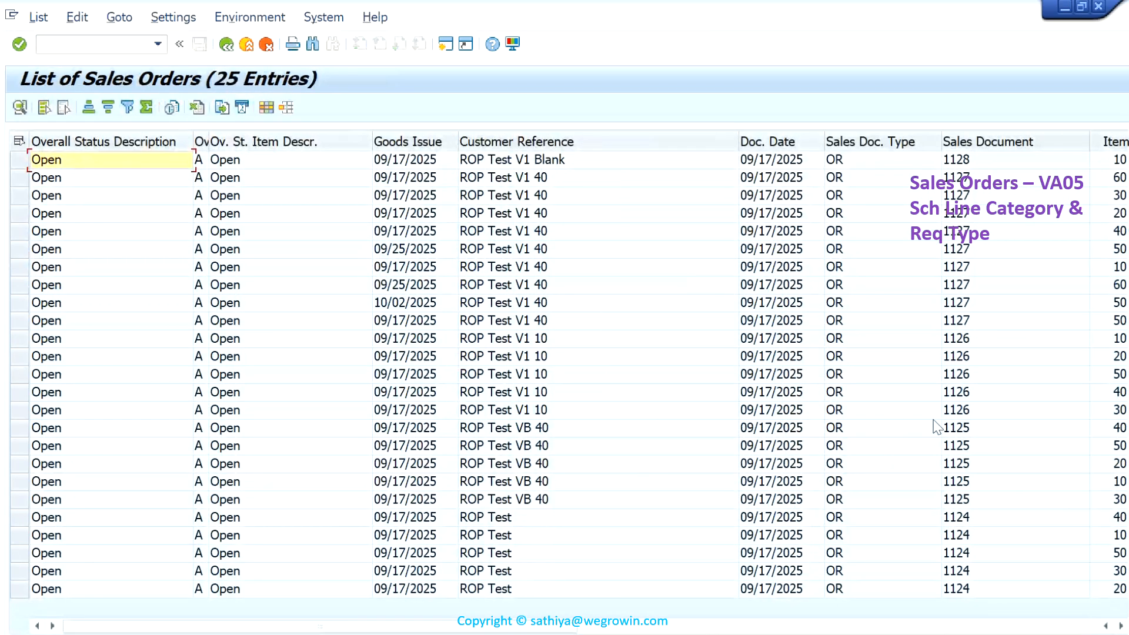
- Open the ROP Test VB 40 order, view its items' procurement data, and return to the order list
{"action": "double_click", "coordinate": [961, 484]}
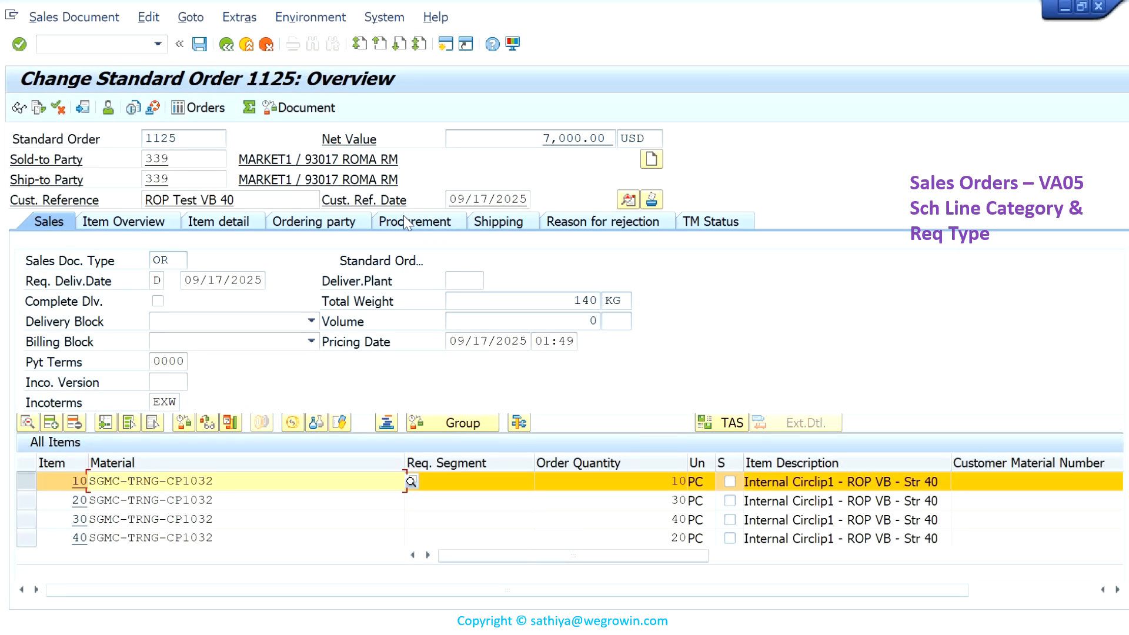
{"action": "left_click", "coordinate": [420, 224]}
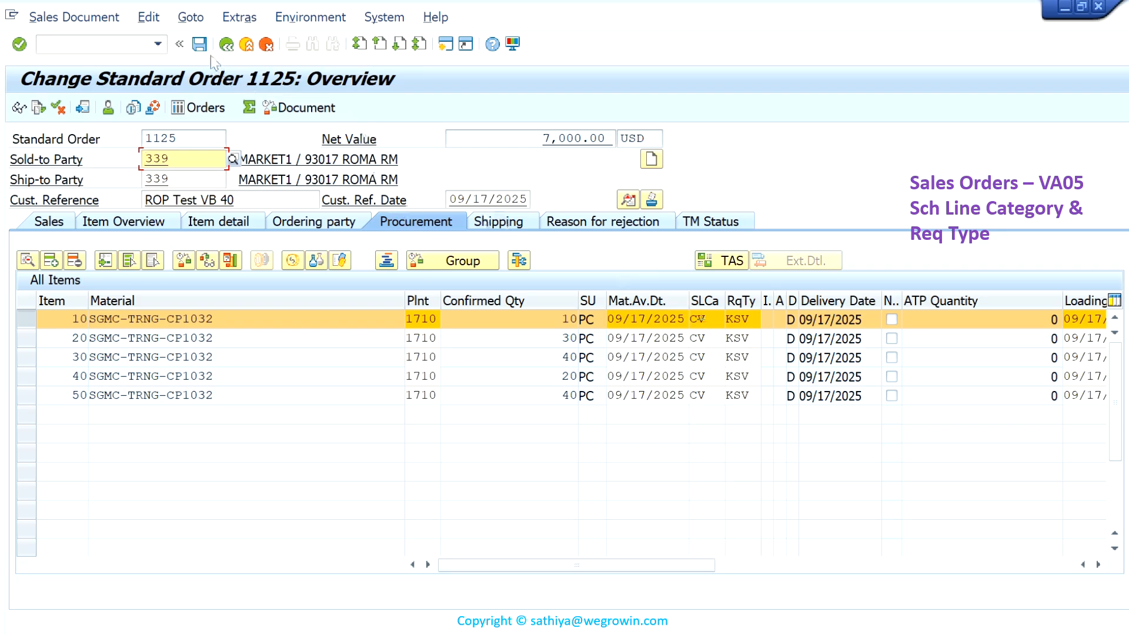
{"action": "left_click", "coordinate": [227, 45]}
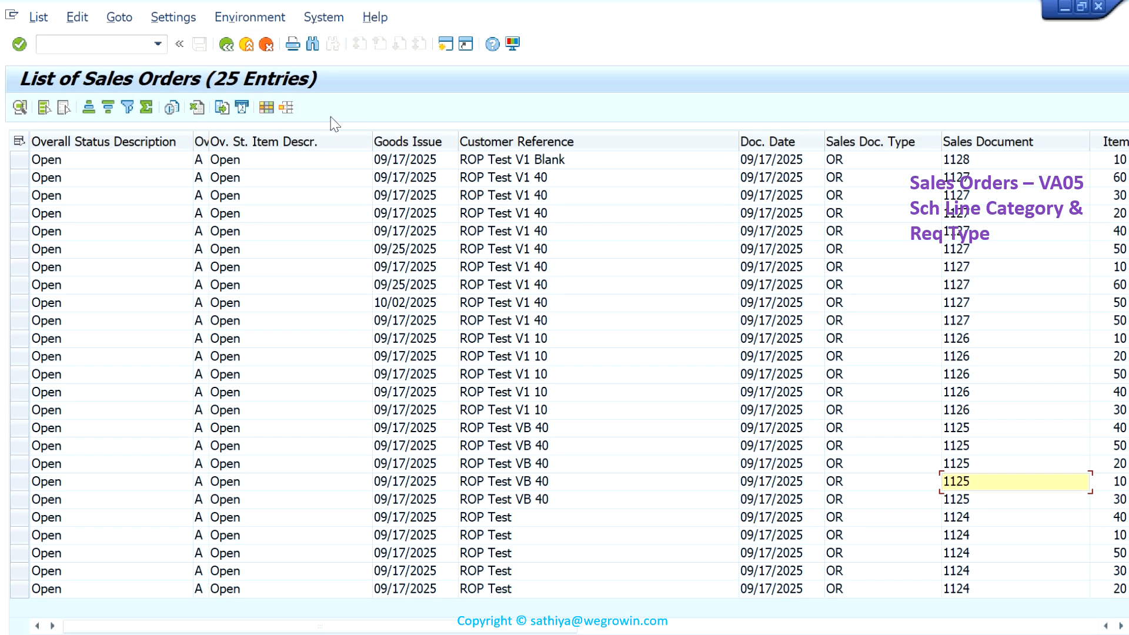
- Check the schedule line category and requirement type of item 10 in the ROP Test V1 10 order, and return to the order list
{"action": "double_click", "coordinate": [965, 391]}
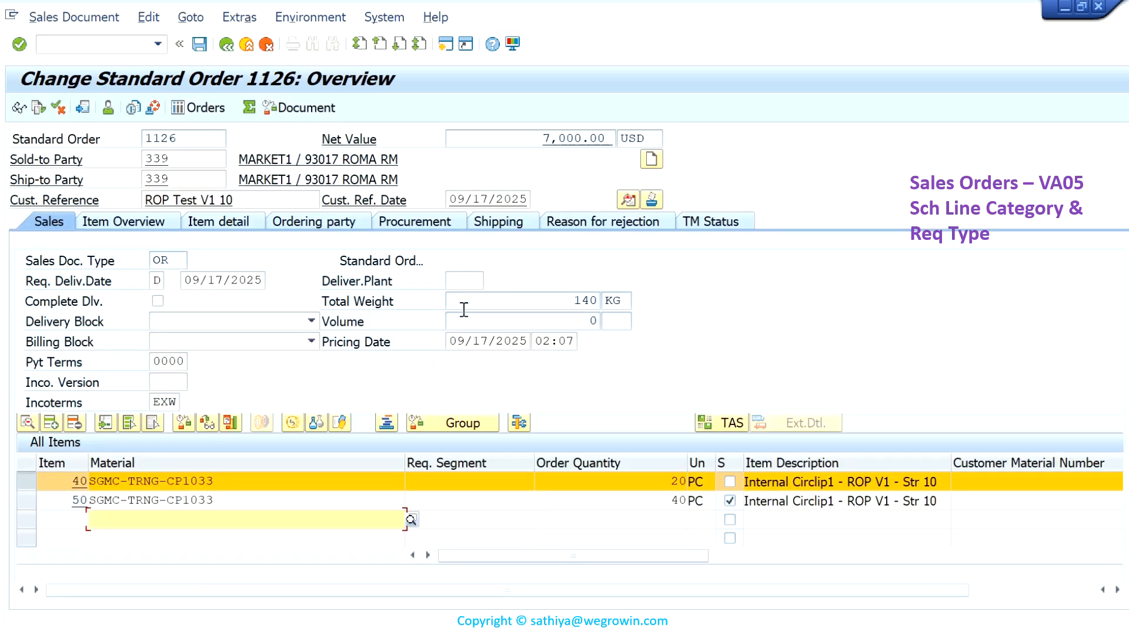
{"action": "left_click", "coordinate": [415, 221]}
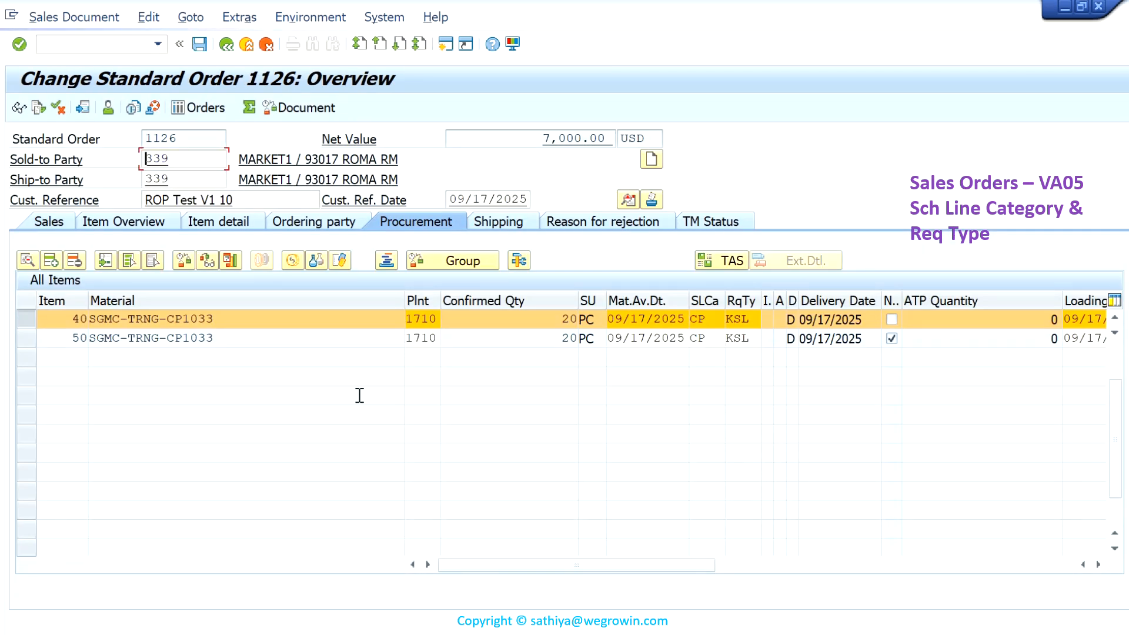
{"action": "scroll", "coordinate": [353, 388], "scroll_direction": "up", "scroll_amount": 1}
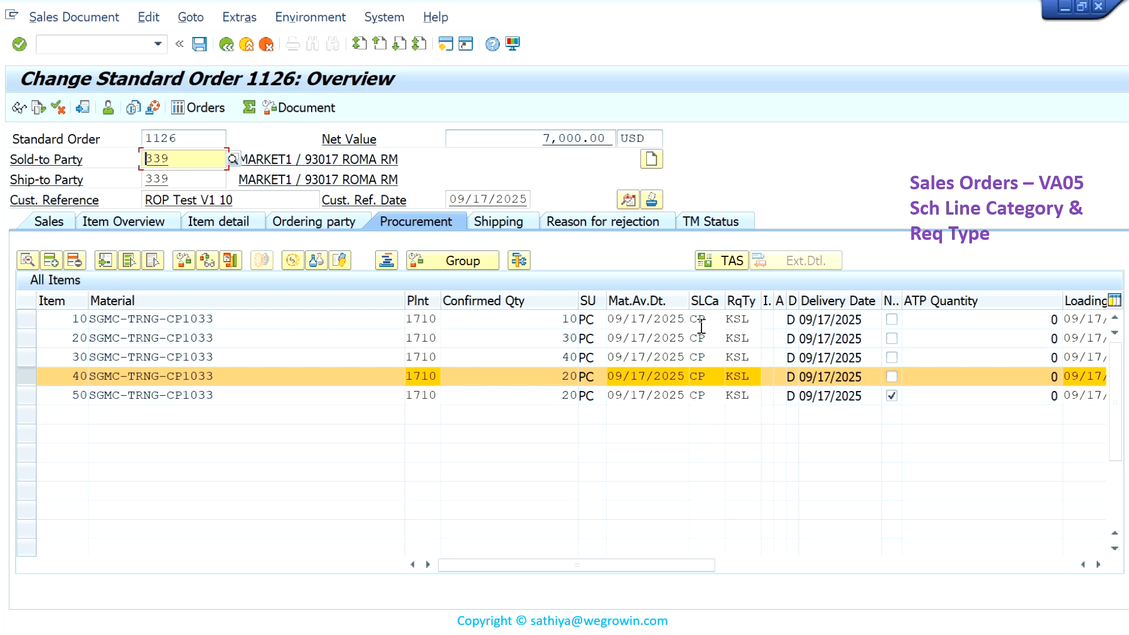
{"action": "left_click", "coordinate": [758, 321]}
{"action": "left_click", "coordinate": [709, 318]}
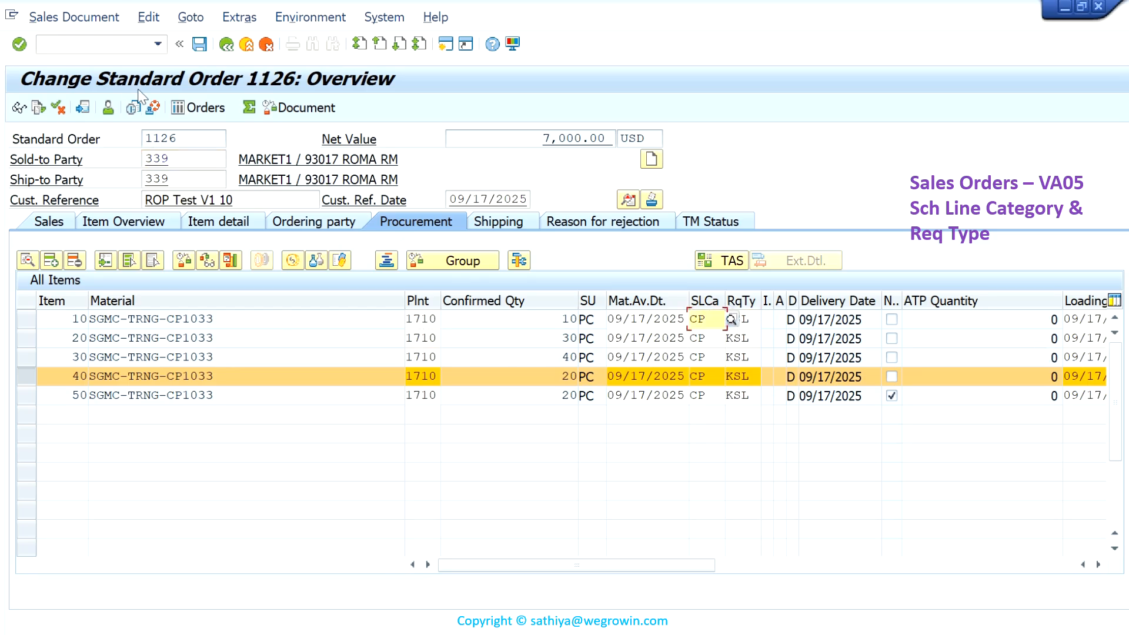
{"action": "left_click", "coordinate": [227, 46]}
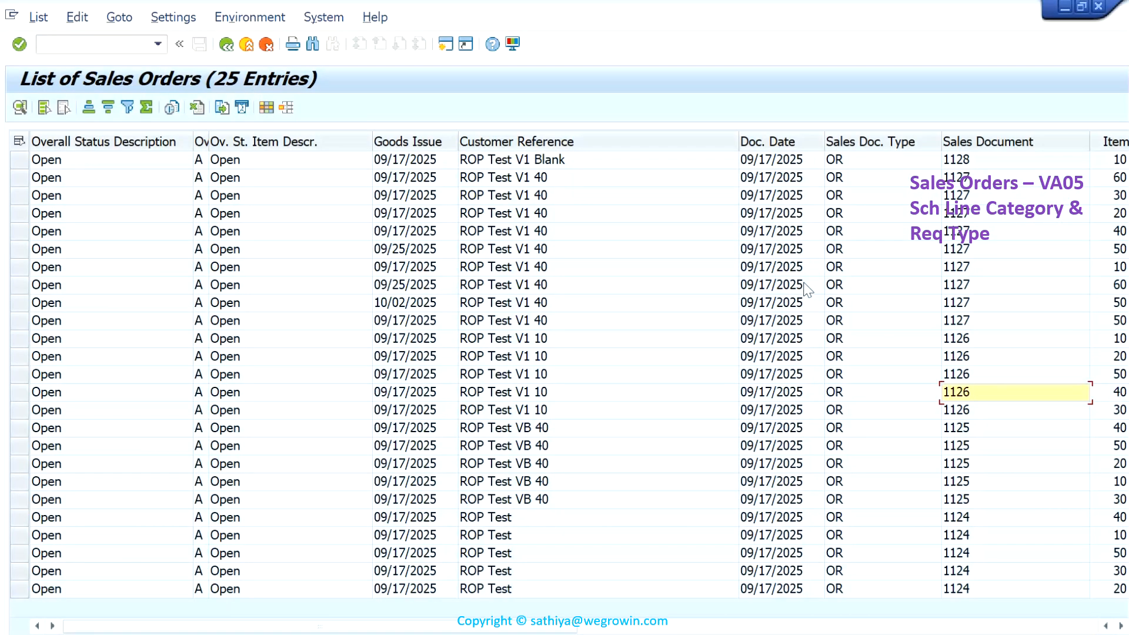
- Open the procurement data of the ROP Test V1 40 order and examine item 10's schedule line category and requirement type
{"action": "double_click", "coordinate": [963, 303]}
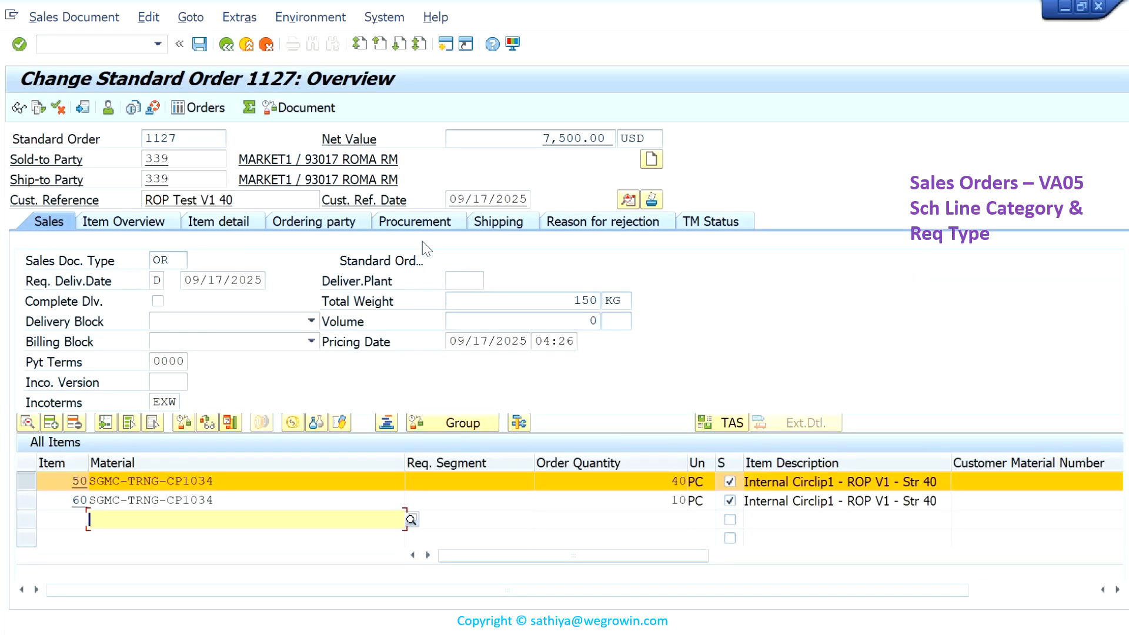
{"action": "left_click", "coordinate": [429, 223]}
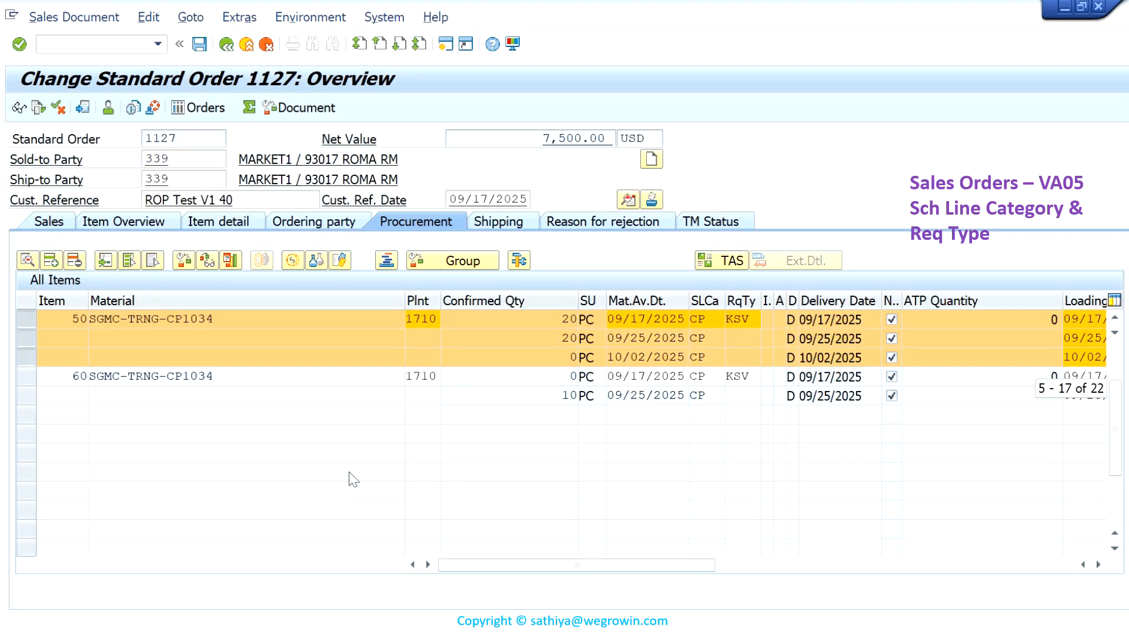
{"action": "scroll", "coordinate": [332, 382], "scroll_direction": "up", "scroll_amount": 1}
{"action": "scroll", "coordinate": [330, 380], "scroll_direction": "up", "scroll_amount": 1}
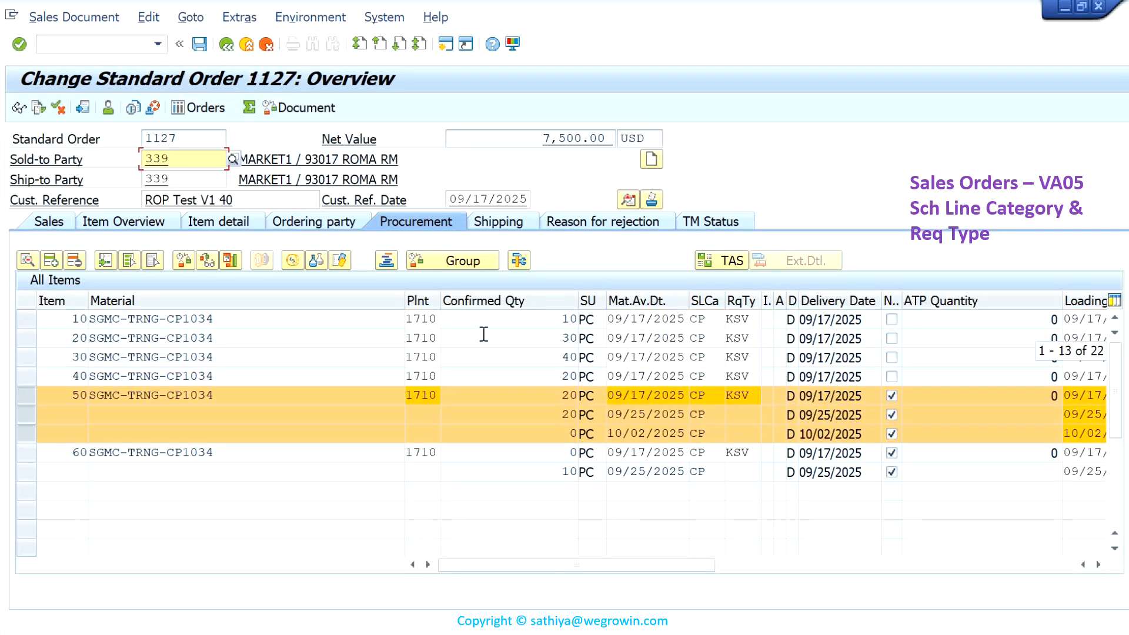
{"action": "left_click", "coordinate": [297, 322]}
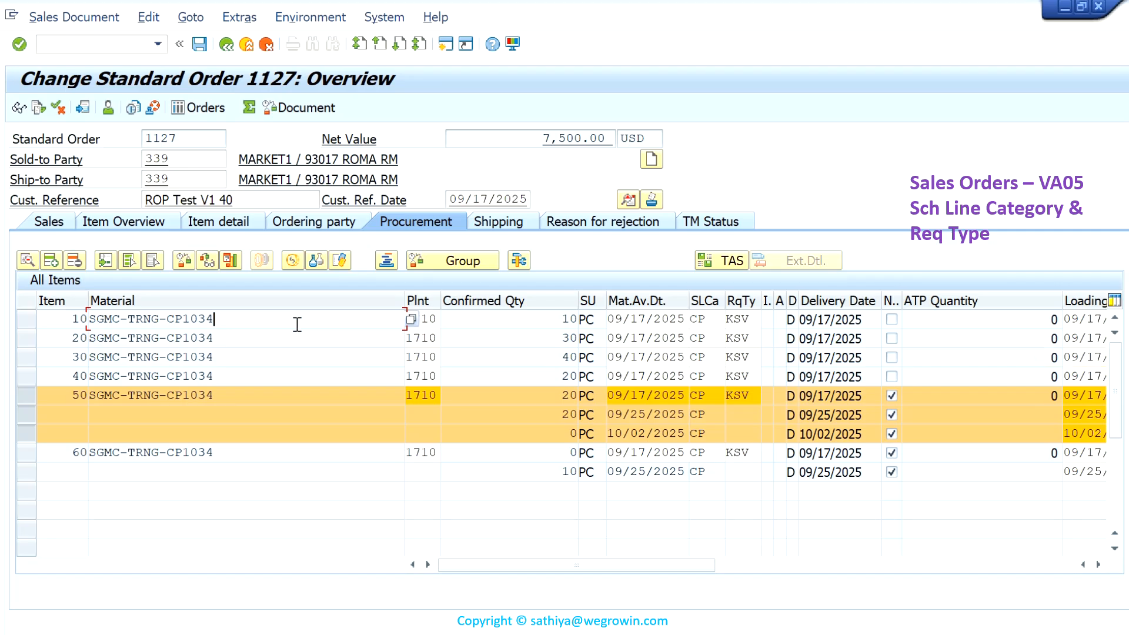
{"action": "left_click", "coordinate": [30, 320]}
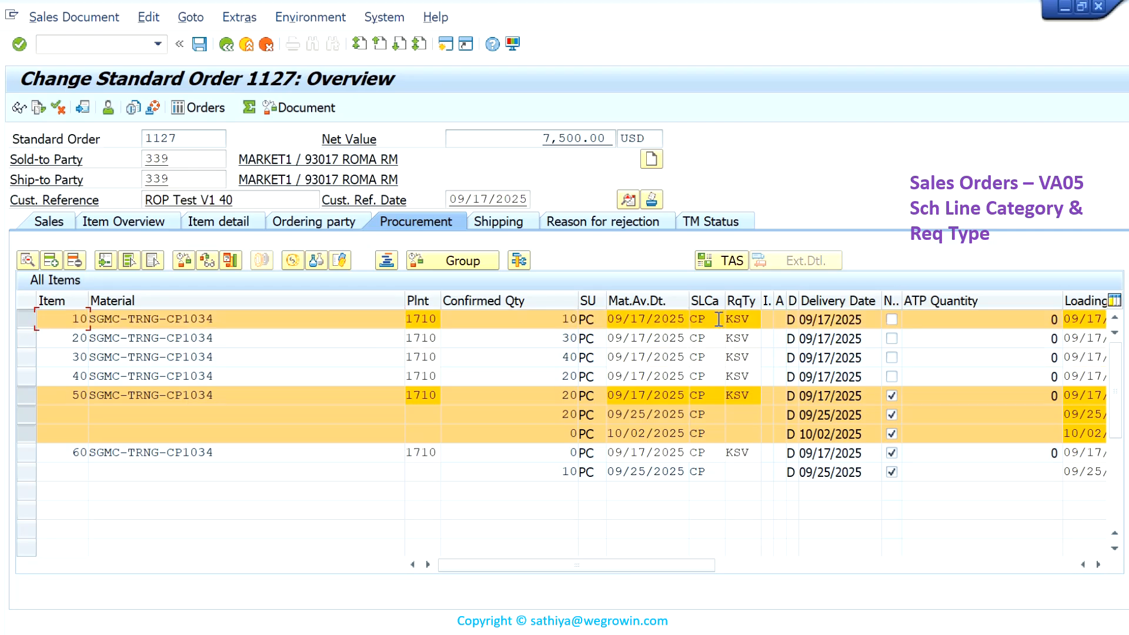
{"action": "left_click", "coordinate": [763, 320]}
- Go through item 50's three schedule lines, and leave the ROP Test V1 40 order without saving
{"action": "left_click", "coordinate": [20, 397]}
{"action": "left_click", "coordinate": [22, 415]}
{"action": "left_click", "coordinate": [23, 432]}
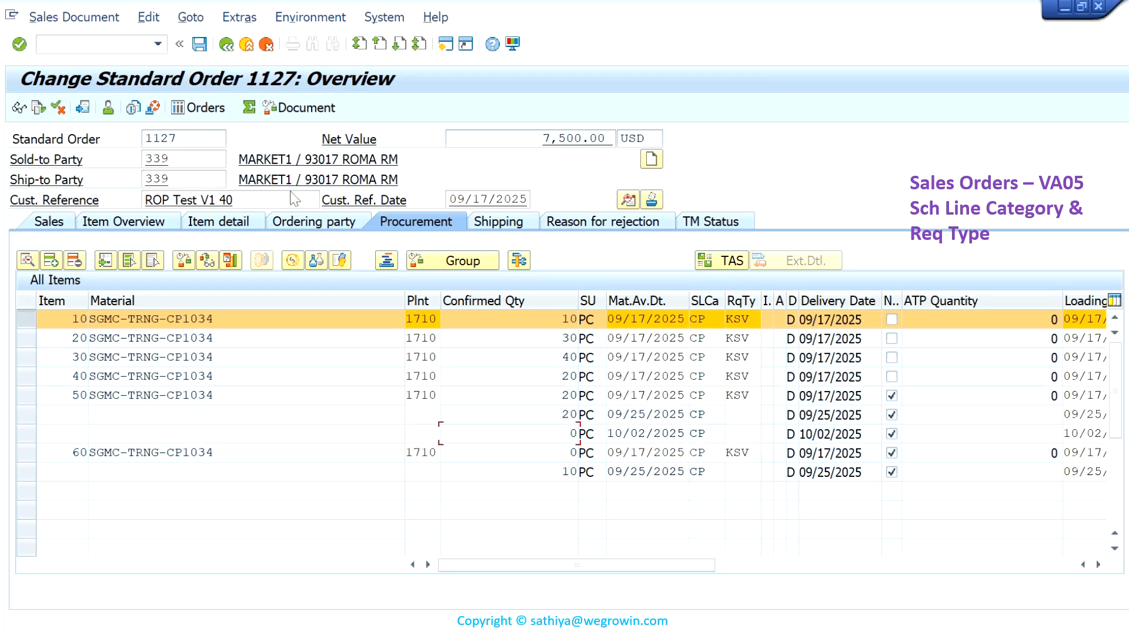
{"action": "left_click", "coordinate": [227, 45]}
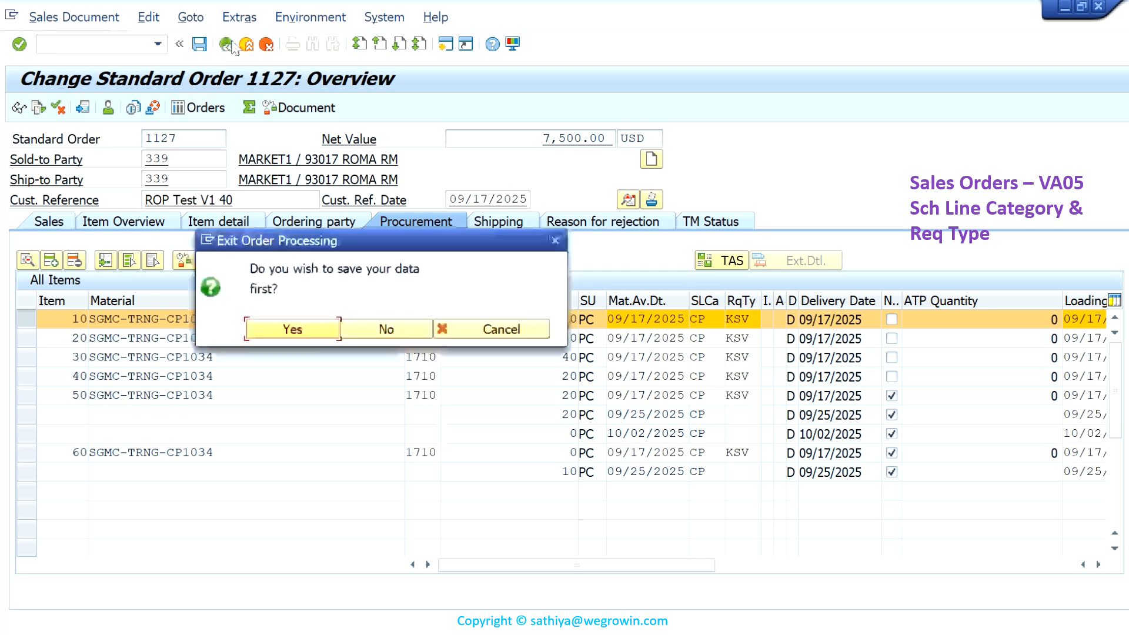
{"action": "left_click", "coordinate": [411, 328]}
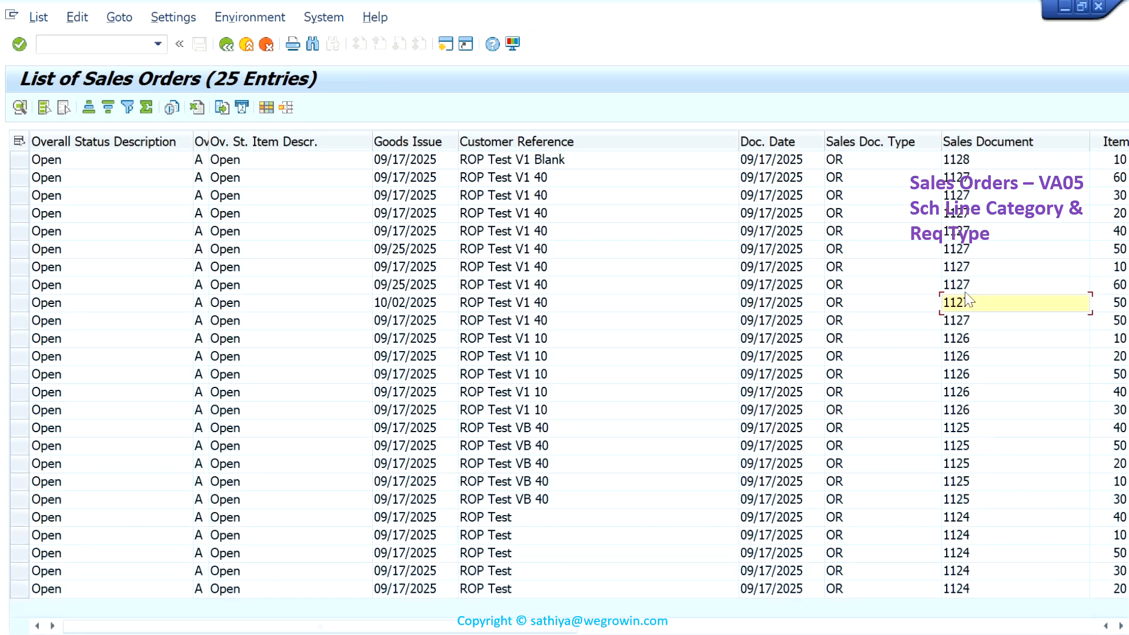
- Check item 10's requirement type in the procurement data of the ROP Test V1 Blank order, and leave the order without saving
{"action": "double_click", "coordinate": [975, 163]}
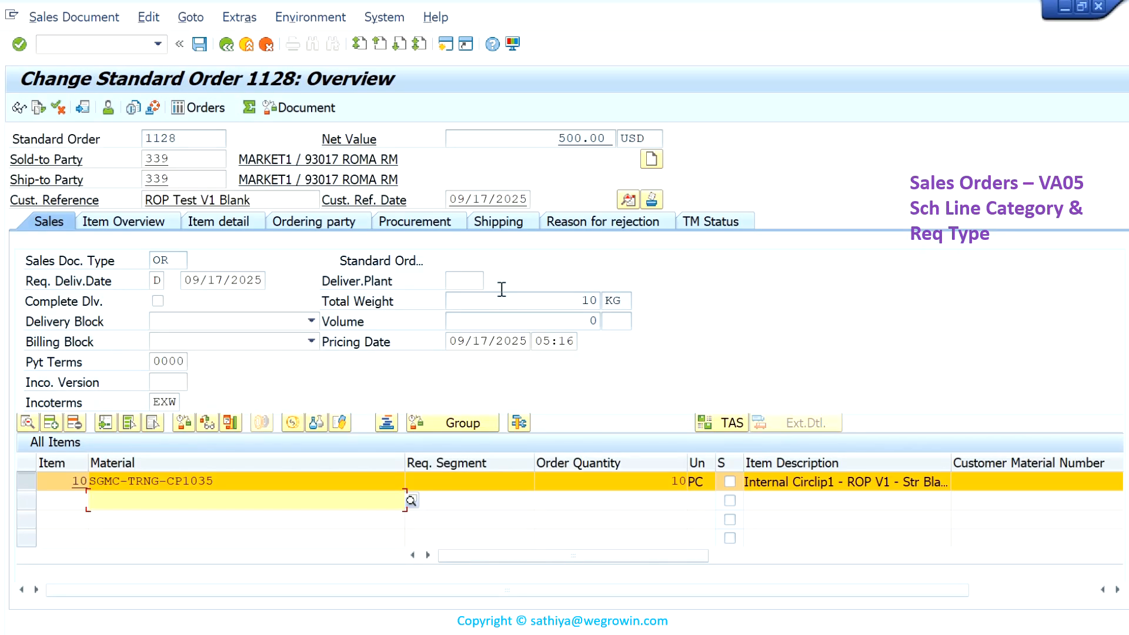
{"action": "left_click", "coordinate": [449, 224]}
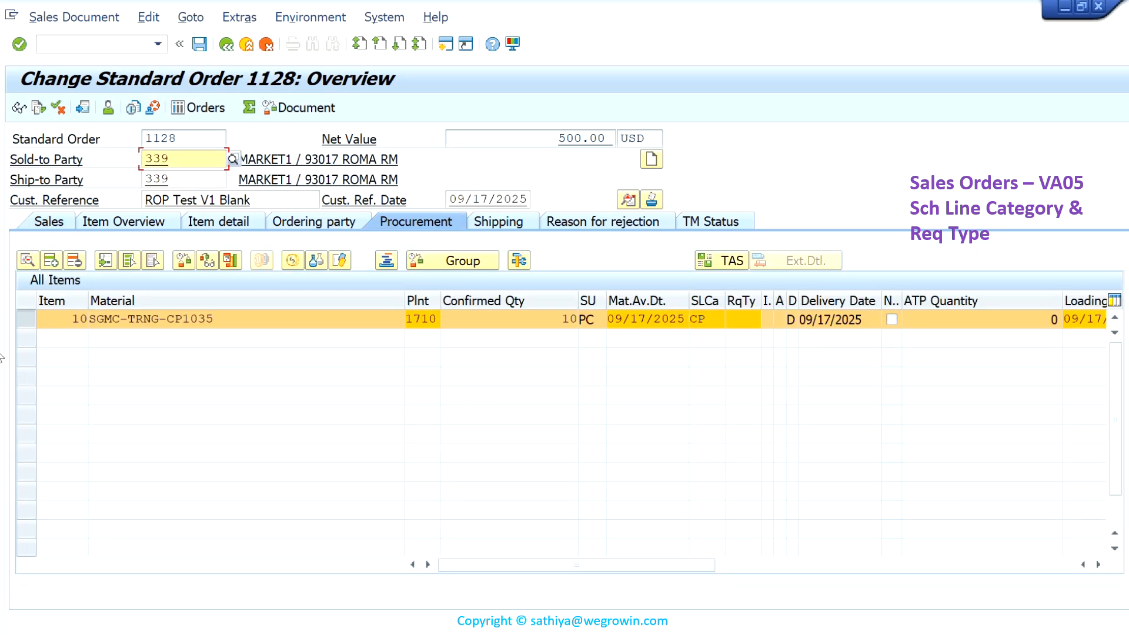
{"action": "left_click", "coordinate": [65, 320]}
{"action": "left_click", "coordinate": [744, 319]}
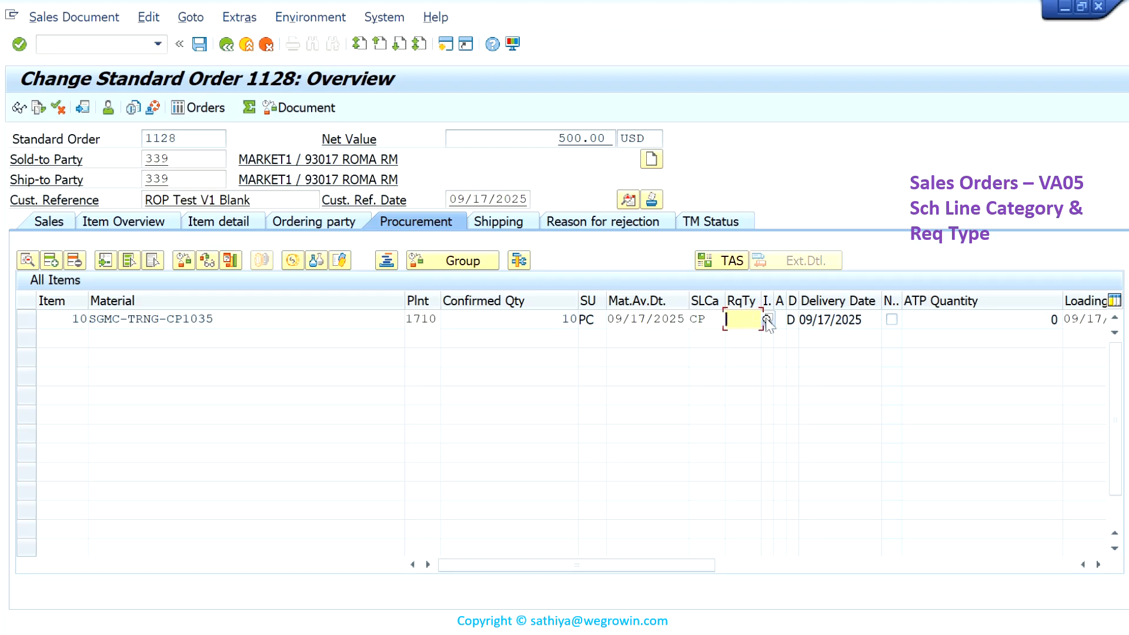
{"action": "left_click", "coordinate": [230, 46]}
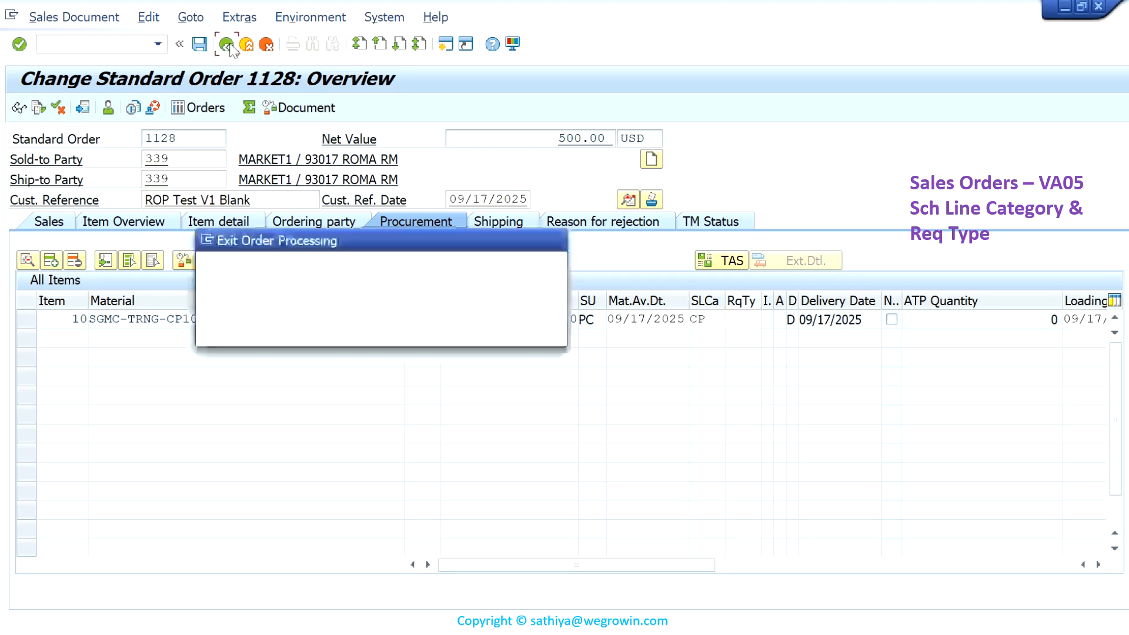
{"action": "left_click", "coordinate": [396, 331]}
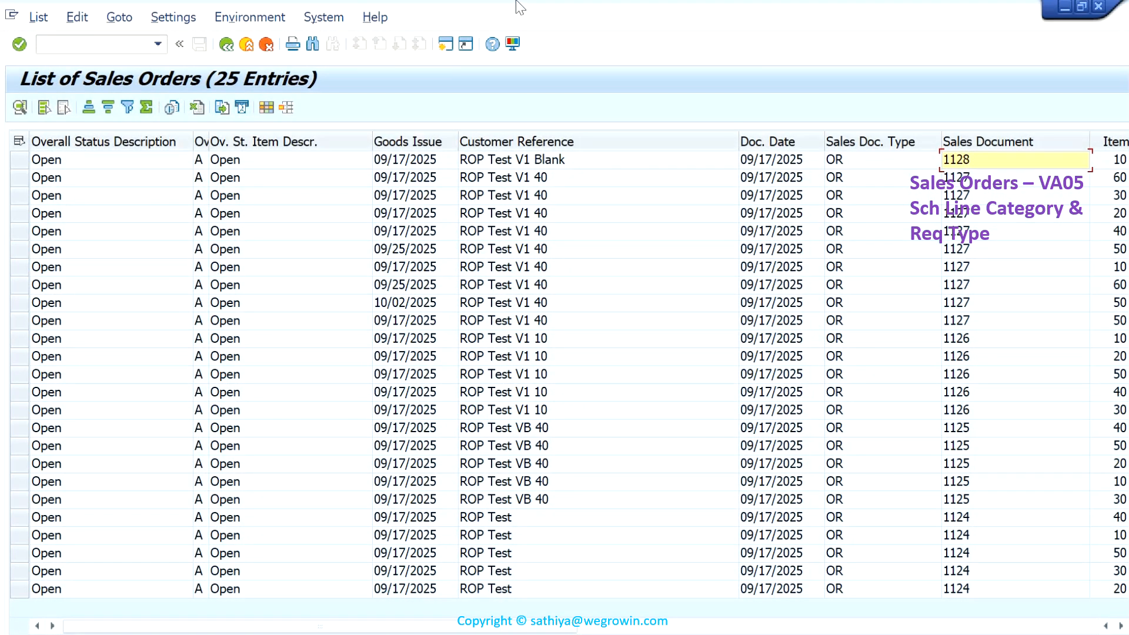
{"action": "mouse_move", "coordinate": [515, 7]}
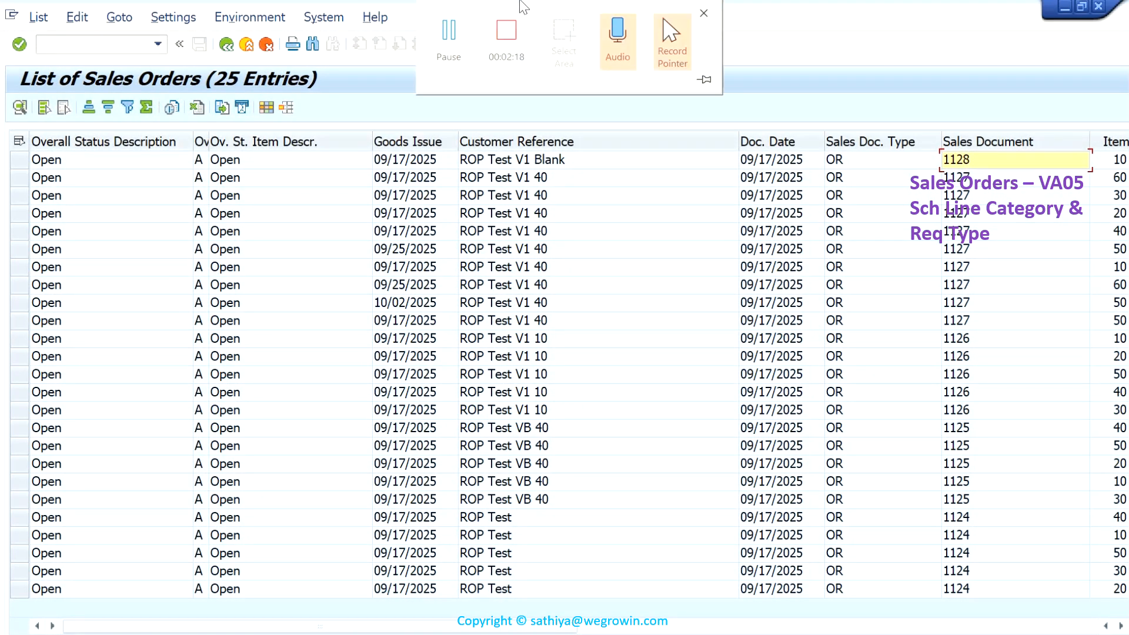
{"action": "left_click", "coordinate": [511, 33]}
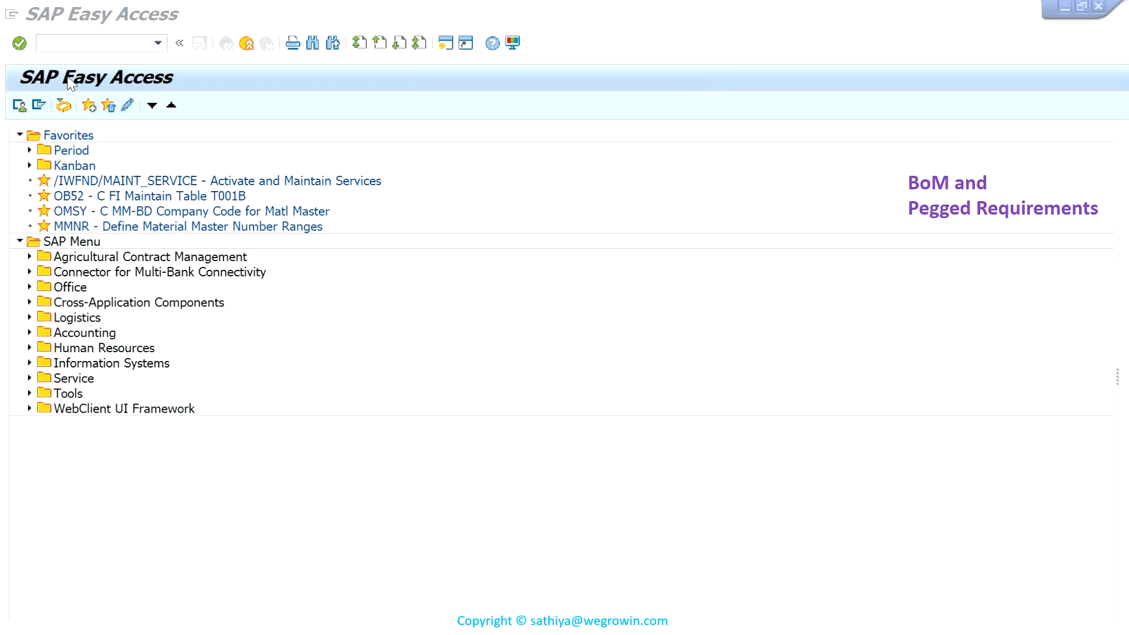
- Display the BOM of SGMC-TRNG-OP1001 with CS03, examine the Internal Circlip1 ROP components in items 0120 to 0140, and return to the initial screen
{"action": "type", "text": "CS03"}
{"action": "key", "text": "Return"}
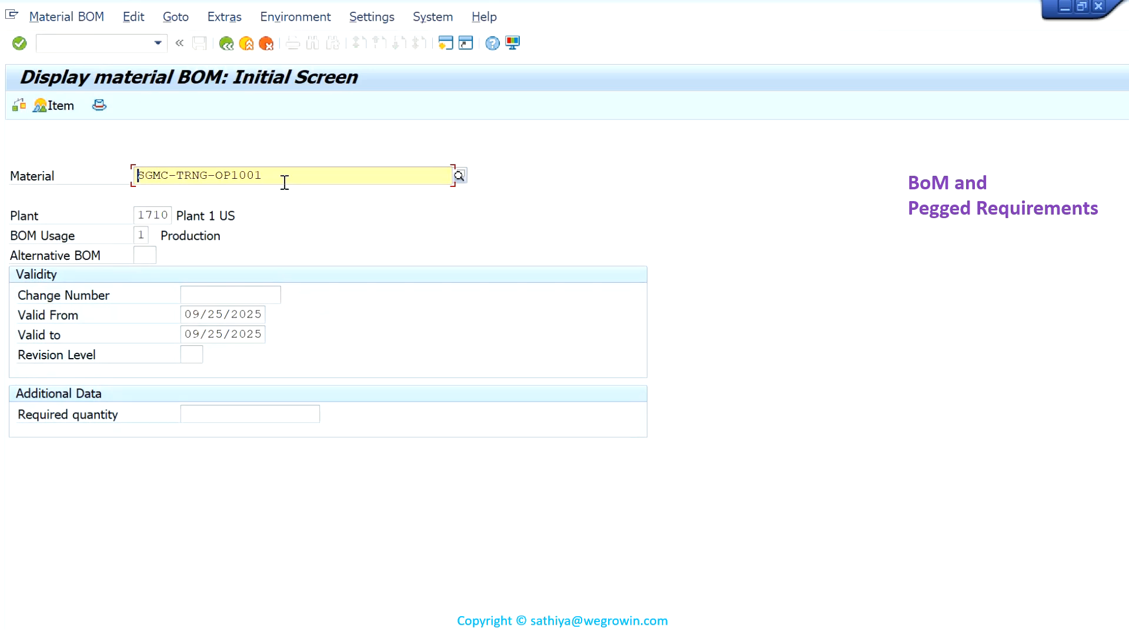
{"action": "key", "text": "Return"}
{"action": "left_click_drag", "start_coordinate": [259, 481], "coordinate": [148, 483]}
{"action": "left_click_drag", "start_coordinate": [548, 478], "coordinate": [468, 482]}
{"action": "left_click_drag", "start_coordinate": [256, 501], "coordinate": [173, 499]}
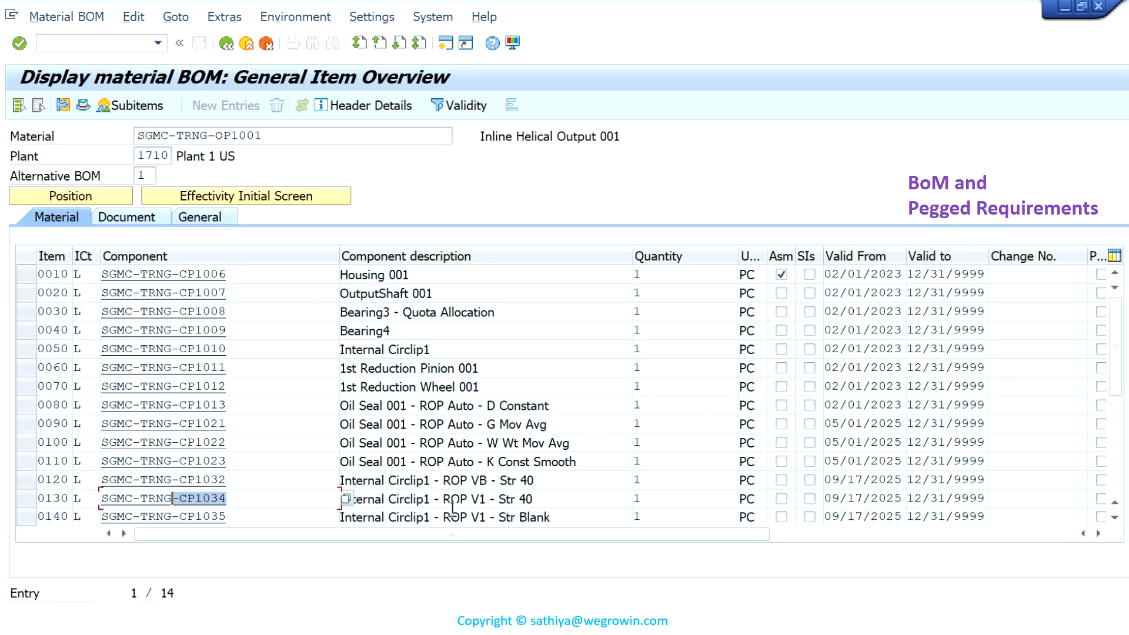
{"action": "left_click_drag", "start_coordinate": [550, 497], "coordinate": [442, 497]}
{"action": "left_click", "coordinate": [231, 517]}
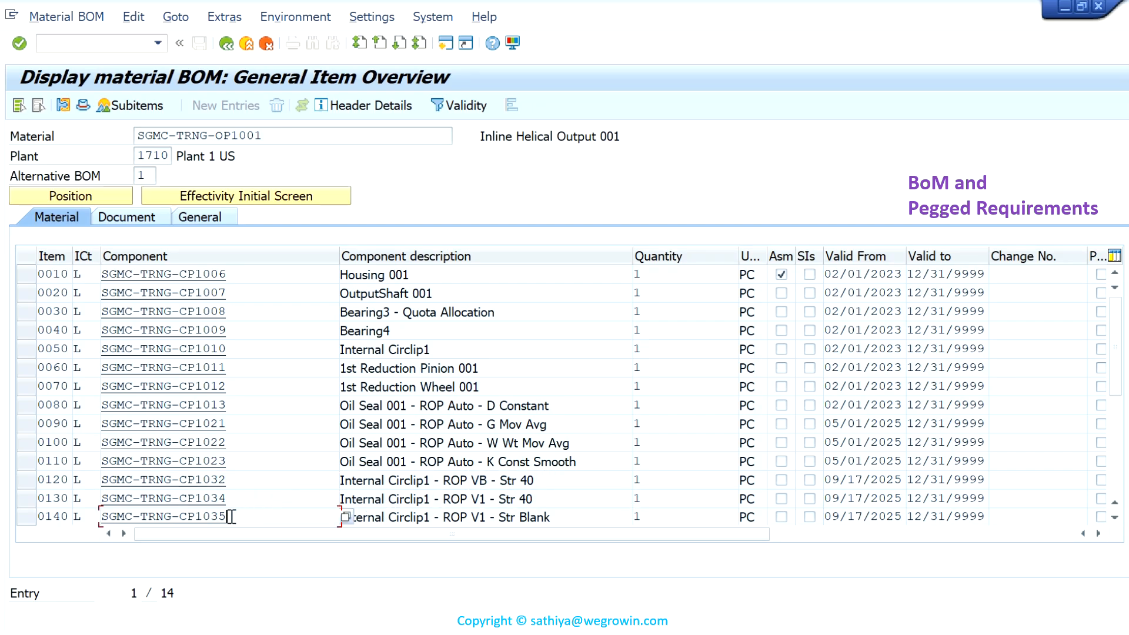
{"action": "left_click_drag", "start_coordinate": [231, 516], "coordinate": [166, 520]}
{"action": "left_click_drag", "start_coordinate": [580, 518], "coordinate": [425, 521]}
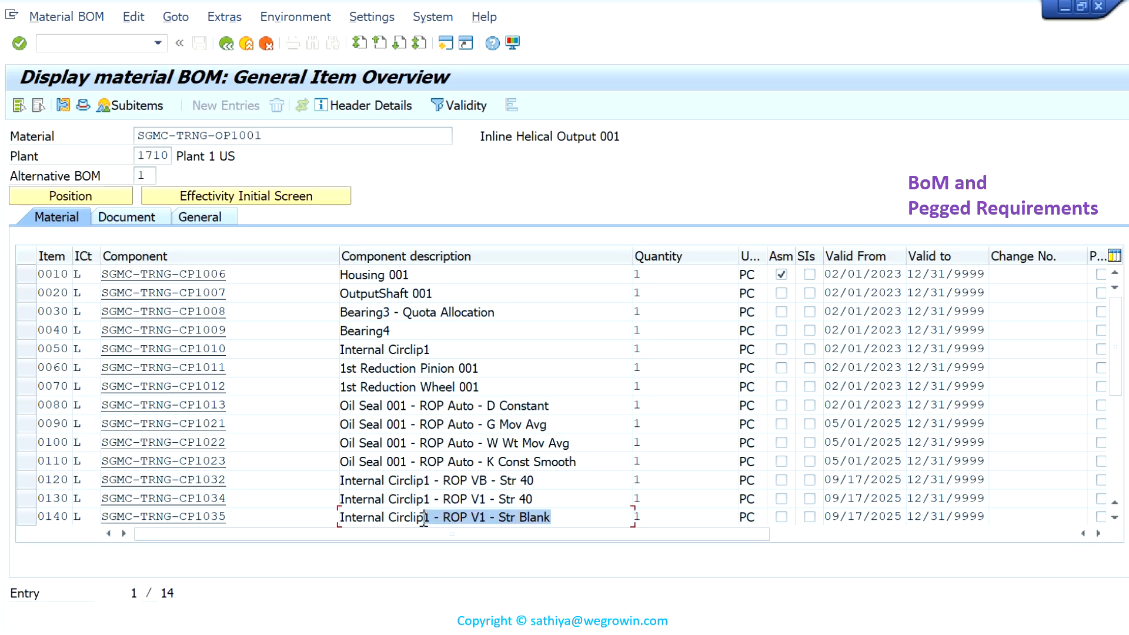
{"action": "left_click", "coordinate": [228, 46]}
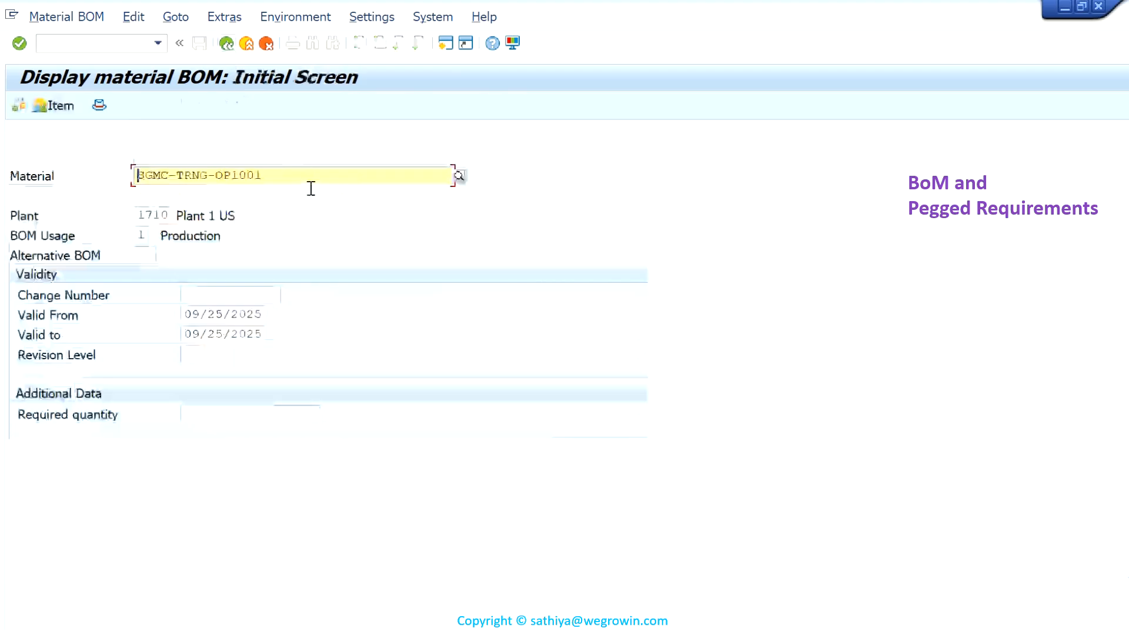
- Display the production BOM of material SGMC-TRNG-IP1001 in plant 1710
{"action": "key", "text": "BackSpace"}
{"action": "key", "text": "BackSpace"}
{"action": "key", "text": "BackSpace"}
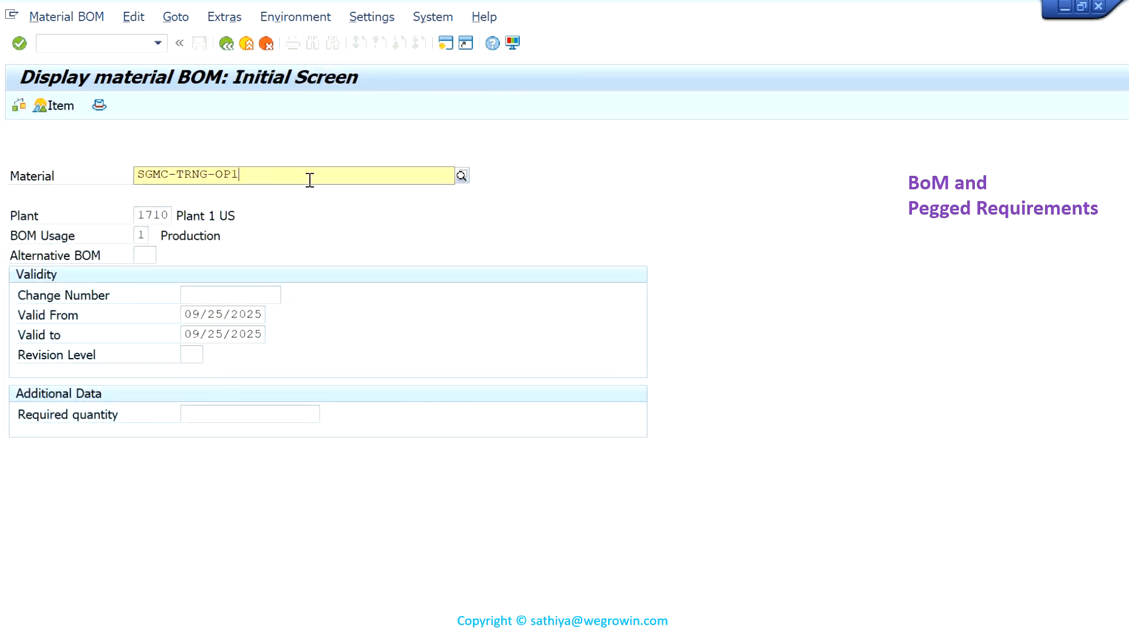
{"action": "type", "text": "IP001"}
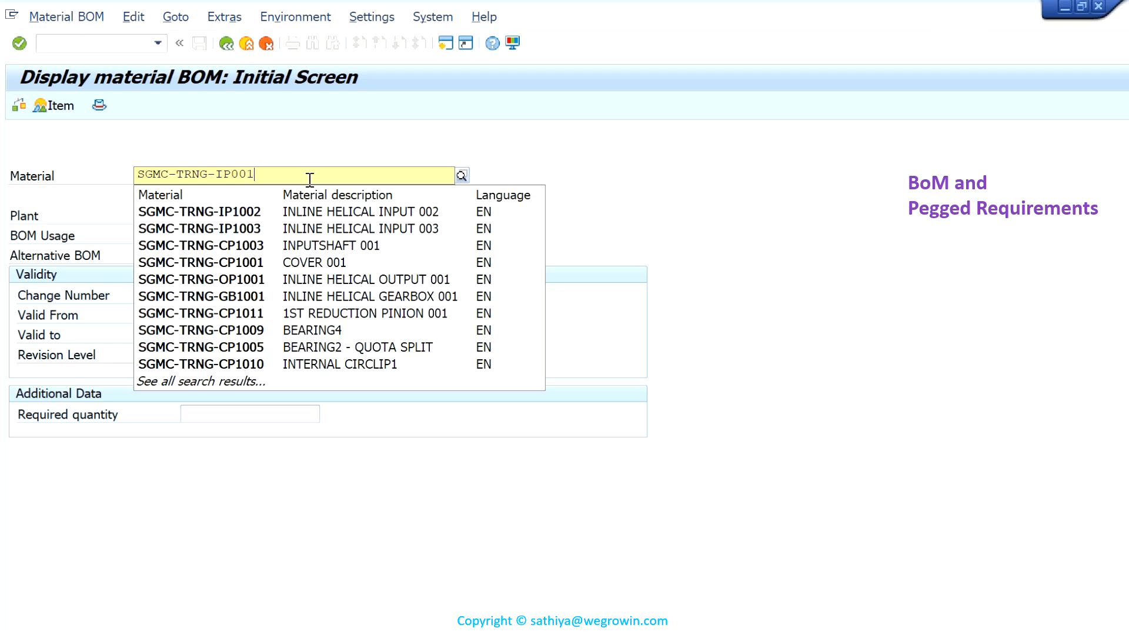
{"action": "key", "text": "BackSpace"}
{"action": "key", "text": "BackSpace"}
{"action": "key", "text": "BackSpace"}
{"action": "type", "text": "1001"}
{"action": "key", "text": "Return"}
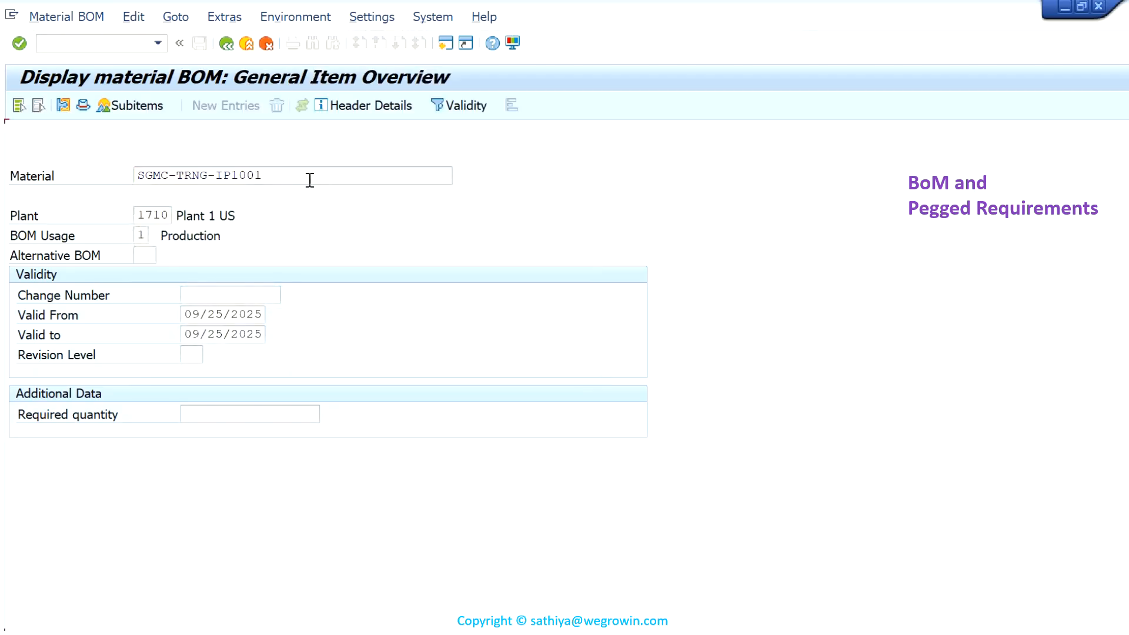
- Examine the Internal Circlip1 ROP components in BOM items 0110 and 0120, and leave the item overview
{"action": "left_click", "coordinate": [224, 462]}
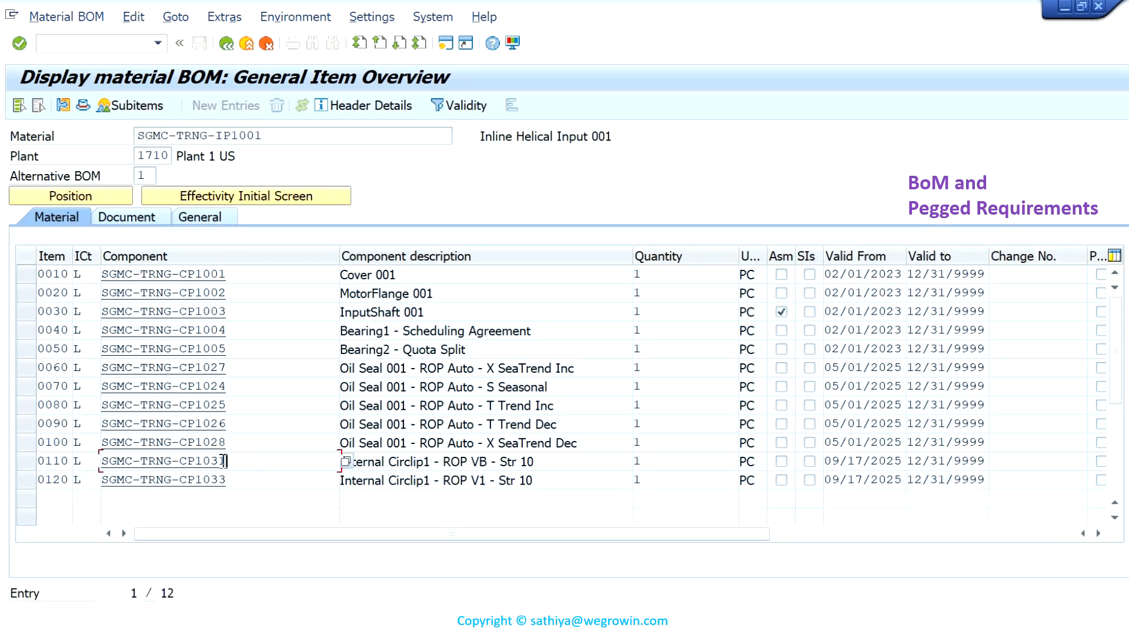
{"action": "left_click", "coordinate": [261, 481]}
{"action": "left_click_drag", "start_coordinate": [549, 481], "coordinate": [511, 484]}
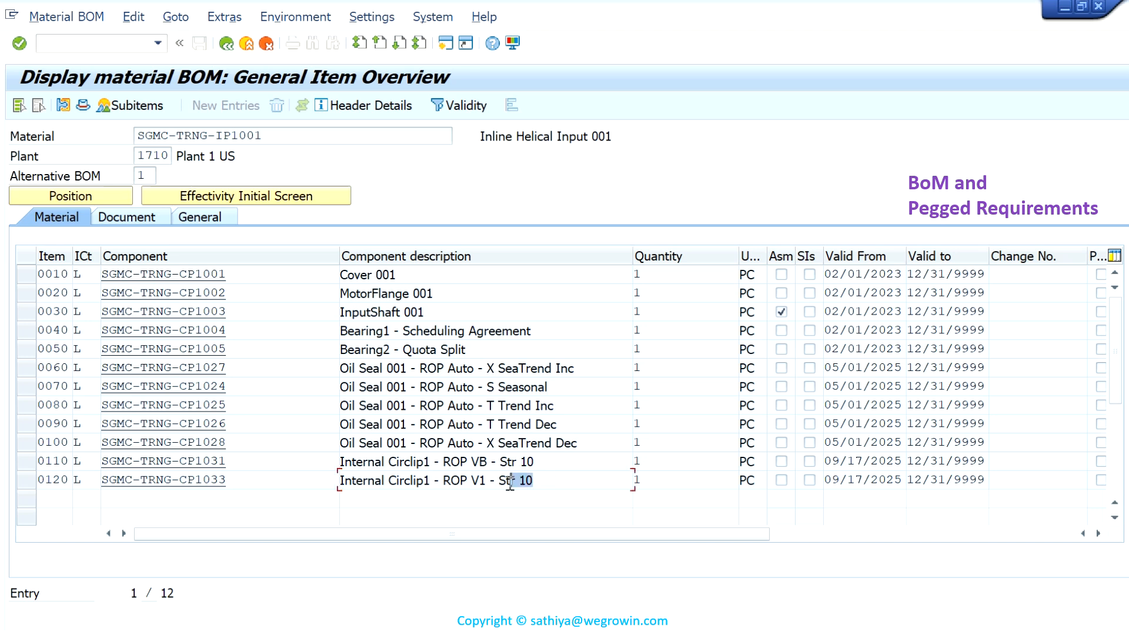
{"action": "left_click", "coordinate": [227, 46]}
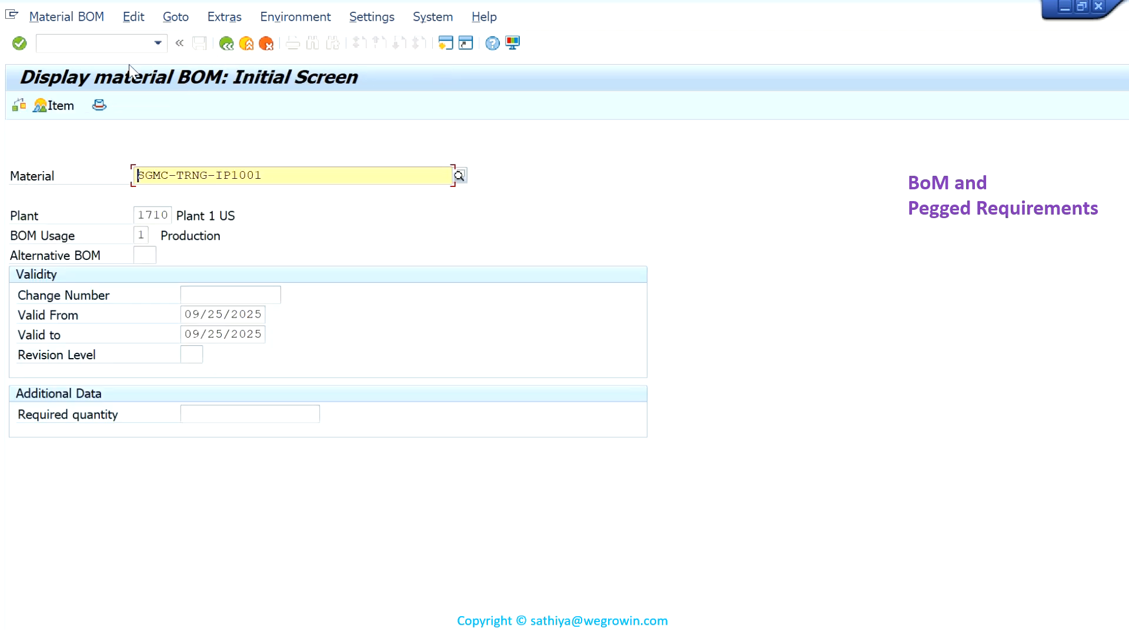
- Switch to transaction MD04 and display the stock/requirements list of SGMC-TRNG-IP1001 for plant 1710
{"action": "left_click", "coordinate": [122, 46]}
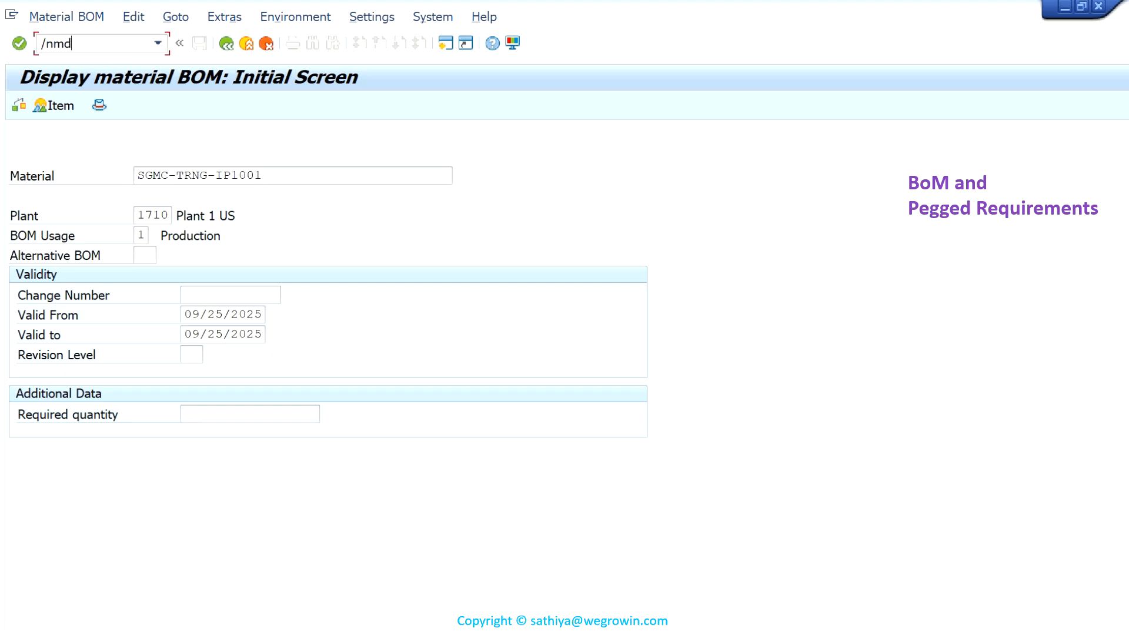
{"action": "type", "text": "/nmd04"}
{"action": "key", "text": "Return"}
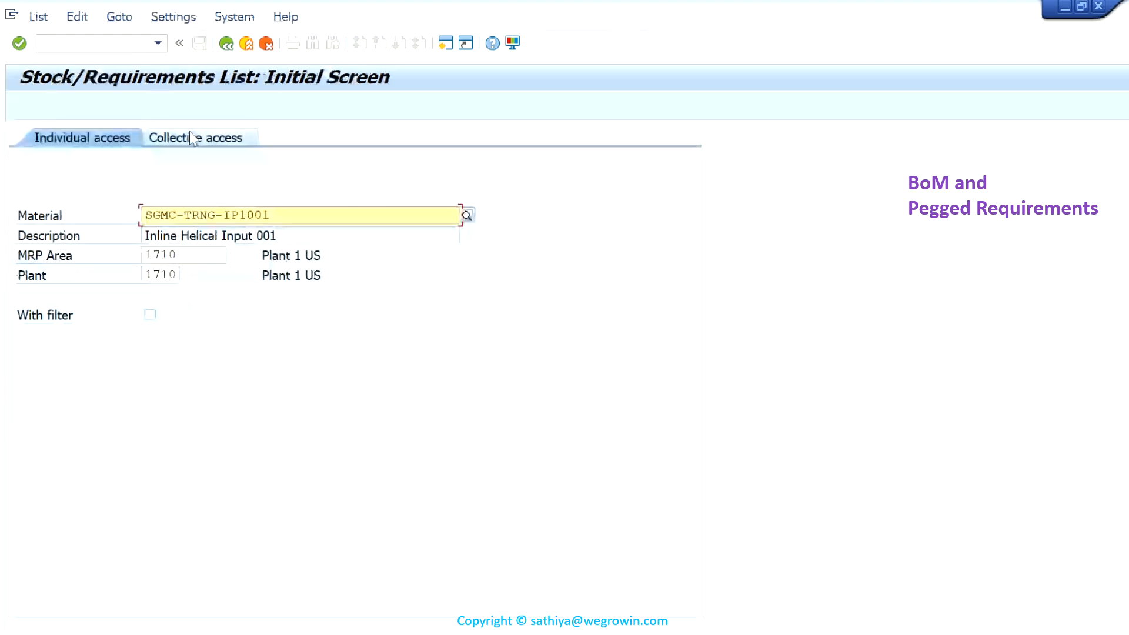
{"action": "key", "text": "Return"}
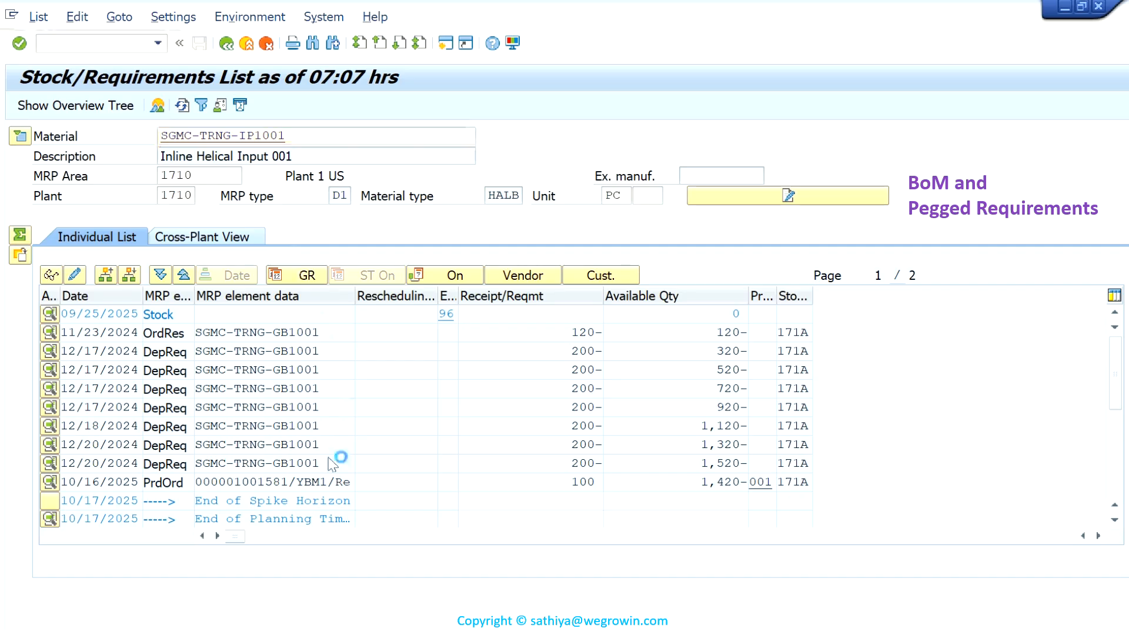
- Open the production order dated 10/16/2025 from the stock/requirements list and display its component overview
{"action": "scroll", "coordinate": [330, 458], "scroll_direction": "down", "scroll_amount": 1}
{"action": "left_click", "coordinate": [239, 425]}
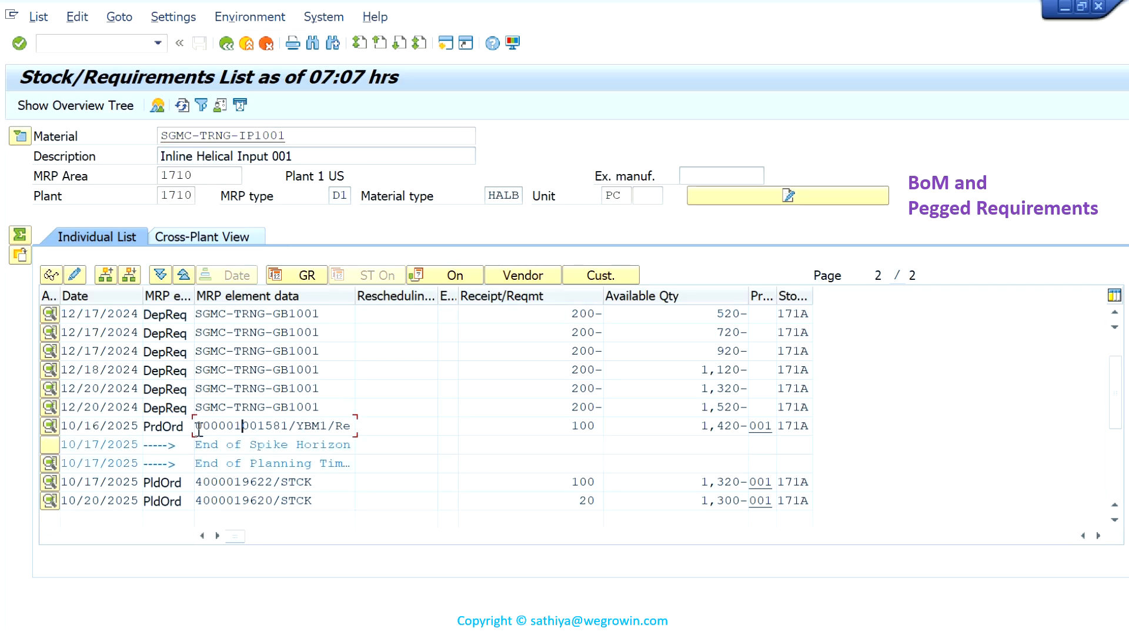
{"action": "left_click", "coordinate": [50, 429]}
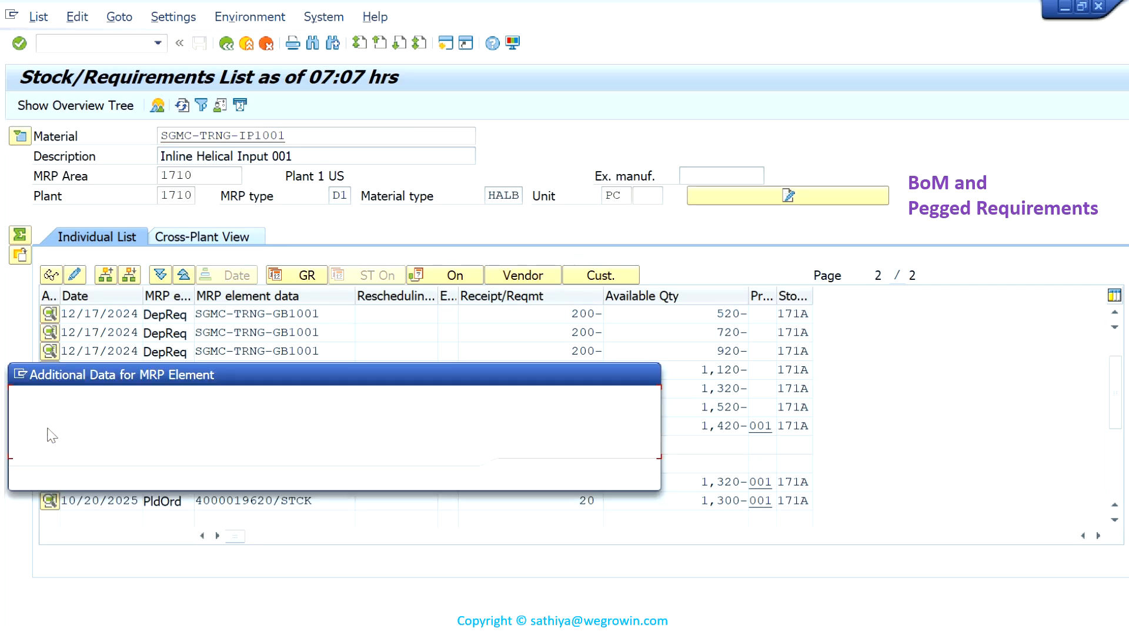
{"action": "left_click", "coordinate": [542, 475]}
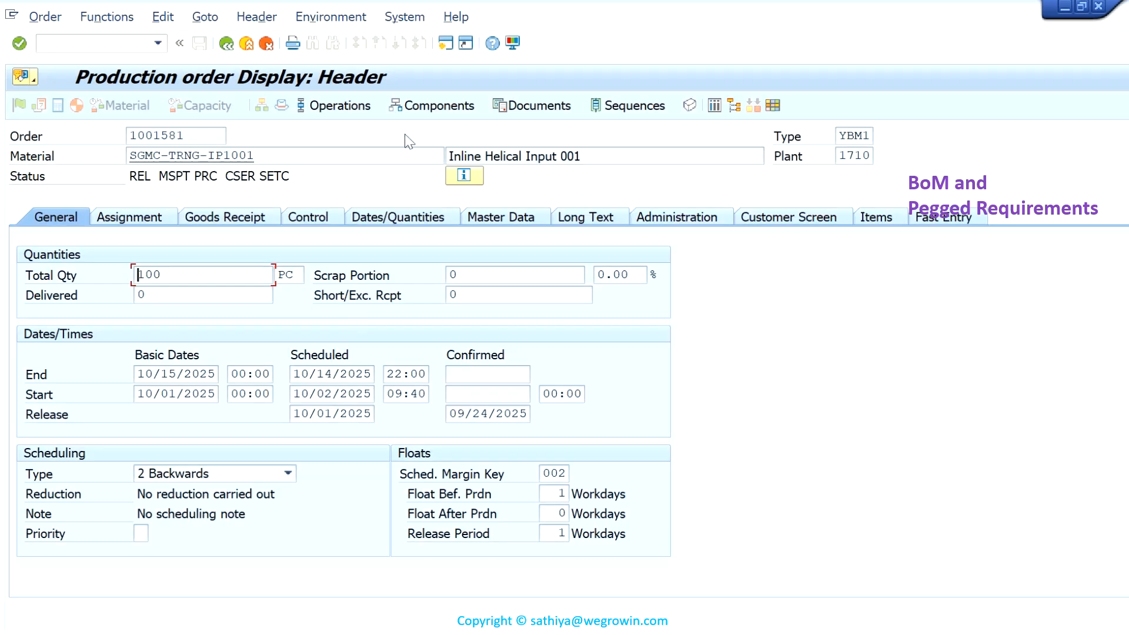
{"action": "left_click", "coordinate": [447, 106]}
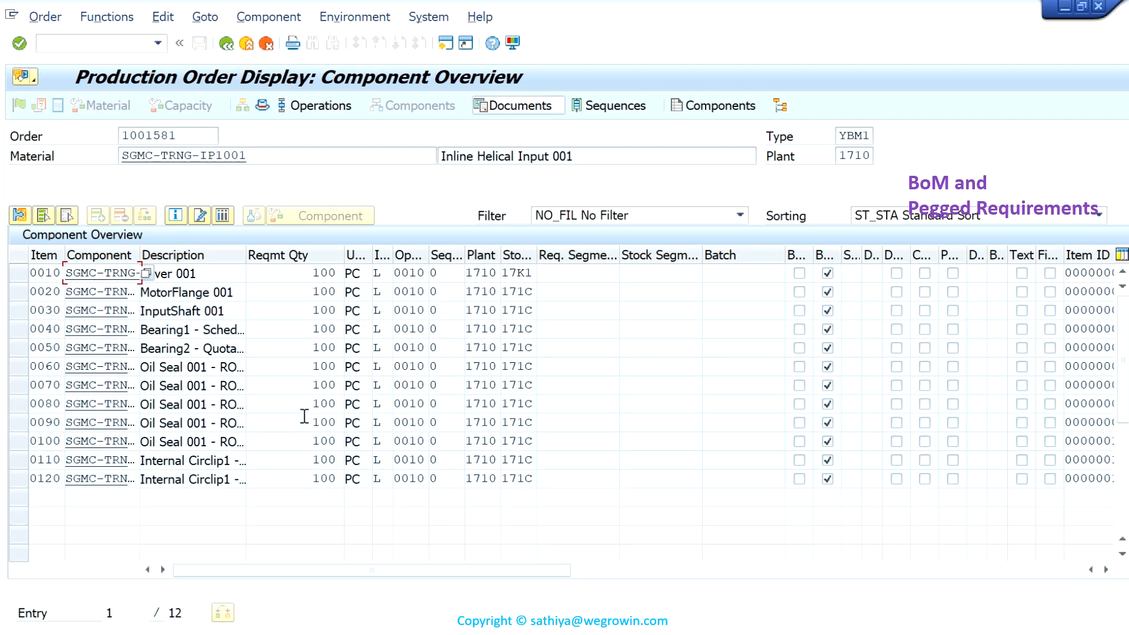
- Widen the component column, examine SGMC-TRNG-CP1031 and CP1033 with their requirement quantities, and return to the stock/requirements list
{"action": "left_click", "coordinate": [142, 255]}
{"action": "left_click_drag", "start_coordinate": [141, 254], "coordinate": [216, 255]}
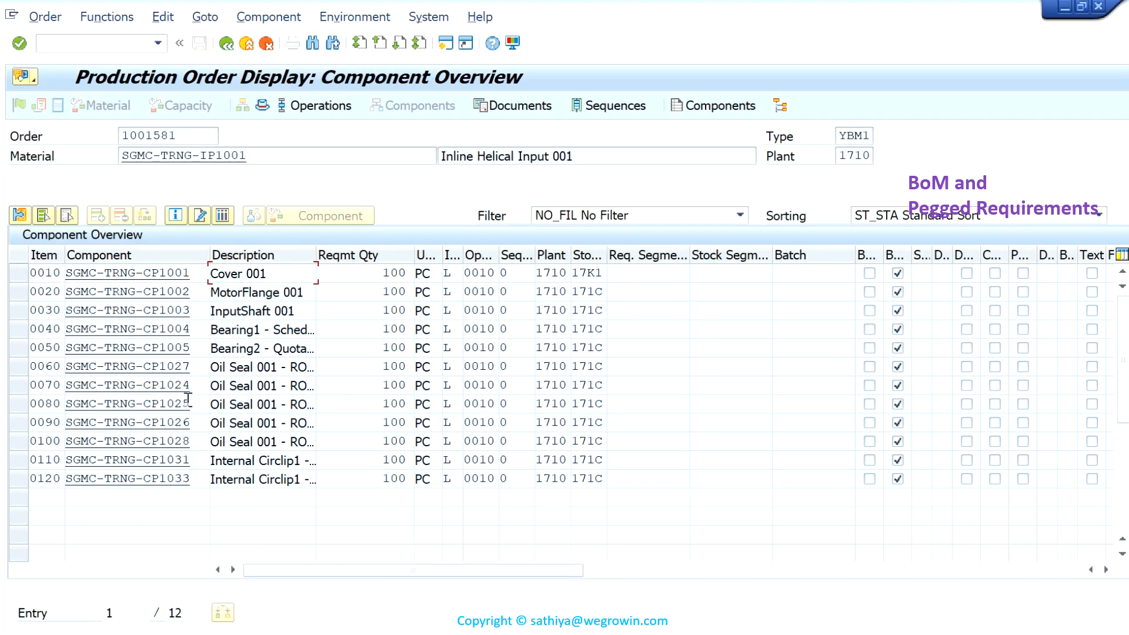
{"action": "left_click_drag", "start_coordinate": [192, 460], "coordinate": [114, 460]}
{"action": "left_click_drag", "start_coordinate": [194, 478], "coordinate": [120, 478]}
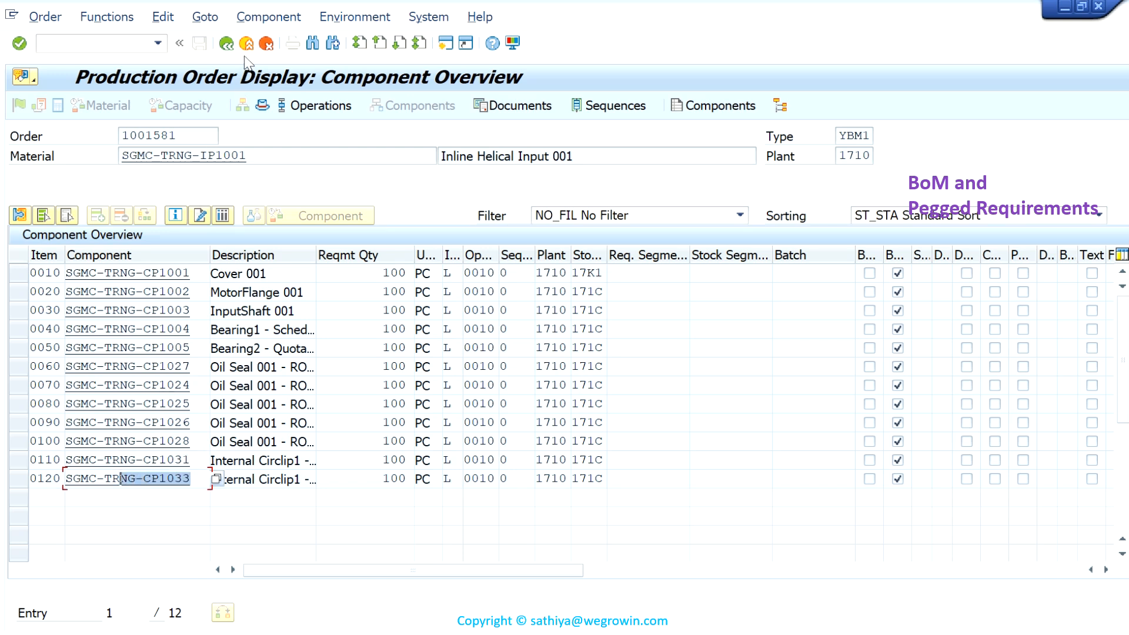
{"action": "left_click_drag", "start_coordinate": [383, 461], "coordinate": [409, 482]}
{"action": "left_click", "coordinate": [228, 44]}
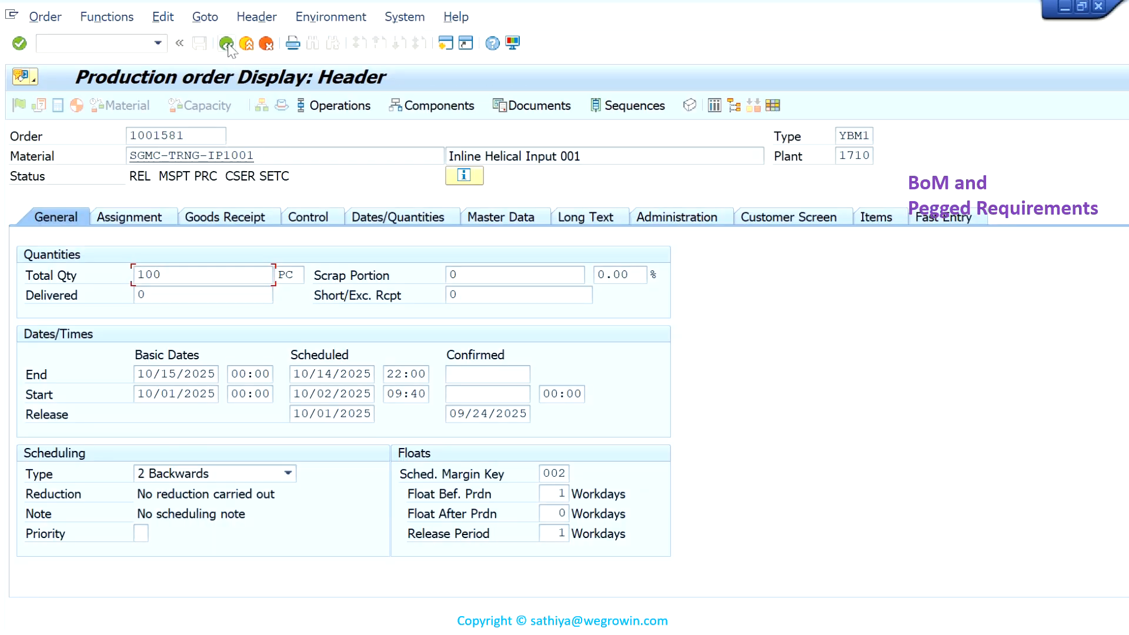
{"action": "left_click", "coordinate": [226, 44]}
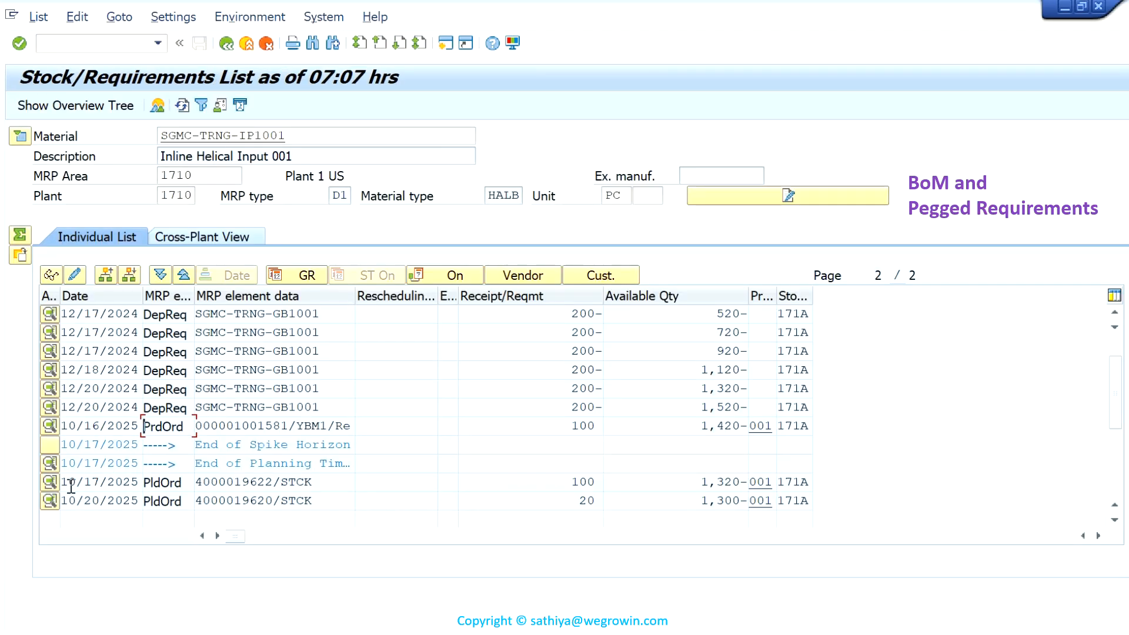
- Display the components of the planned order dated 10/17/2025, examine SGMC-TRNG-CP1031 and CP1033 with their requirement quantities, and return to the list
{"action": "left_click", "coordinate": [51, 484]}
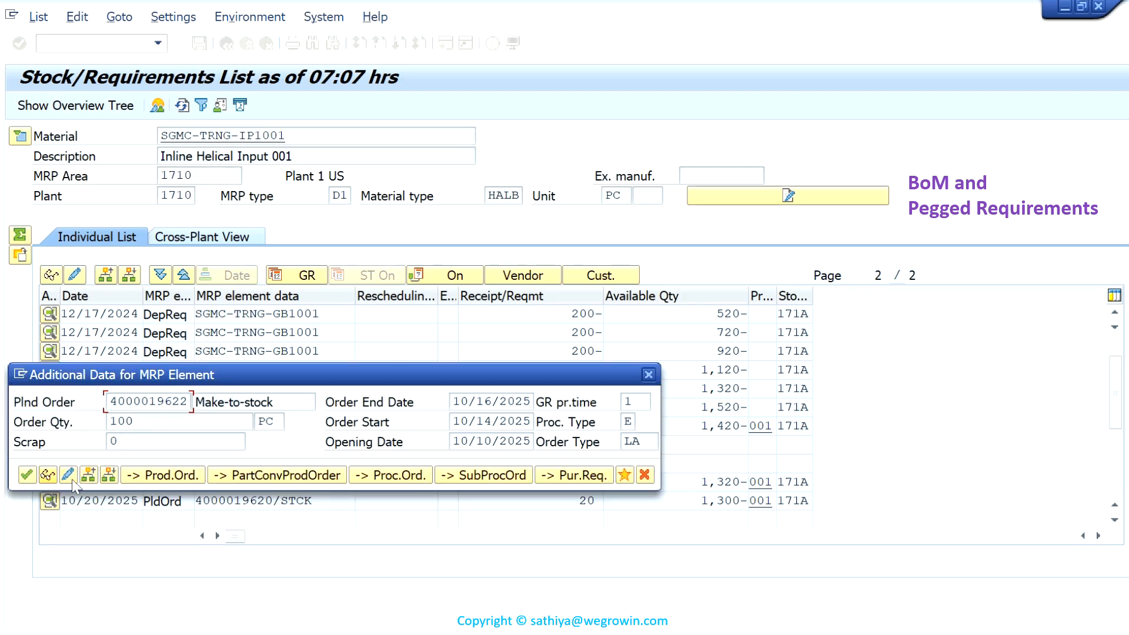
{"action": "left_click", "coordinate": [49, 475]}
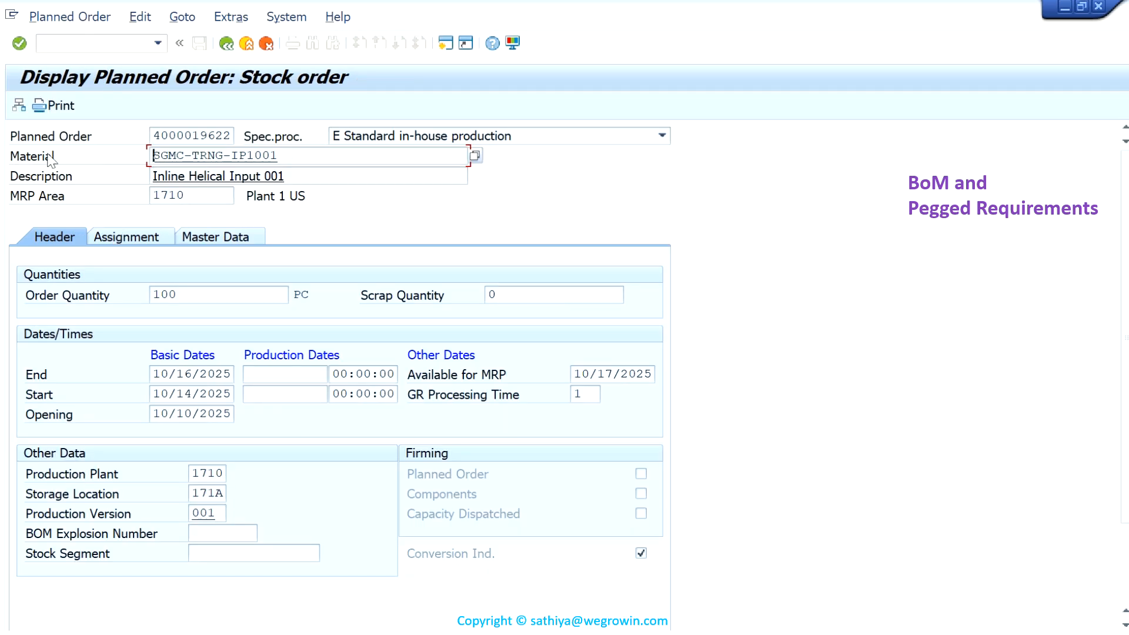
{"action": "left_click", "coordinate": [19, 106]}
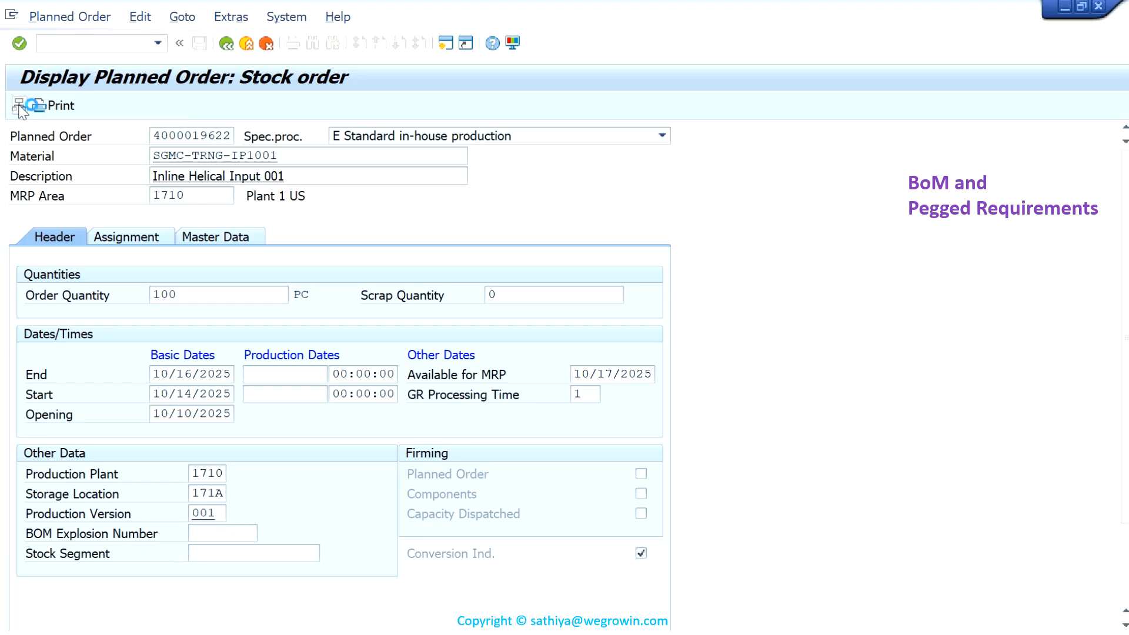
{"action": "left_click_drag", "start_coordinate": [184, 436], "coordinate": [84, 436]}
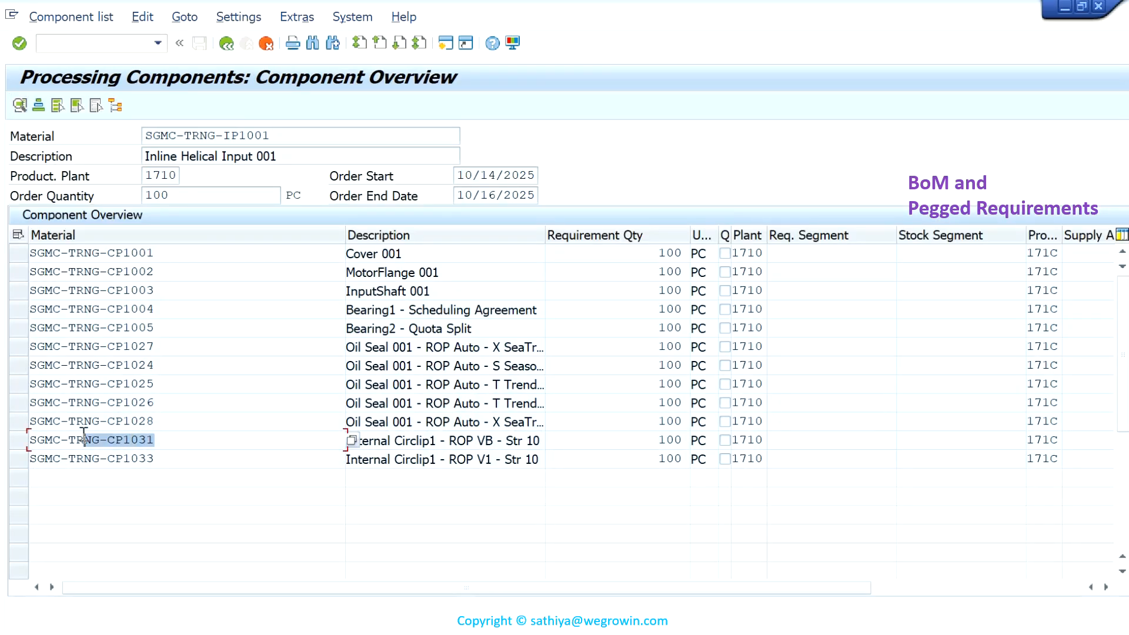
{"action": "left_click_drag", "start_coordinate": [168, 460], "coordinate": [93, 460]}
{"action": "left_click_drag", "start_coordinate": [658, 442], "coordinate": [677, 460]}
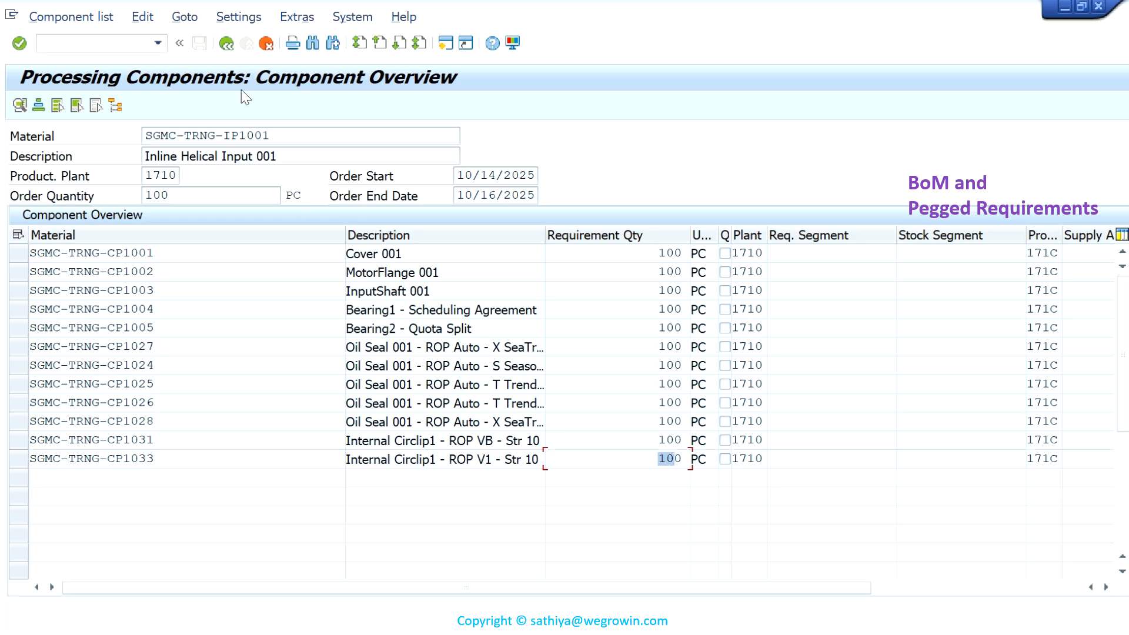
{"action": "left_click", "coordinate": [227, 44]}
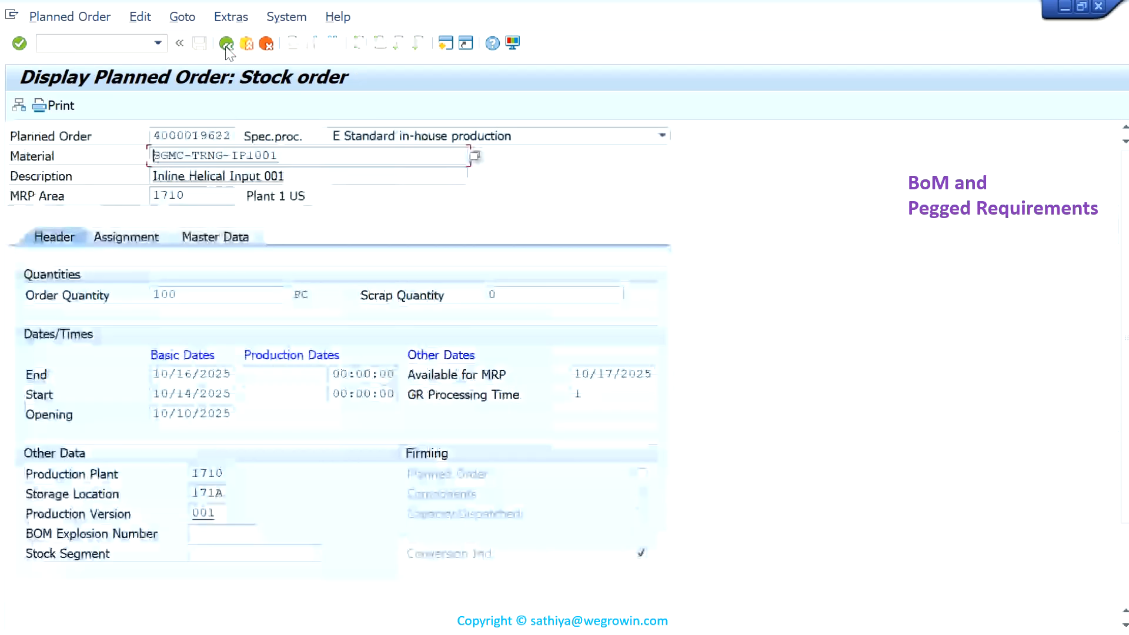
{"action": "left_click", "coordinate": [226, 44]}
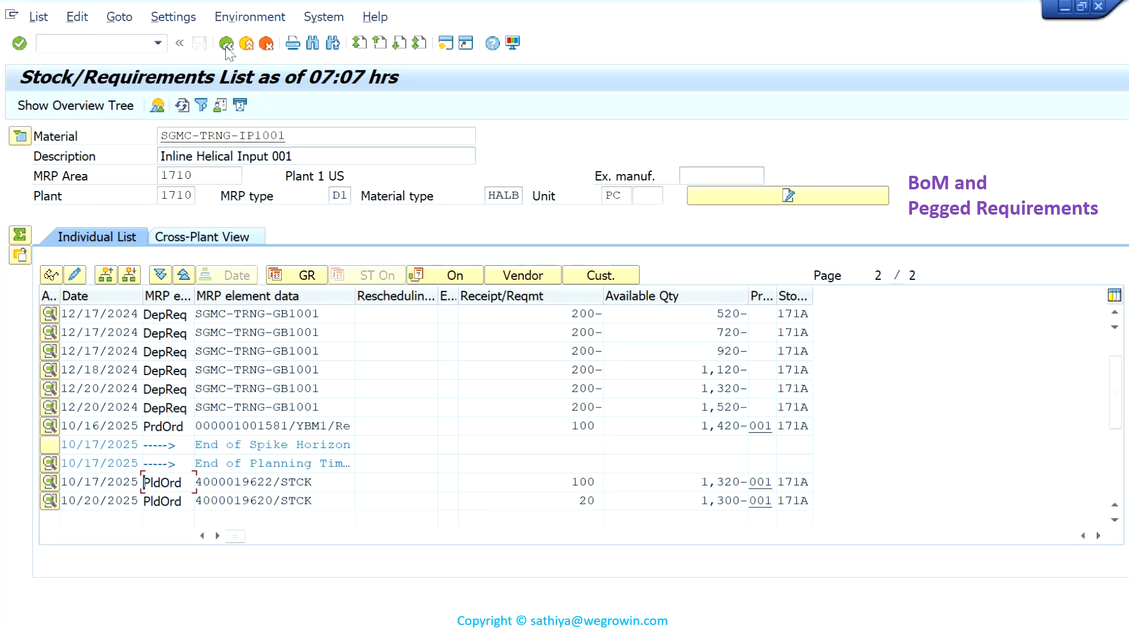
- Display the stock/requirements list of material SGMC-TRNG-OP1001 instead
{"action": "left_click", "coordinate": [302, 135]}
{"action": "key", "text": "BackSpace"}
{"action": "key", "text": "BackSpace"}
{"action": "key", "text": "BackSpace"}
{"action": "type", "text": "OP1001"}
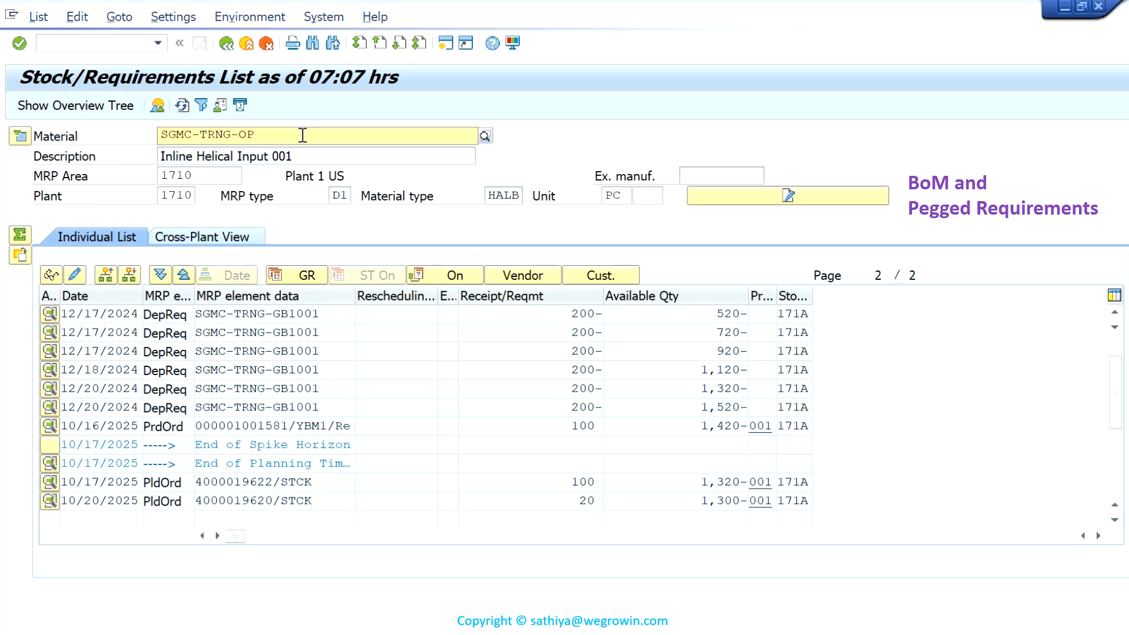
{"action": "key", "text": "Return"}
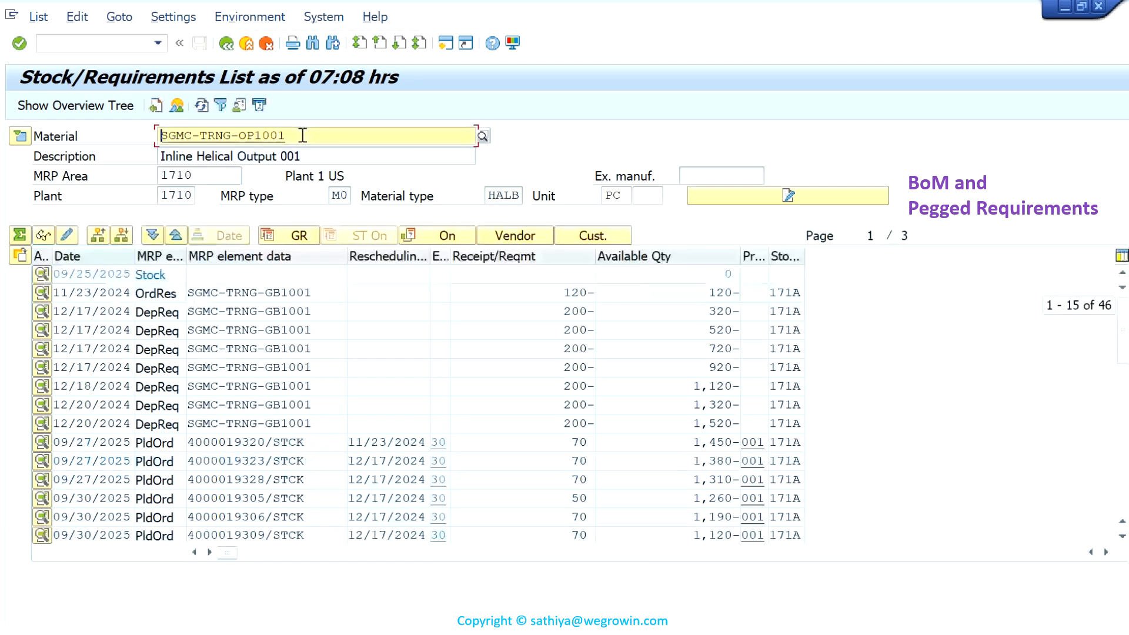
- Open the first planned order dated 09/27/2025 from the stock/requirements list and display its component overview
{"action": "left_click", "coordinate": [226, 444]}
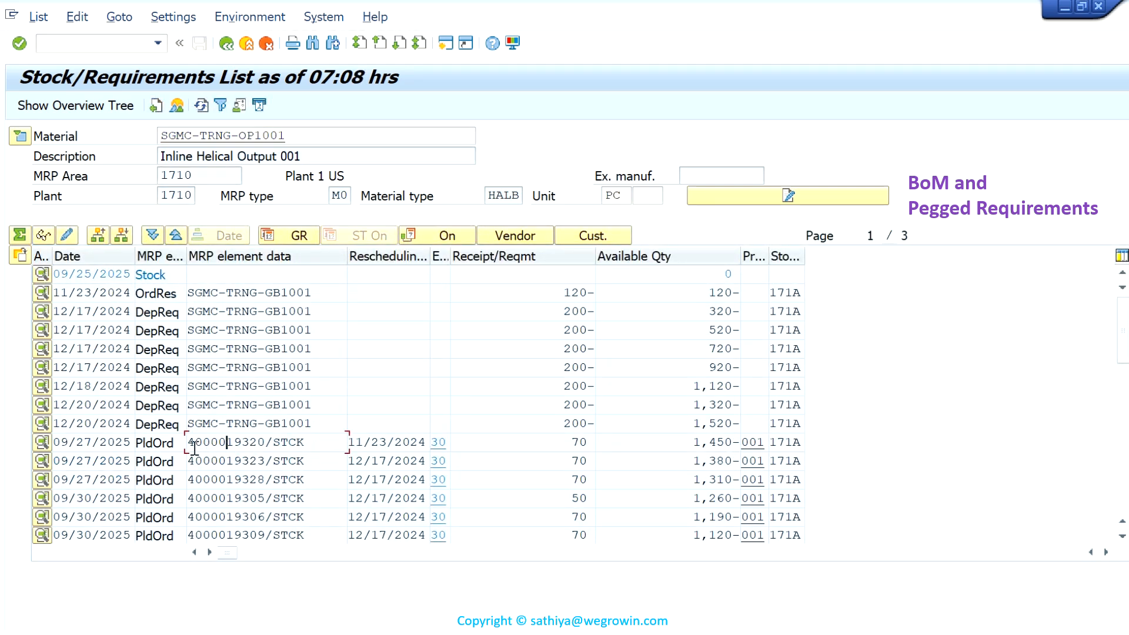
{"action": "left_click", "coordinate": [42, 444]}
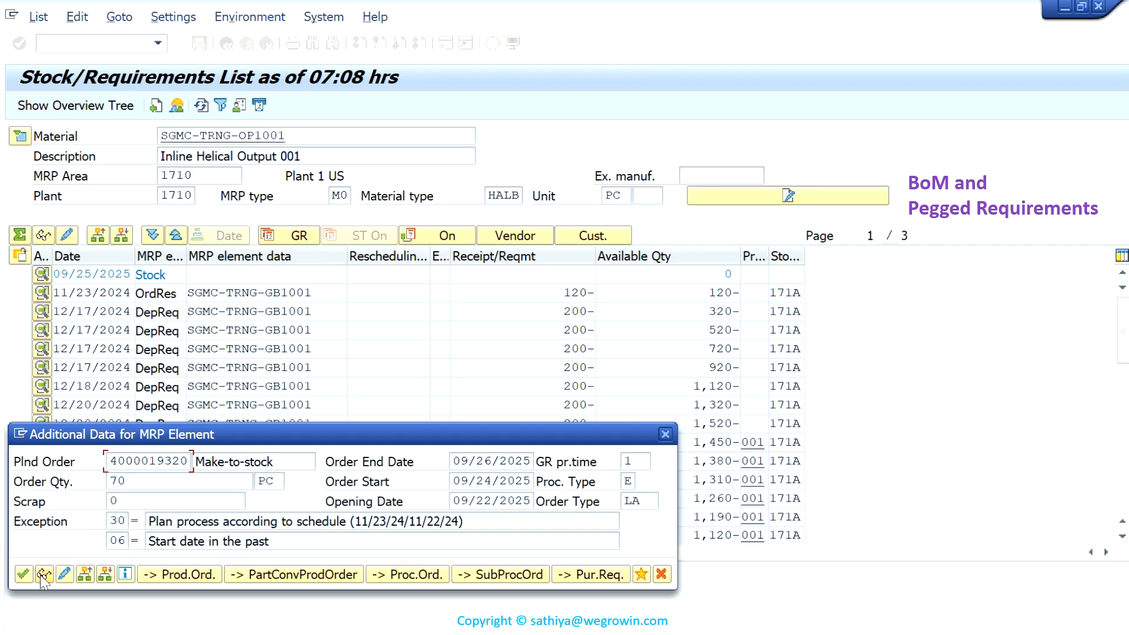
{"action": "left_click", "coordinate": [43, 575]}
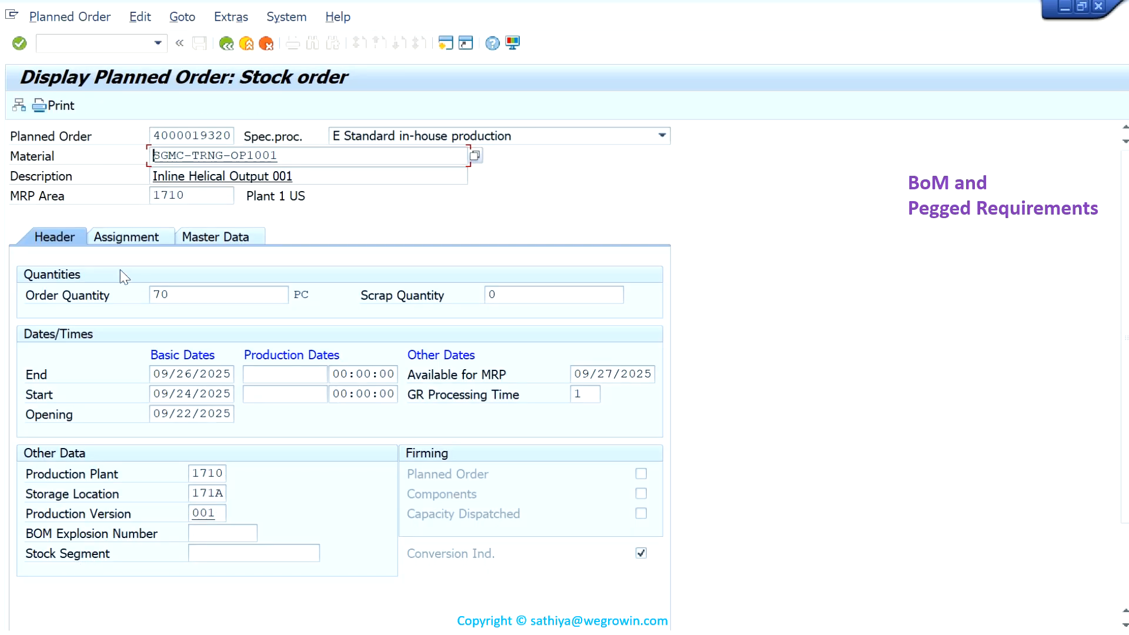
{"action": "left_click", "coordinate": [20, 105]}
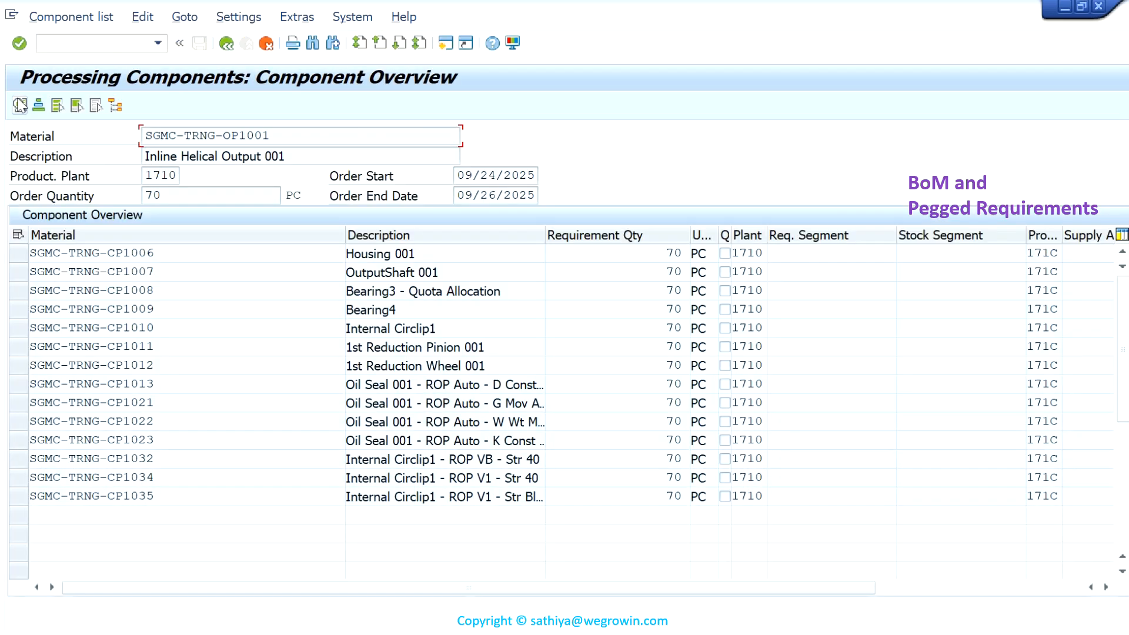
- Examine components SGMC-TRNG-CP1032, CP1034 and CP1035 of the planned order, and return to the stock/requirements list
{"action": "left_click_drag", "start_coordinate": [172, 460], "coordinate": [60, 463]}
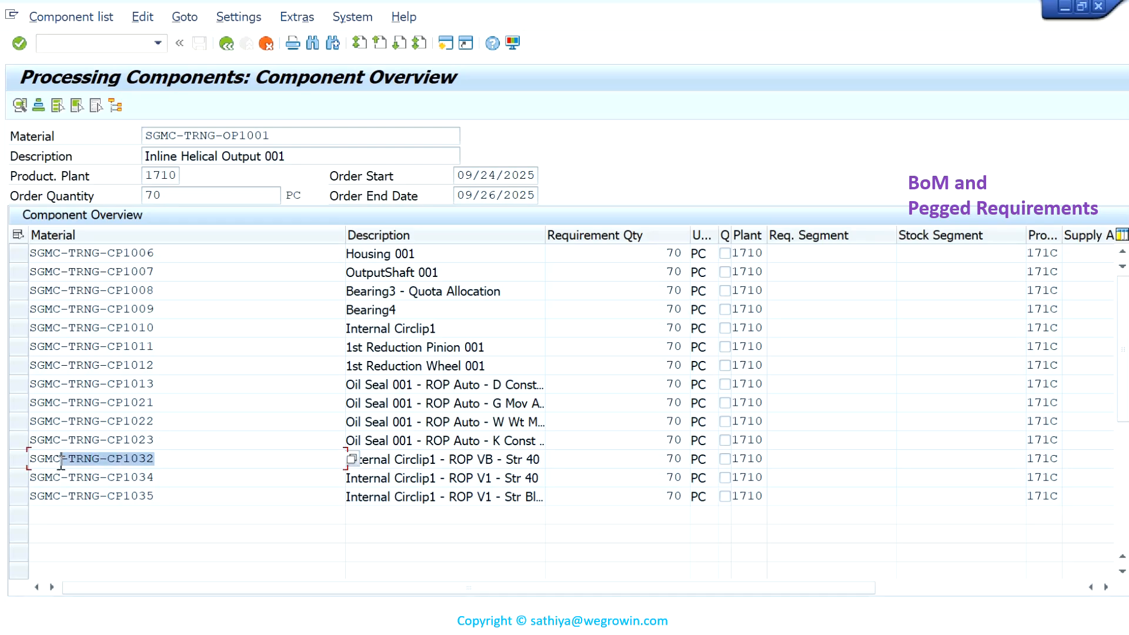
{"action": "left_click_drag", "start_coordinate": [172, 478], "coordinate": [64, 478]}
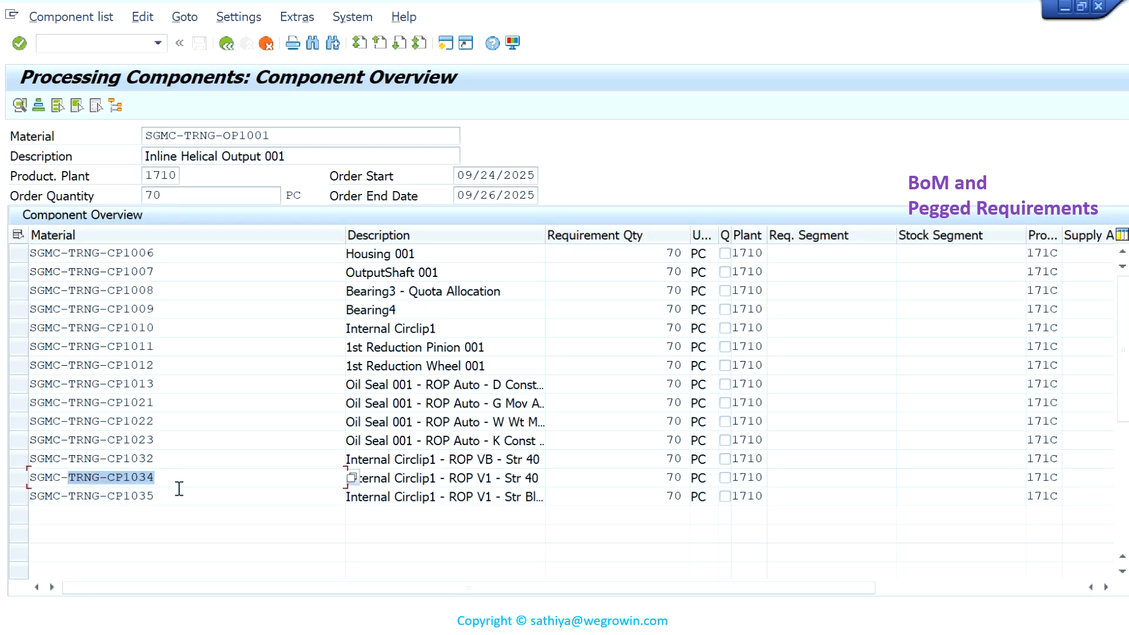
{"action": "left_click_drag", "start_coordinate": [171, 497], "coordinate": [83, 497]}
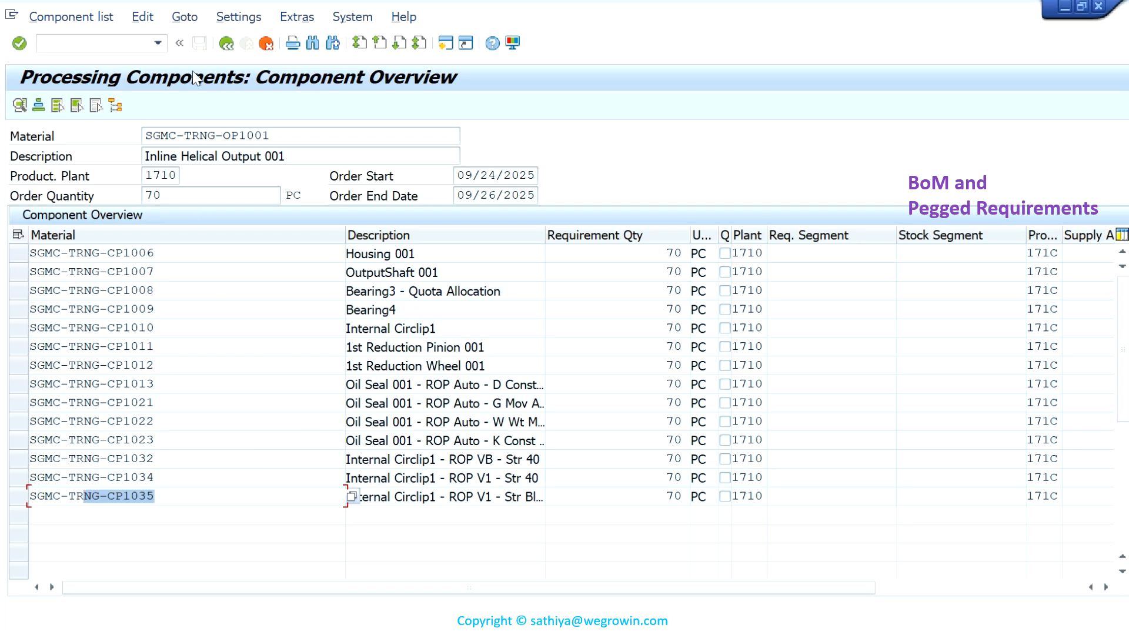
{"action": "left_click", "coordinate": [226, 44]}
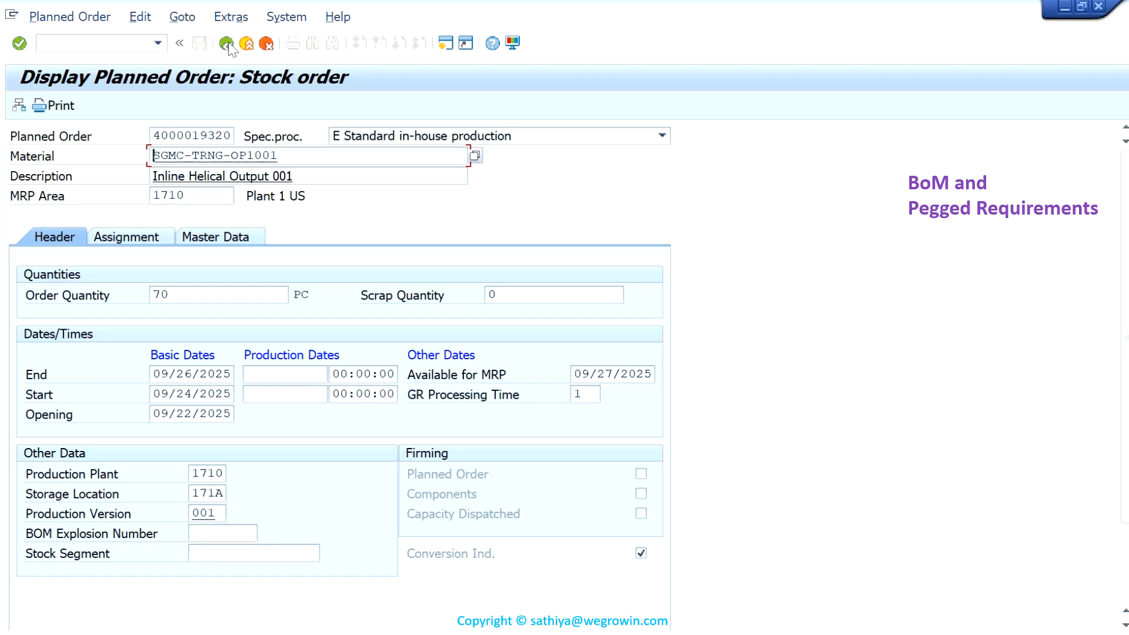
{"action": "left_click", "coordinate": [227, 45]}
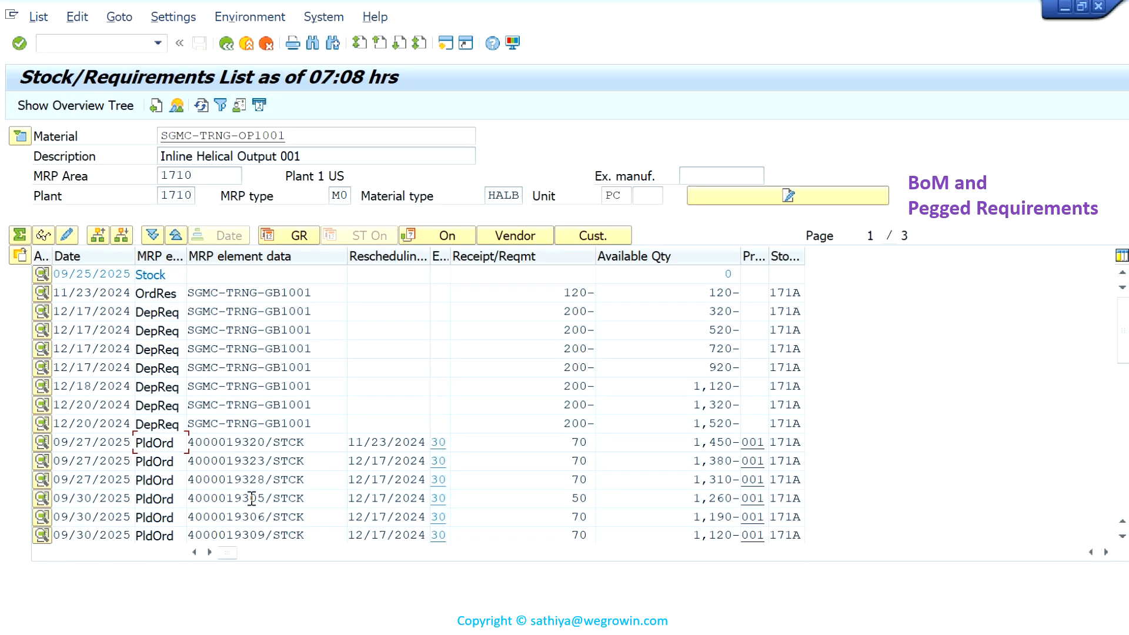
- Open the production order dated 10/06/2025 from the stock/requirements list and display its component overview
{"action": "scroll", "coordinate": [253, 505], "scroll_direction": "down", "scroll_amount": 2}
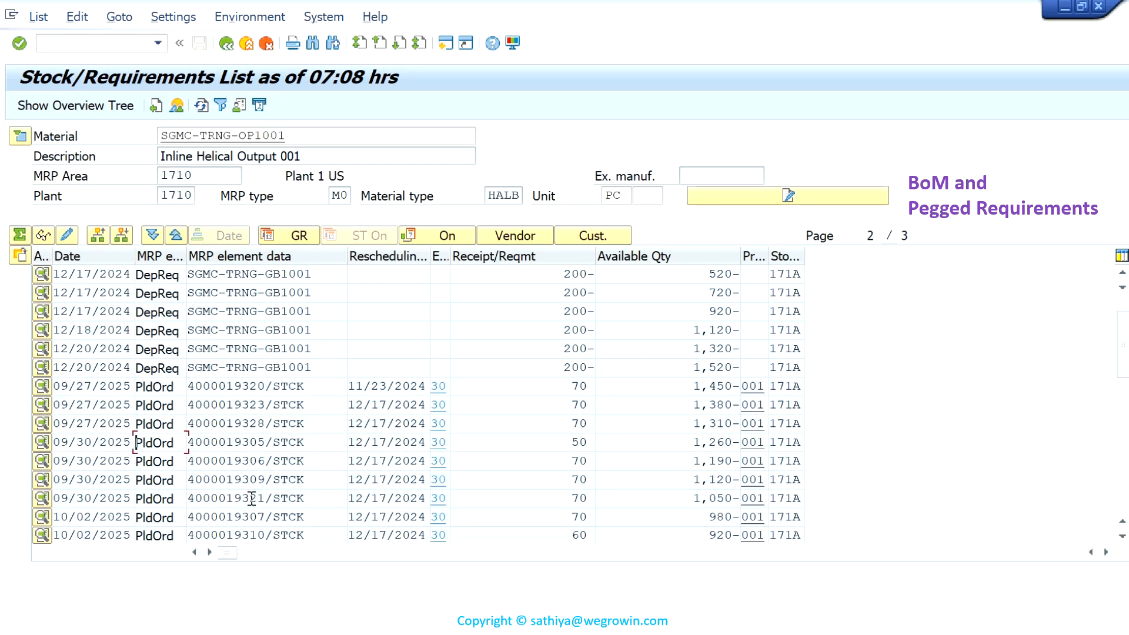
{"action": "scroll", "coordinate": [252, 498], "scroll_direction": "down", "scroll_amount": 1}
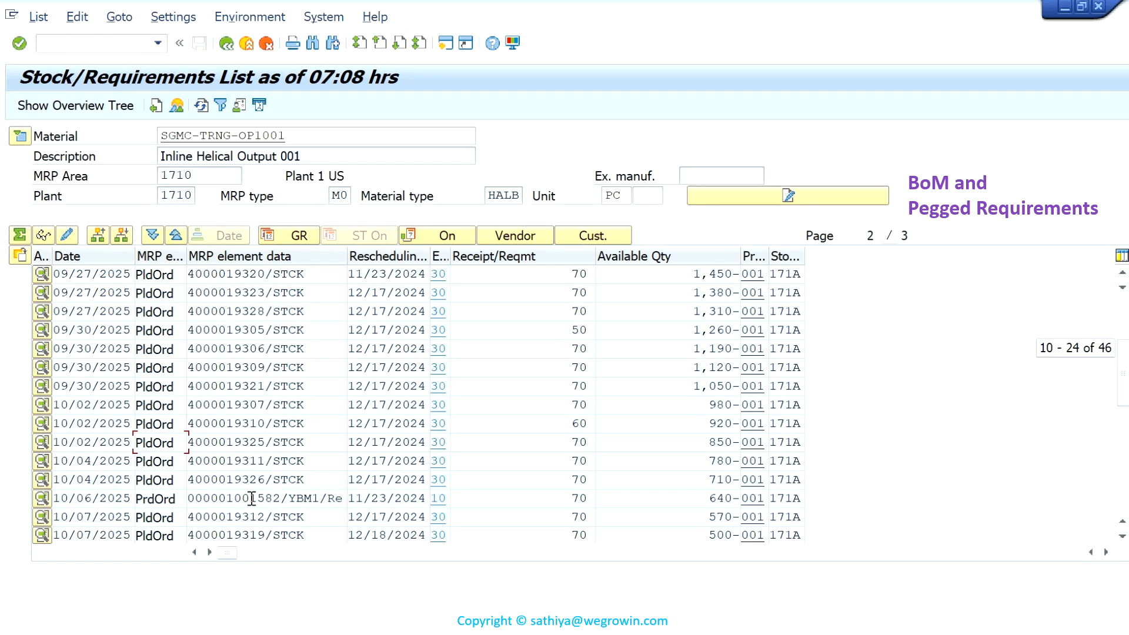
{"action": "left_click", "coordinate": [47, 501]}
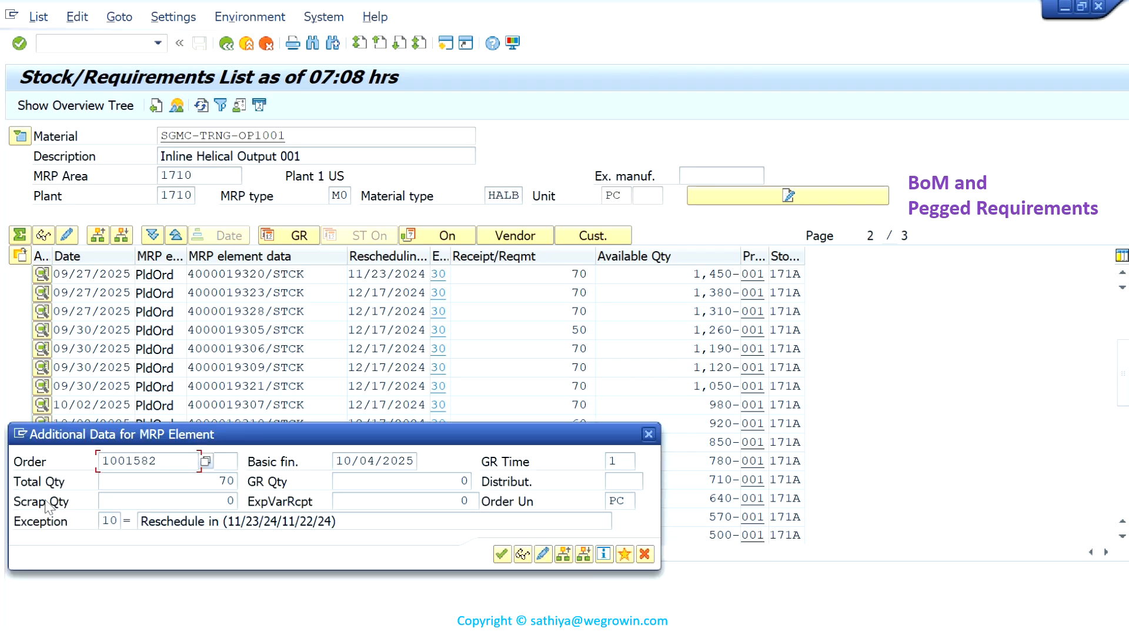
{"action": "left_click", "coordinate": [522, 554]}
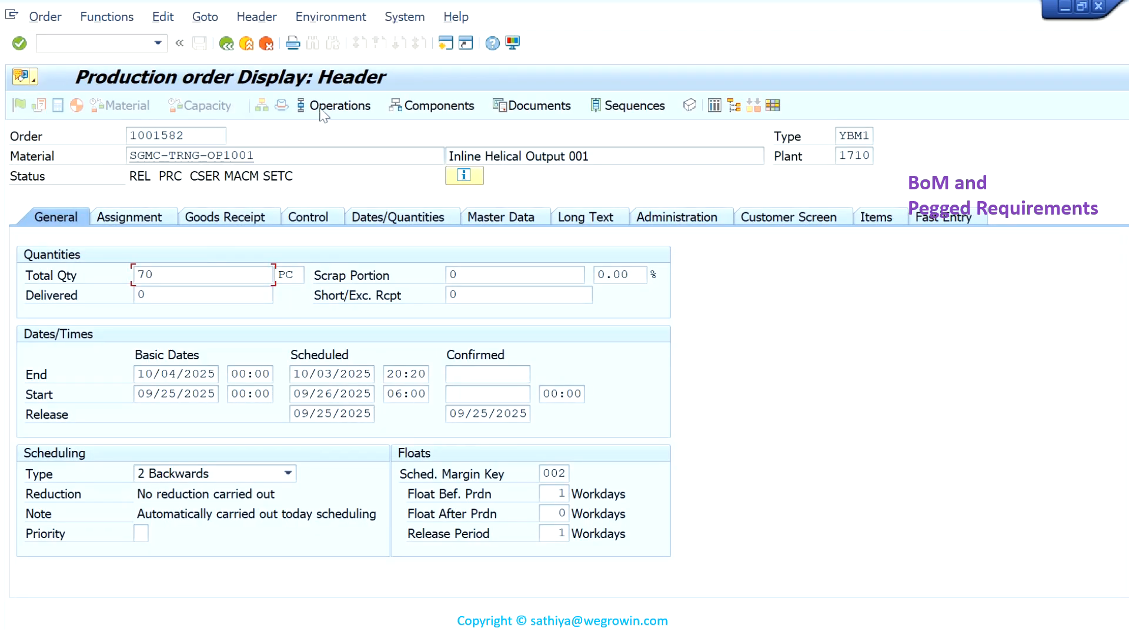
{"action": "left_click", "coordinate": [453, 112]}
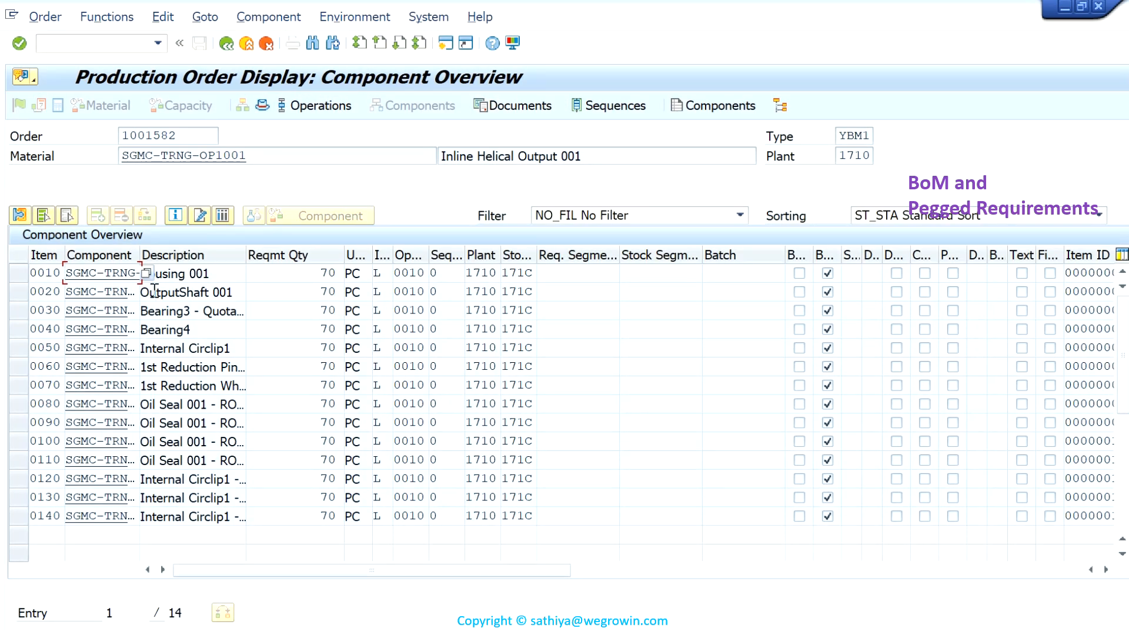
- Widen the component and description columns to examine the production order's components, and return to the stock/requirements list
{"action": "left_click_drag", "start_coordinate": [137, 256], "coordinate": [209, 255]}
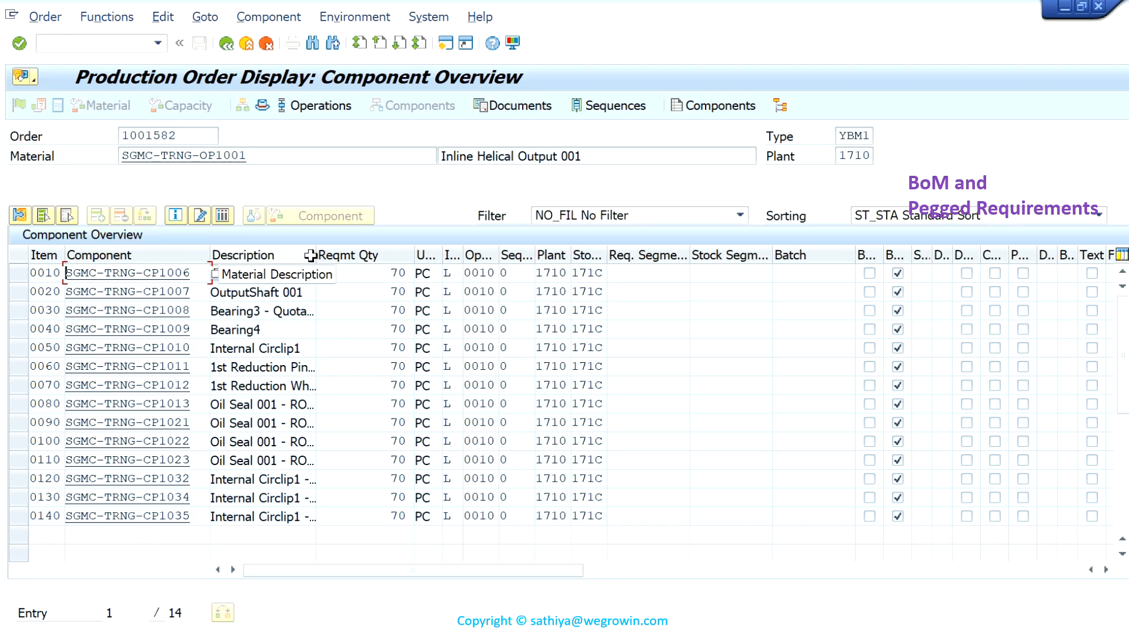
{"action": "left_click_drag", "start_coordinate": [314, 255], "coordinate": [354, 256]}
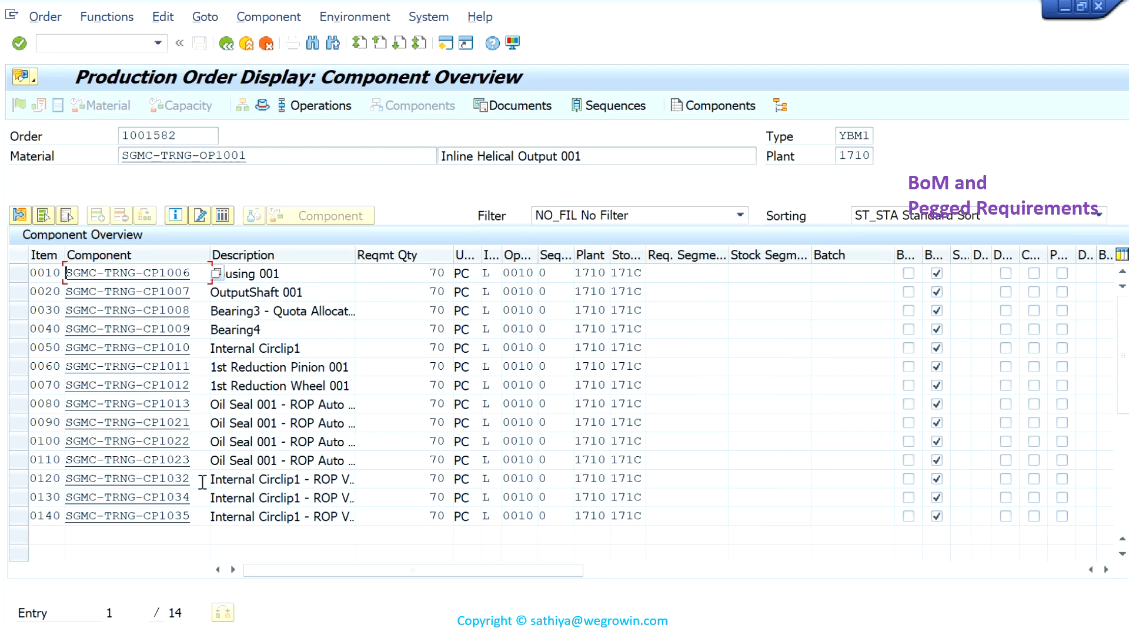
{"action": "left_click", "coordinate": [227, 44]}
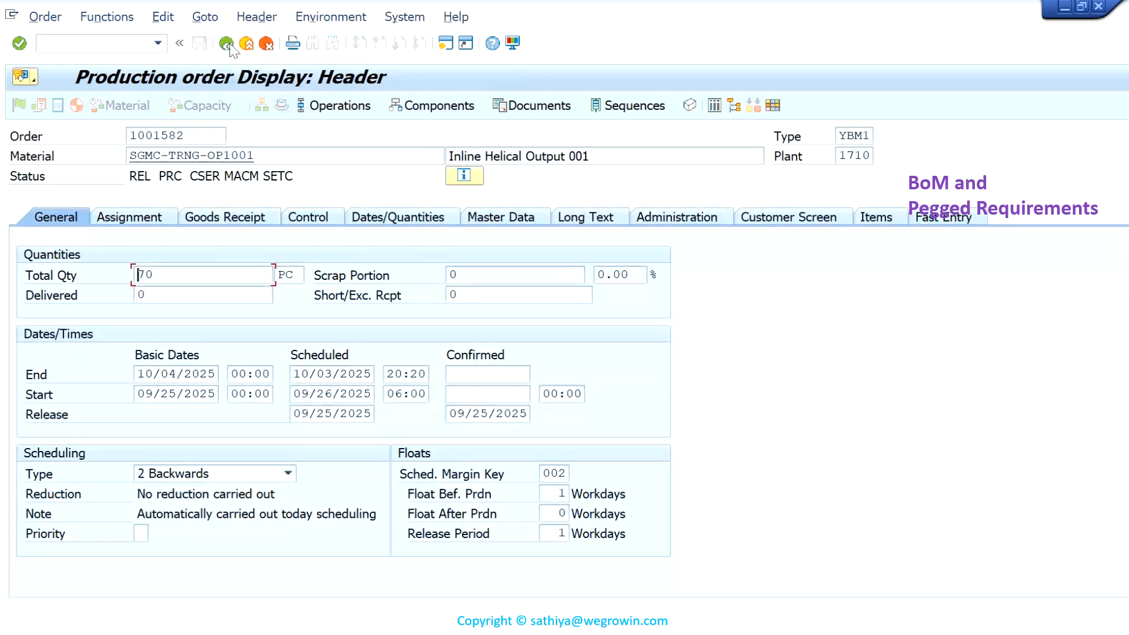
{"action": "left_click", "coordinate": [227, 44]}
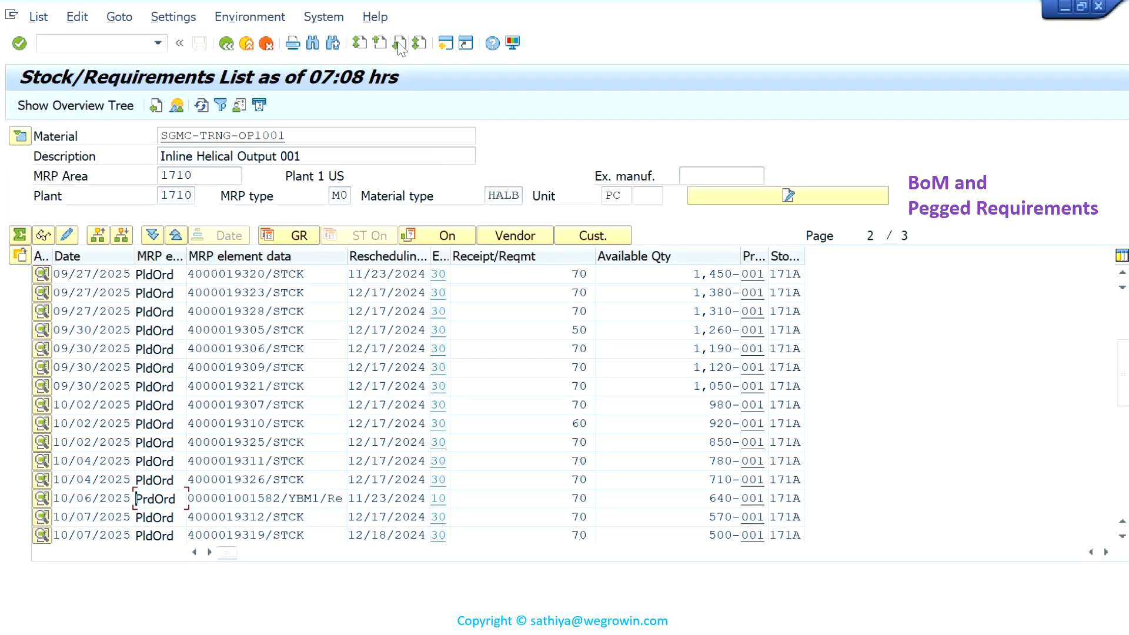
{"action": "mouse_move", "coordinate": [559, 3]}
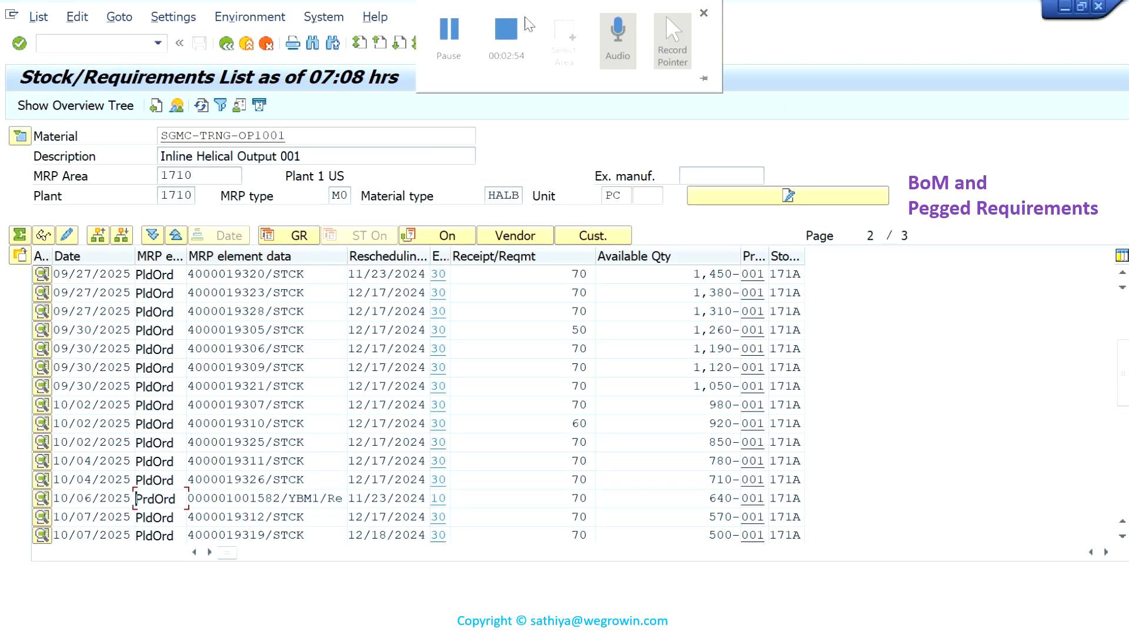
{"action": "left_click", "coordinate": [512, 24]}
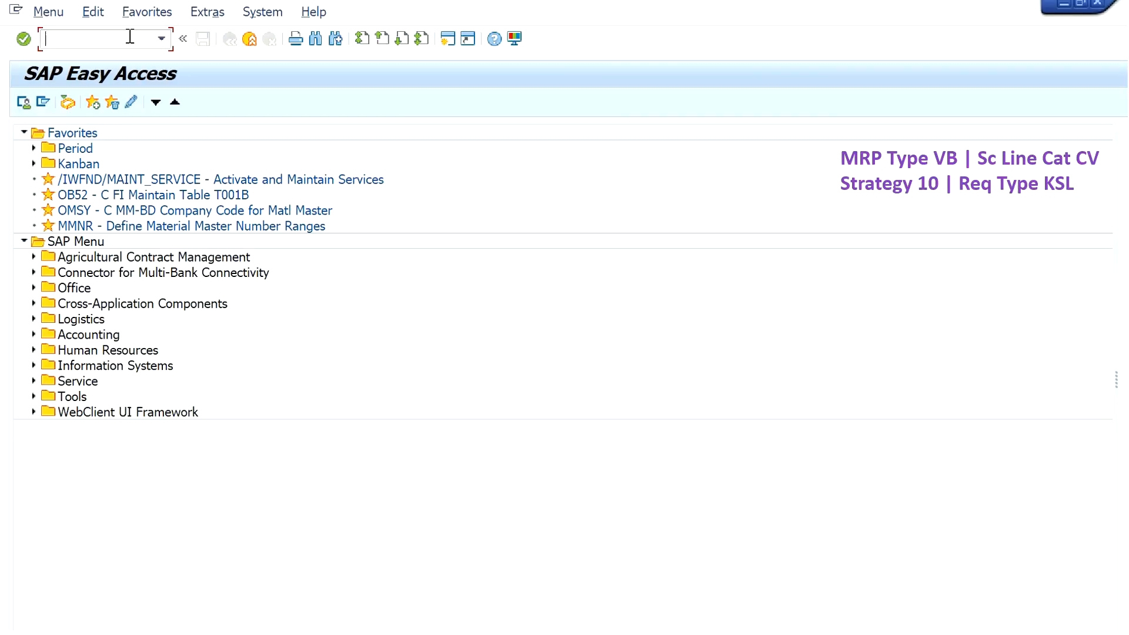
- Run transaction MM03 and display the MRP views of material SGMC-TRNG-CP1031
{"action": "type", "text": "MM03"}
{"action": "key", "text": "Return"}
{"action": "left_click", "coordinate": [270, 160]}
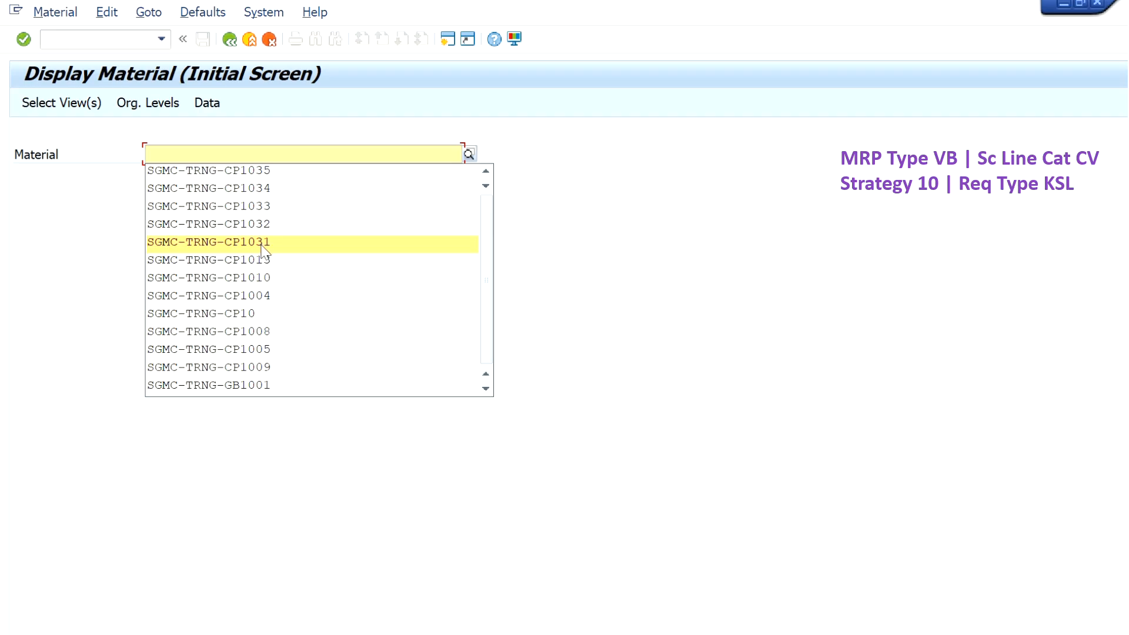
{"action": "left_click", "coordinate": [263, 241]}
{"action": "key", "text": "Return"}
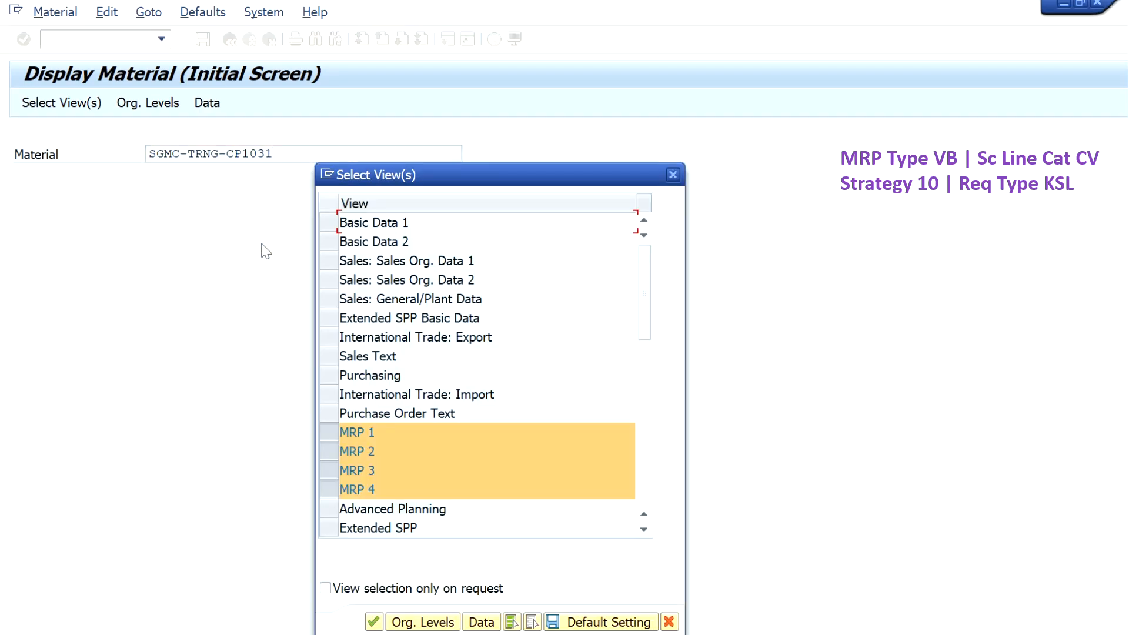
{"action": "key", "text": "Return"}
{"action": "key", "text": "Return"}
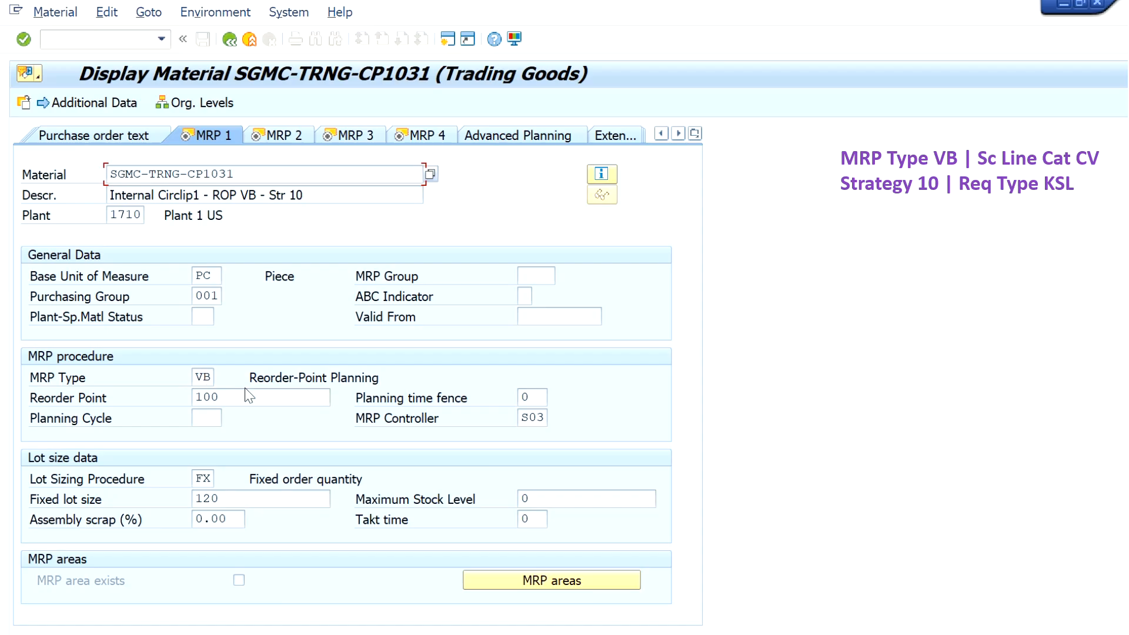
- Examine the material's fixed lot size in the MRP 1 view, the MRP 2 view, and the strategy group in the MRP 3 view
{"action": "double_click", "coordinate": [225, 495]}
{"action": "left_click", "coordinate": [281, 135]}
{"action": "double_click", "coordinate": [230, 540]}
{"action": "left_click", "coordinate": [222, 135]}
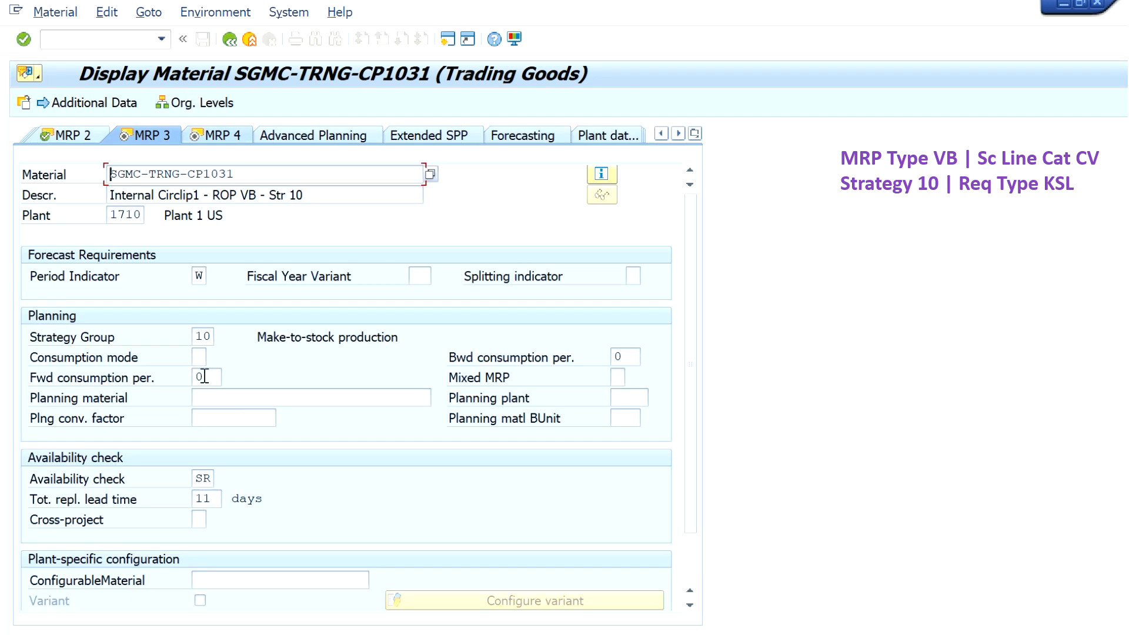
{"action": "double_click", "coordinate": [212, 335]}
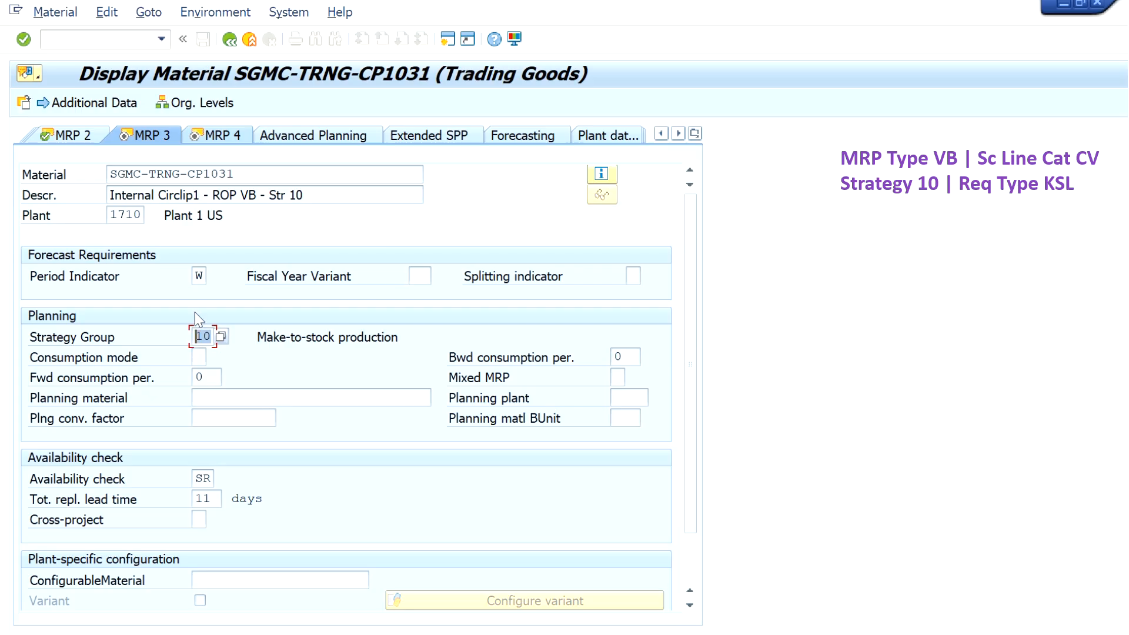
{"action": "left_click_drag", "start_coordinate": [326, 196], "coordinate": [208, 197]}
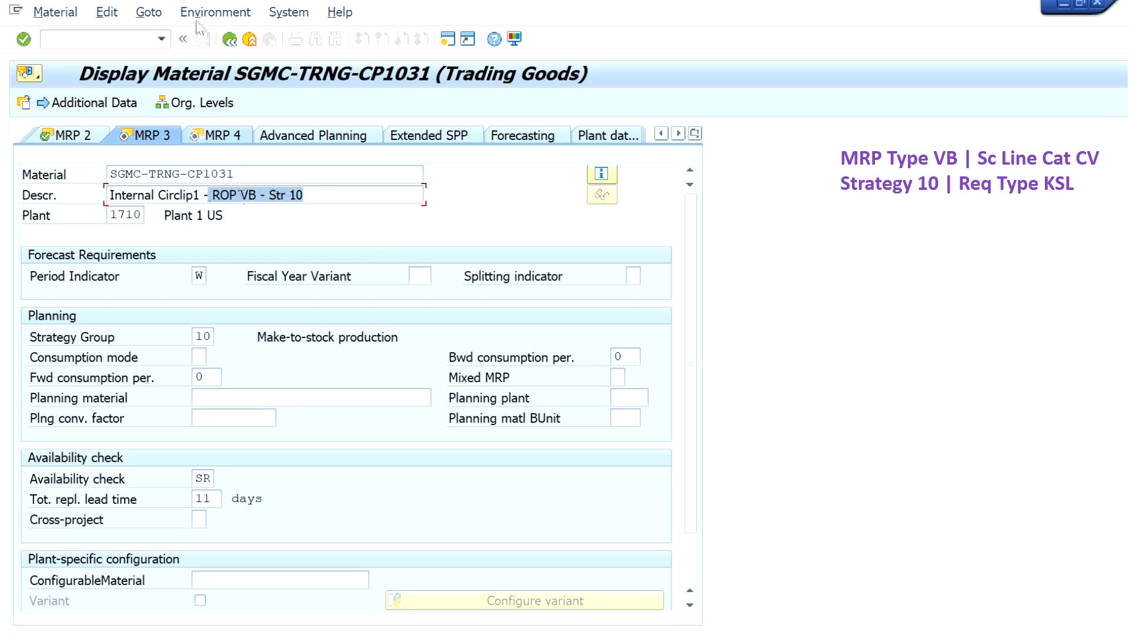
- Run transaction VA05 in a new session and list the open sales orders for material SGMC-TRNG-CP1031
{"action": "left_click", "coordinate": [118, 40]}
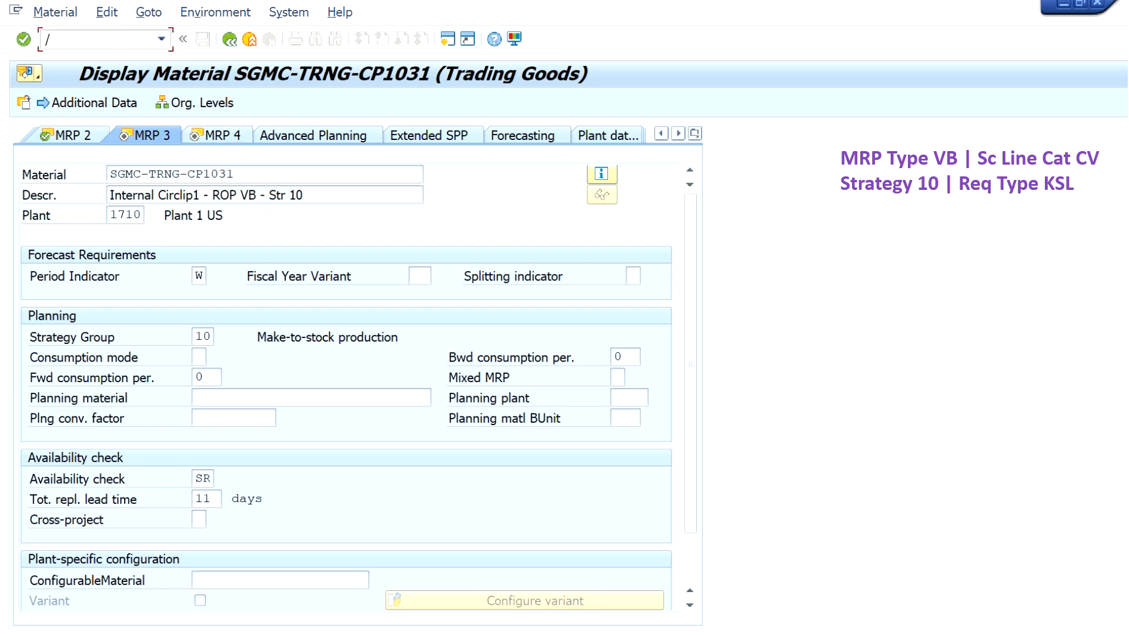
{"action": "type", "text": "/nva05"}
{"action": "key", "text": "Return"}
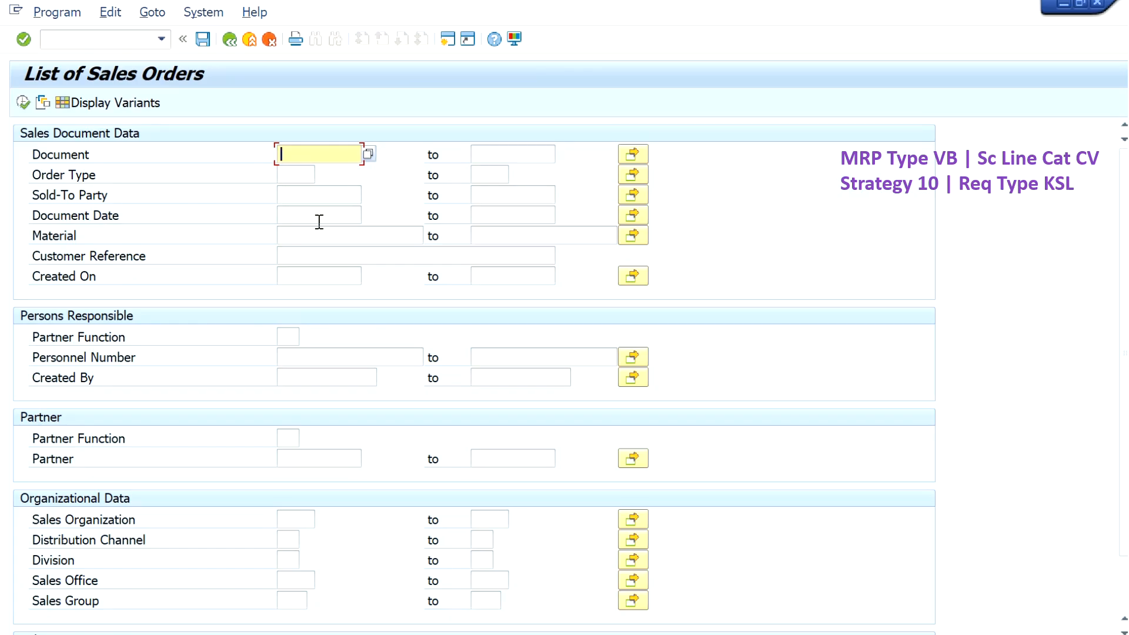
{"action": "left_click", "coordinate": [315, 235]}
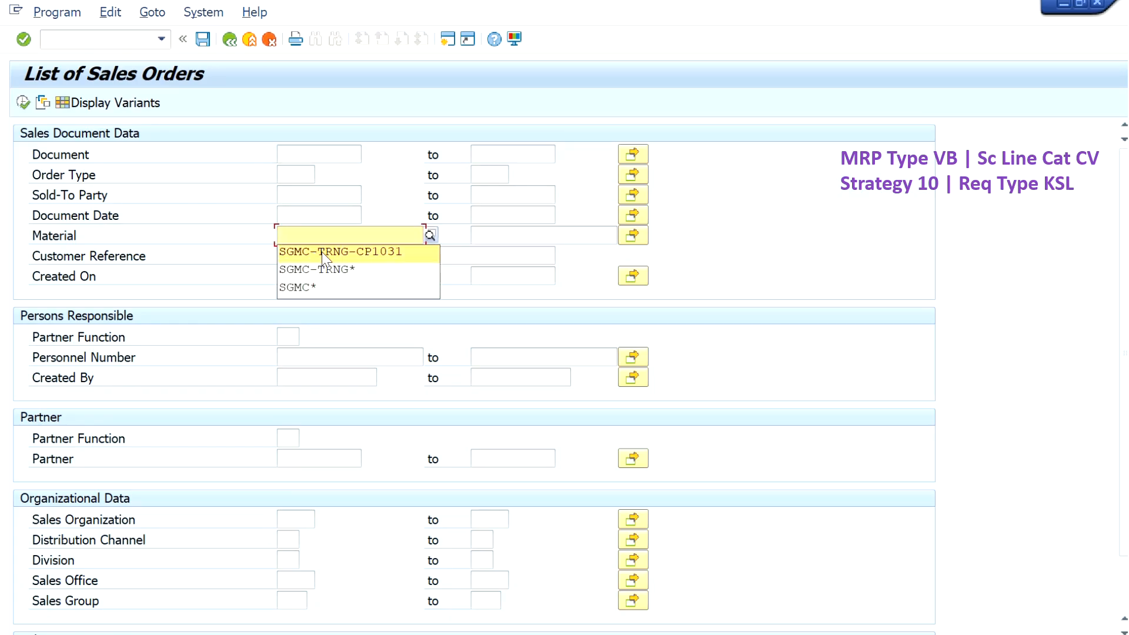
{"action": "left_click", "coordinate": [323, 254]}
{"action": "scroll", "coordinate": [117, 577], "scroll_direction": "down", "scroll_amount": 3}
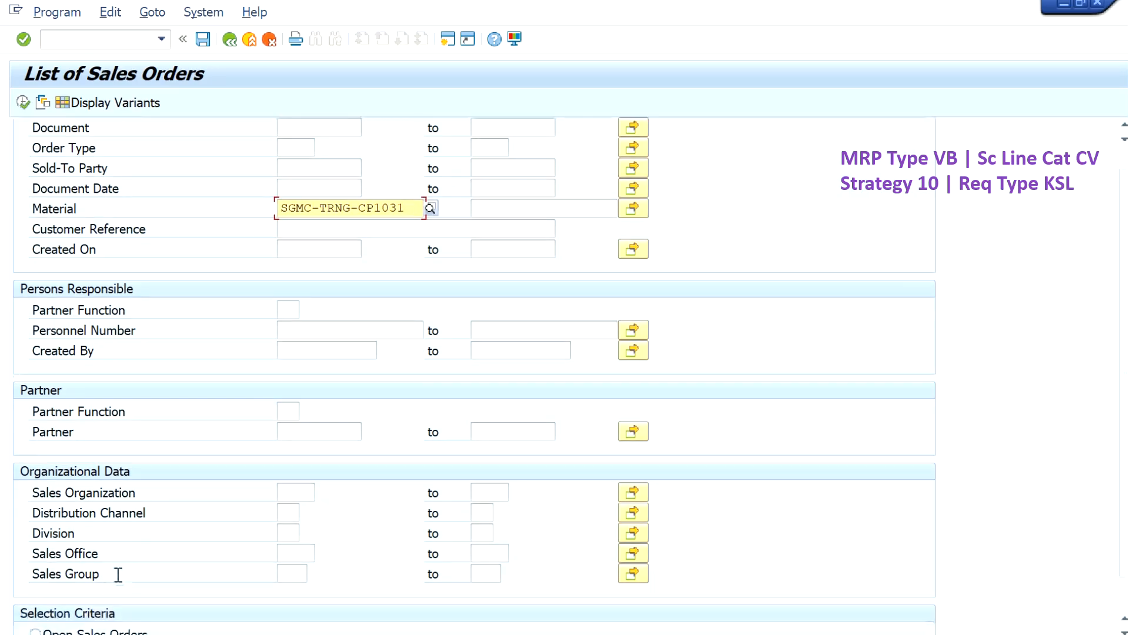
{"action": "left_click", "coordinate": [36, 609]}
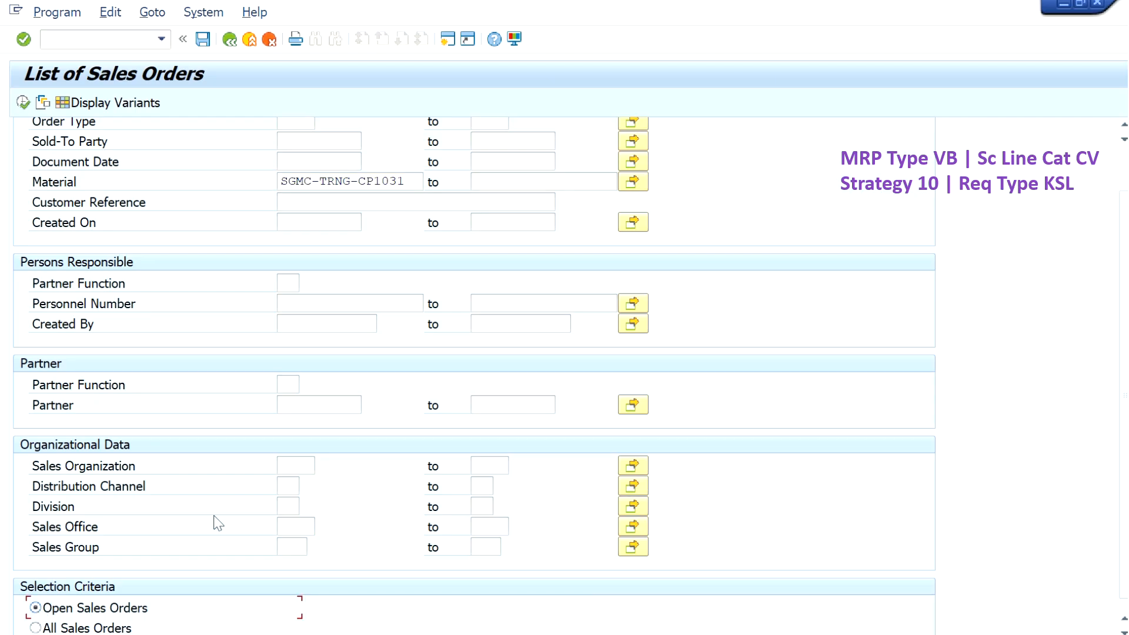
{"action": "left_click", "coordinate": [305, 465]}
{"action": "left_click", "coordinate": [309, 481]}
{"action": "left_click", "coordinate": [23, 102]}
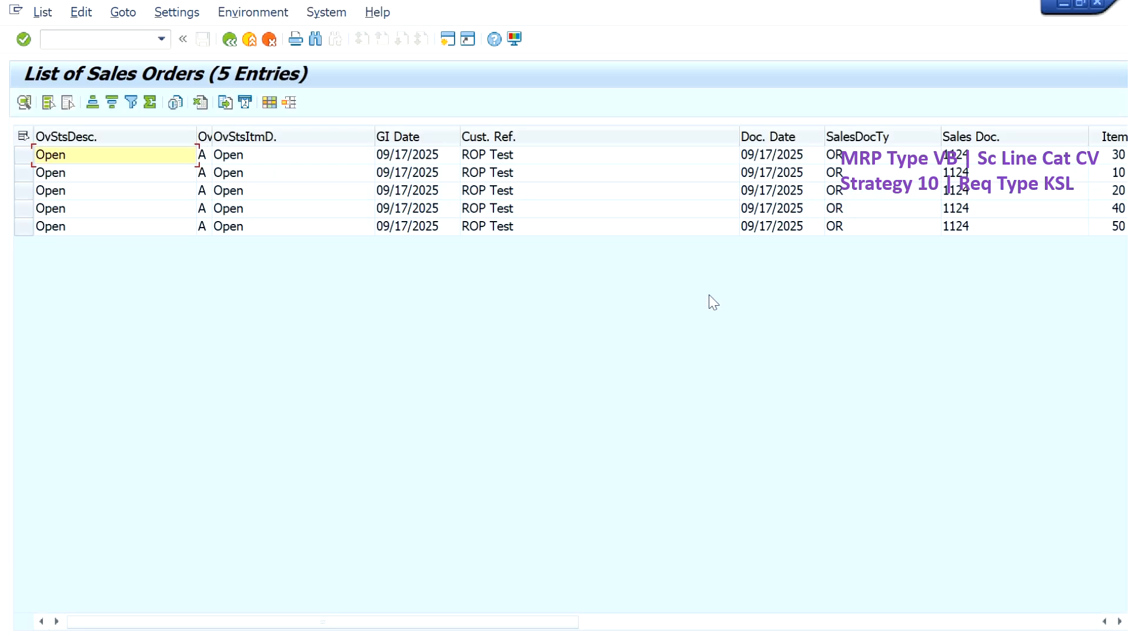
- Open the sales order of item 50, examine the schedule line categories and requirement types in its procurement data, and return to the order list
{"action": "double_click", "coordinate": [968, 227]}
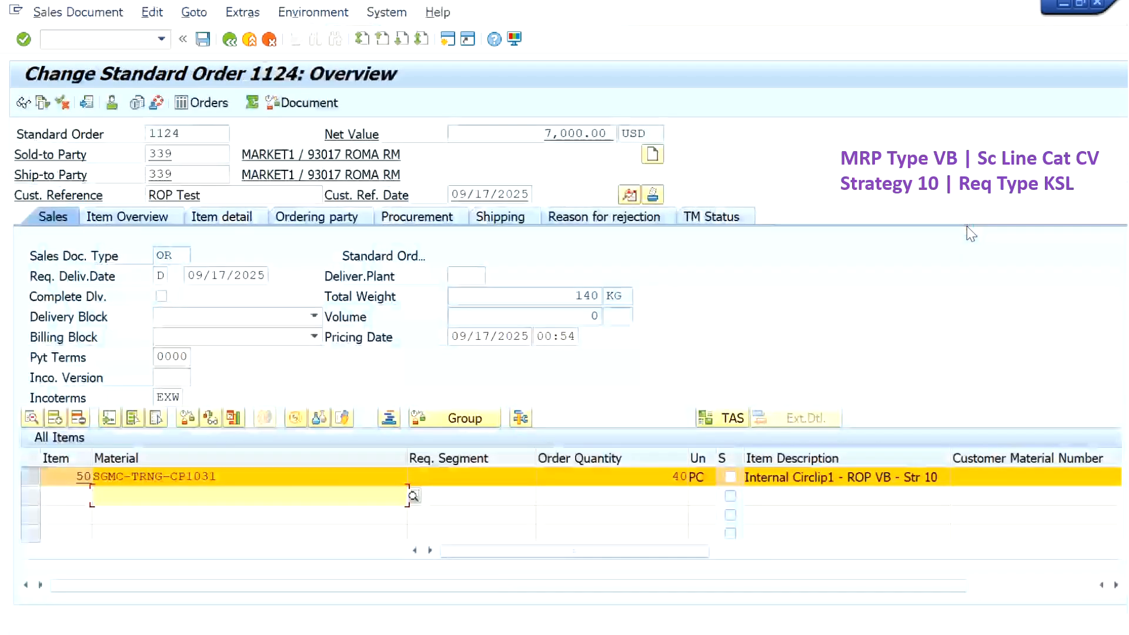
{"action": "scroll", "coordinate": [306, 478], "scroll_direction": "up", "scroll_amount": 1}
{"action": "scroll", "coordinate": [305, 479], "scroll_direction": "up", "scroll_amount": 1}
{"action": "left_click", "coordinate": [417, 216]}
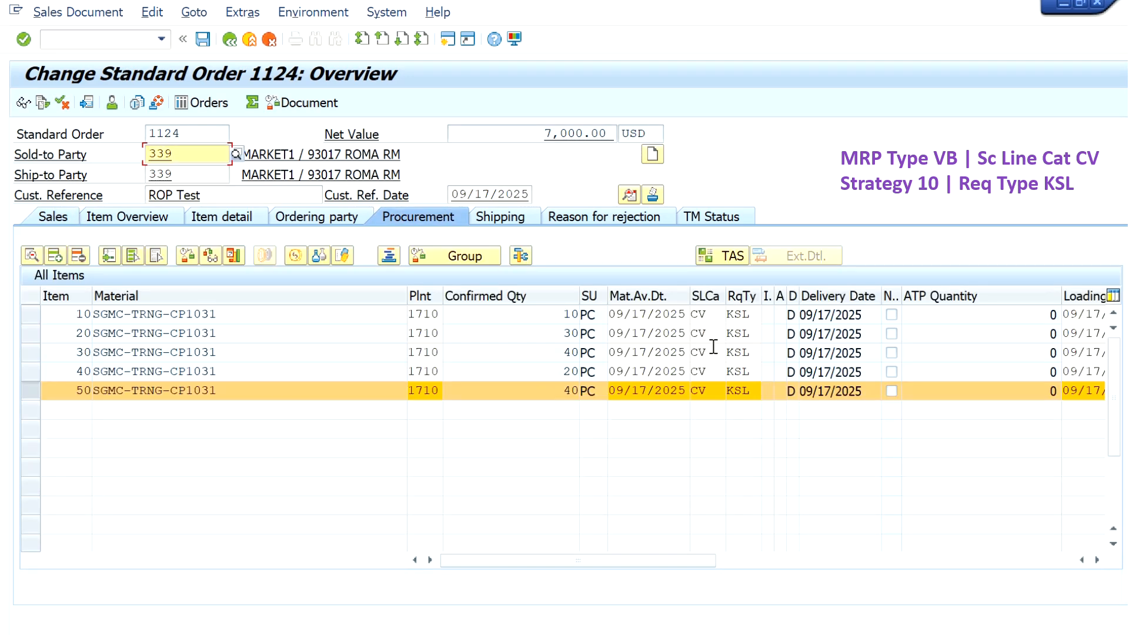
{"action": "left_click", "coordinate": [705, 315]}
{"action": "left_click", "coordinate": [713, 334]}
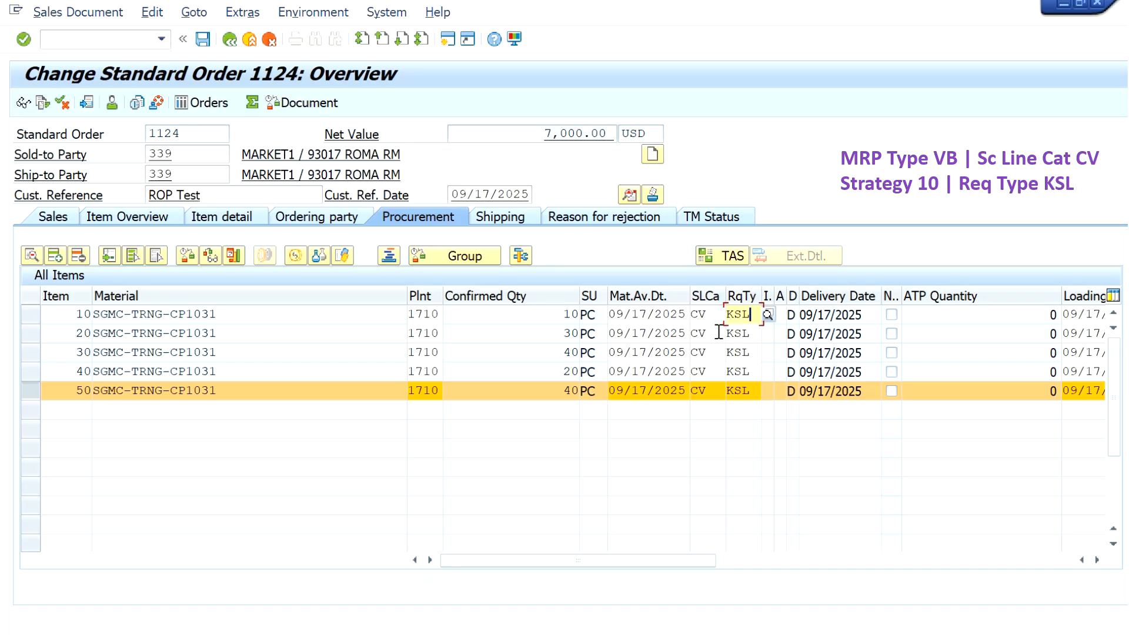
{"action": "left_click", "coordinate": [752, 333]}
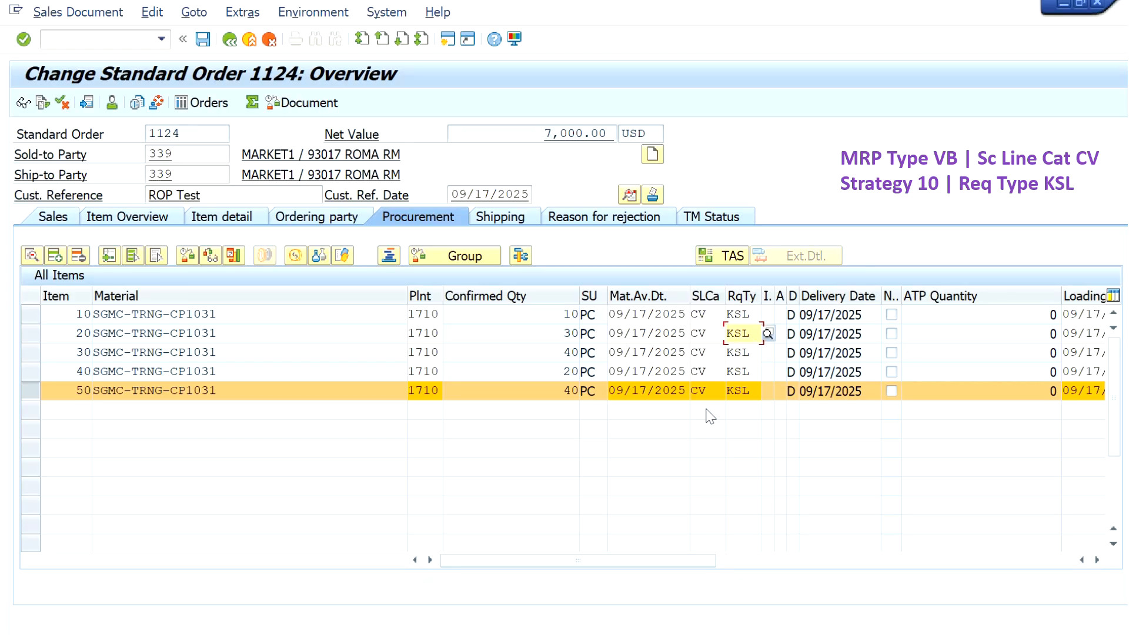
{"action": "left_click", "coordinate": [234, 41]}
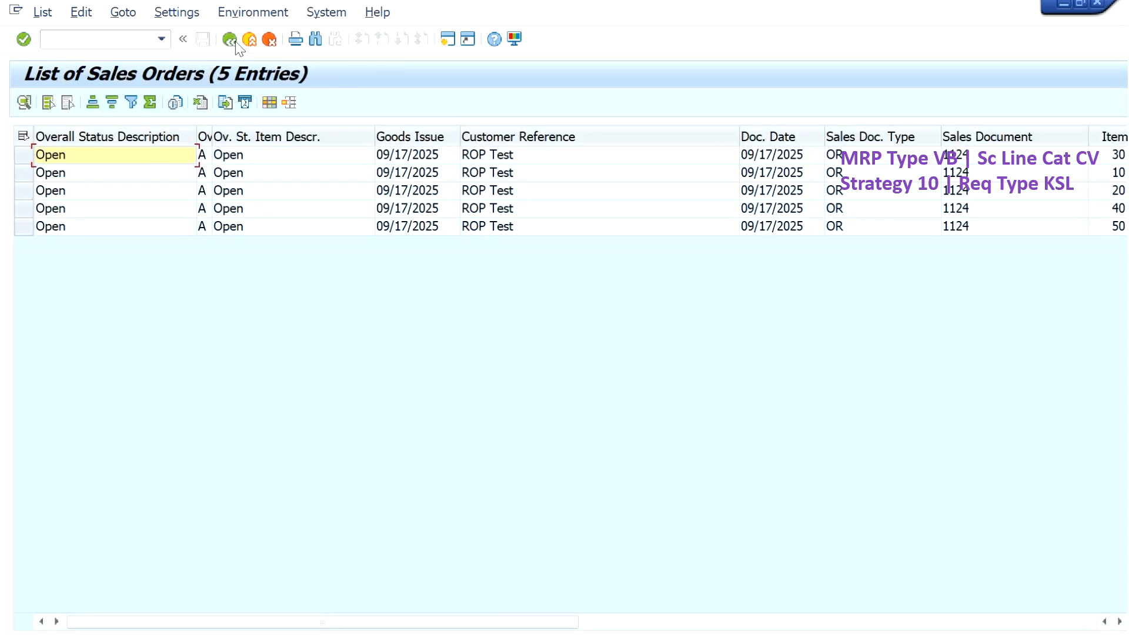
- Run transaction MD04 in a new session and display the stock/requirements list of SGMC-TRNG-CP1031 for plant 1710
{"action": "left_click", "coordinate": [98, 48]}
{"action": "type", "text": "/nmd04"}
{"action": "key", "text": "Return"}
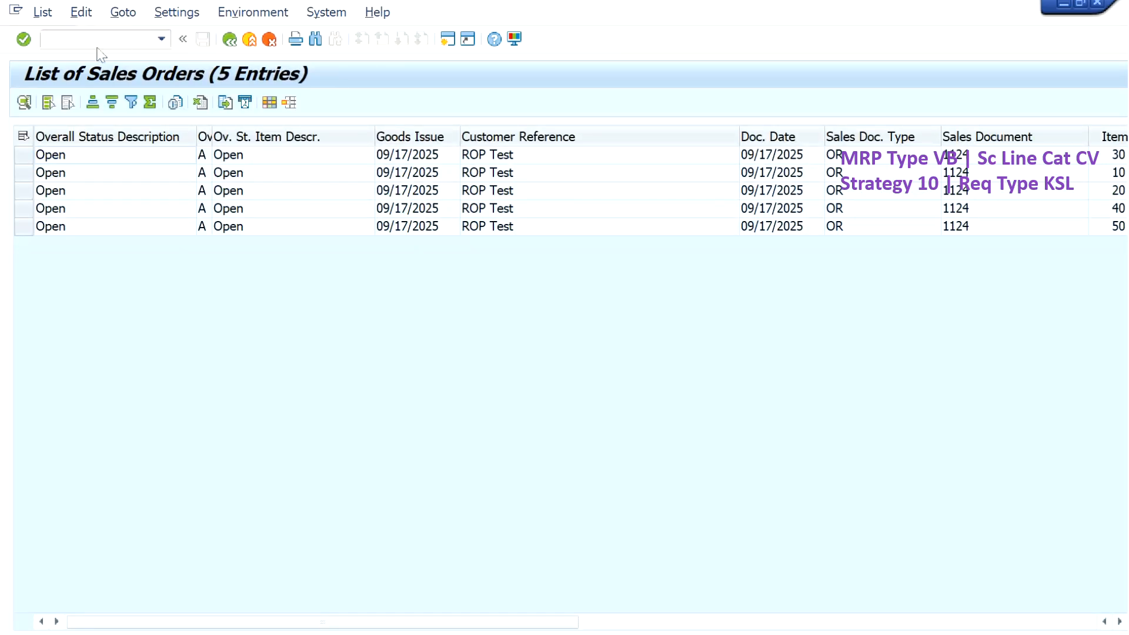
{"action": "left_click", "coordinate": [167, 282]}
{"action": "type", "text": "1710"}
{"action": "key", "text": "Return"}
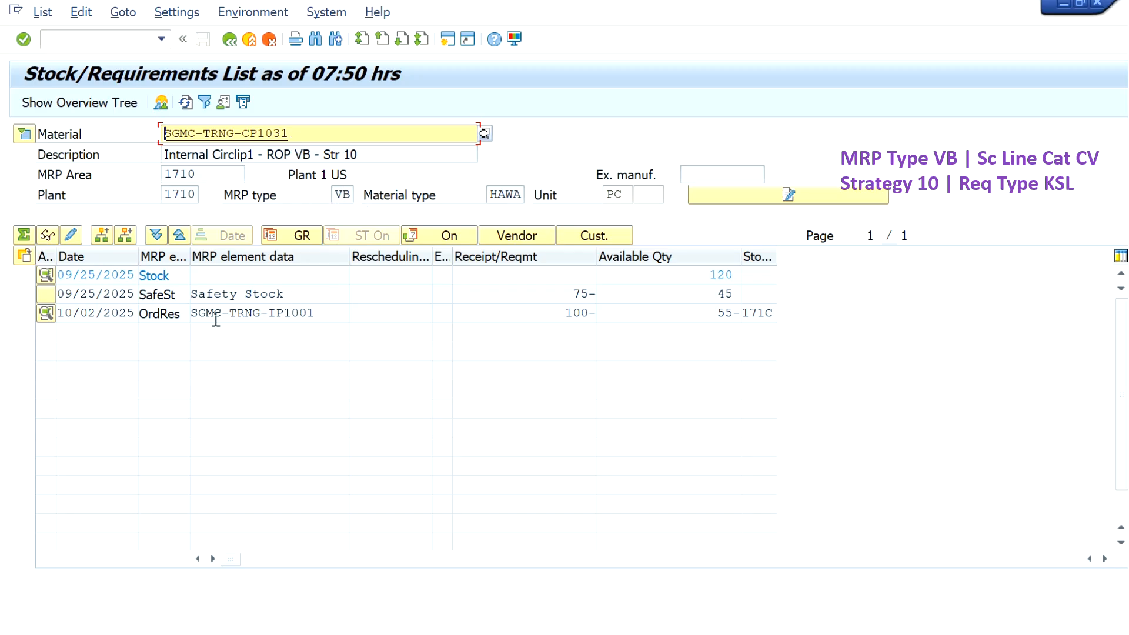
- Examine the reservation, production order and pegged requirement of the 10/02/2025 order reservation, and close its details
{"action": "left_click_drag", "start_coordinate": [323, 314], "coordinate": [191, 314]}
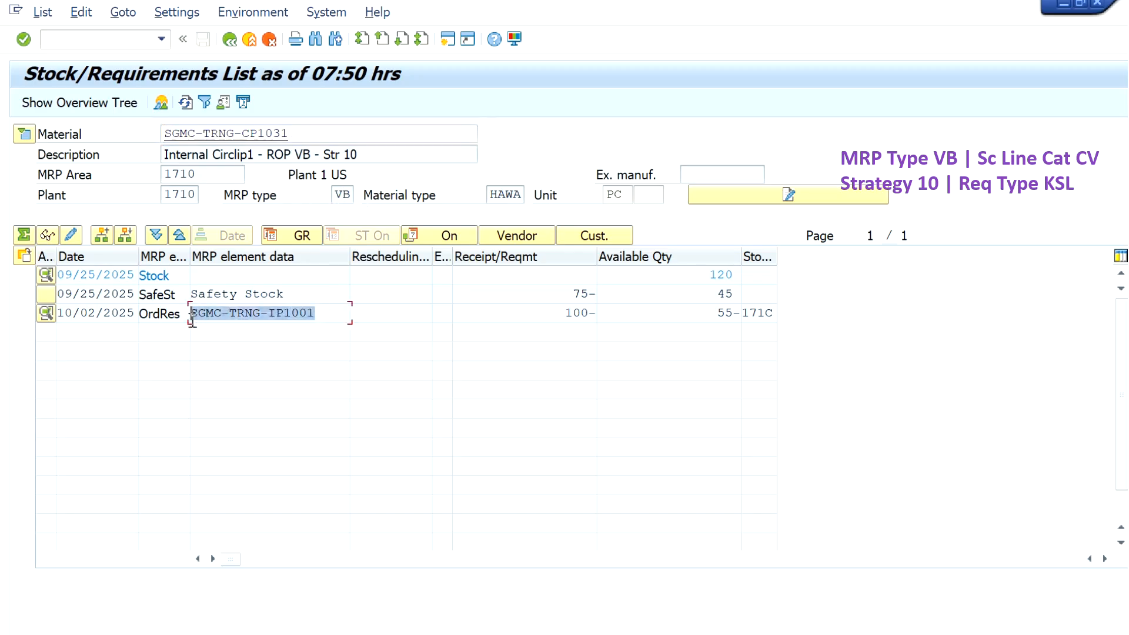
{"action": "left_click", "coordinate": [46, 312]}
{"action": "left_click_drag", "start_coordinate": [232, 407], "coordinate": [144, 408]}
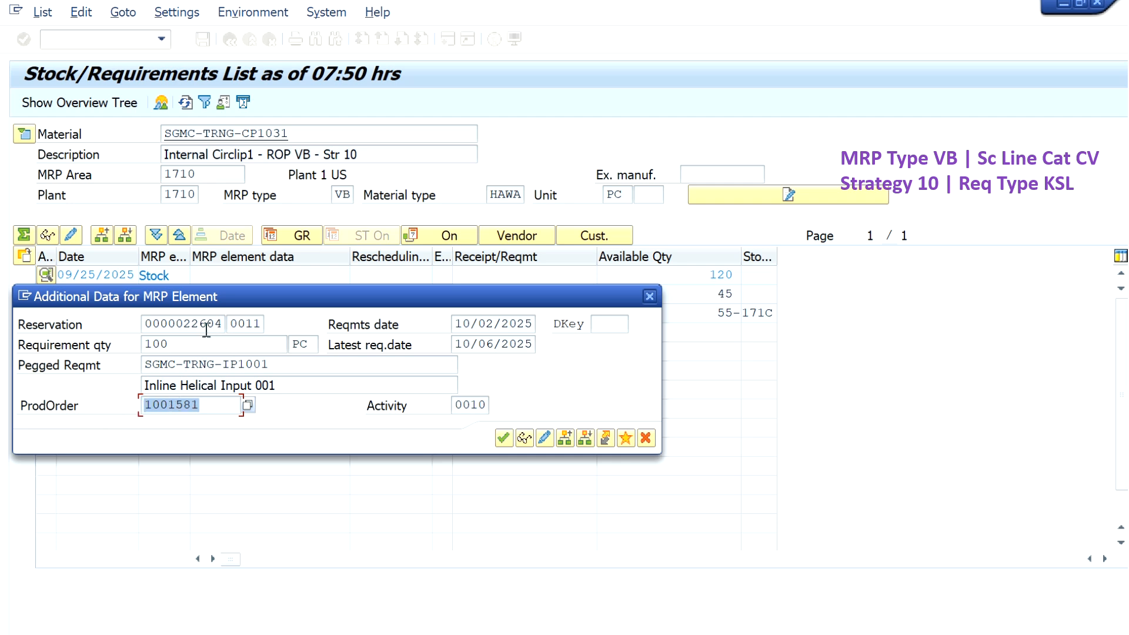
{"action": "left_click_drag", "start_coordinate": [147, 324], "coordinate": [227, 324]}
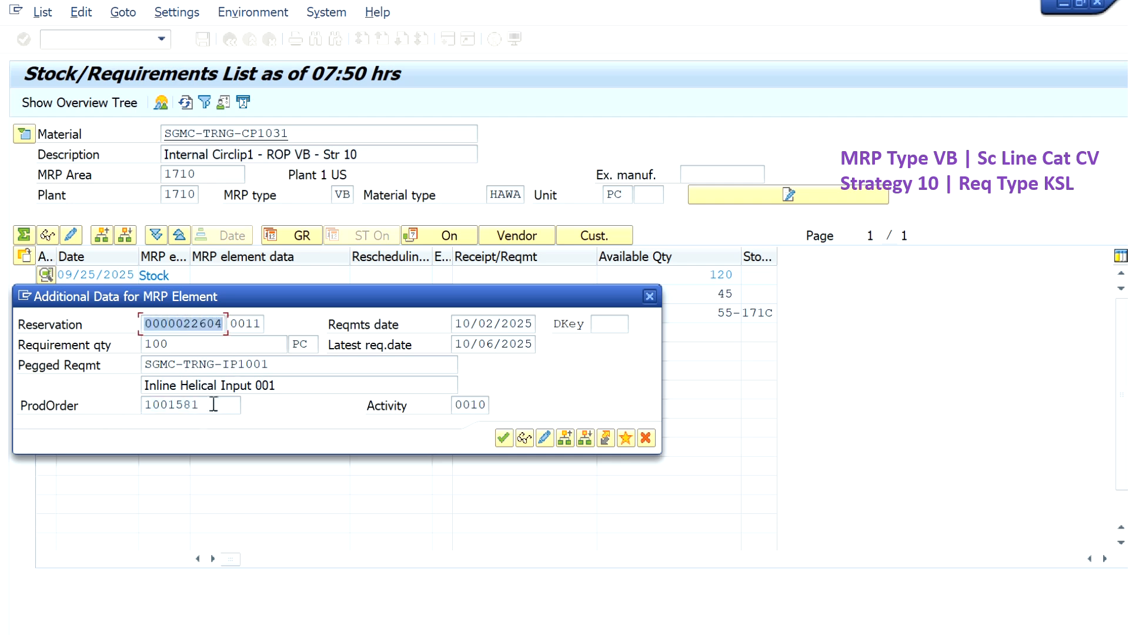
{"action": "left_click_drag", "start_coordinate": [241, 404], "coordinate": [139, 407]}
{"action": "left_click_drag", "start_coordinate": [284, 364], "coordinate": [121, 366]}
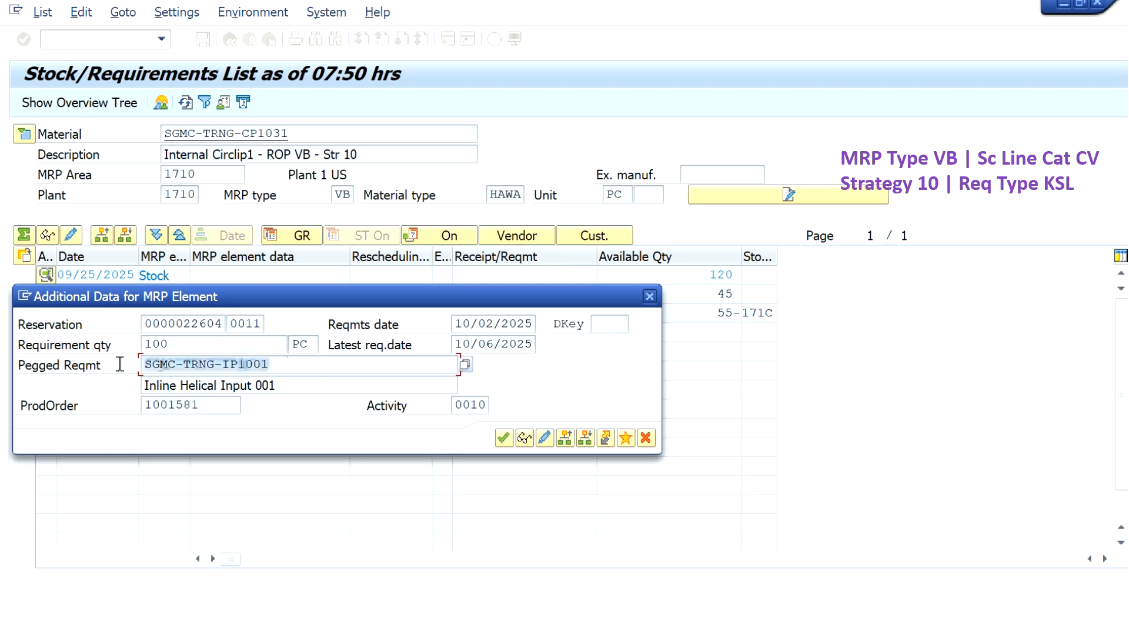
{"action": "left_click", "coordinate": [645, 438]}
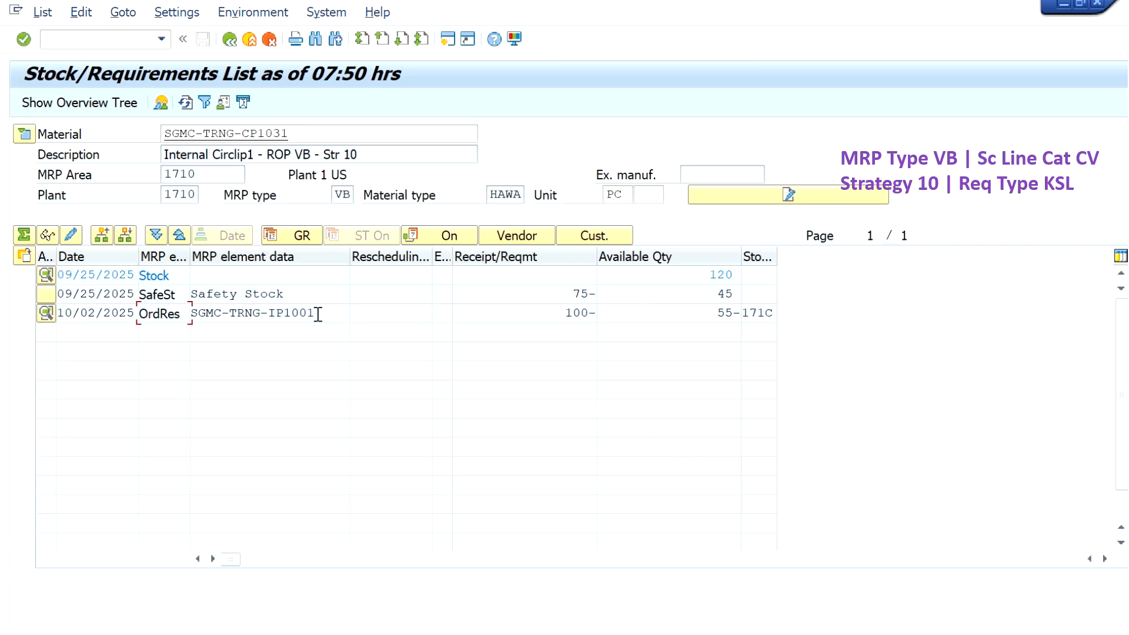
- Turn on the list filter and apply selection rule SAP00002 SAP Requirements and Stocks
{"action": "left_click", "coordinate": [205, 104]}
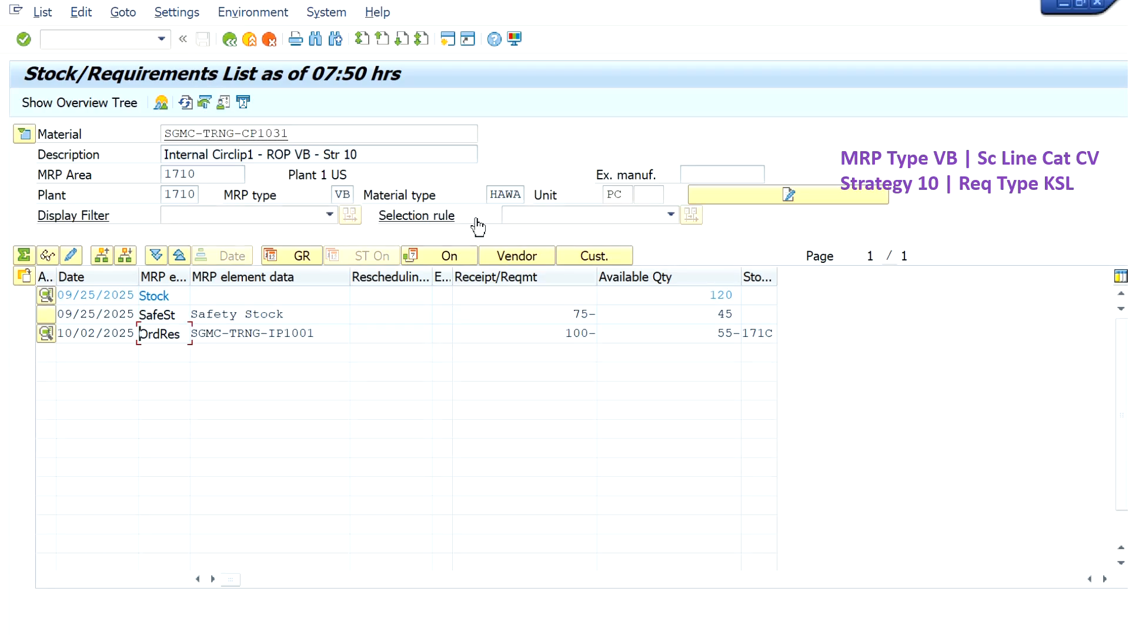
{"action": "left_click", "coordinate": [670, 217]}
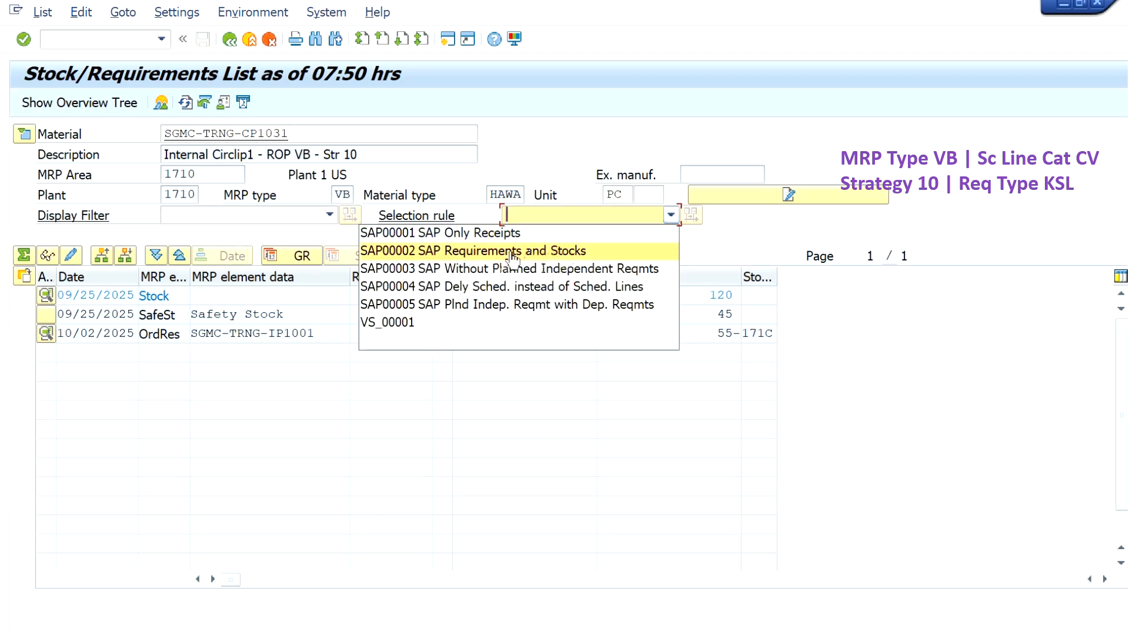
{"action": "left_click", "coordinate": [533, 253]}
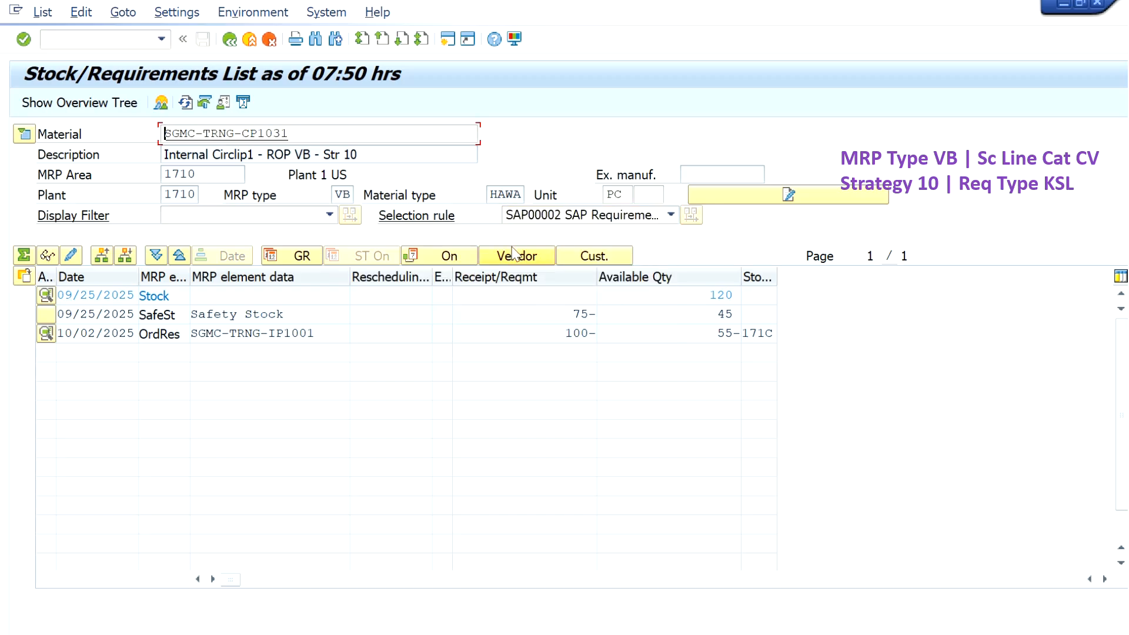
- Examine the planned order, dependent requirement number and pegged requirement of the 10/14/2025 dependent requirement, and close its details
{"action": "left_click", "coordinate": [280, 352]}
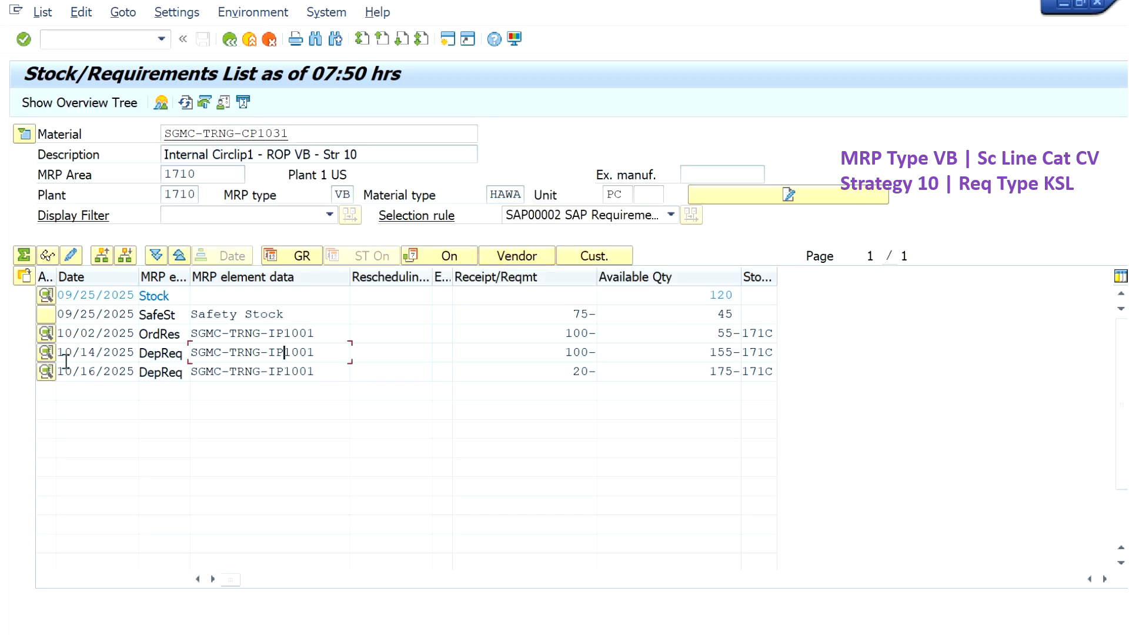
{"action": "left_click", "coordinate": [46, 351]}
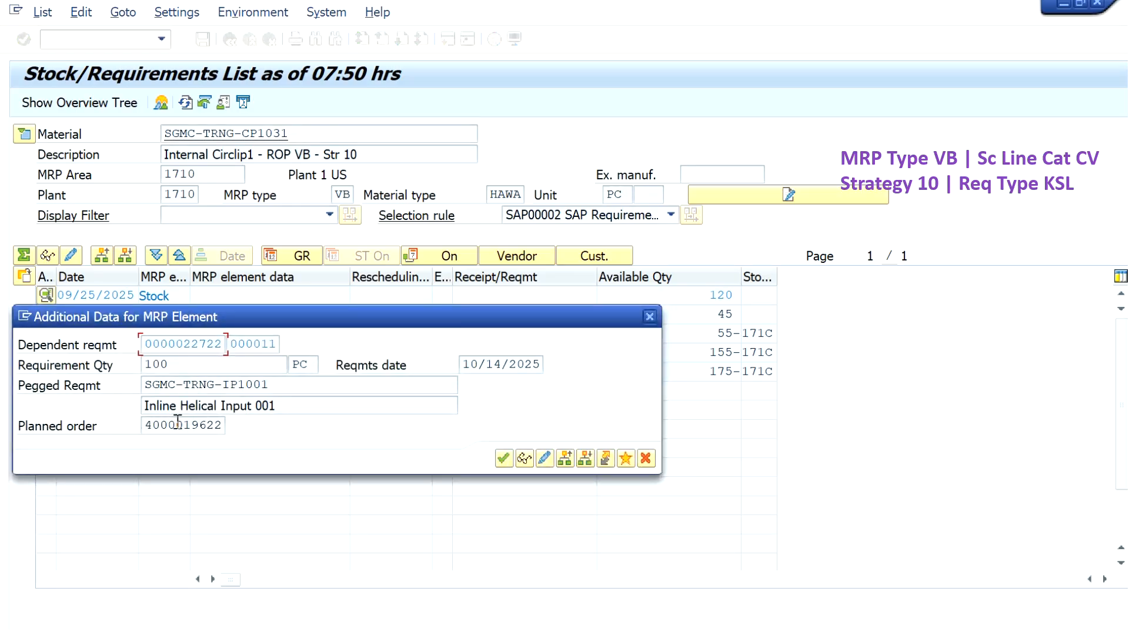
{"action": "left_click_drag", "start_coordinate": [148, 425], "coordinate": [231, 426]}
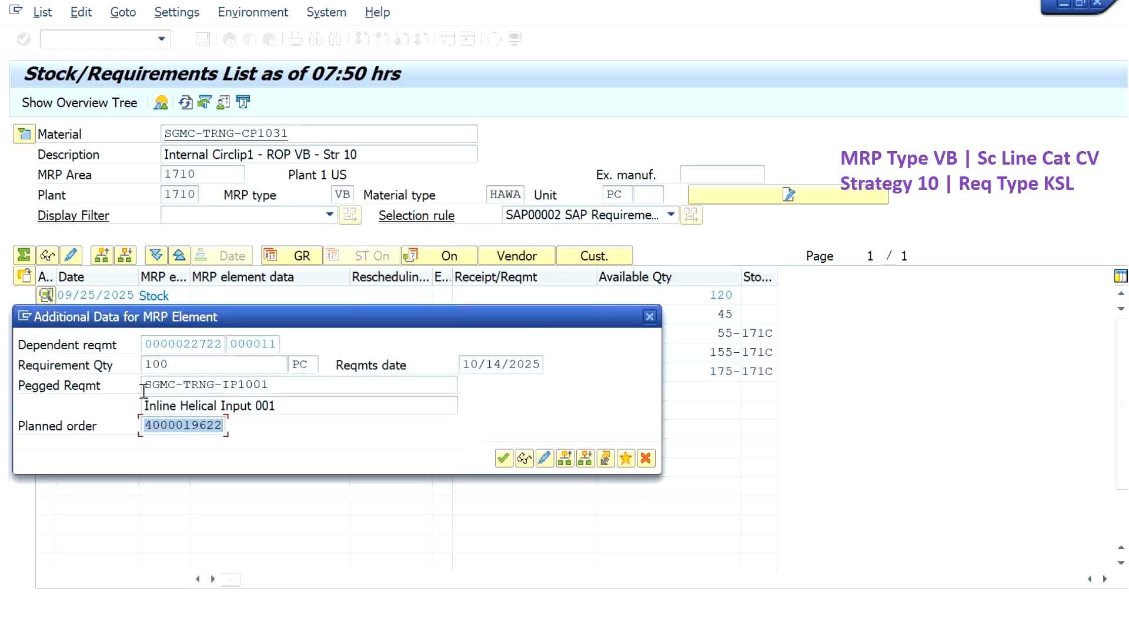
{"action": "left_click_drag", "start_coordinate": [151, 344], "coordinate": [228, 345]}
{"action": "left_click_drag", "start_coordinate": [283, 387], "coordinate": [155, 393]}
{"action": "left_click", "coordinate": [645, 459]}
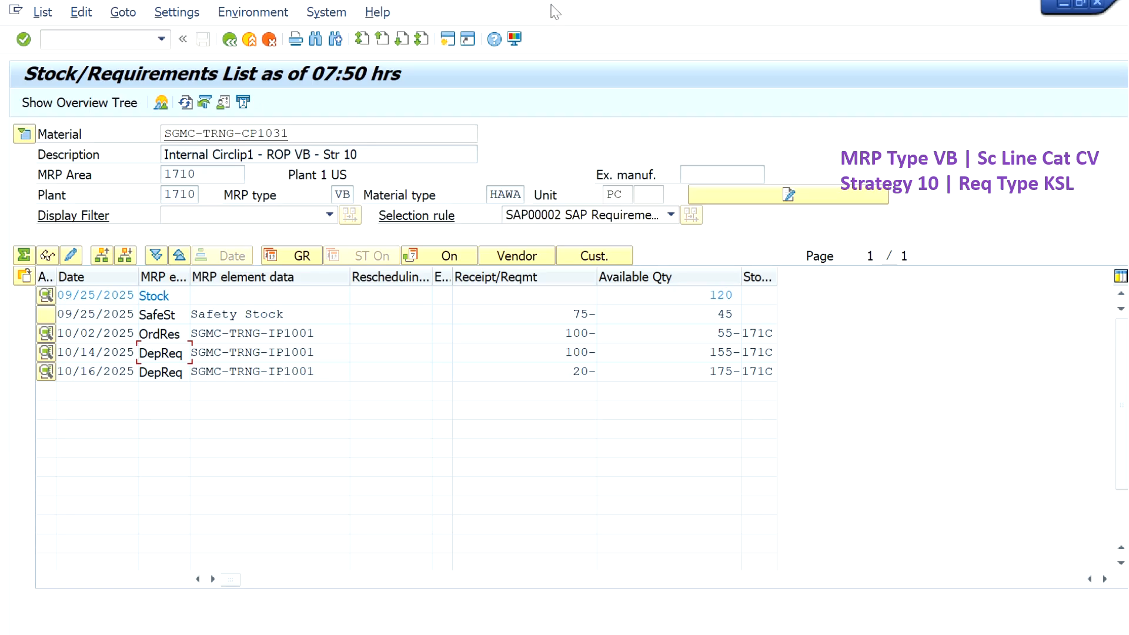
{"action": "mouse_move", "coordinate": [558, 1]}
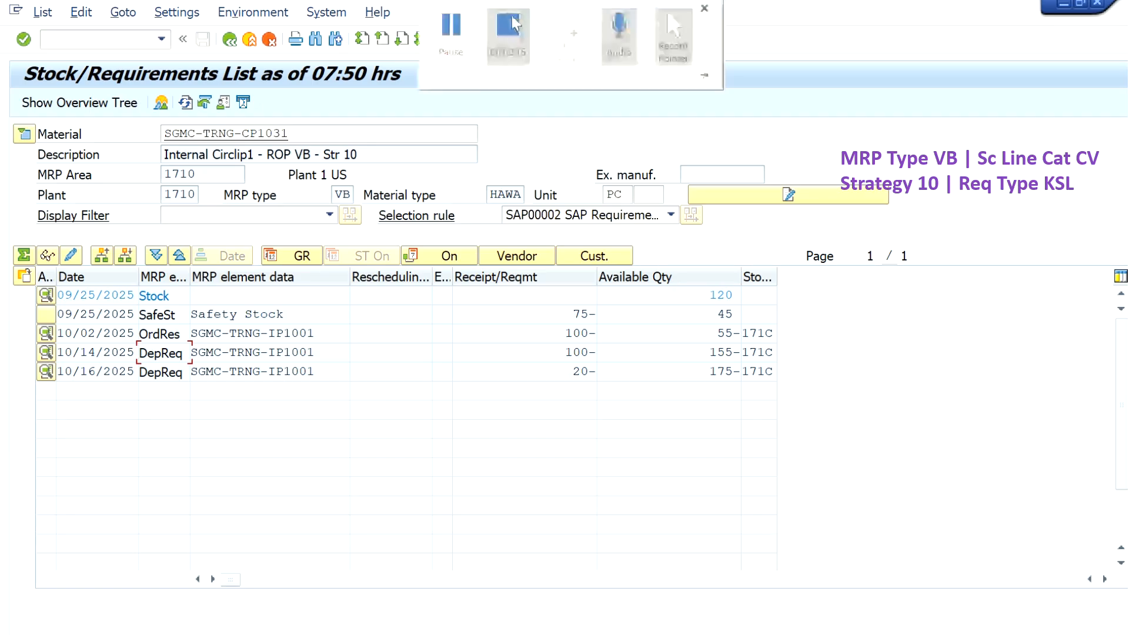
{"action": "left_click", "coordinate": [515, 24]}
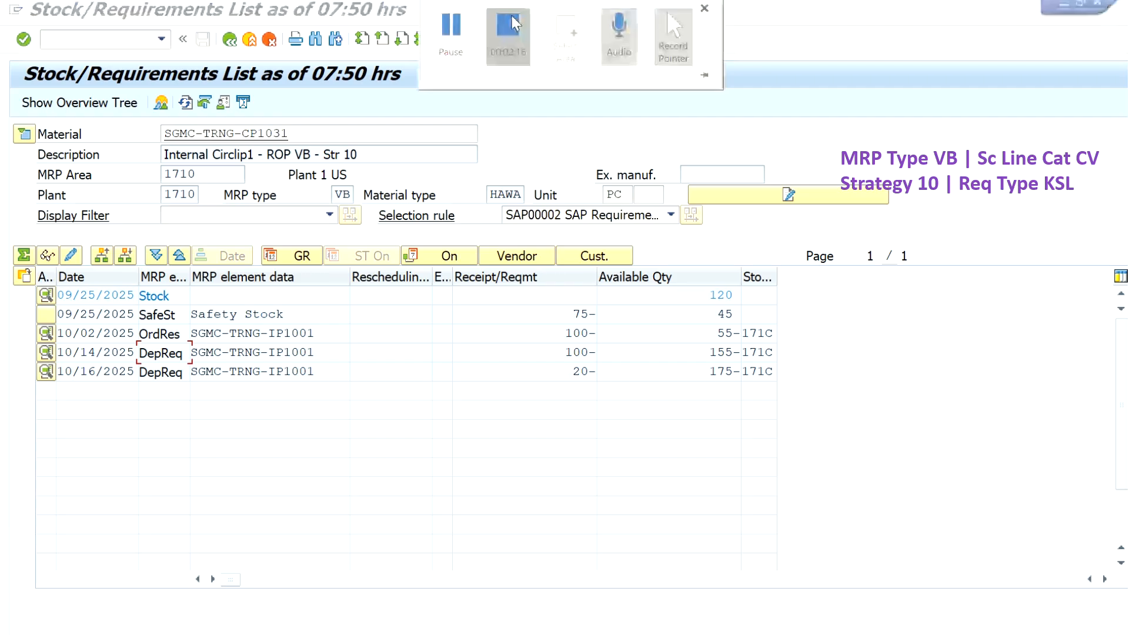
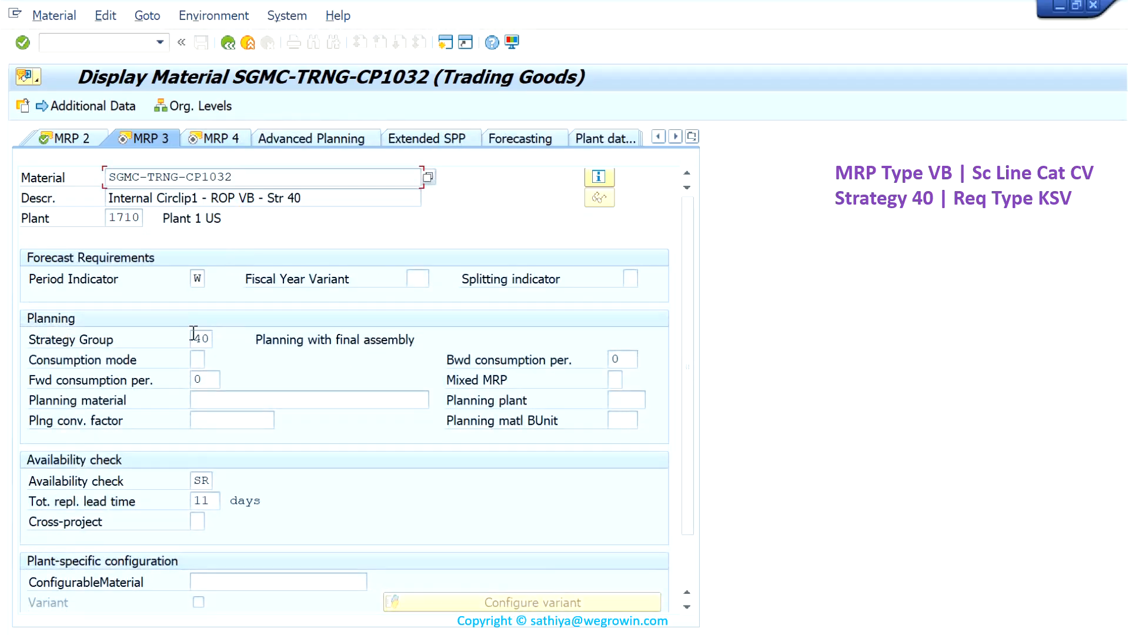
- Run transaction VA05 and set the material selection to SGMC-TRNG-CP1032
{"action": "double_click", "coordinate": [201, 338]}
{"action": "left_click", "coordinate": [151, 43]}
{"action": "type", "text": "/nva05"}
{"action": "key", "text": "Return"}
{"action": "left_click", "coordinate": [328, 238]}
{"action": "left_click", "coordinate": [342, 253]}
{"action": "key", "text": "BackSpace"}
{"action": "type", "text": "2"}
{"action": "key", "text": "F8"}
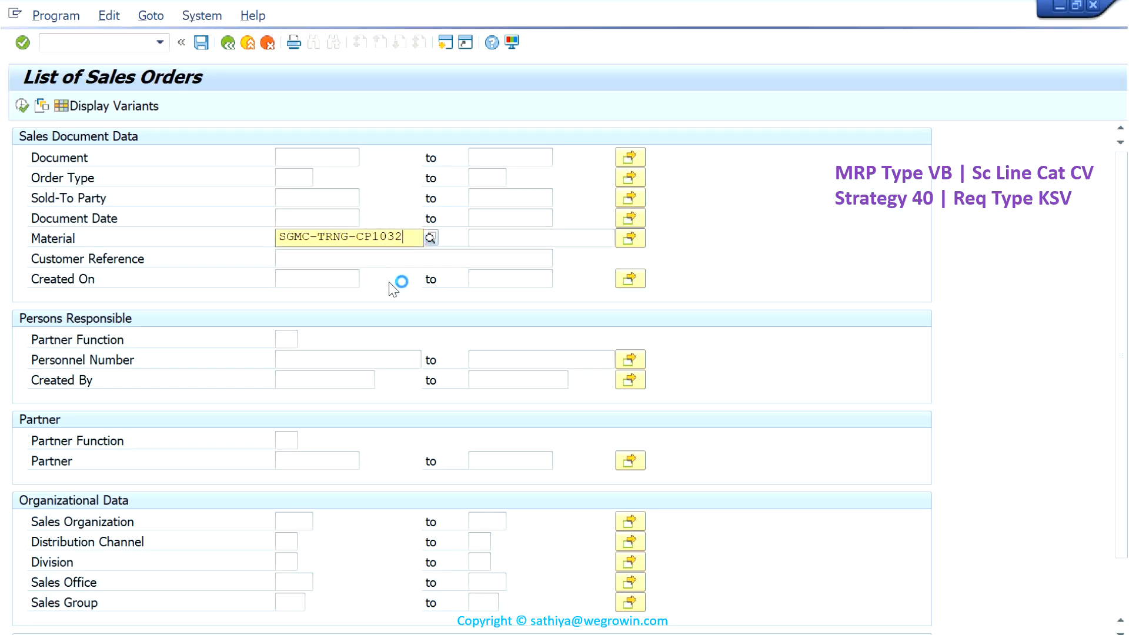
{"action": "left_click", "coordinate": [392, 280]}
- Restrict the selection to sales organization 1710 and open sales orders, and run the list
{"action": "left_click", "coordinate": [296, 517]}
{"action": "left_click", "coordinate": [304, 538]}
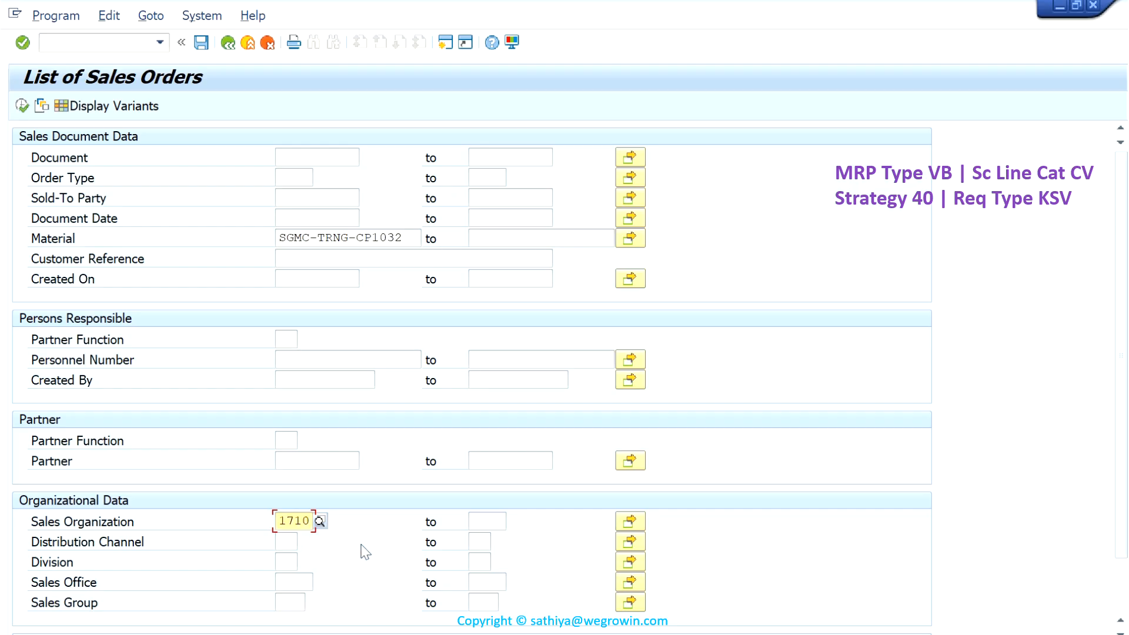
{"action": "scroll", "coordinate": [365, 552], "scroll_direction": "down", "scroll_amount": 3}
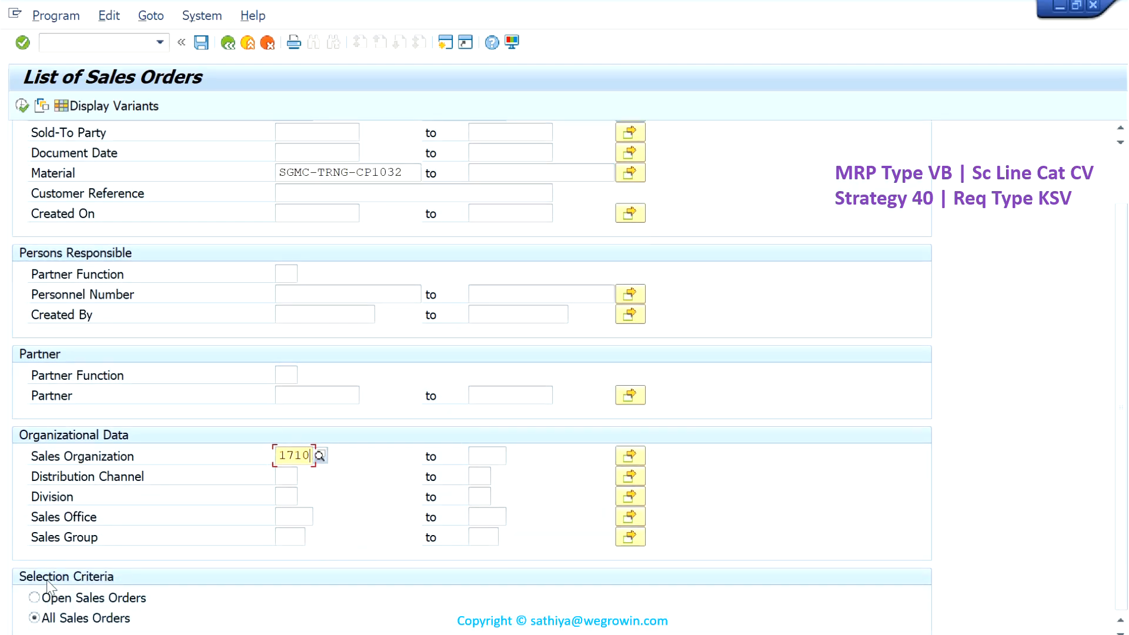
{"action": "left_click", "coordinate": [34, 598]}
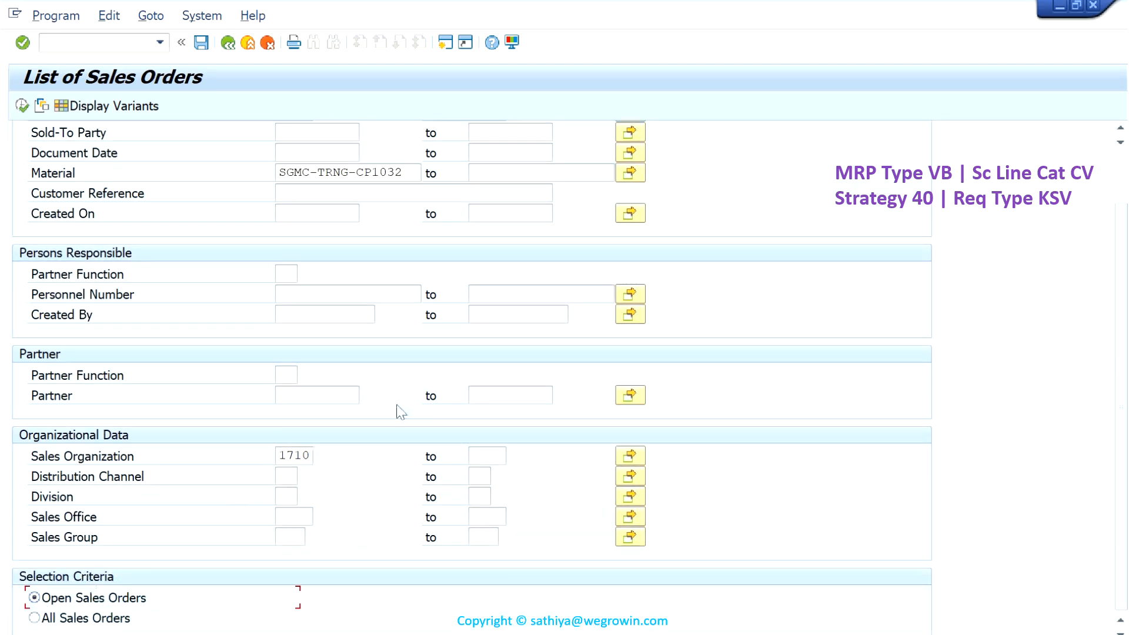
{"action": "scroll", "coordinate": [400, 412], "scroll_direction": "up", "scroll_amount": 3}
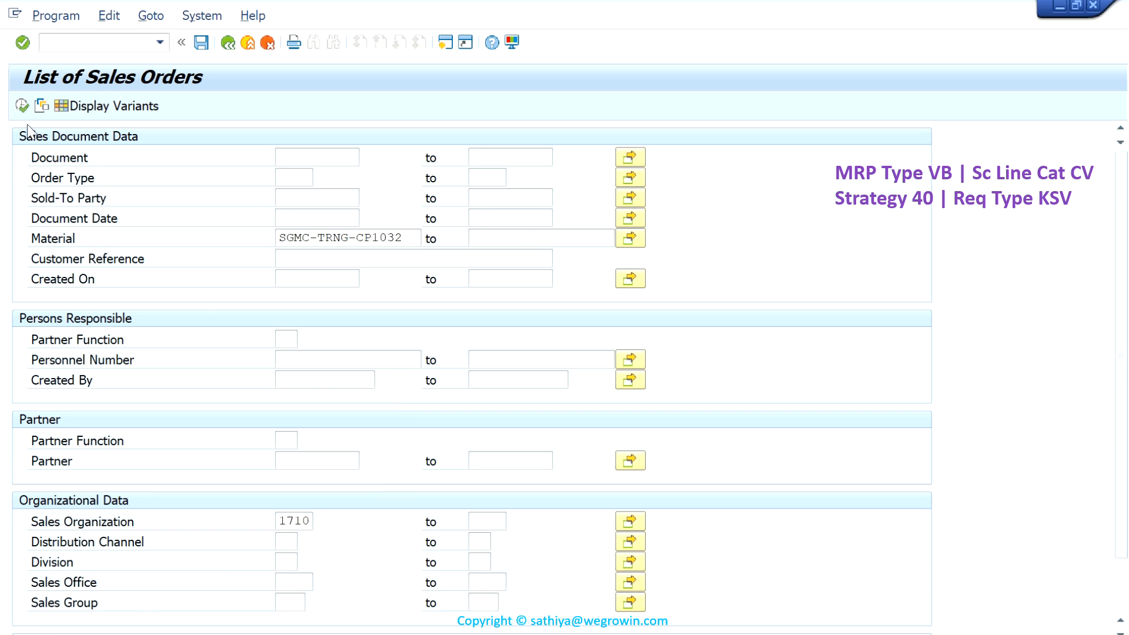
{"action": "left_click", "coordinate": [22, 106]}
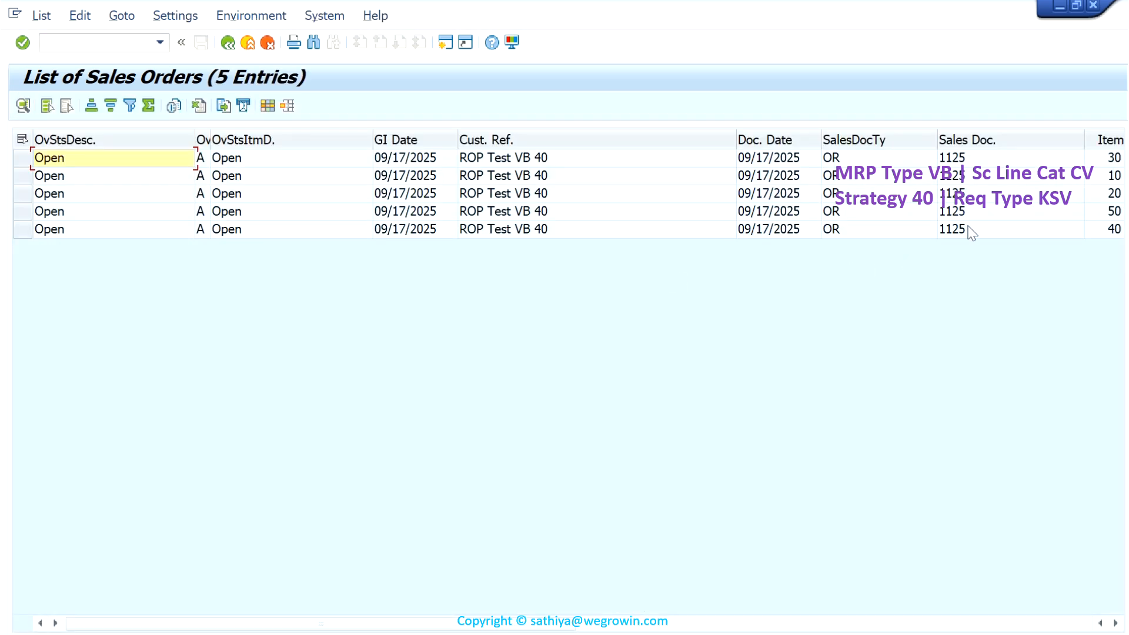
- Open the listed sales order for ROP Test VB 40 and examine its items' schedule line category and requirement type in the procurement view
{"action": "double_click", "coordinate": [970, 228]}
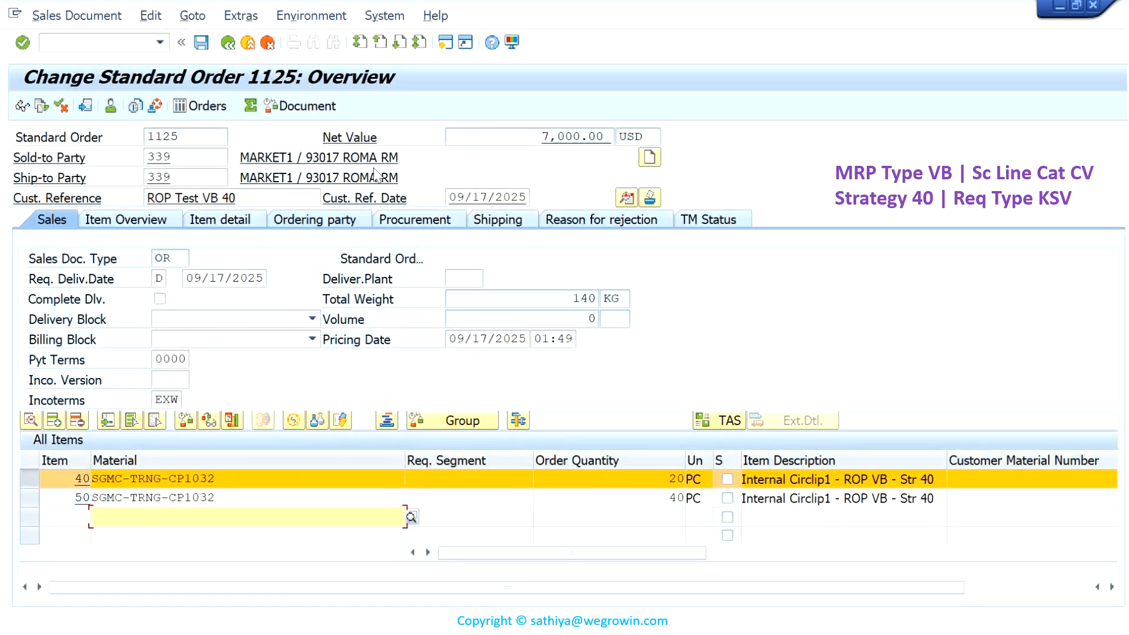
{"action": "left_click", "coordinate": [424, 221]}
{"action": "scroll", "coordinate": [504, 414], "scroll_direction": "up", "scroll_amount": 1}
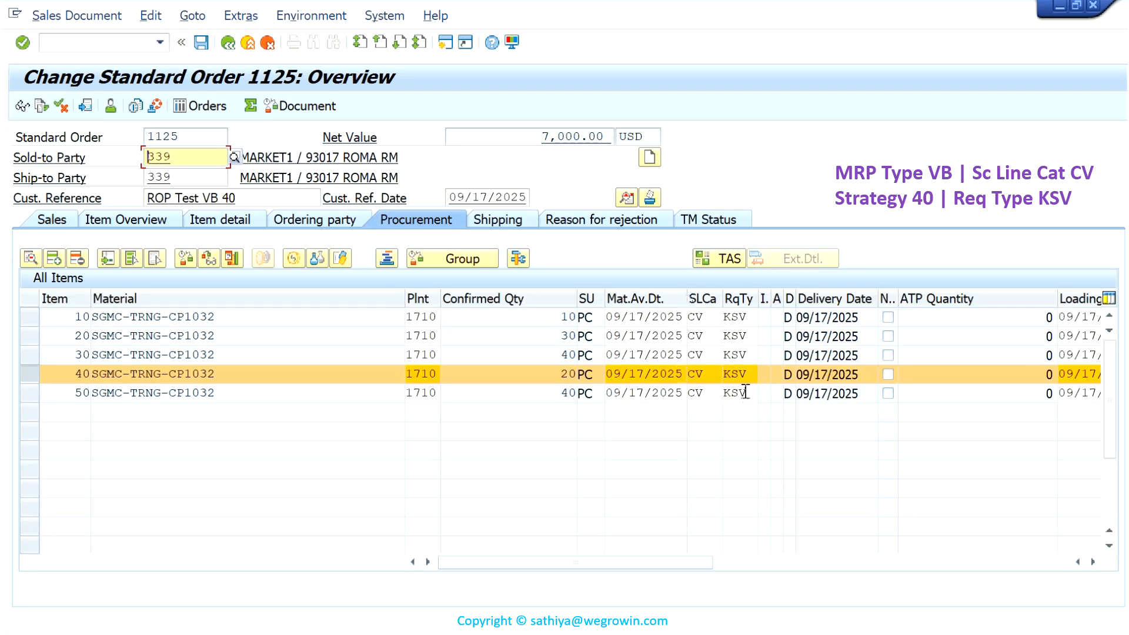
{"action": "left_click", "coordinate": [706, 316]}
{"action": "left_click_drag", "start_coordinate": [706, 316], "coordinate": [687, 323]}
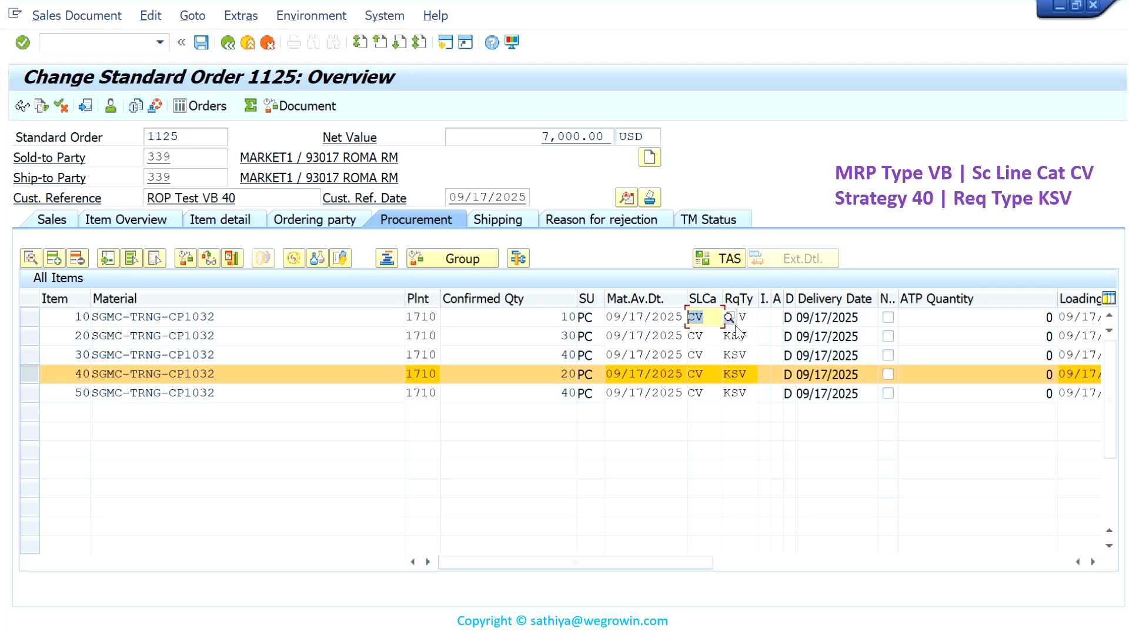
{"action": "left_click", "coordinate": [757, 316]}
{"action": "left_click_drag", "start_coordinate": [758, 316], "coordinate": [725, 318]}
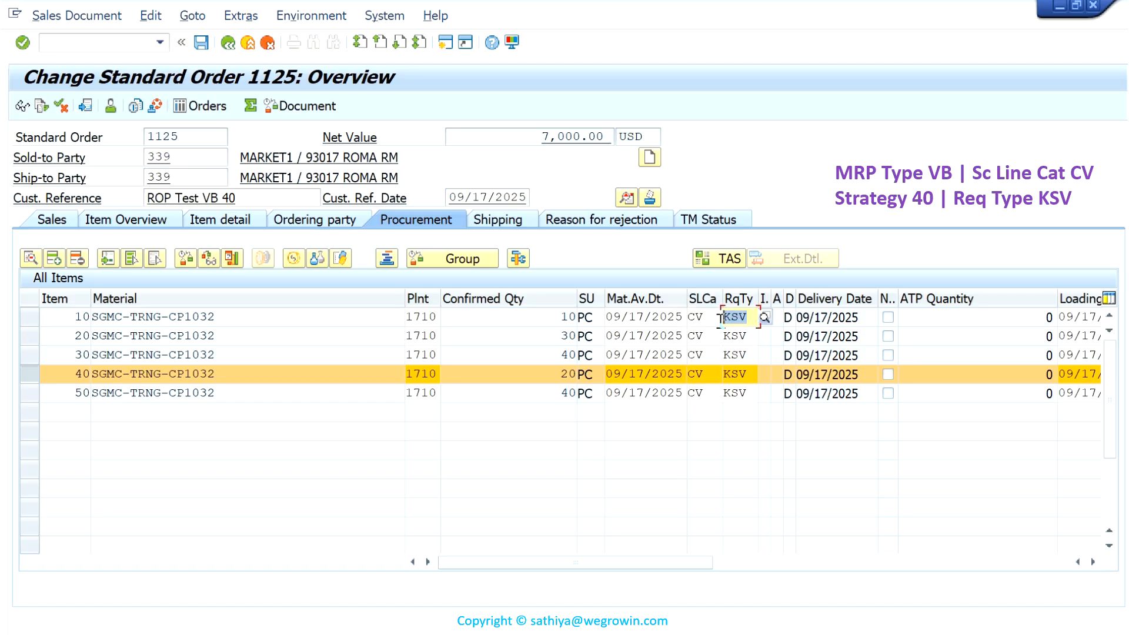
- Leave the sales order, run transaction MD04 and display the stock/requirements list of SGMC-TRNG-CP1032 for plant 1710
{"action": "left_click", "coordinate": [227, 44]}
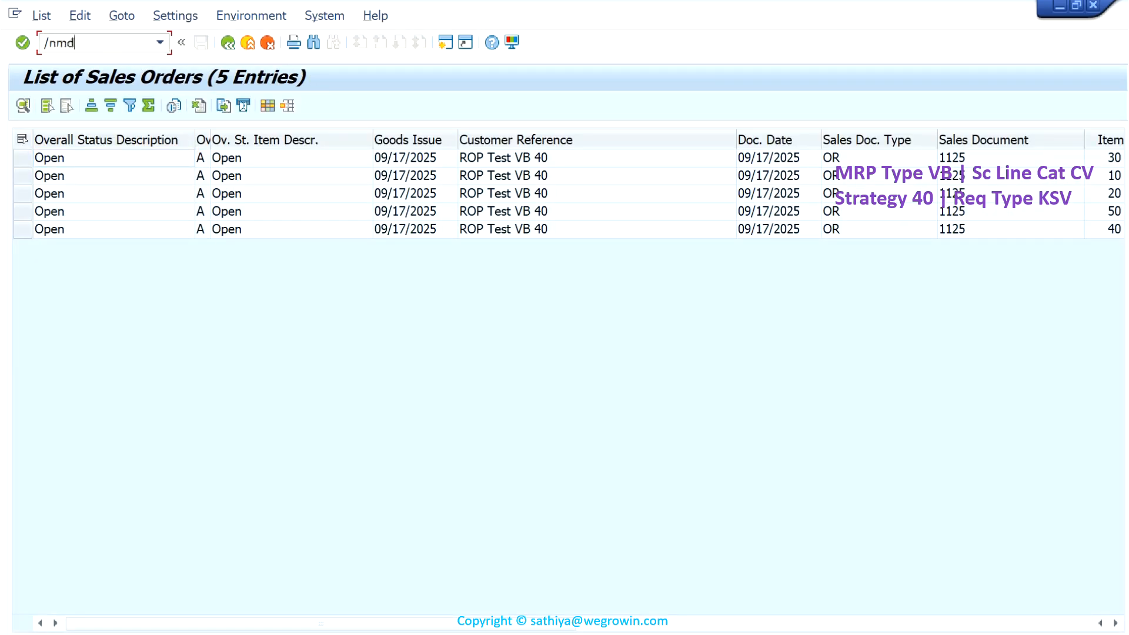
{"action": "key", "text": "Return"}
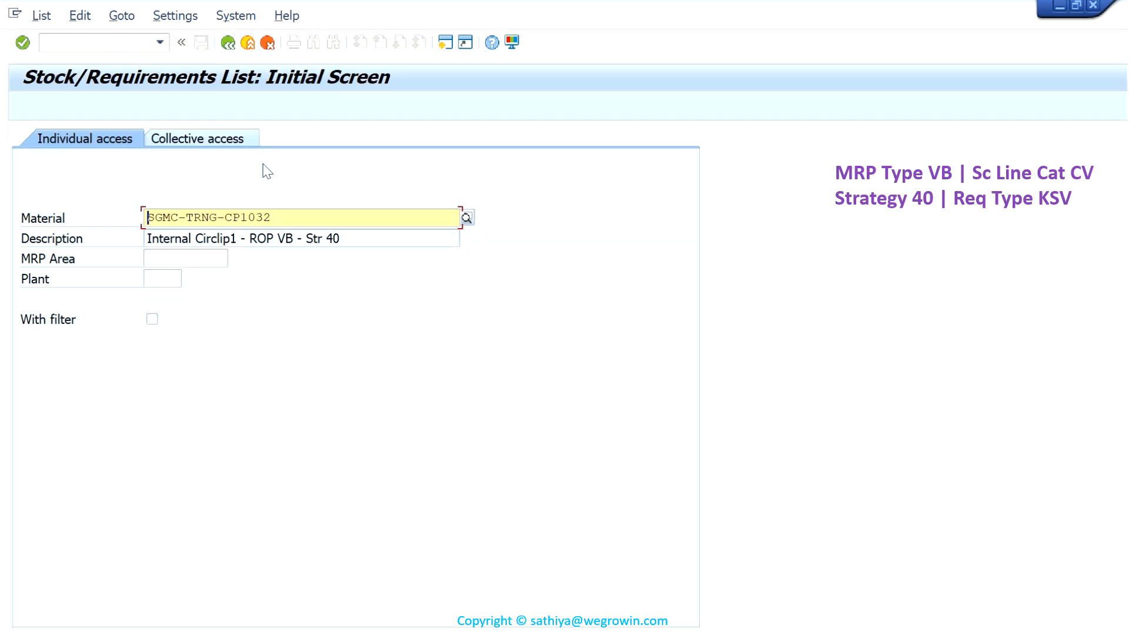
{"action": "left_click", "coordinate": [167, 279]}
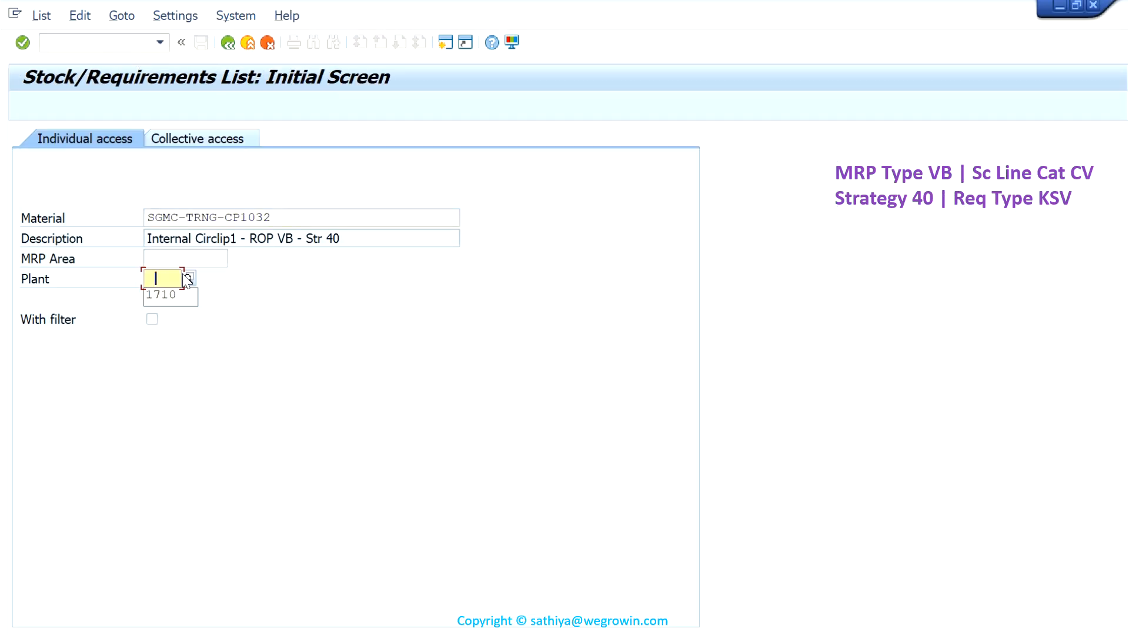
{"action": "left_click", "coordinate": [176, 298]}
{"action": "key", "text": "Return"}
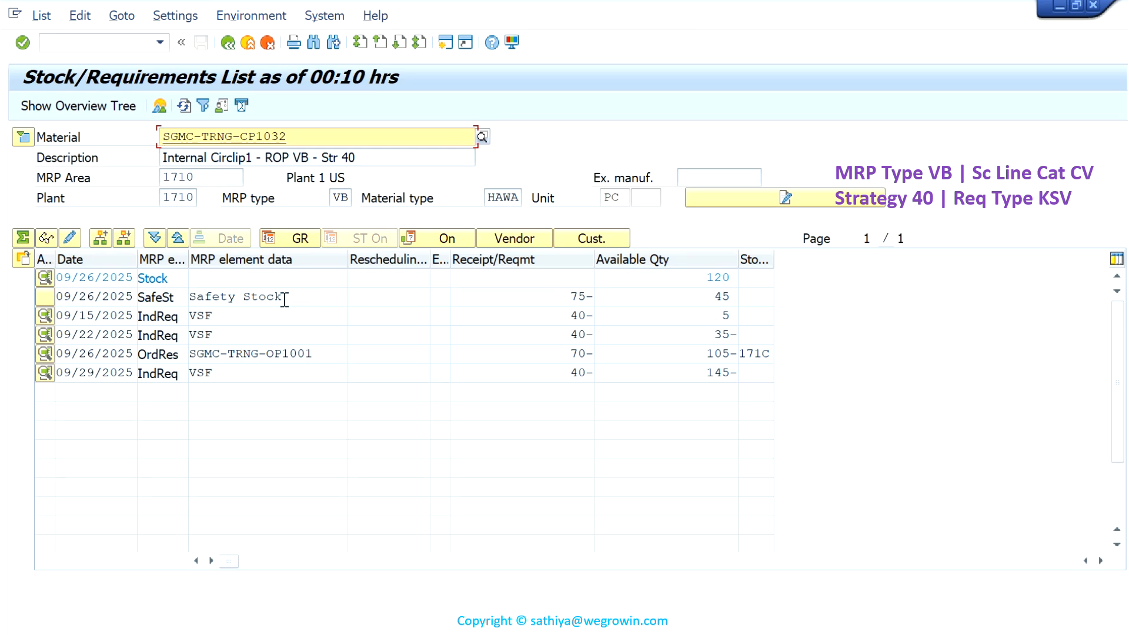
- Examine the VSF independent requirements and the production order behind the 09/26/2025 order reservation, and close the reservation's details
{"action": "left_click", "coordinate": [245, 325]}
{"action": "left_click_drag", "start_coordinate": [245, 325], "coordinate": [183, 337]}
{"action": "left_click", "coordinate": [331, 352]}
{"action": "left_click_drag", "start_coordinate": [330, 352], "coordinate": [140, 355]}
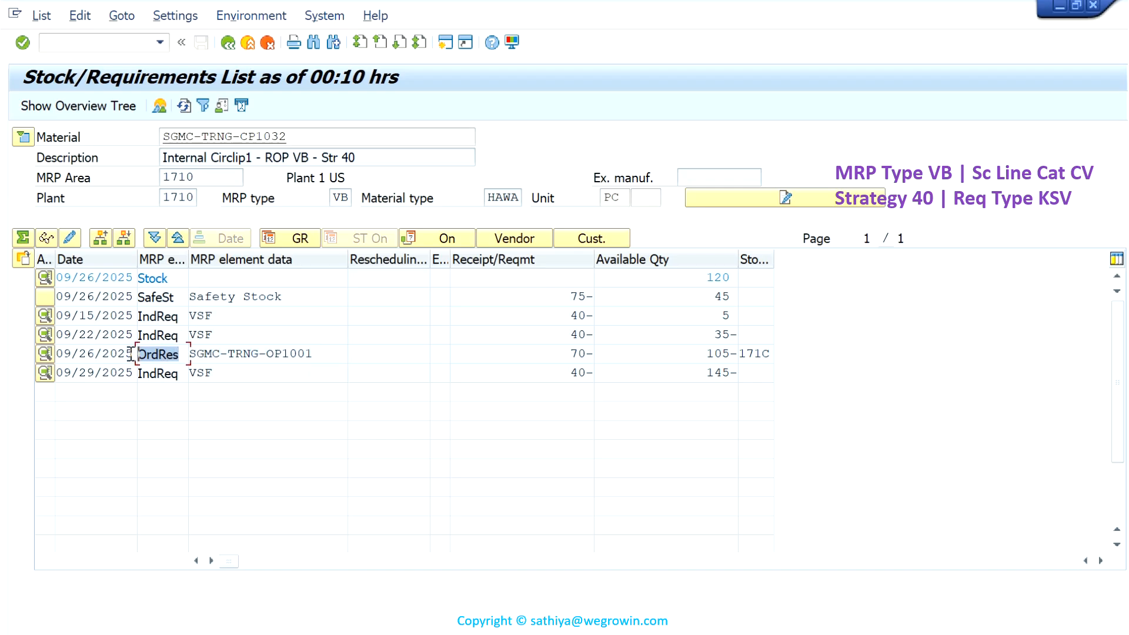
{"action": "double_click", "coordinate": [59, 356]}
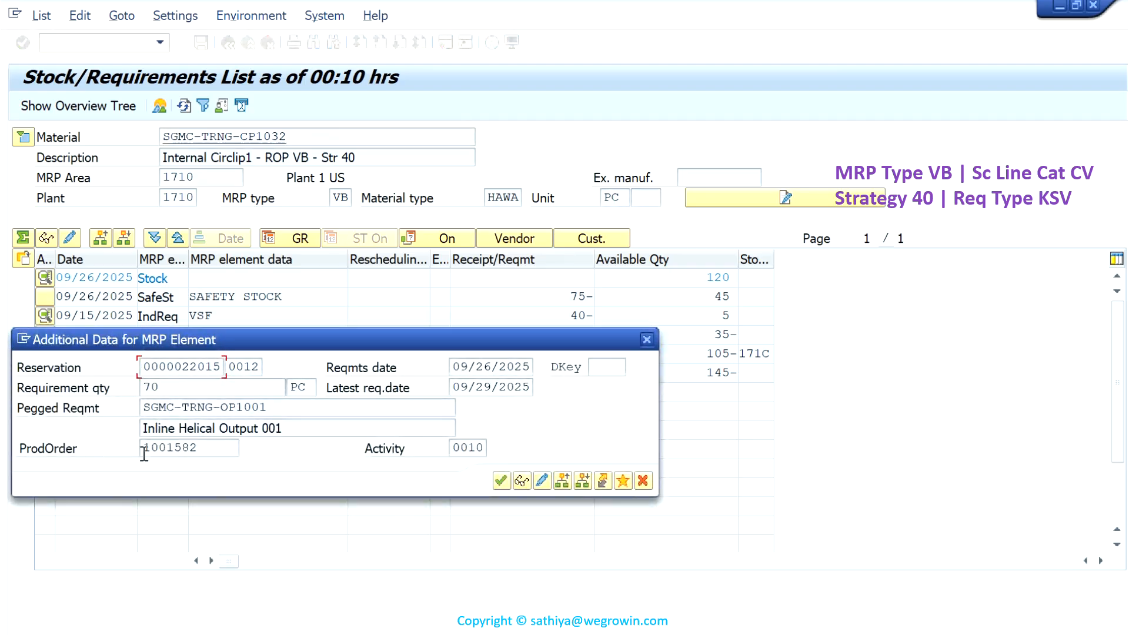
{"action": "left_click", "coordinate": [195, 448]}
{"action": "left_click_drag", "start_coordinate": [170, 449], "coordinate": [128, 454]}
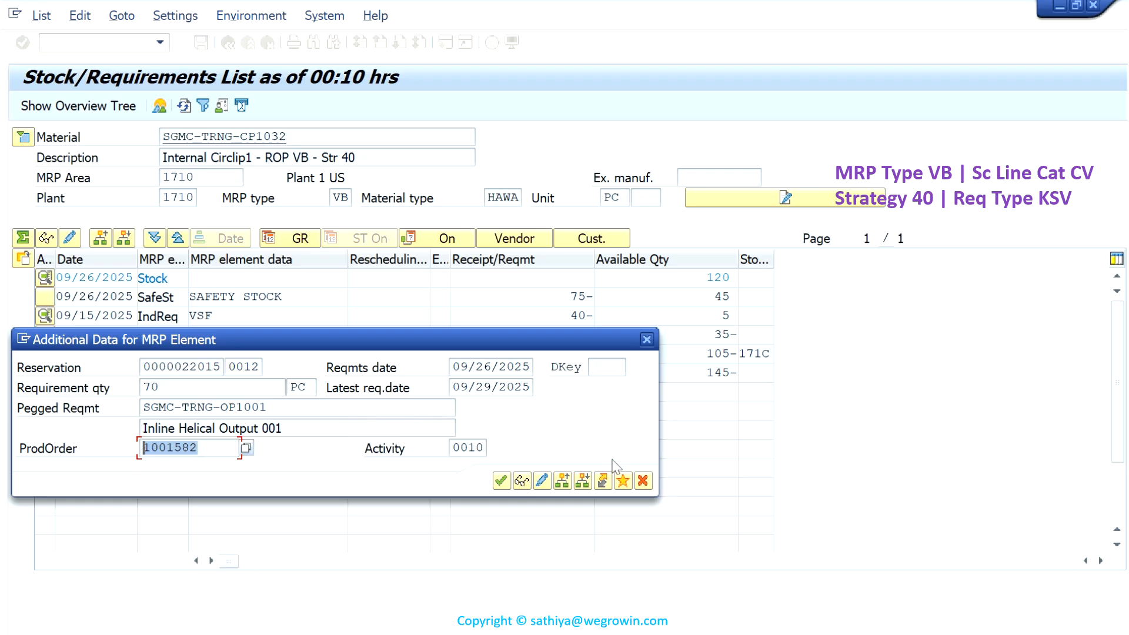
{"action": "left_click", "coordinate": [647, 341]}
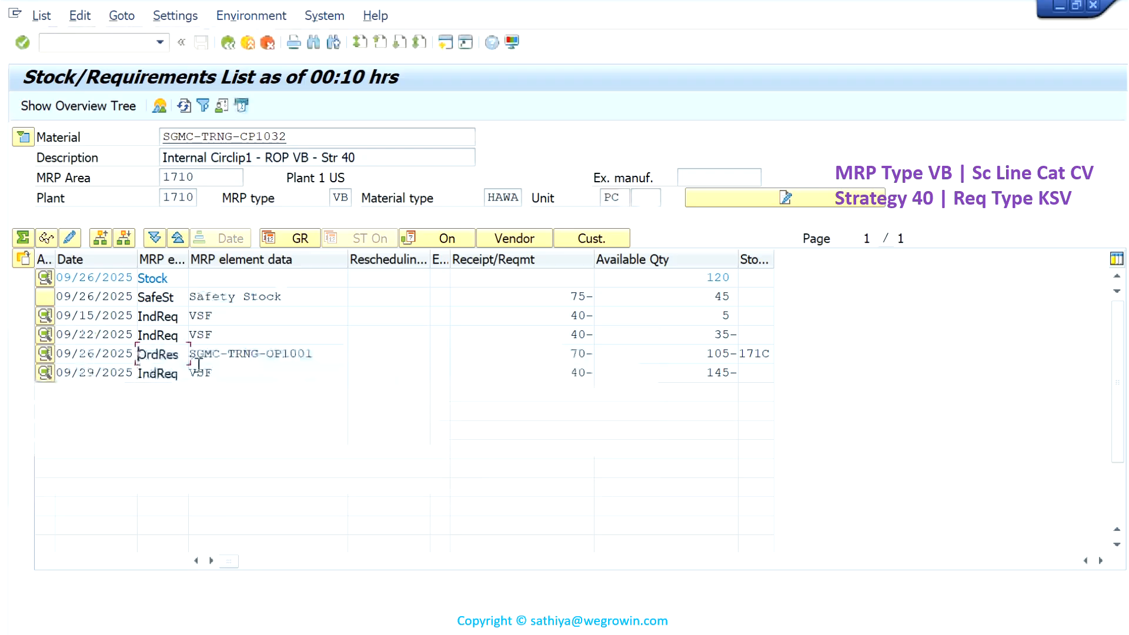
- Turn on the filter for the SGMC-TRNG-CP1032 list and apply selection rule SAP00002 SAP Requirements and Stocks
{"action": "left_click", "coordinate": [202, 106]}
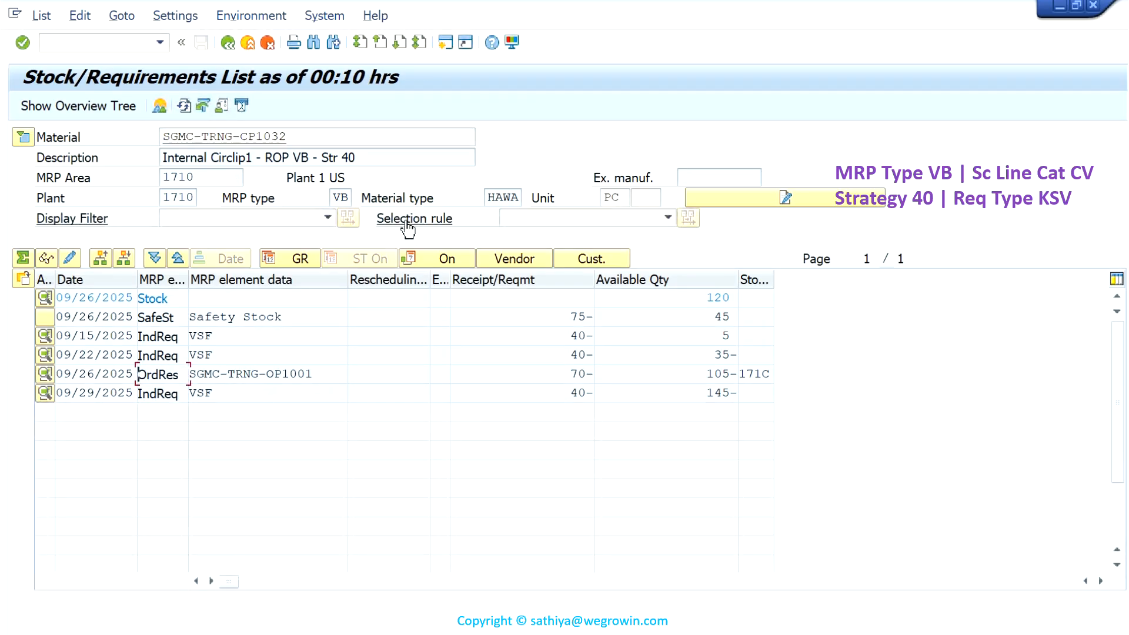
{"action": "left_click", "coordinate": [668, 218]}
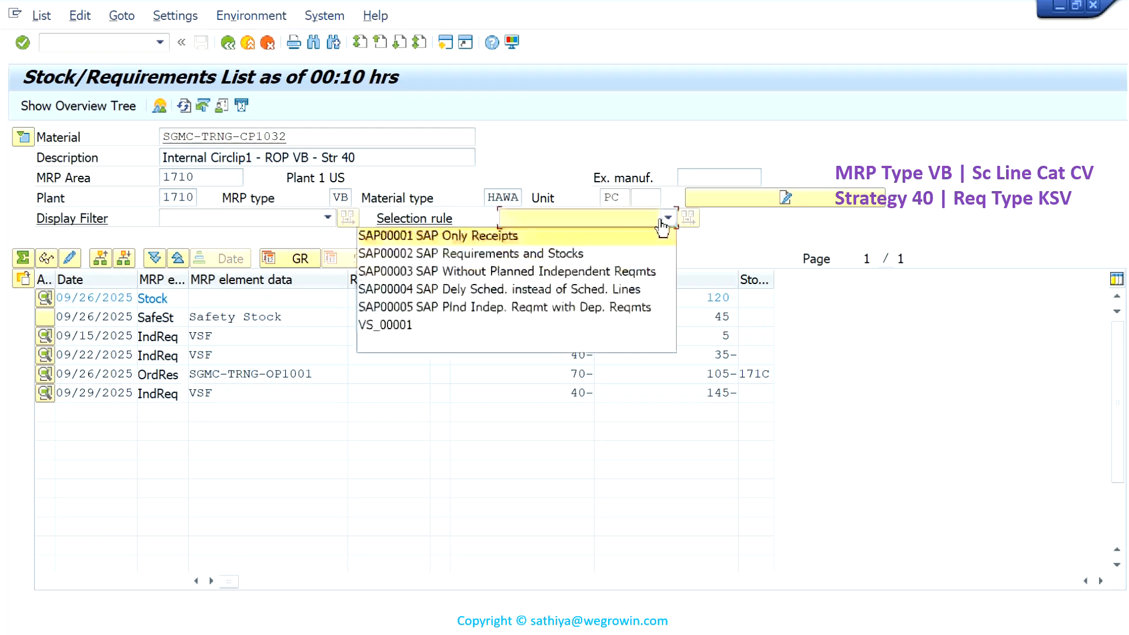
{"action": "left_click", "coordinate": [575, 253]}
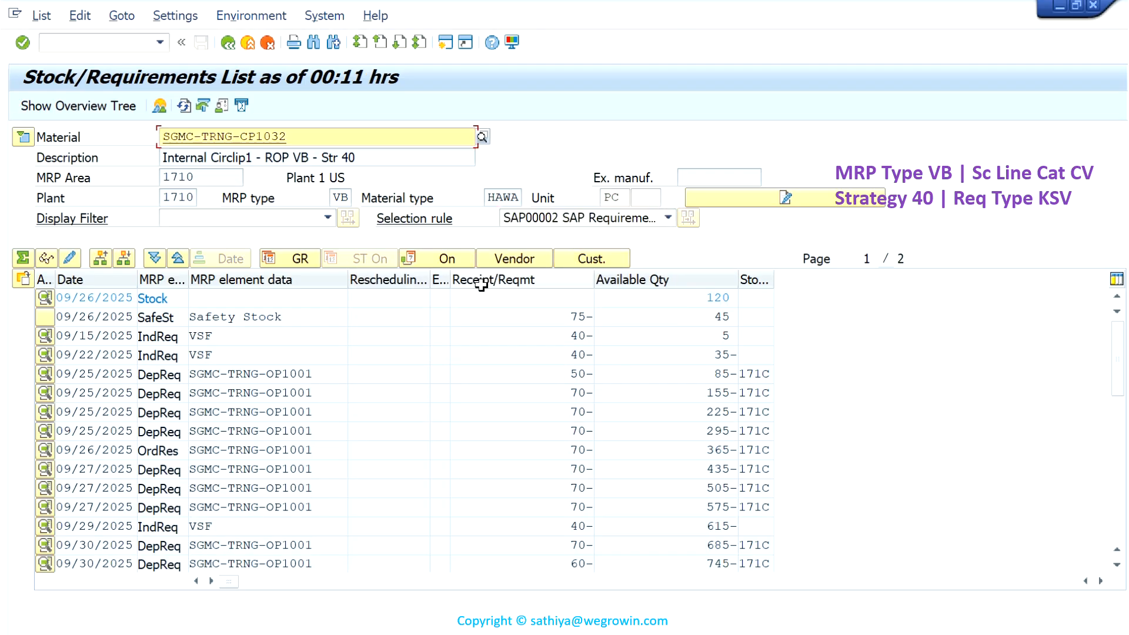
- Examine the pegged requirement and planned order of the first 09/25/2025 dependent requirement, and close its details
{"action": "left_click", "coordinate": [183, 394]}
{"action": "left_click_drag", "start_coordinate": [184, 394], "coordinate": [149, 394]}
{"action": "left_click", "coordinate": [187, 373]}
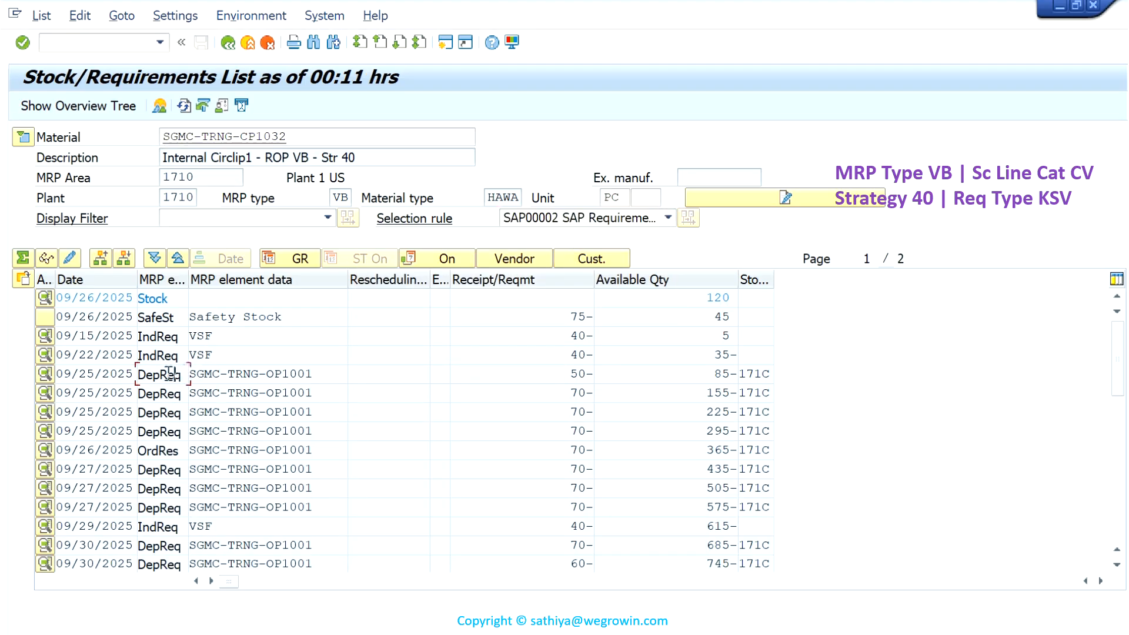
{"action": "left_click", "coordinate": [235, 374]}
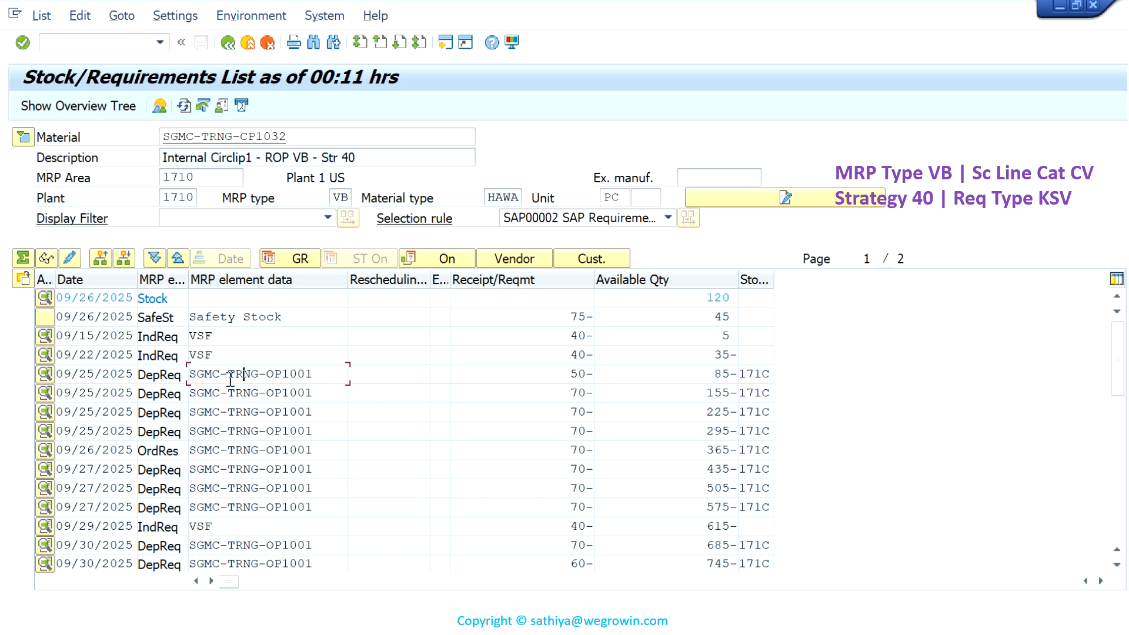
{"action": "left_click", "coordinate": [46, 374]}
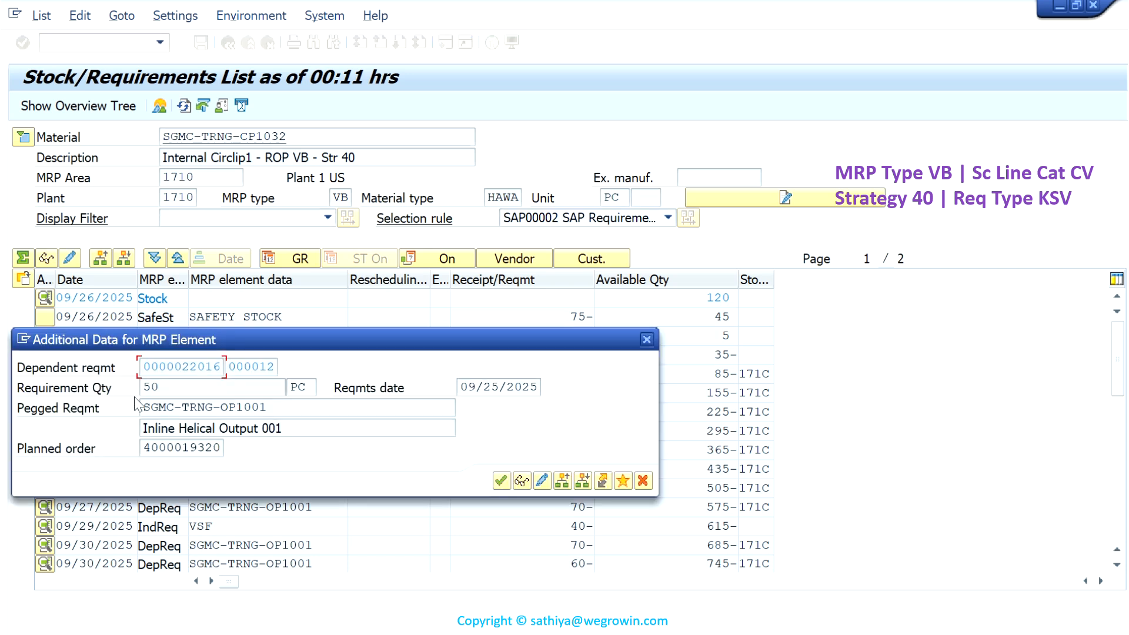
{"action": "left_click_drag", "start_coordinate": [277, 414], "coordinate": [231, 449]}
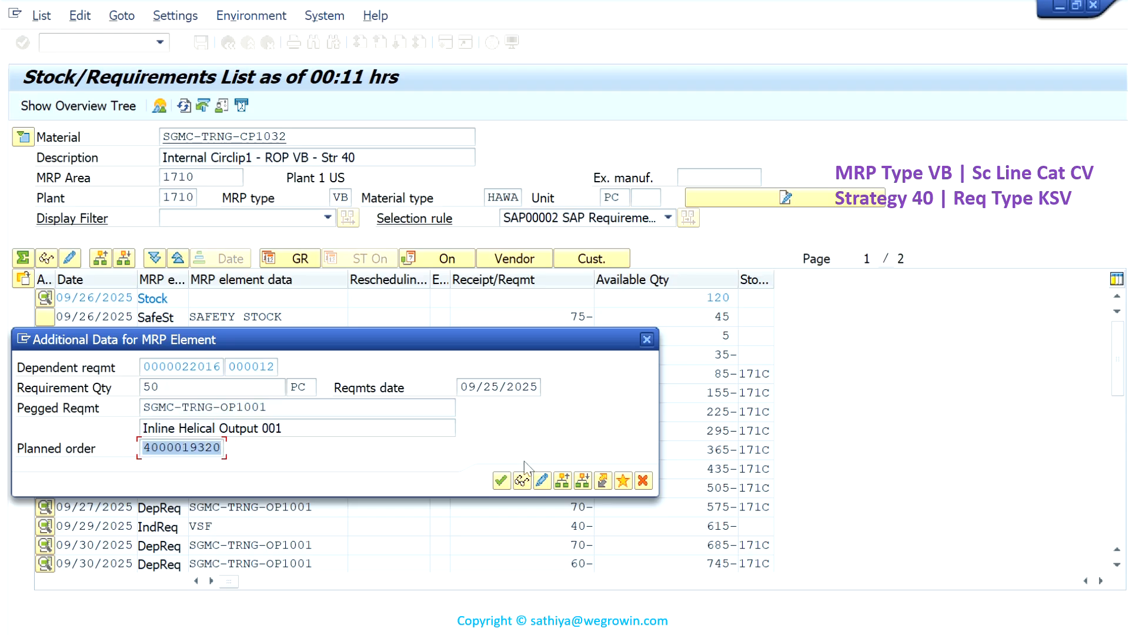
{"action": "left_click", "coordinate": [644, 482]}
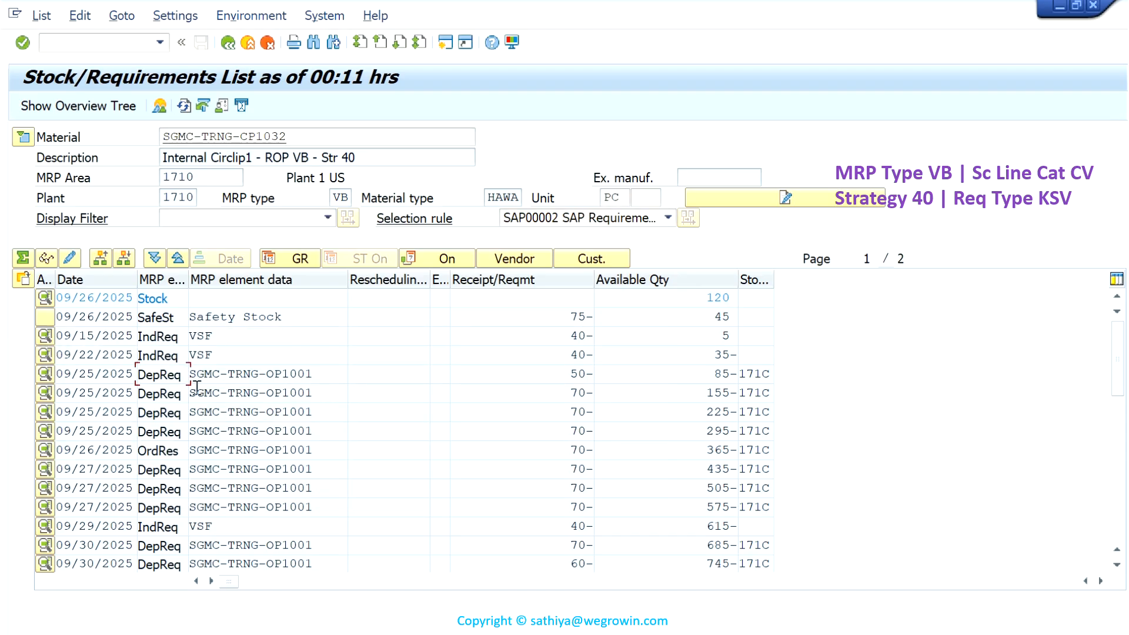
- Display the field help for the MRP element of a dependent requirement and enlarge the help window
{"action": "double_click", "coordinate": [162, 377]}
{"action": "scroll", "coordinate": [329, 257], "scroll_direction": "down", "scroll_amount": 3}
{"action": "scroll", "coordinate": [330, 257], "scroll_direction": "down", "scroll_amount": 3}
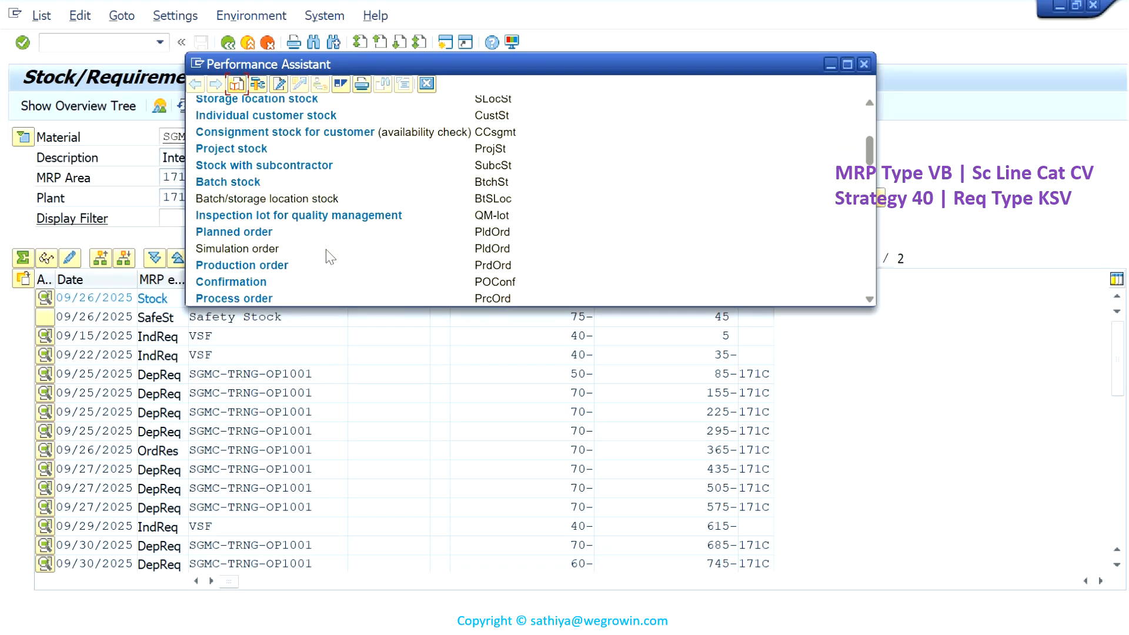
{"action": "left_click_drag", "start_coordinate": [400, 310], "coordinate": [392, 424]}
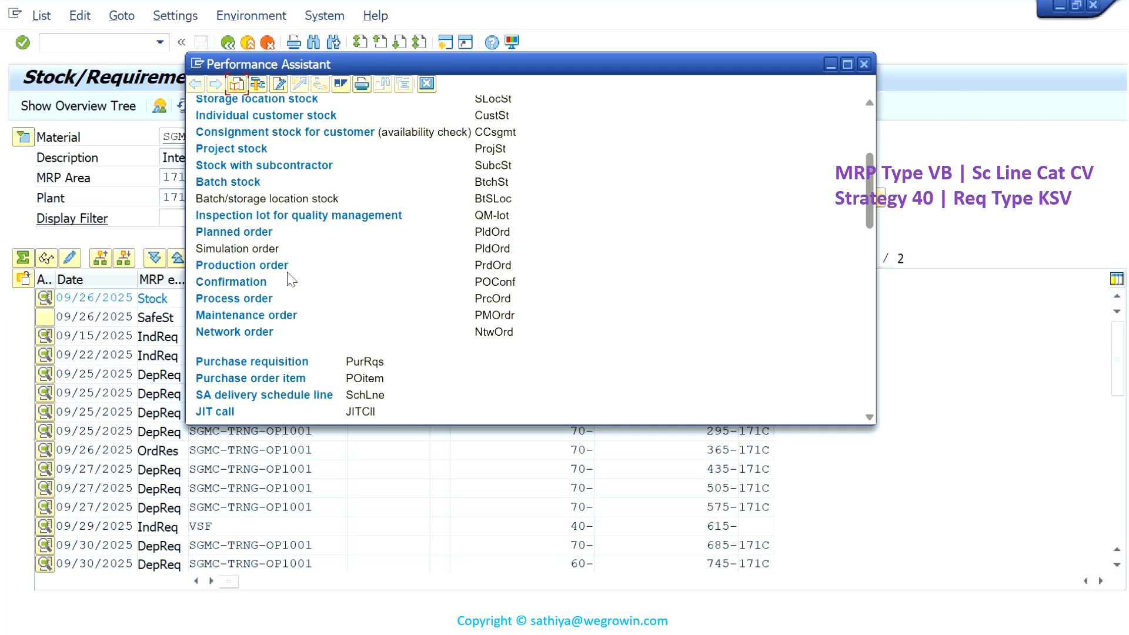
- Read through the help's list of MRP element descriptions and keys, from stock types to reservations
{"action": "scroll", "coordinate": [276, 283], "scroll_direction": "up", "scroll_amount": 3}
{"action": "scroll", "coordinate": [291, 274], "scroll_direction": "down", "scroll_amount": 6}
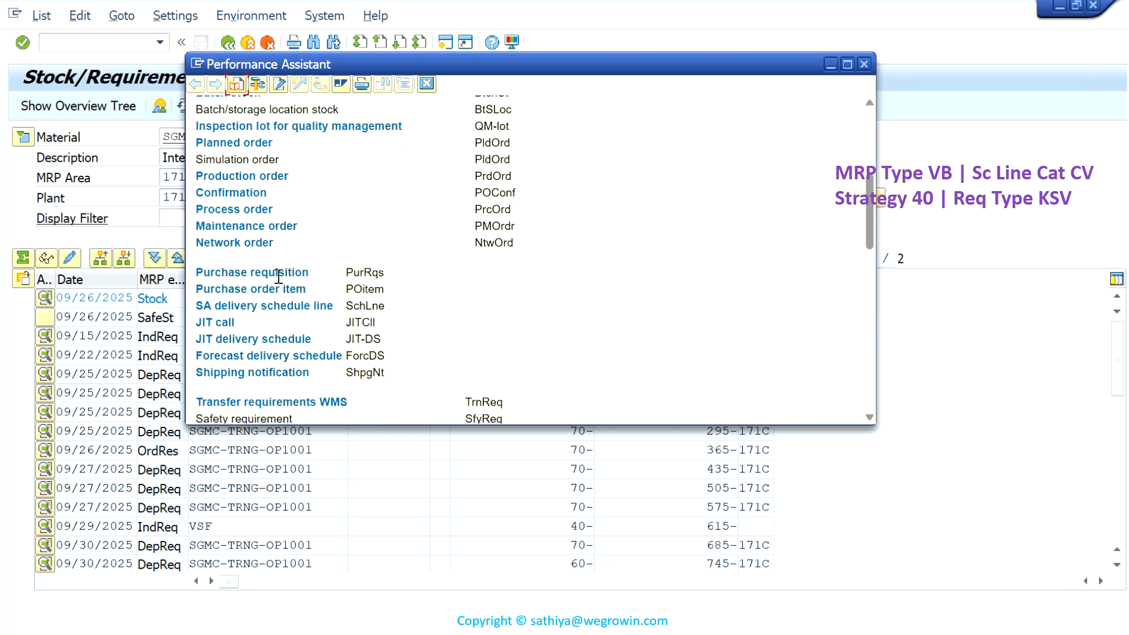
{"action": "scroll", "coordinate": [279, 277], "scroll_direction": "down", "scroll_amount": 6}
{"action": "scroll", "coordinate": [279, 281], "scroll_direction": "down", "scroll_amount": 2}
{"action": "scroll", "coordinate": [279, 287], "scroll_direction": "up", "scroll_amount": 2}
{"action": "scroll", "coordinate": [279, 287], "scroll_direction": "down", "scroll_amount": 4}
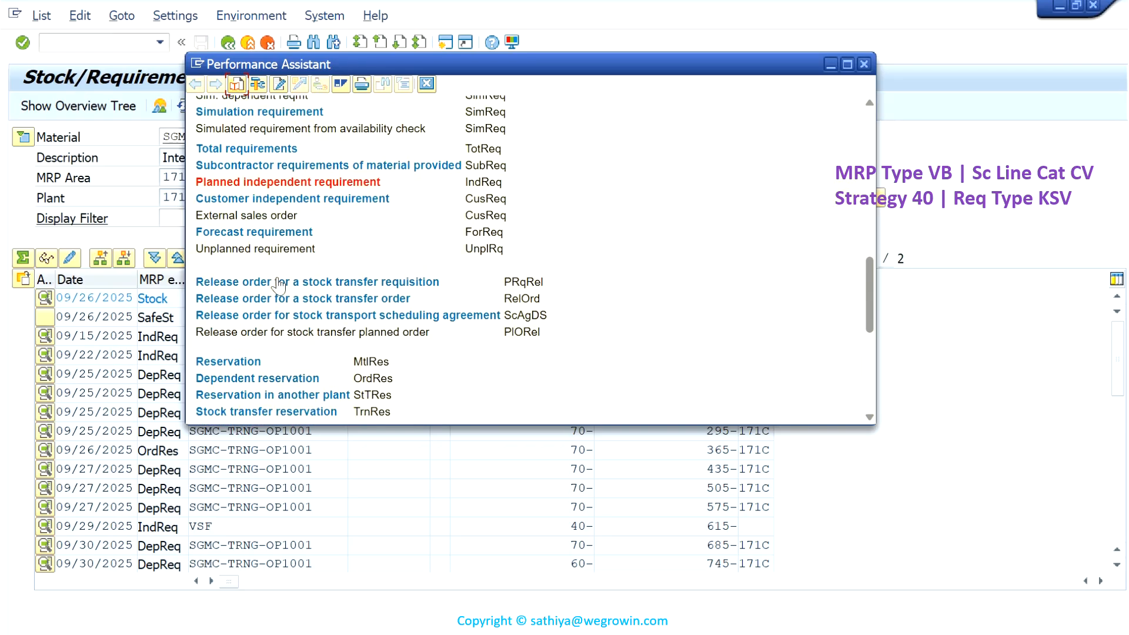
{"action": "scroll", "coordinate": [279, 286], "scroll_direction": "down", "scroll_amount": 3}
{"action": "scroll", "coordinate": [278, 285], "scroll_direction": "up", "scroll_amount": 15}
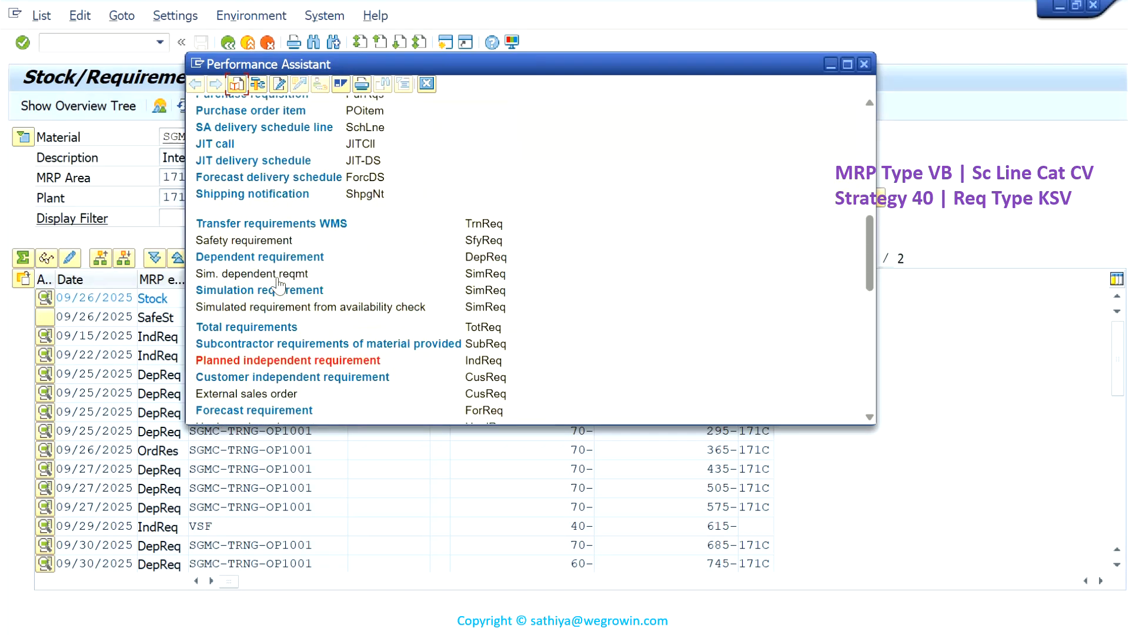
{"action": "scroll", "coordinate": [279, 286], "scroll_direction": "up", "scroll_amount": 3}
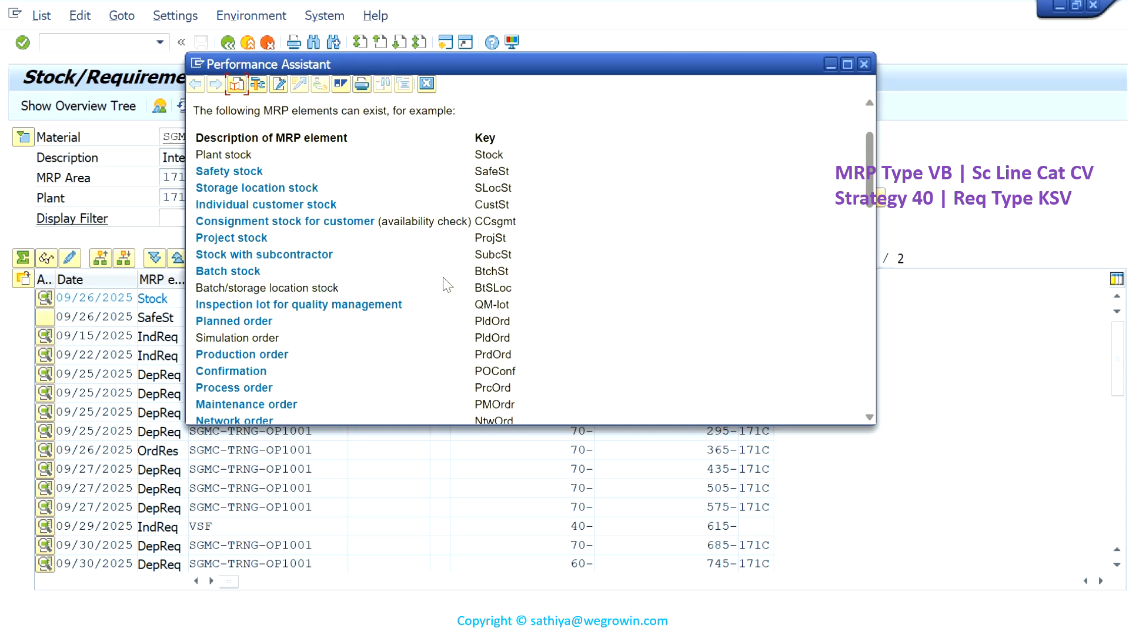
- Read the remaining MRP element keys in the help, from orders to requirements and reservations, and close the help window
{"action": "scroll", "coordinate": [447, 286], "scroll_direction": "down", "scroll_amount": 4}
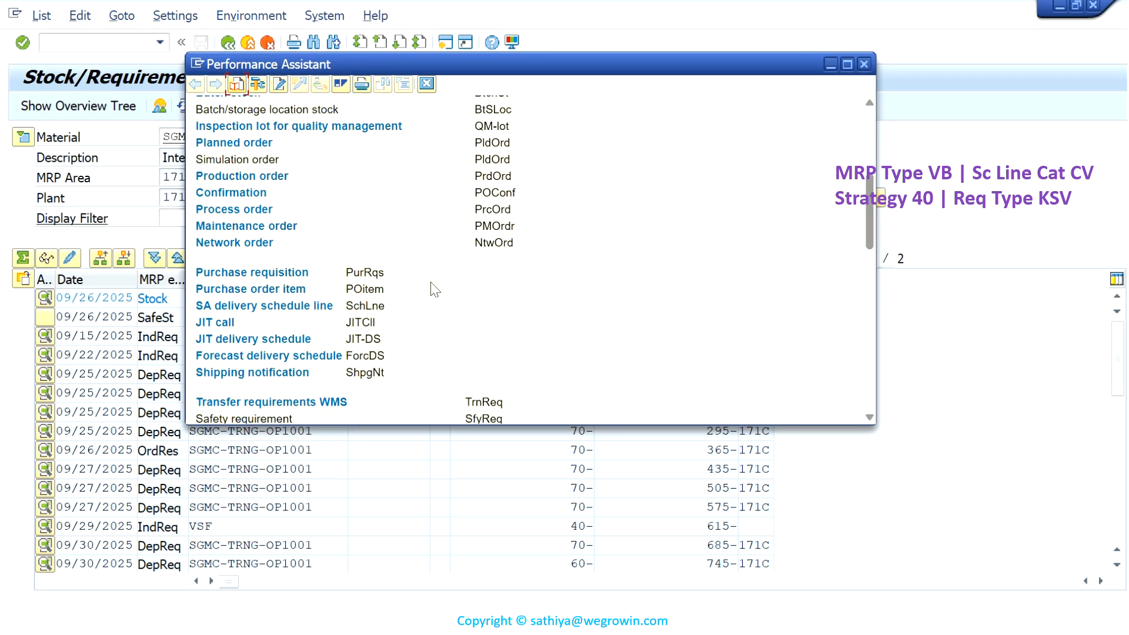
{"action": "scroll", "coordinate": [435, 289], "scroll_direction": "down", "scroll_amount": 2}
{"action": "scroll", "coordinate": [435, 289], "scroll_direction": "down", "scroll_amount": 2}
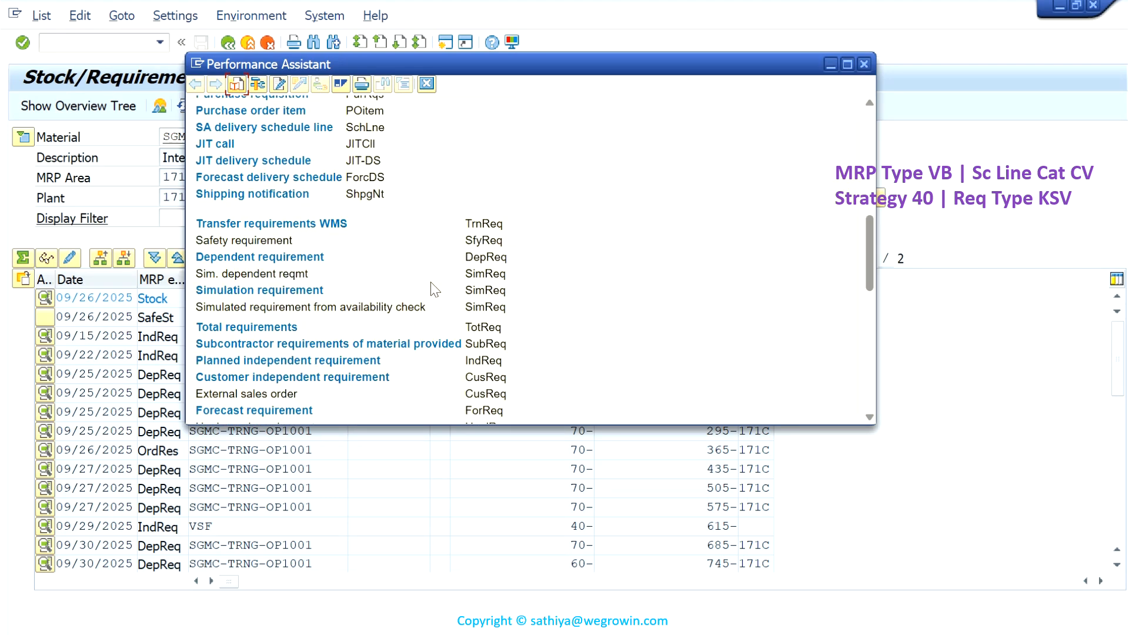
{"action": "left_click_drag", "start_coordinate": [464, 259], "coordinate": [526, 271]}
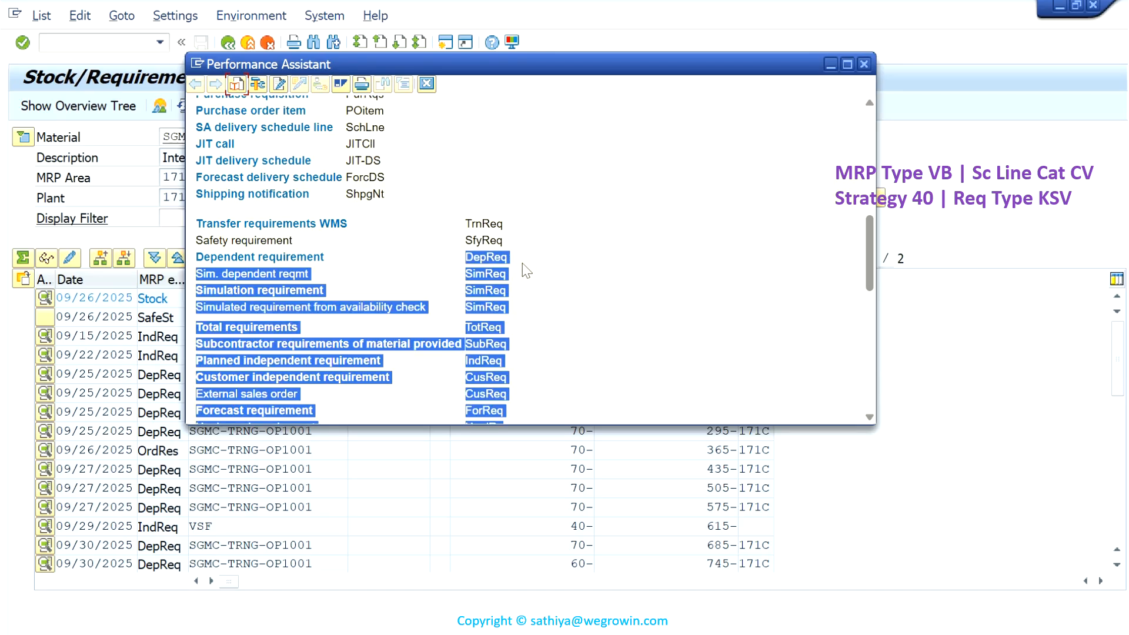
{"action": "left_click", "coordinate": [527, 271]}
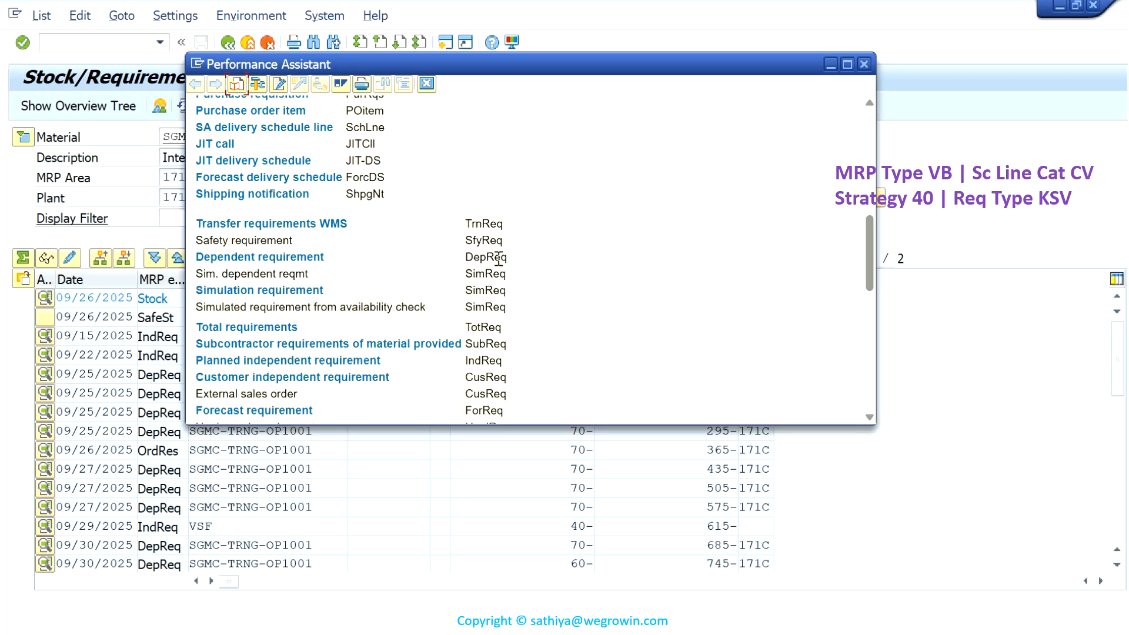
{"action": "scroll", "coordinate": [439, 291], "scroll_direction": "down", "scroll_amount": 2}
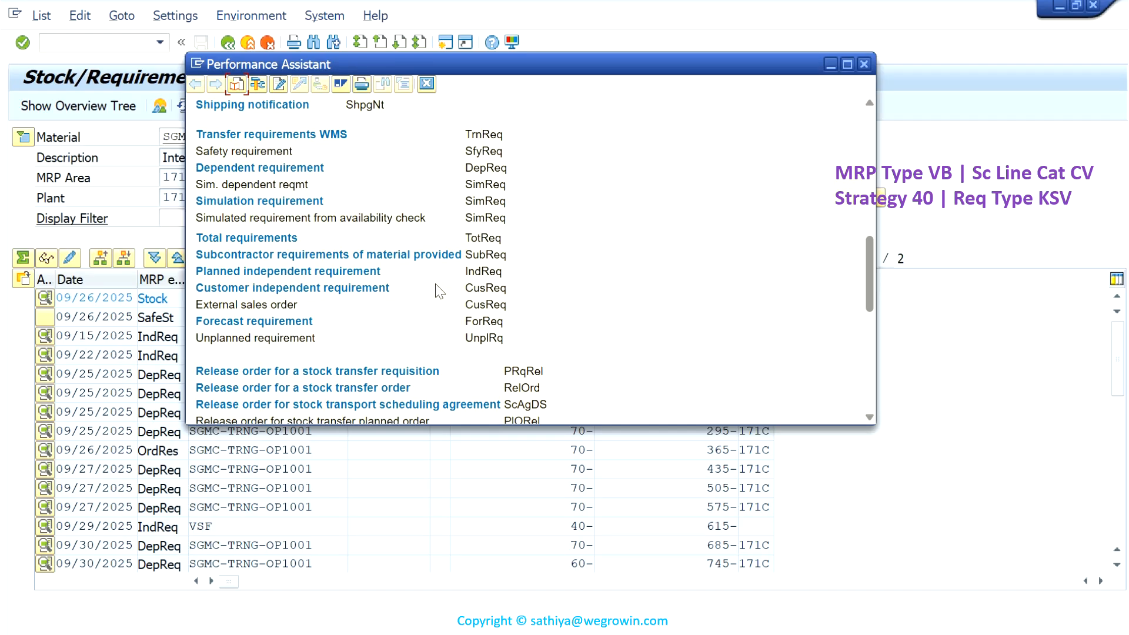
{"action": "scroll", "coordinate": [438, 291], "scroll_direction": "down", "scroll_amount": 3}
{"action": "scroll", "coordinate": [433, 290], "scroll_direction": "down", "scroll_amount": 1}
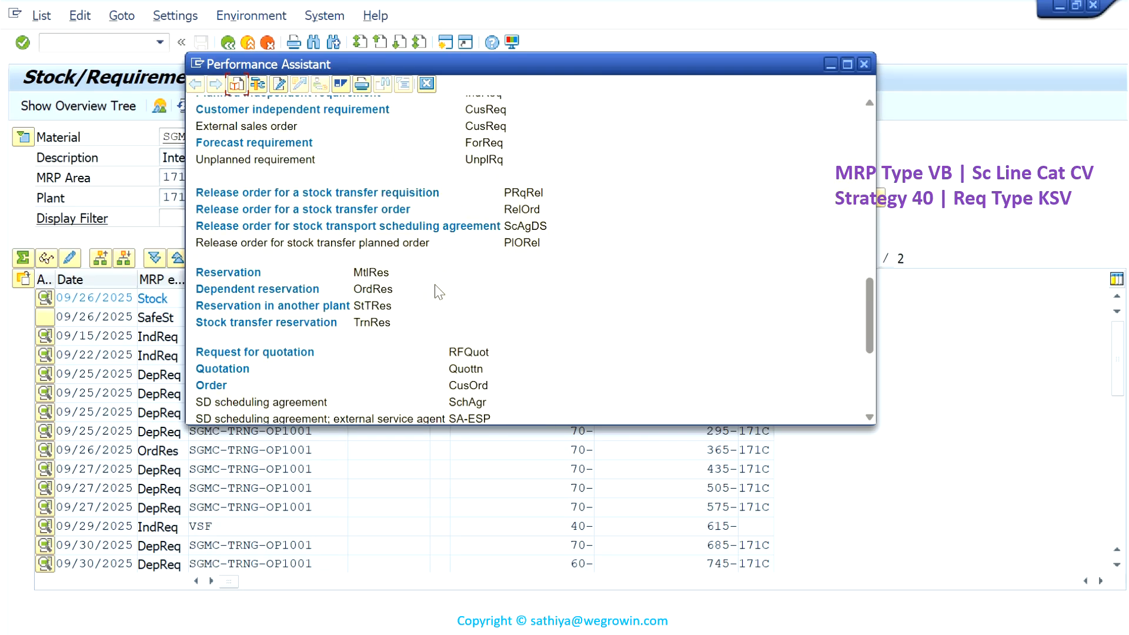
{"action": "left_click", "coordinate": [864, 64]}
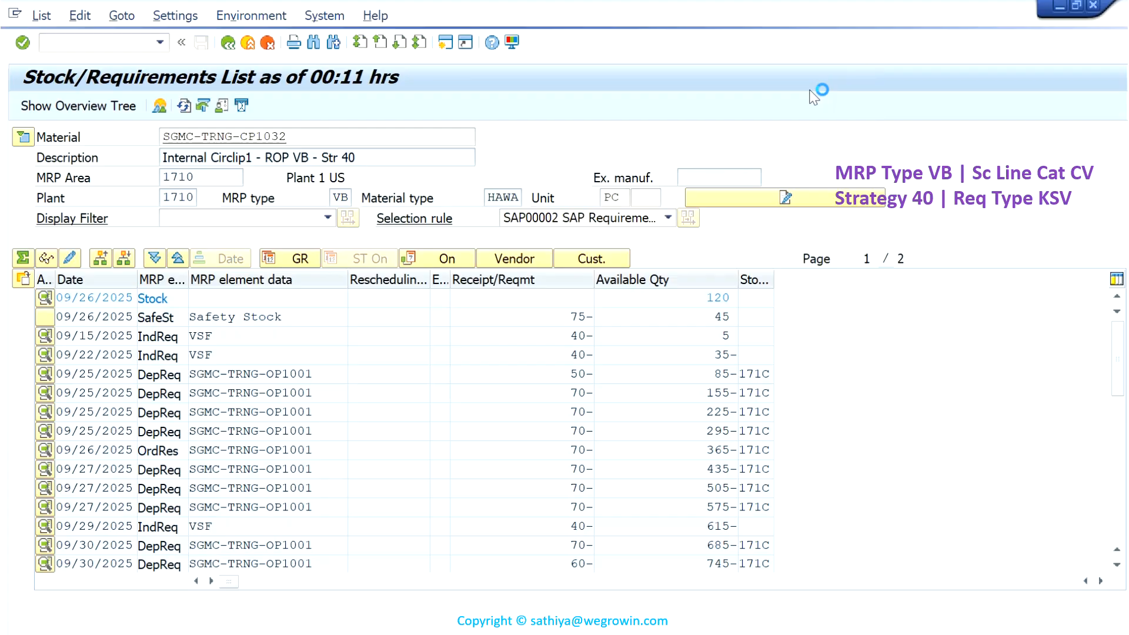
{"action": "mouse_move", "coordinate": [553, 7]}
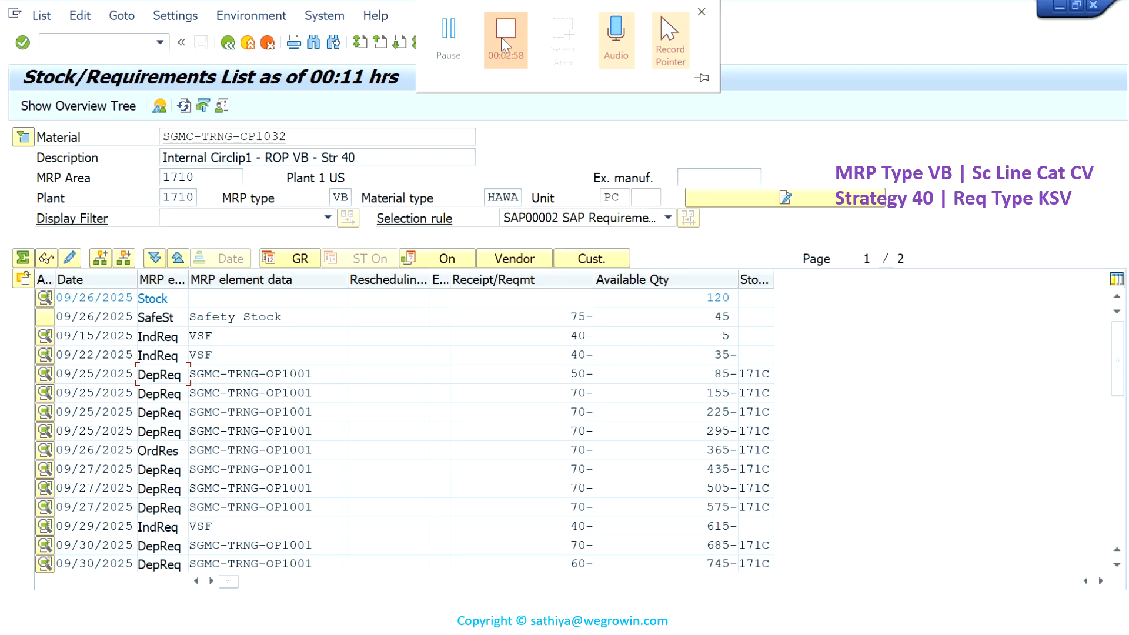
{"action": "left_click", "coordinate": [505, 44]}
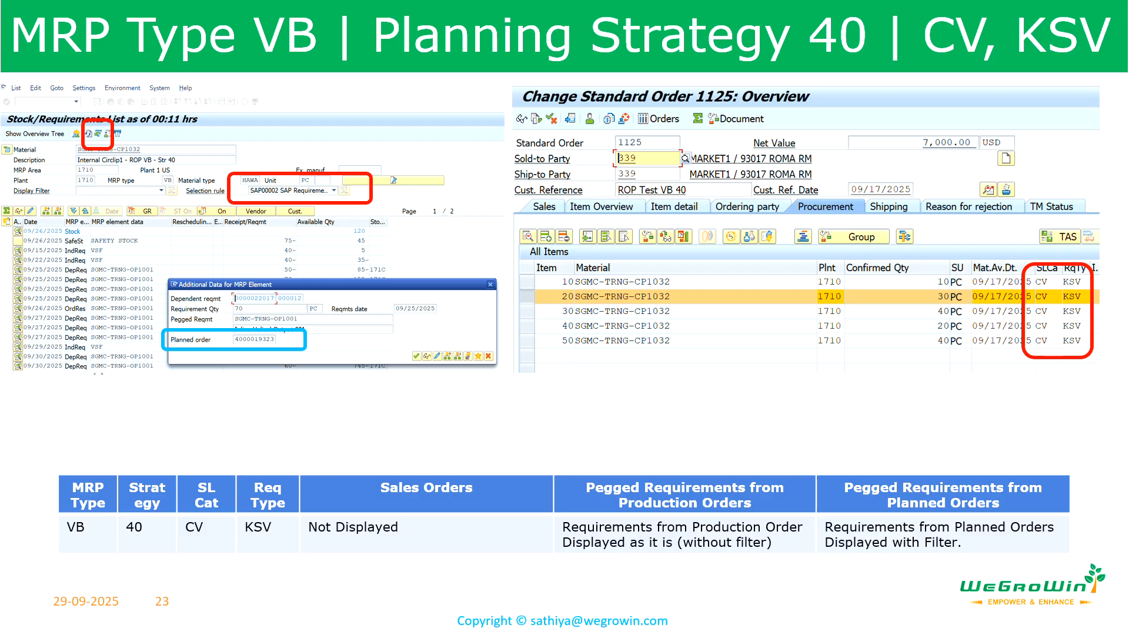
{"action": "key", "text": "Right"}
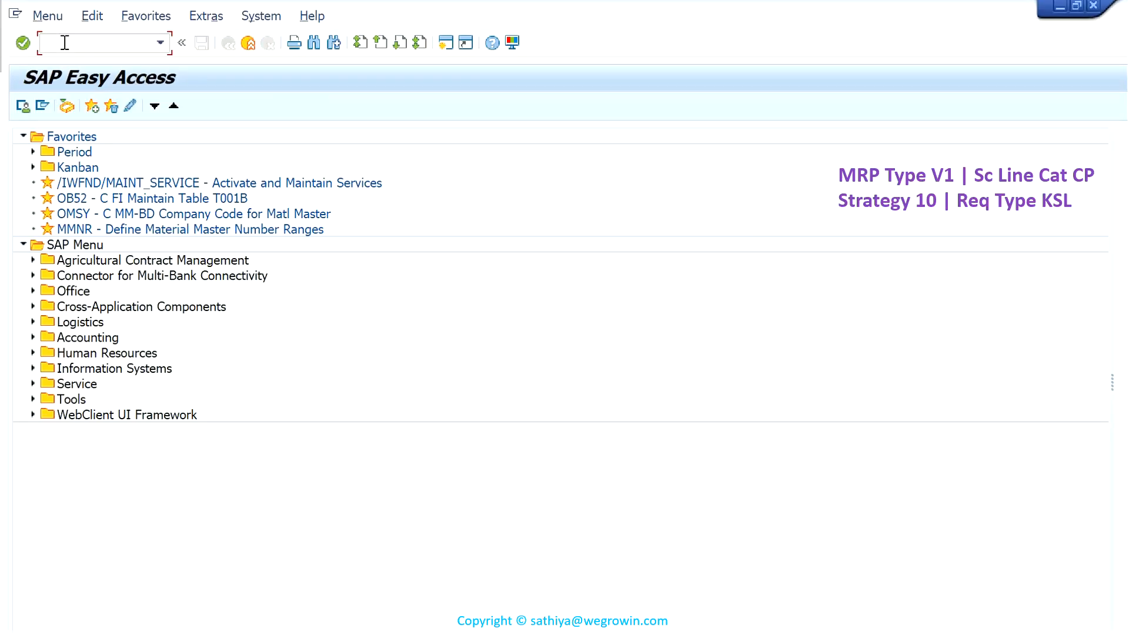
- Display the MRP views of material SGMC-TRNG-CP1033 for plant 1710 and storage location 171C
{"action": "type", "text": "MM03"}
{"action": "key", "text": "Return"}
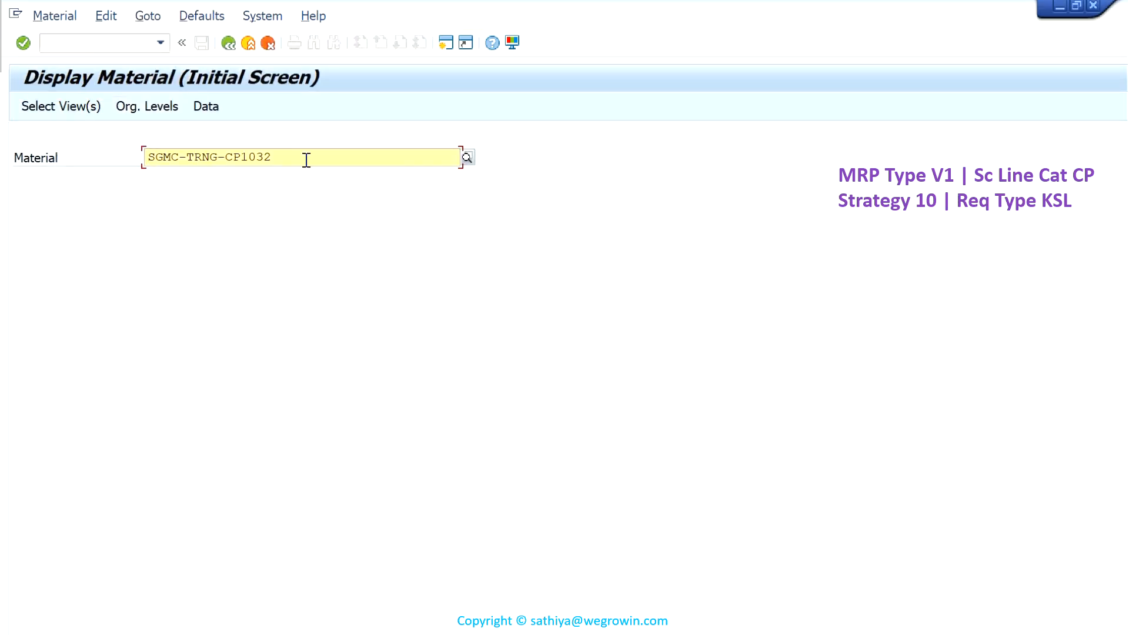
{"action": "key", "text": "BackSpace"}
{"action": "type", "text": "3"}
{"action": "key", "text": "Return"}
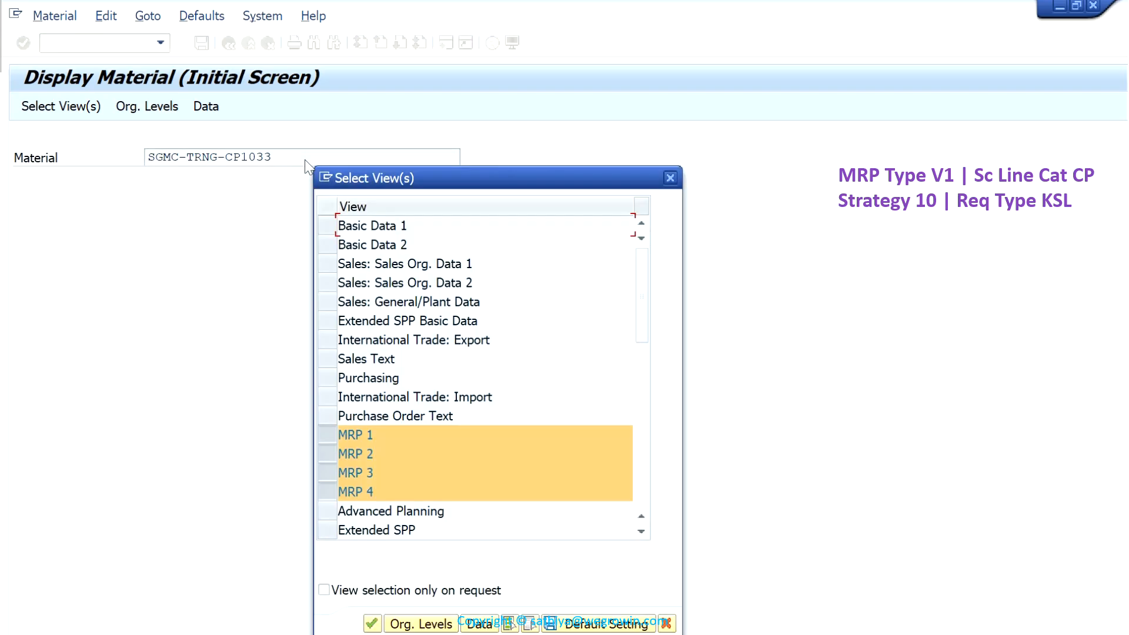
{"action": "key", "text": "Return"}
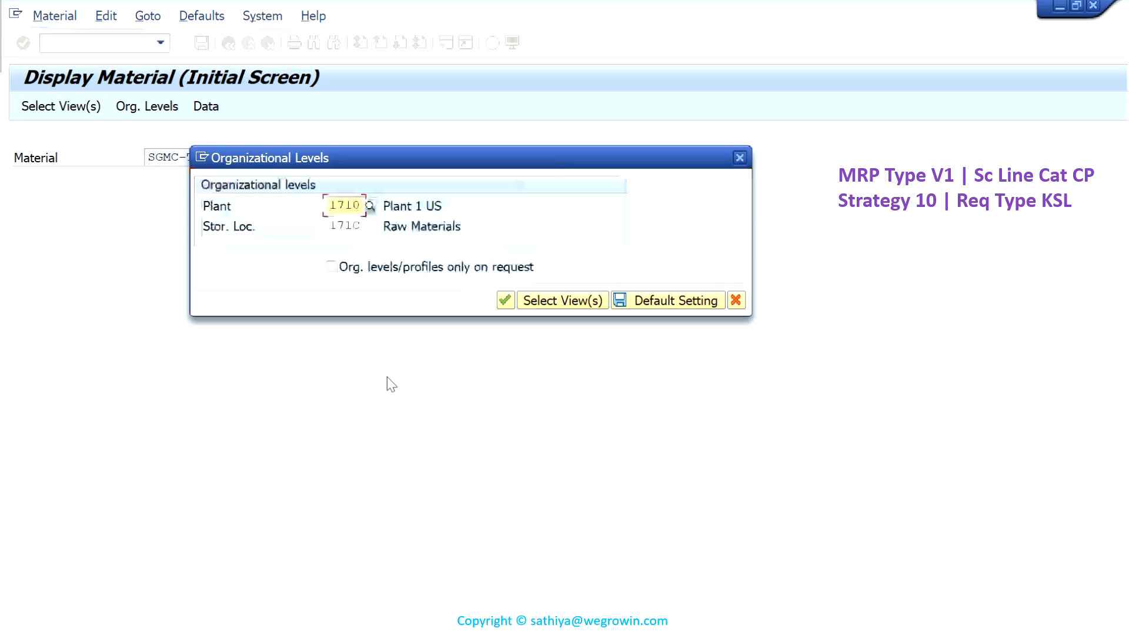
{"action": "key", "text": "Return"}
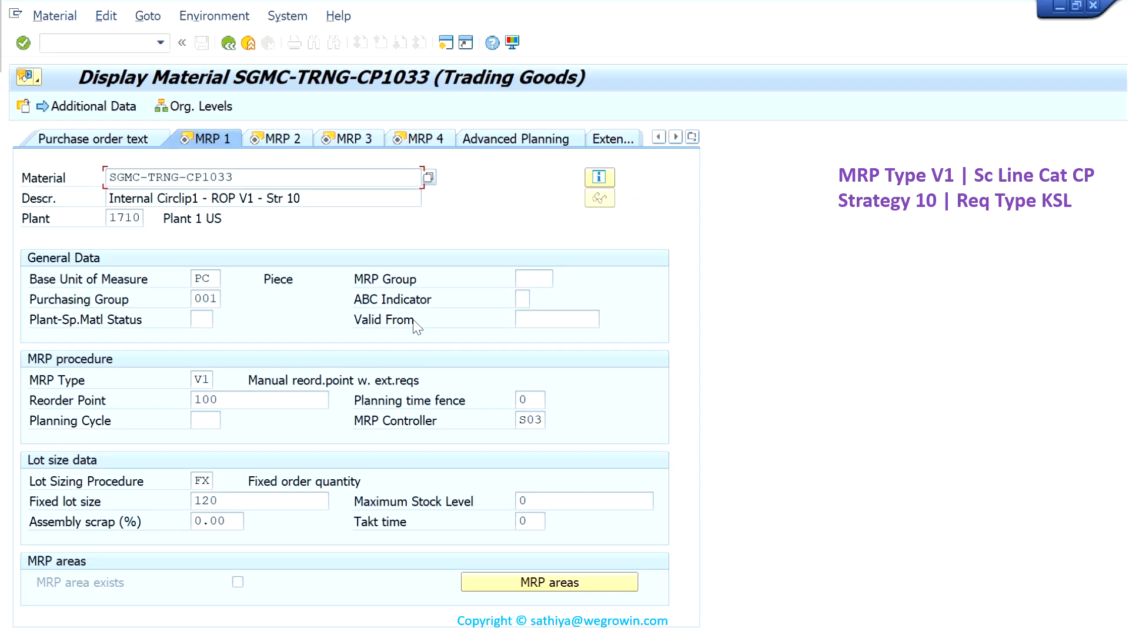
- Examine the MRP type, reorder point, lot size, safety stock and strategy group of SGMC-TRNG-CP1033
{"action": "left_click_drag", "start_coordinate": [210, 380], "coordinate": [175, 409]}
{"action": "left_click_drag", "start_coordinate": [222, 482], "coordinate": [189, 514]}
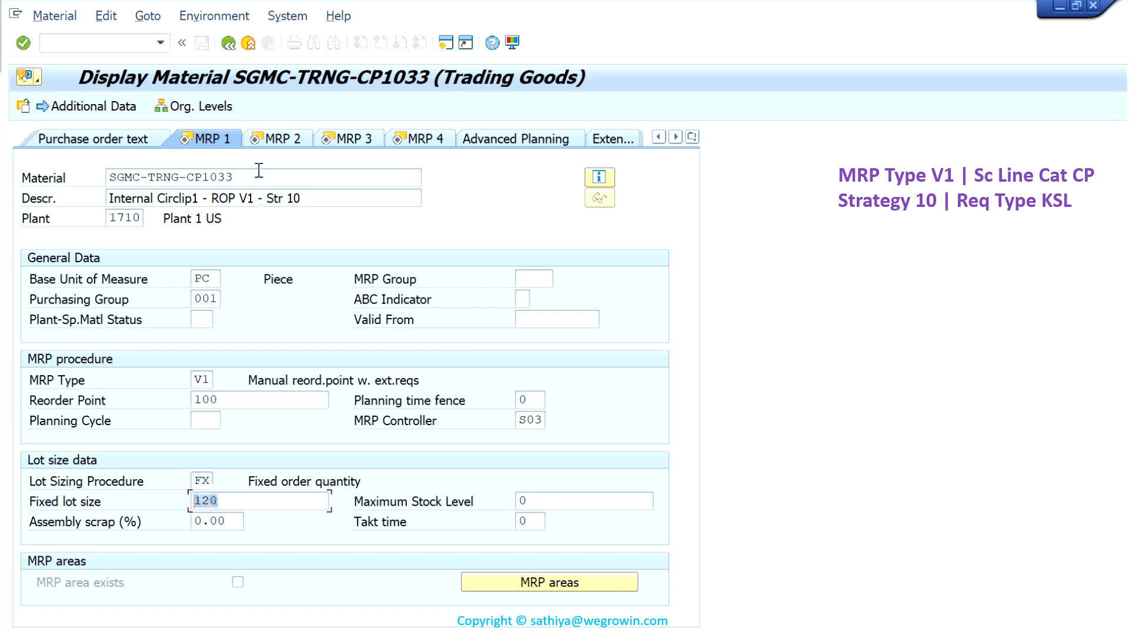
{"action": "left_click", "coordinate": [284, 139]}
{"action": "left_click_drag", "start_coordinate": [223, 540], "coordinate": [190, 546]}
{"action": "left_click", "coordinate": [233, 138]}
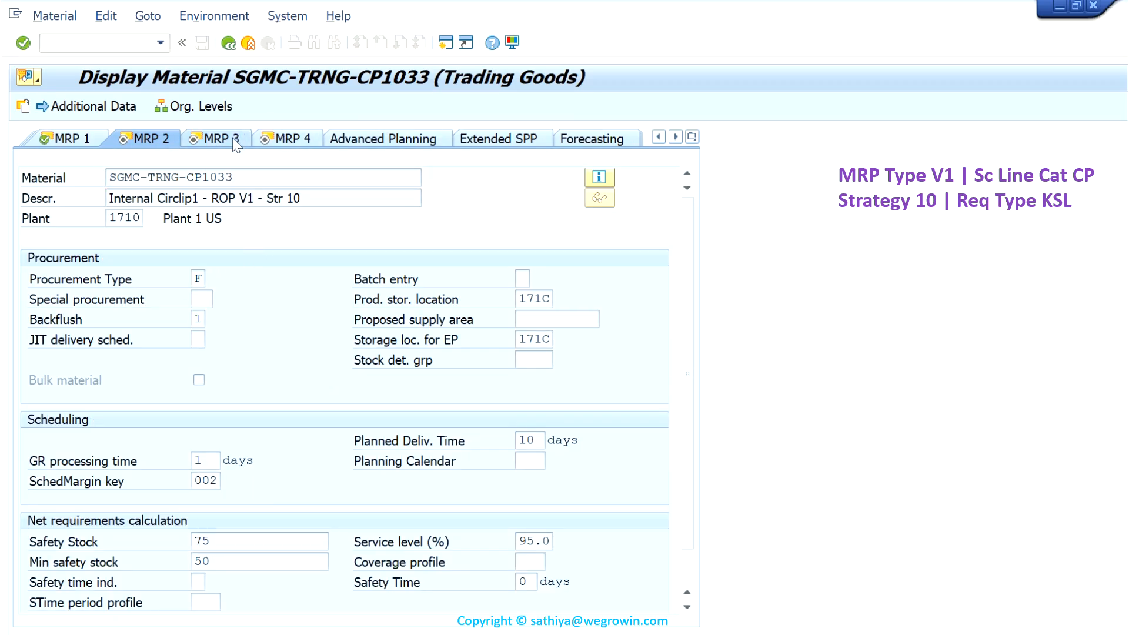
{"action": "left_click_drag", "start_coordinate": [211, 339], "coordinate": [191, 355]}
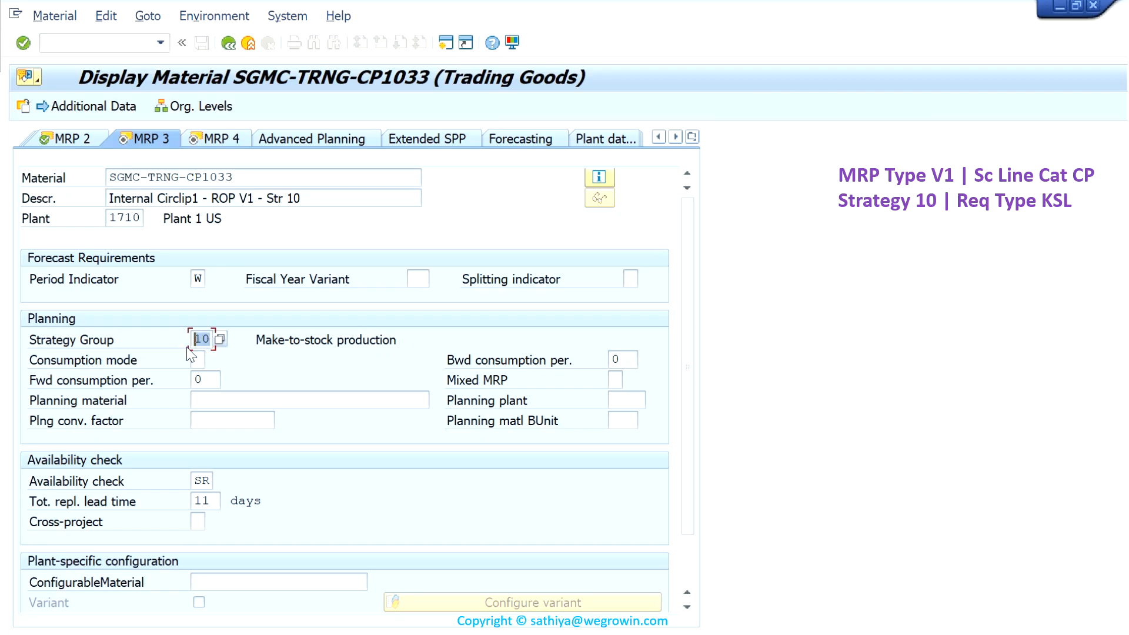
- Start transaction VA05 for the list of sales orders and enter material SGMC-TRNG-CP1033 as selection
{"action": "left_click", "coordinate": [136, 51]}
{"action": "type", "text": "/nva05"}
{"action": "key", "text": "Return"}
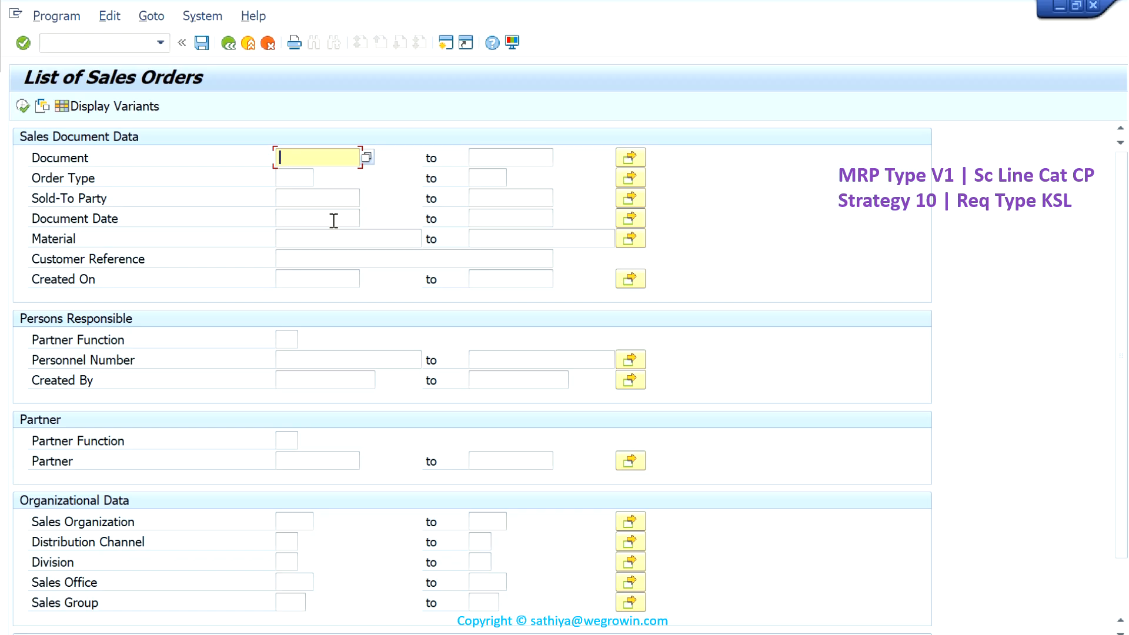
{"action": "left_click", "coordinate": [333, 235]}
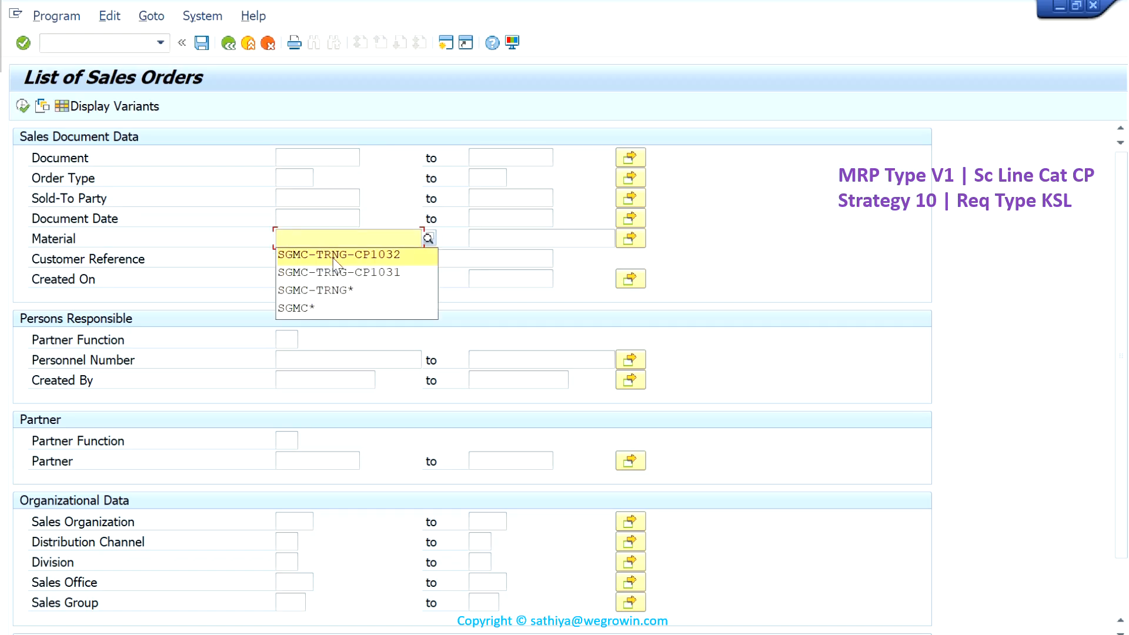
{"action": "left_click", "coordinate": [333, 257]}
{"action": "key", "text": "BackSpace"}
{"action": "type", "text": "33"}
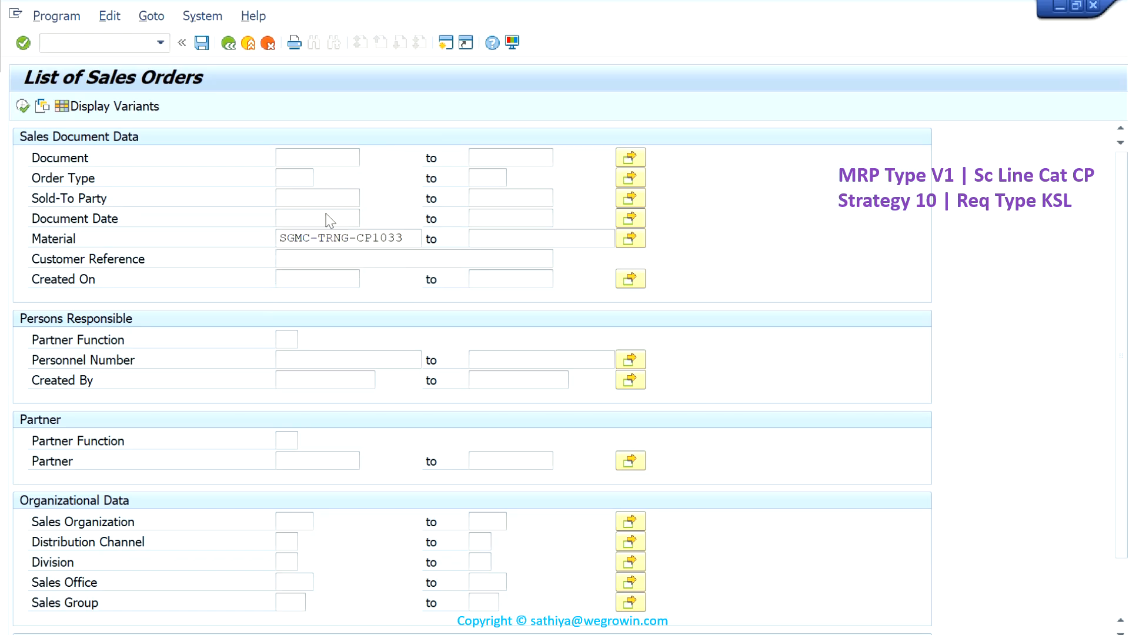
- Restrict the selection to sales organization 1710 and open sales orders, and run the list
{"action": "left_click", "coordinate": [297, 523]}
{"action": "type", "text": "1710"}
{"action": "scroll", "coordinate": [353, 529], "scroll_direction": "down", "scroll_amount": 2}
{"action": "scroll", "coordinate": [357, 528], "scroll_direction": "down", "scroll_amount": 1}
{"action": "left_click", "coordinate": [102, 596]}
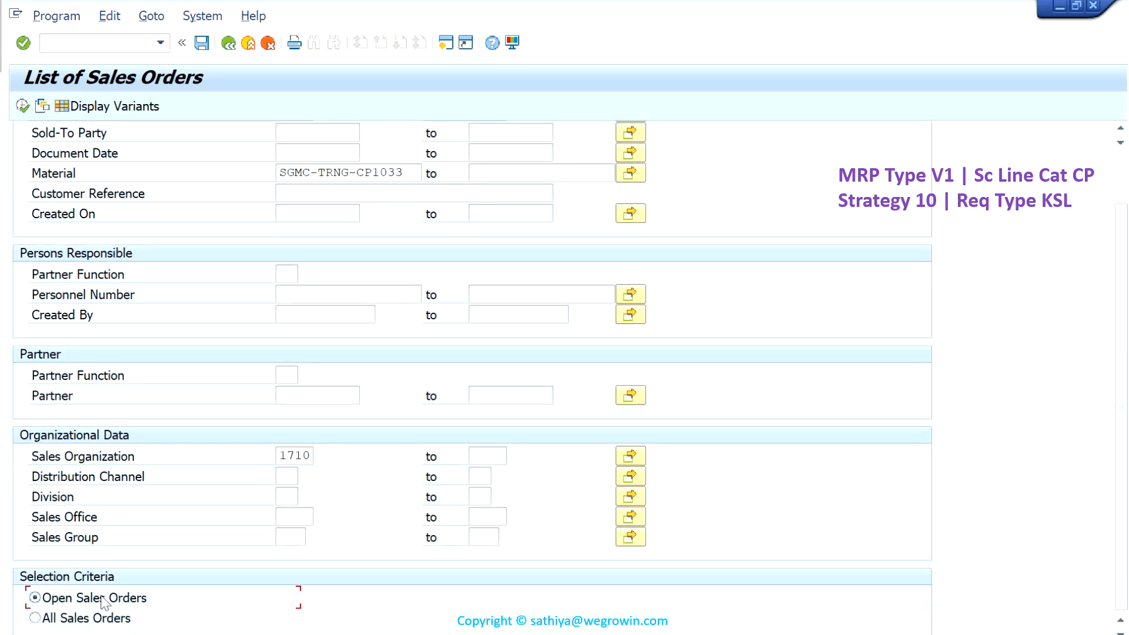
{"action": "left_click", "coordinate": [20, 111]}
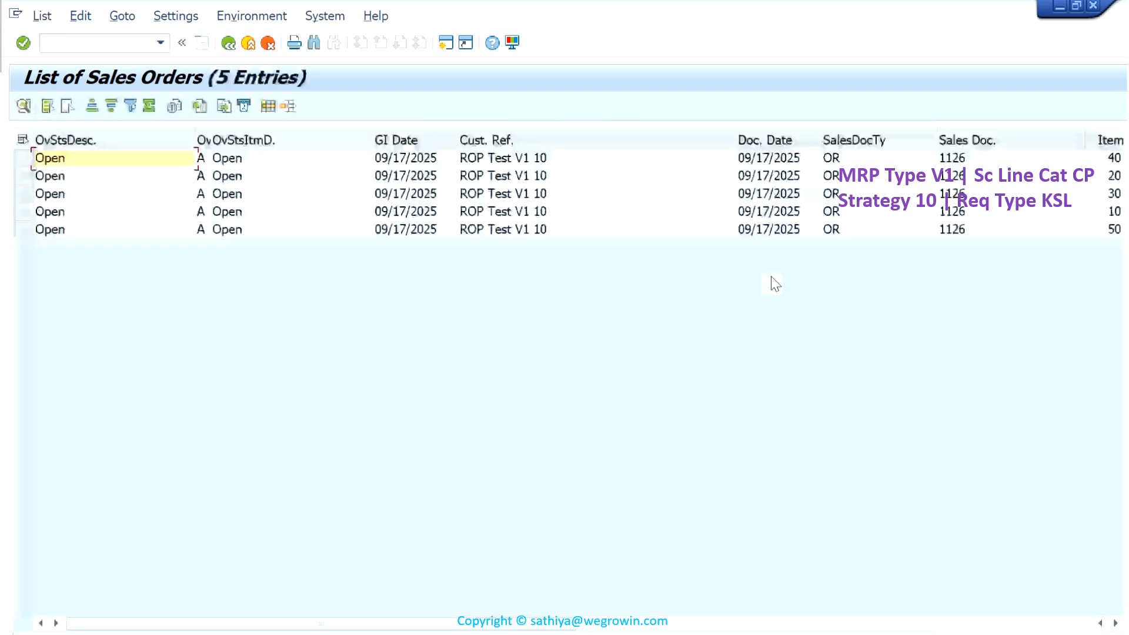
- Open the listed sales order, examine the schedule line category and requirement type of its items, and return to the list
{"action": "double_click", "coordinate": [951, 194]}
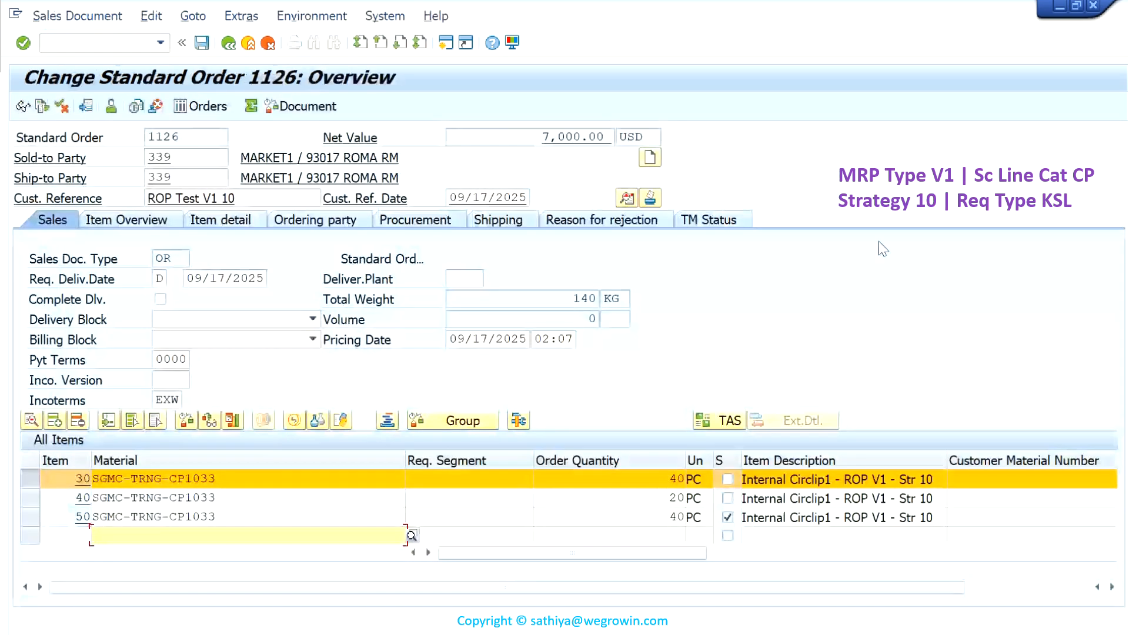
{"action": "left_click", "coordinate": [443, 220]}
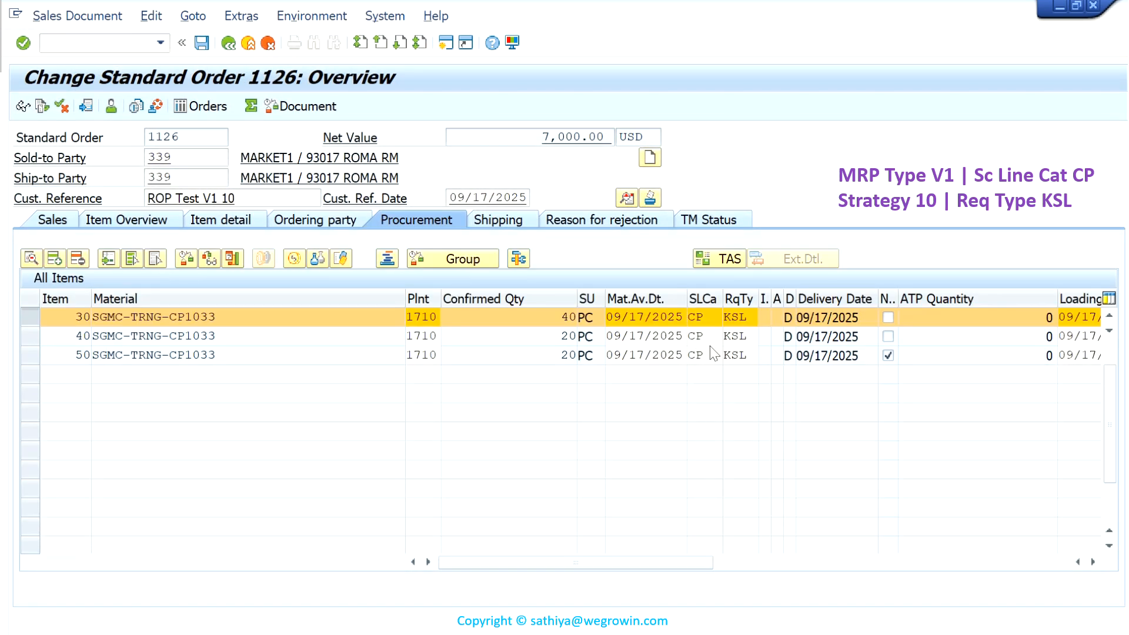
{"action": "scroll", "coordinate": [710, 347], "scroll_direction": "up", "scroll_amount": 2}
{"action": "left_click", "coordinate": [706, 320]}
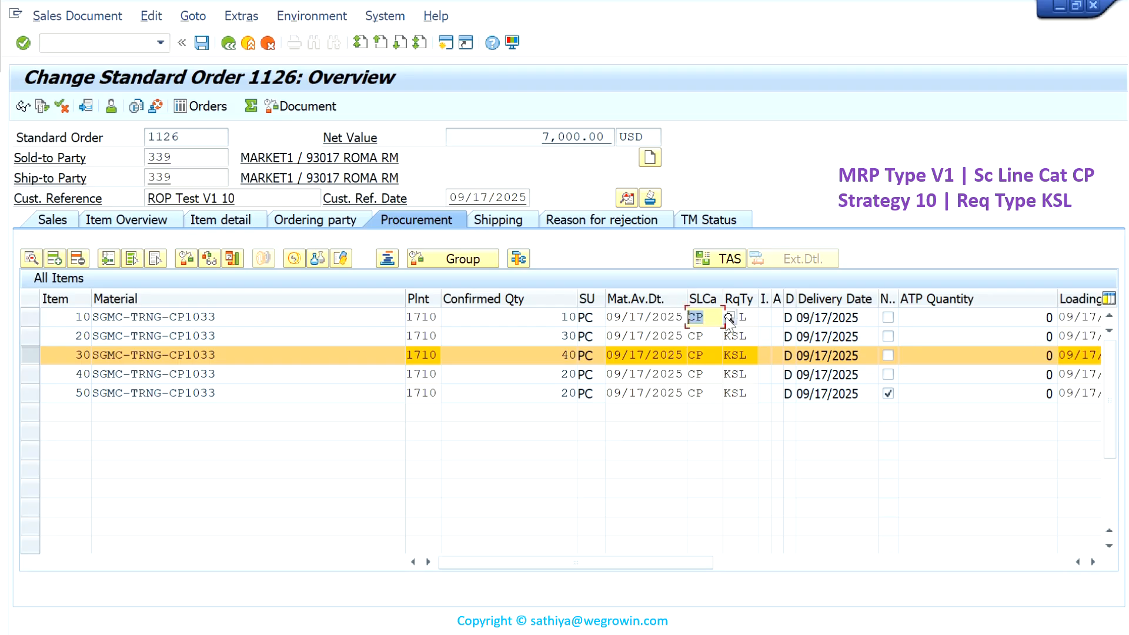
{"action": "left_click", "coordinate": [754, 321]}
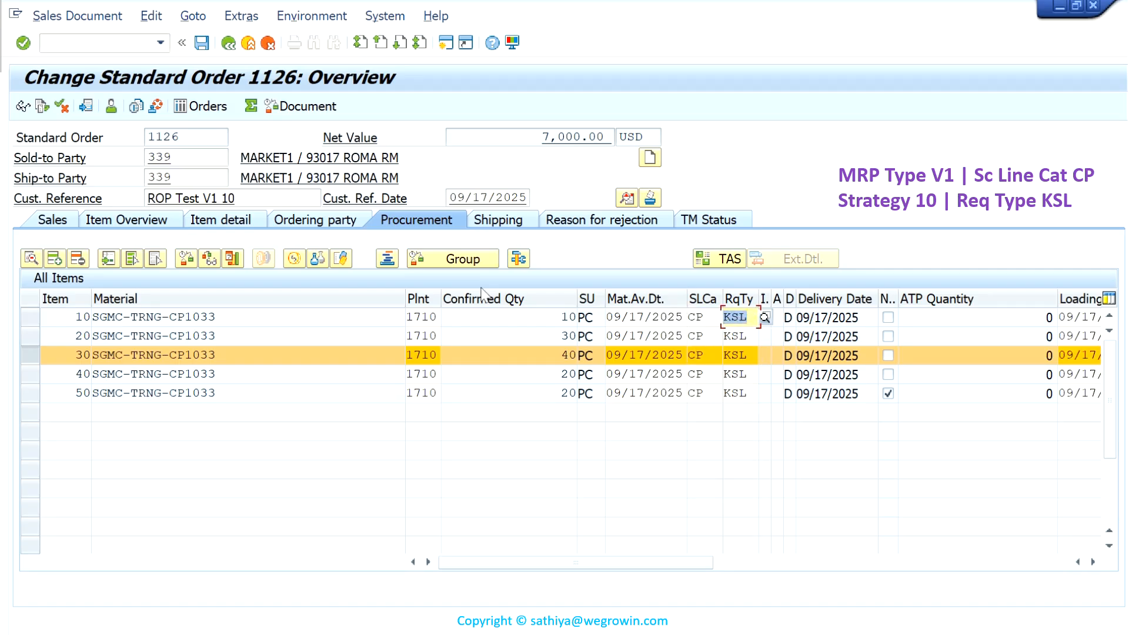
{"action": "left_click", "coordinate": [229, 43]}
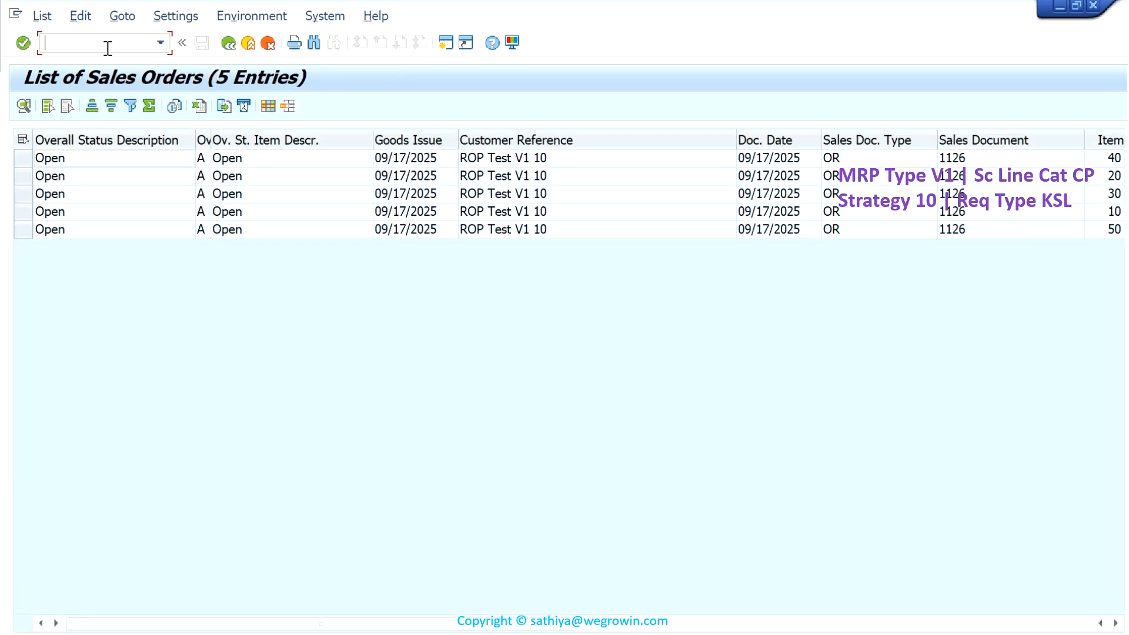
- Display the stock/requirements list of SGMC-TRNG-CP1033 in plant 1710 and examine its order reservation, customer orders and material description
{"action": "key", "text": "Return"}
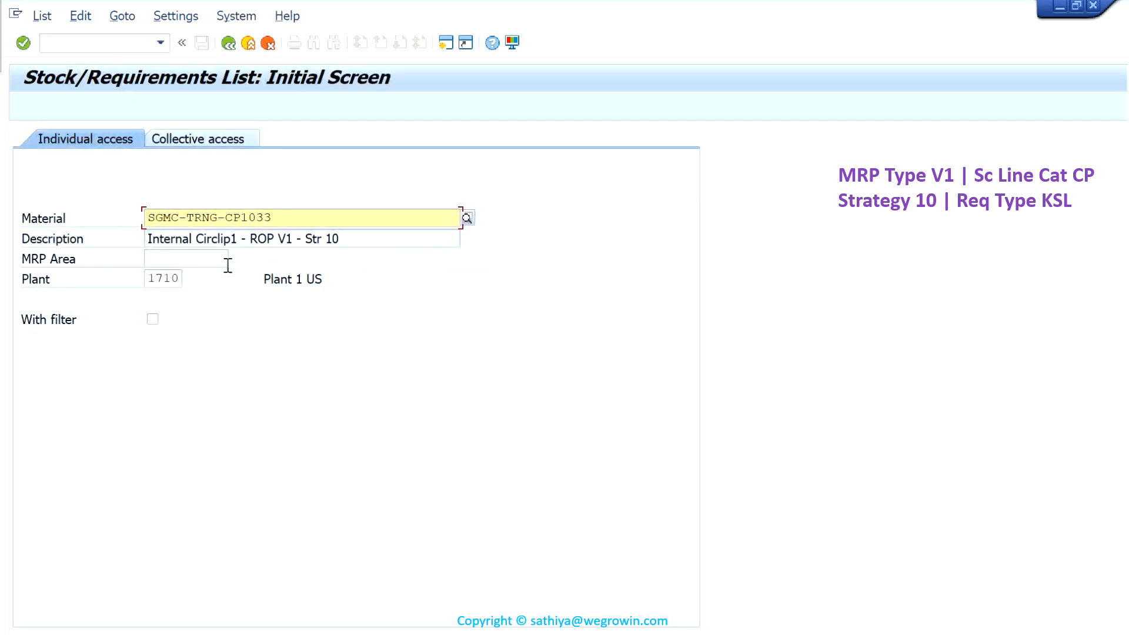
{"action": "key", "text": "Return"}
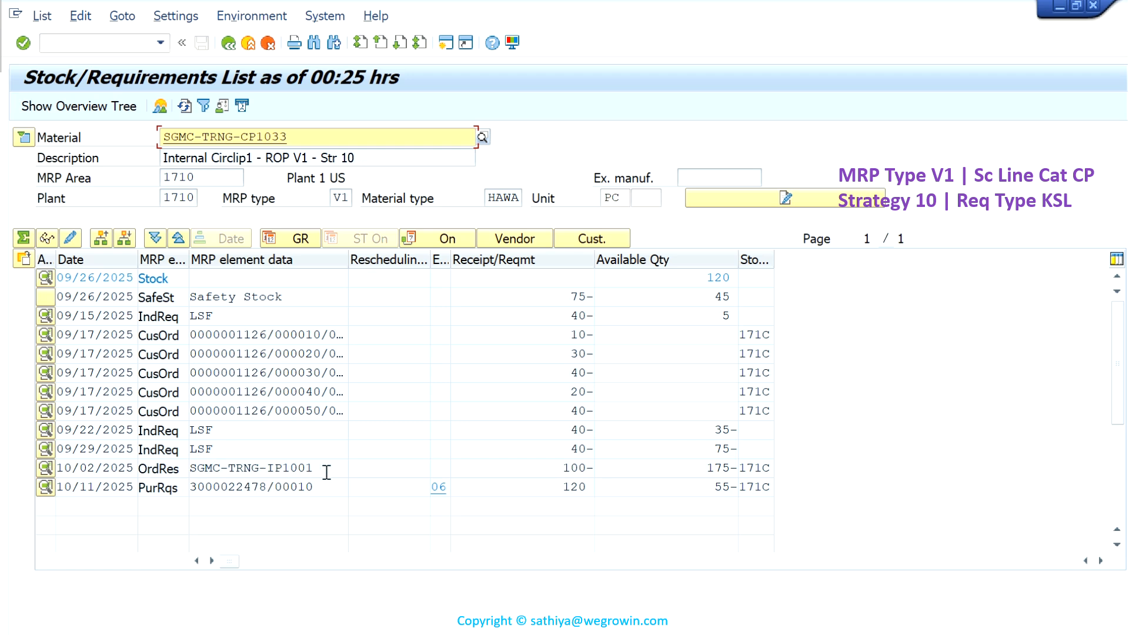
{"action": "left_click_drag", "start_coordinate": [327, 472], "coordinate": [223, 474]}
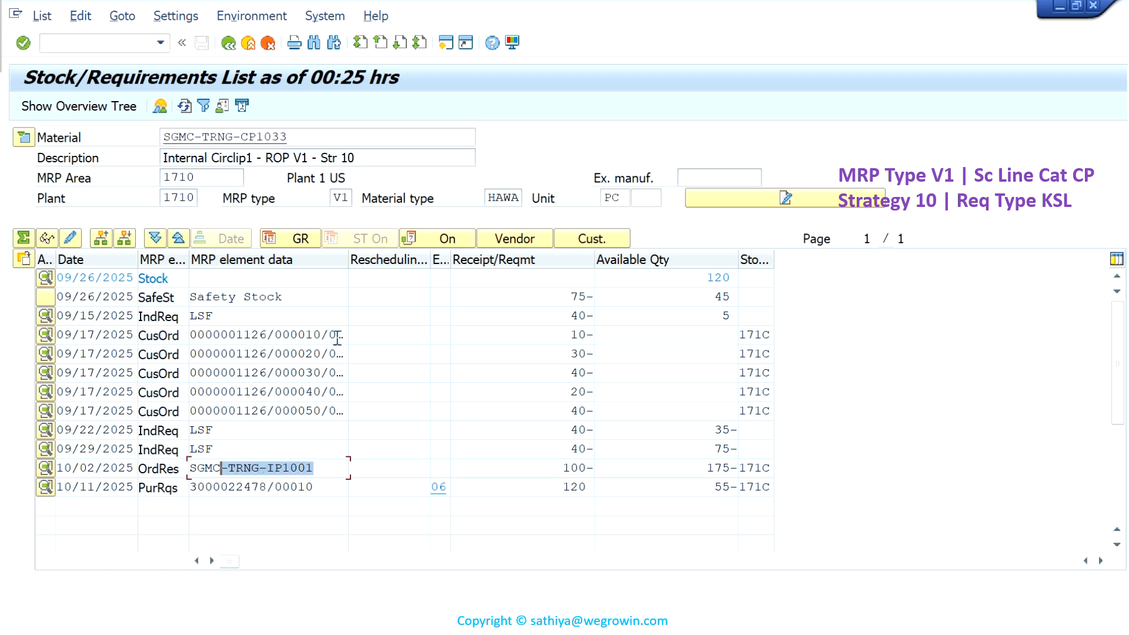
{"action": "left_click_drag", "start_coordinate": [346, 337], "coordinate": [242, 334]}
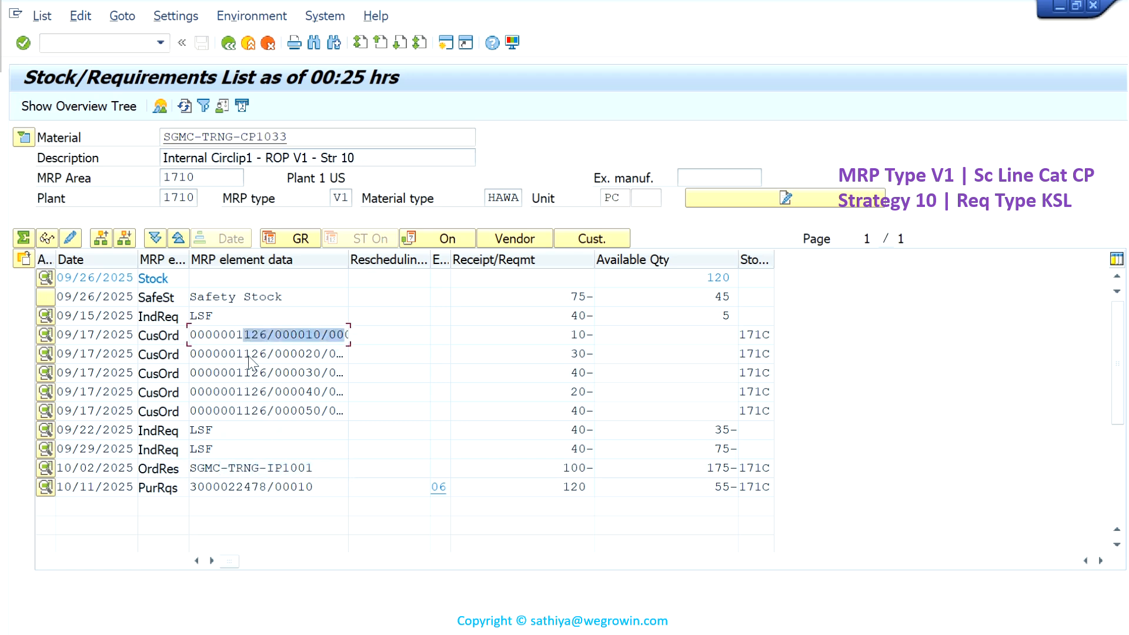
{"action": "left_click_drag", "start_coordinate": [346, 354], "coordinate": [205, 353]}
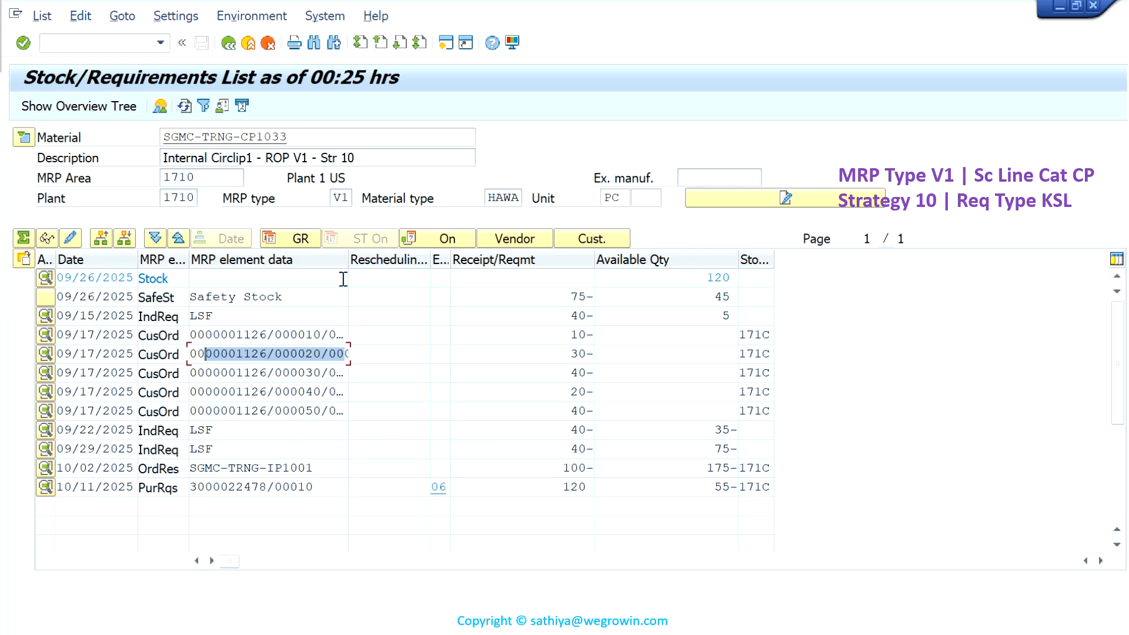
{"action": "left_click_drag", "start_coordinate": [293, 136], "coordinate": [225, 137]}
{"action": "left_click_drag", "start_coordinate": [378, 159], "coordinate": [236, 157]}
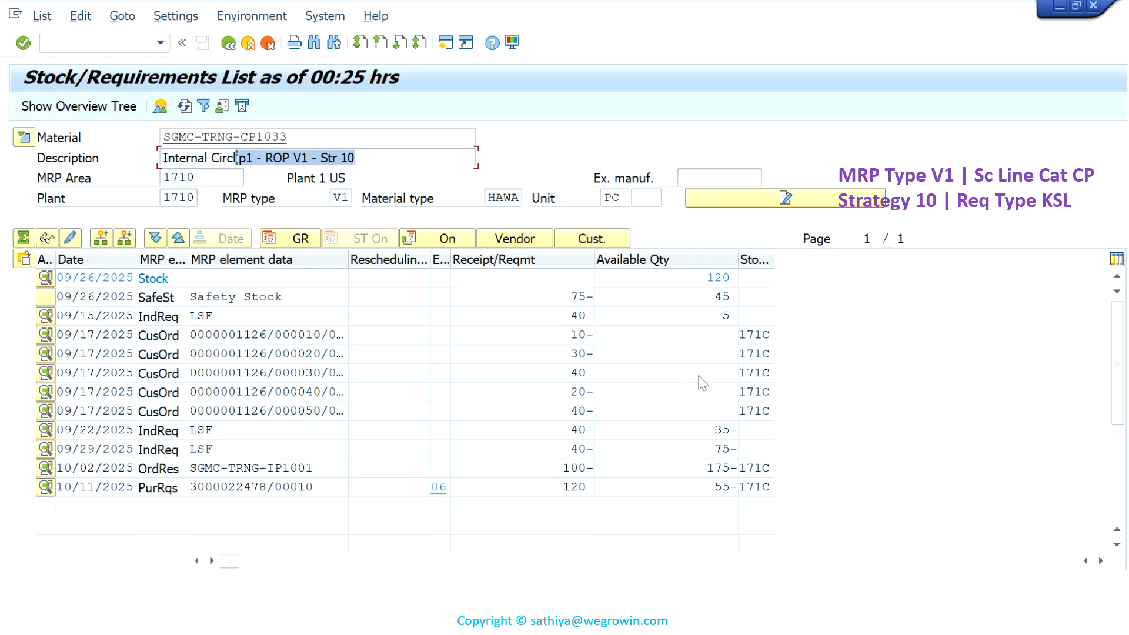
- Show the filter options of the stock/requirements list and apply selection rule SAP00002 SAP Requirements and Stocks
{"action": "left_click", "coordinate": [204, 106]}
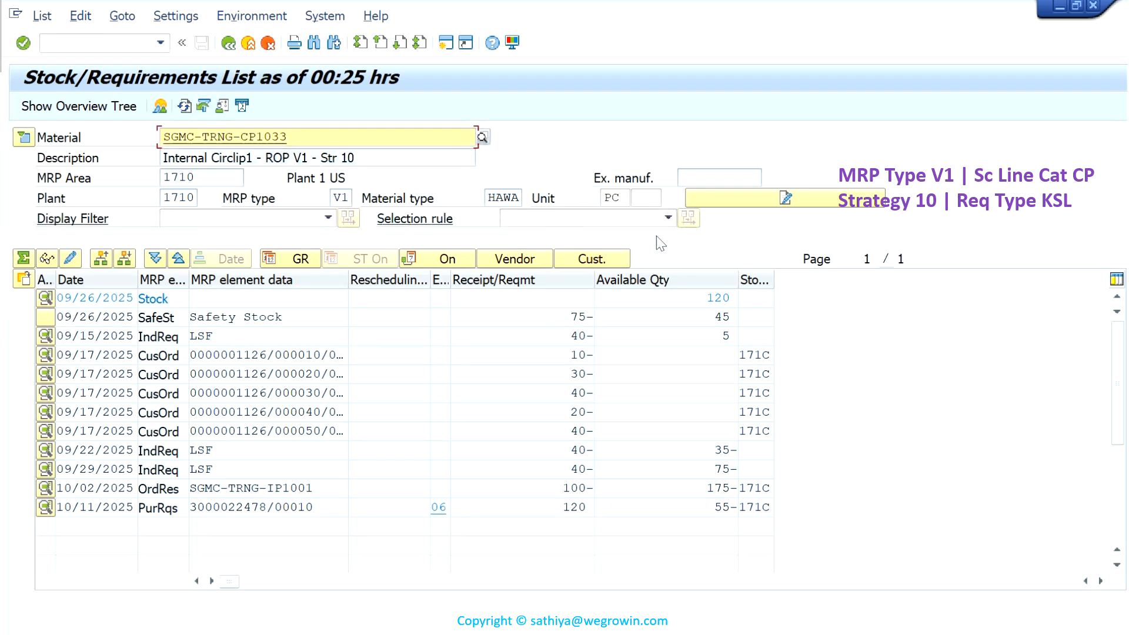
{"action": "left_click", "coordinate": [669, 218]}
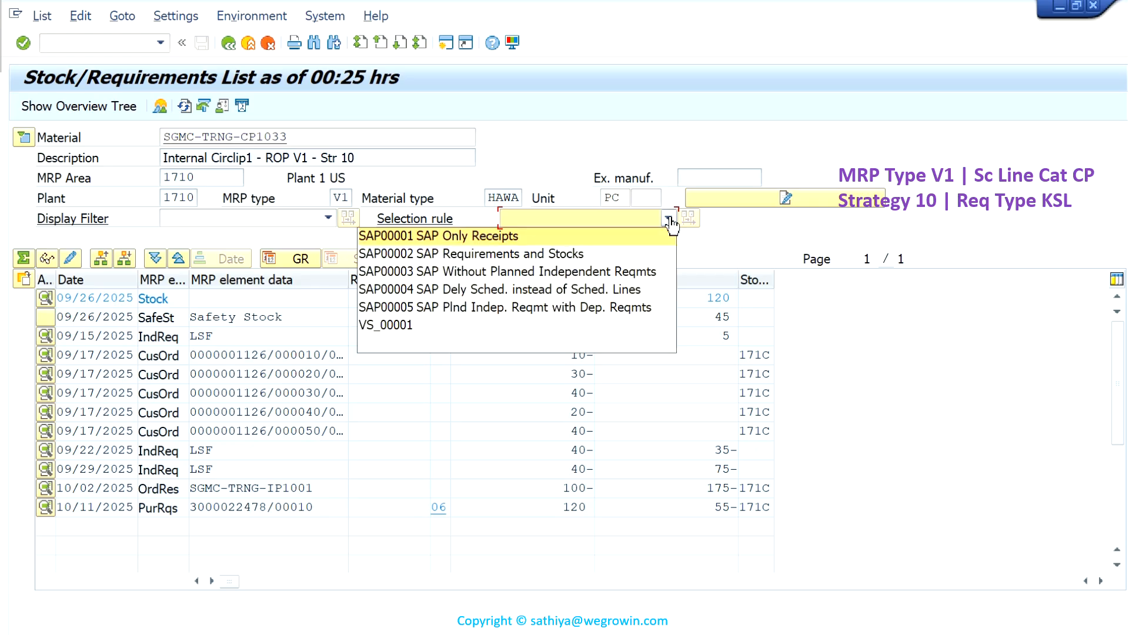
{"action": "left_click", "coordinate": [588, 254]}
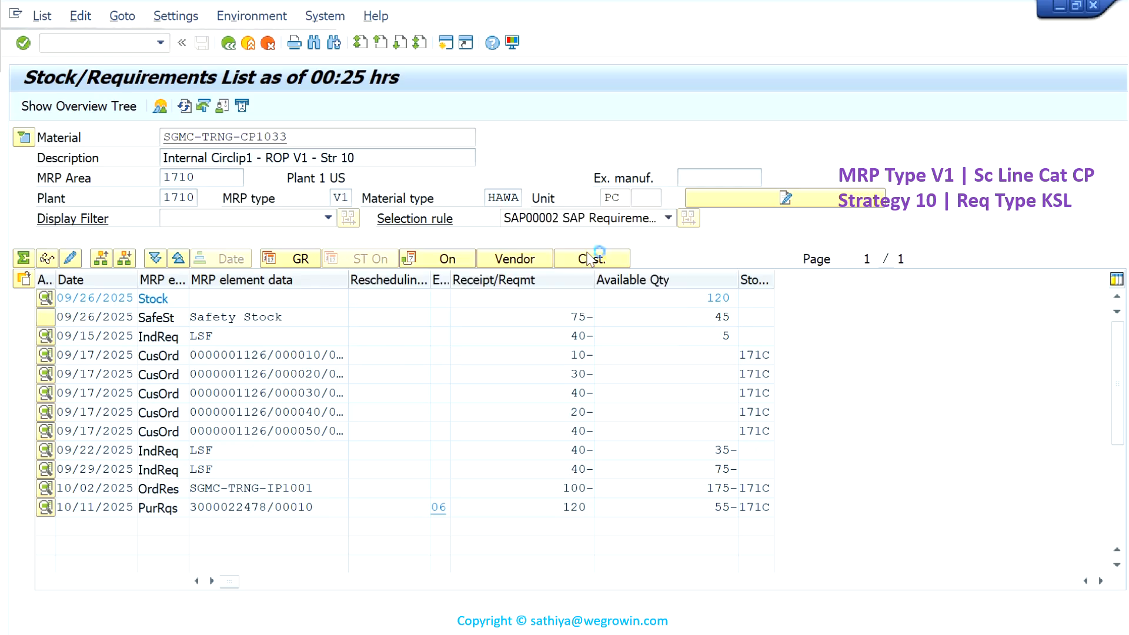
- Examine the order reservation for SGMC-TRNG-IP1001 and the pegged planned order behind the dependent requirement dated 10/14/2025
{"action": "left_click_drag", "start_coordinate": [320, 490], "coordinate": [260, 489]}
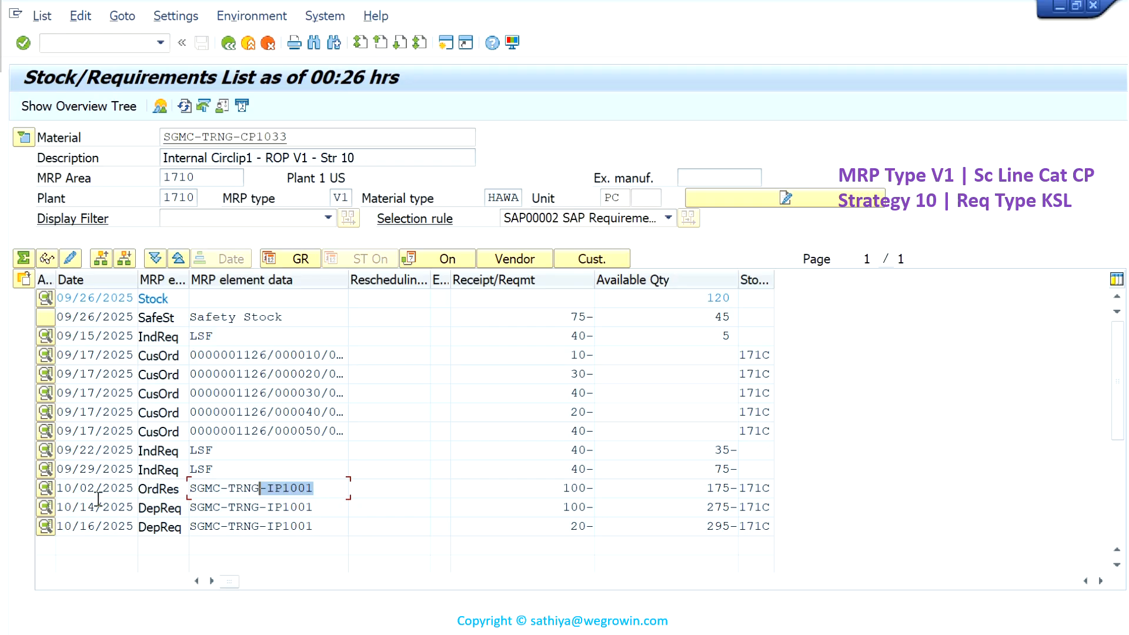
{"action": "left_click", "coordinate": [45, 509]}
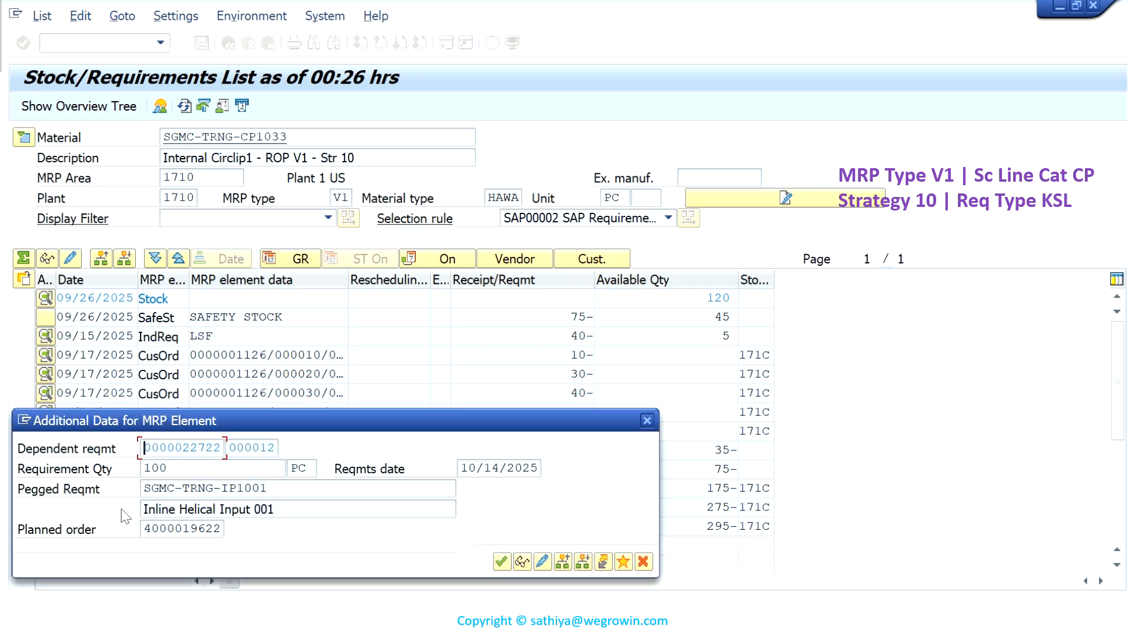
{"action": "left_click", "coordinate": [643, 562]}
{"action": "left_click", "coordinate": [244, 526]}
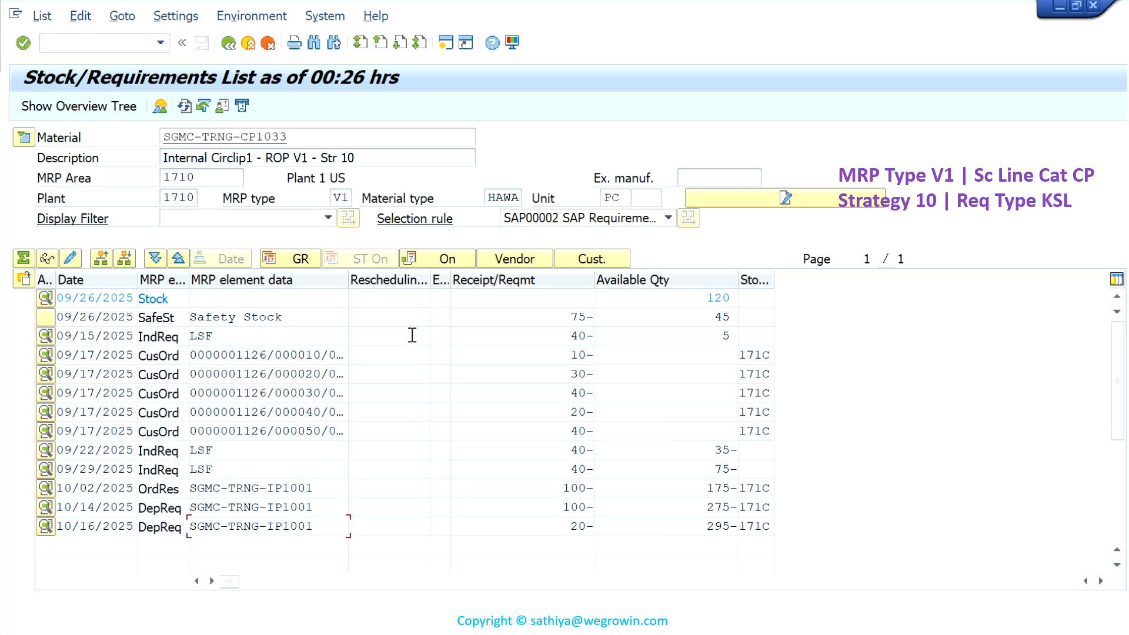
{"action": "mouse_move", "coordinate": [593, 6]}
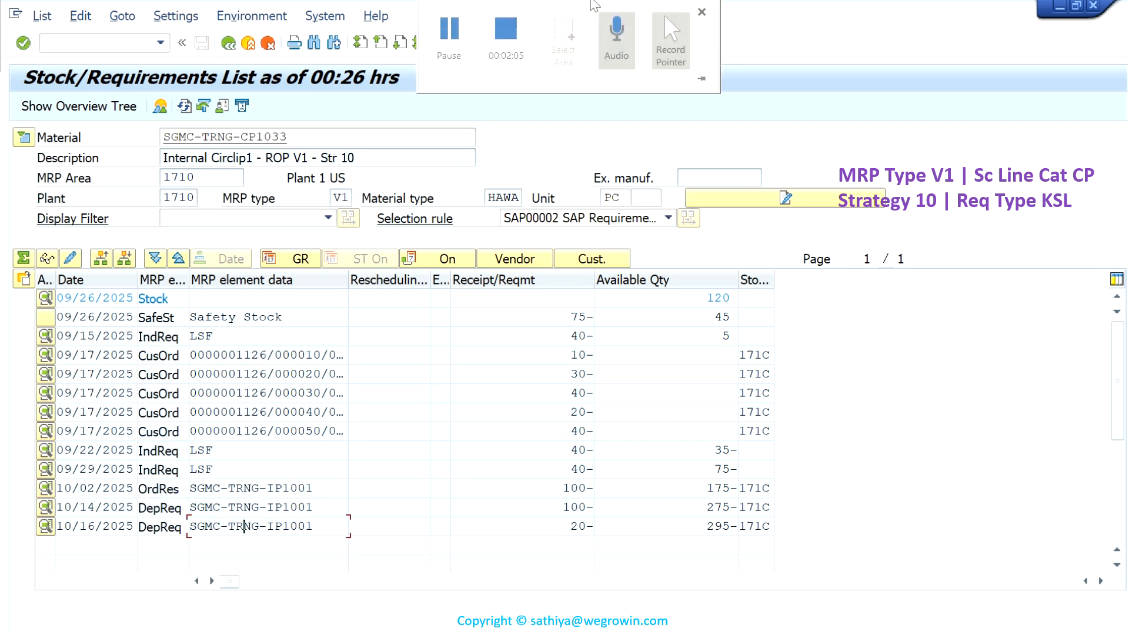
{"action": "left_click", "coordinate": [507, 41]}
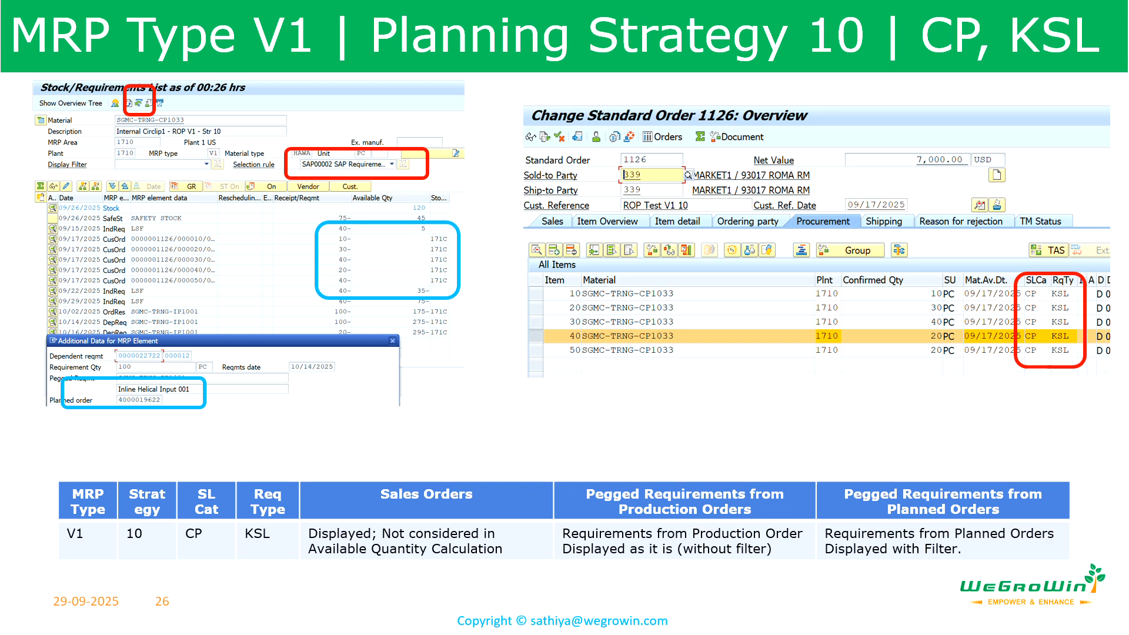
{"action": "key", "text": "Right"}
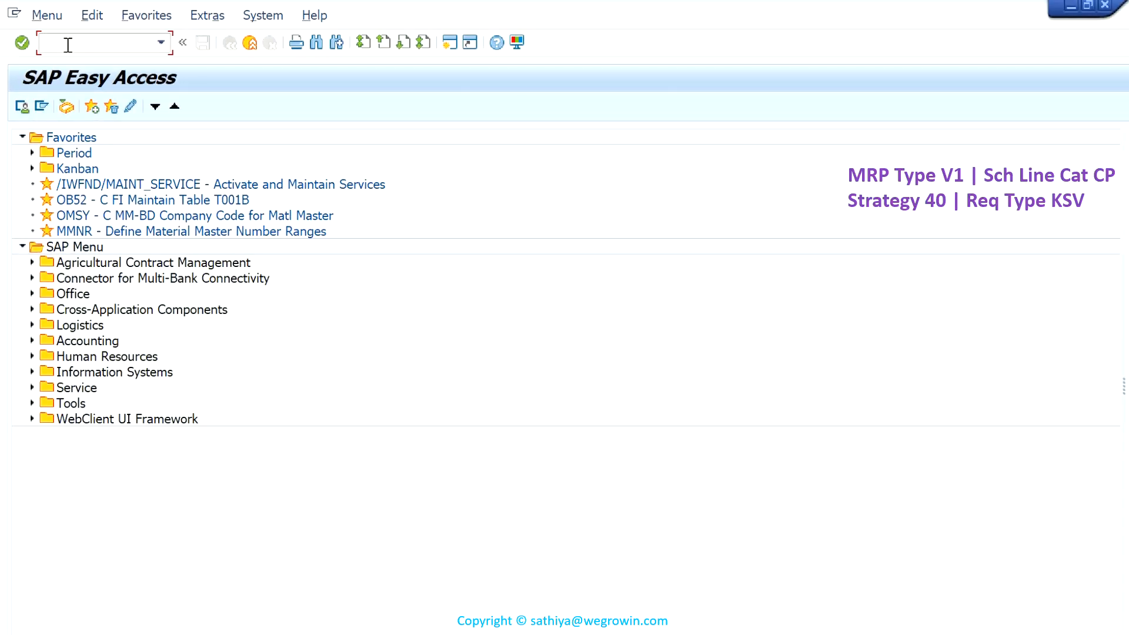
- Display the MRP 1 to MRP 4 views of material SGMC-TRNG-CP1034 for plant 1710 and storage location 171C
{"action": "type", "text": "MM03"}
{"action": "key", "text": "Return"}
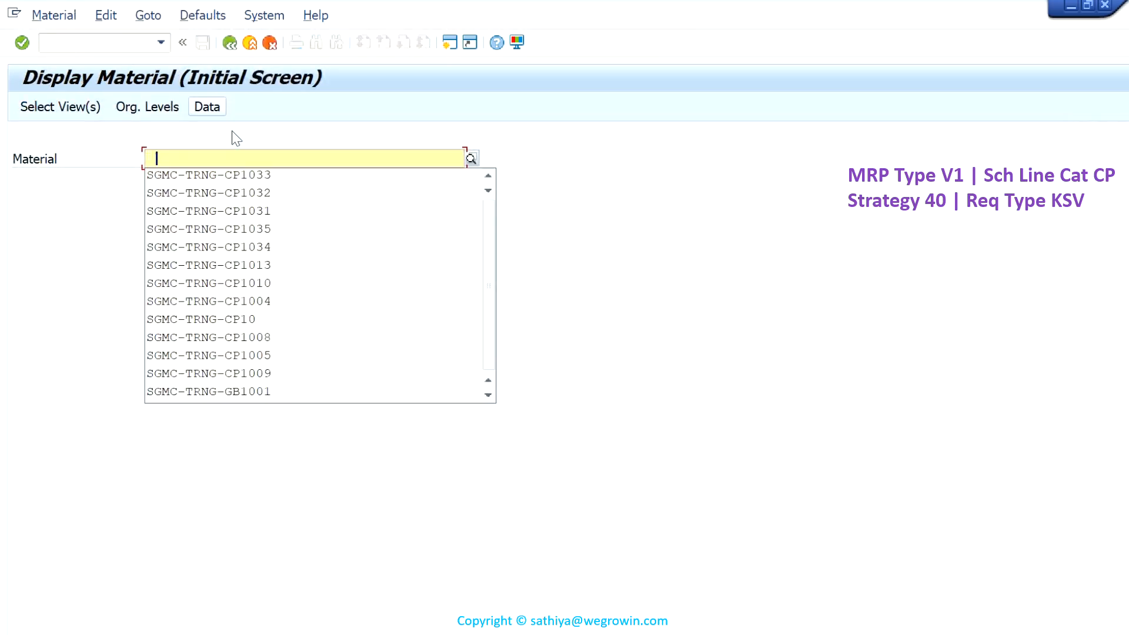
{"action": "left_click", "coordinate": [249, 177]}
{"action": "key", "text": "BackSpace"}
{"action": "type", "text": "4"}
{"action": "key", "text": "Return"}
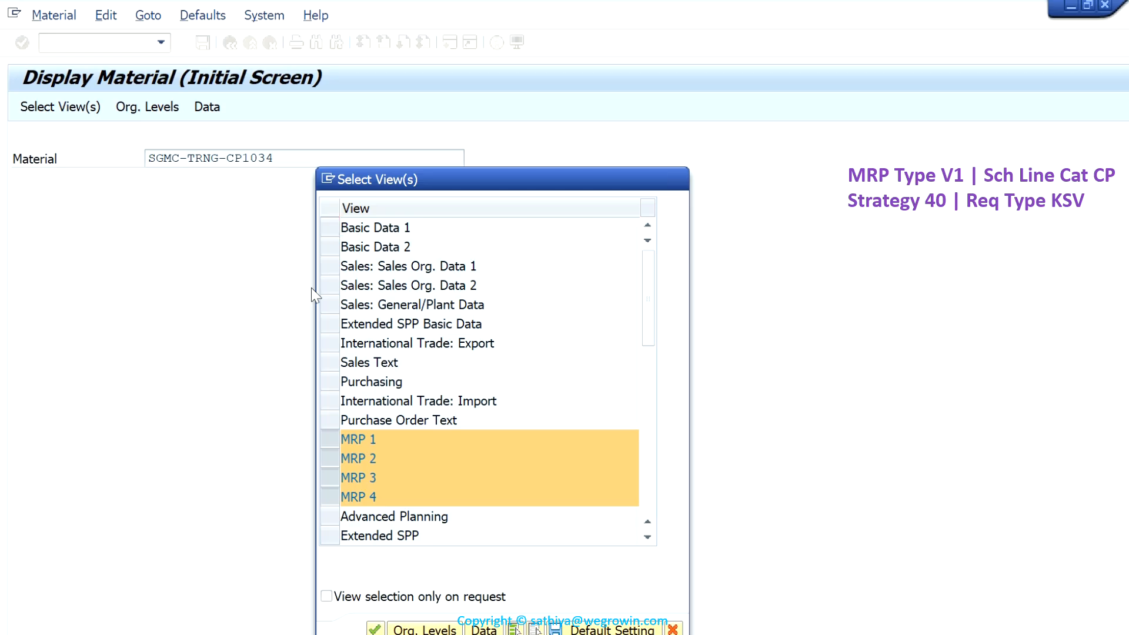
{"action": "key", "text": "Return"}
{"action": "key", "text": "Return"}
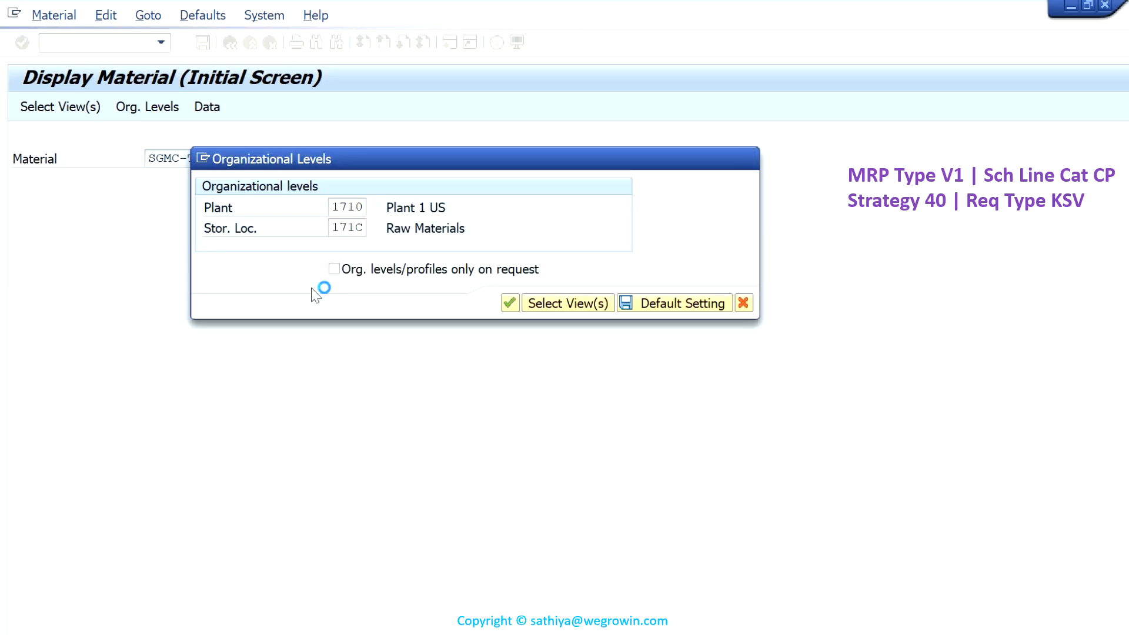
- Examine the material's description, MRP type, reorder point, fixed lot size, safety stock and strategy group across its MRP views
{"action": "left_click_drag", "start_coordinate": [321, 199], "coordinate": [222, 199]}
{"action": "left_click", "coordinate": [200, 386]}
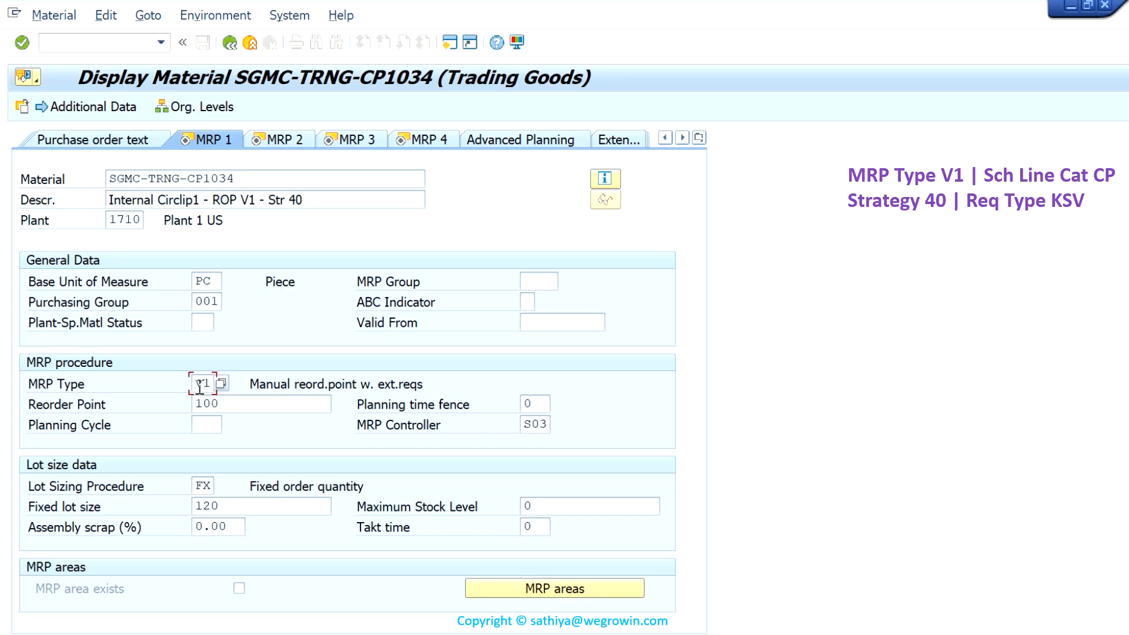
{"action": "left_click_drag", "start_coordinate": [226, 403], "coordinate": [194, 403]}
{"action": "left_click_drag", "start_coordinate": [218, 506], "coordinate": [202, 506]}
{"action": "left_click", "coordinate": [296, 143]}
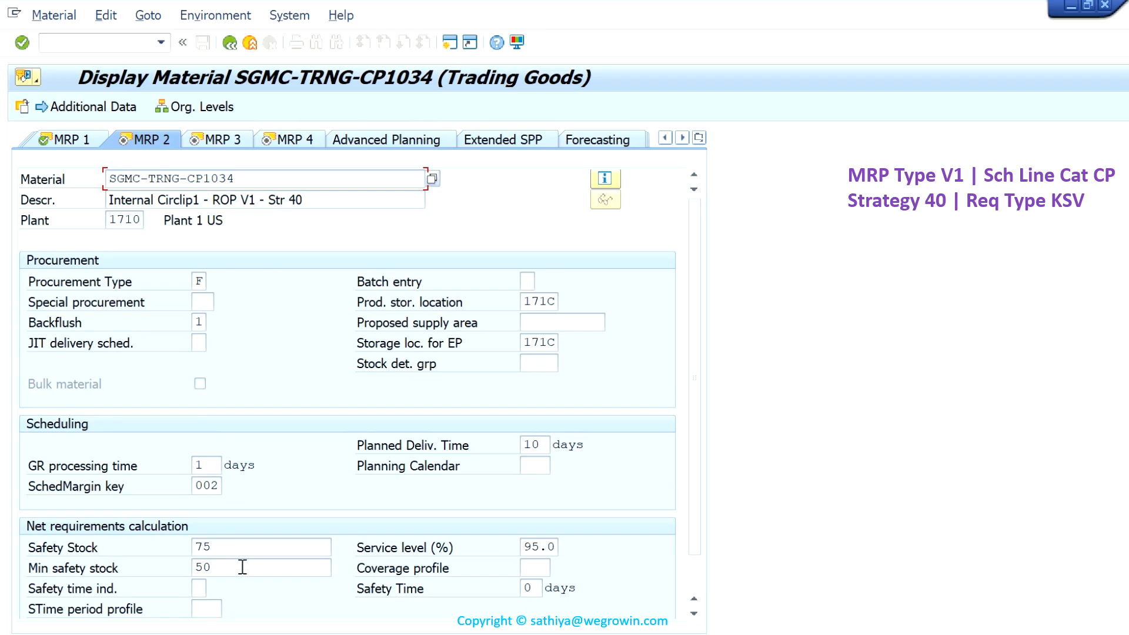
{"action": "left_click_drag", "start_coordinate": [232, 548], "coordinate": [174, 546]}
{"action": "left_click", "coordinate": [243, 141]}
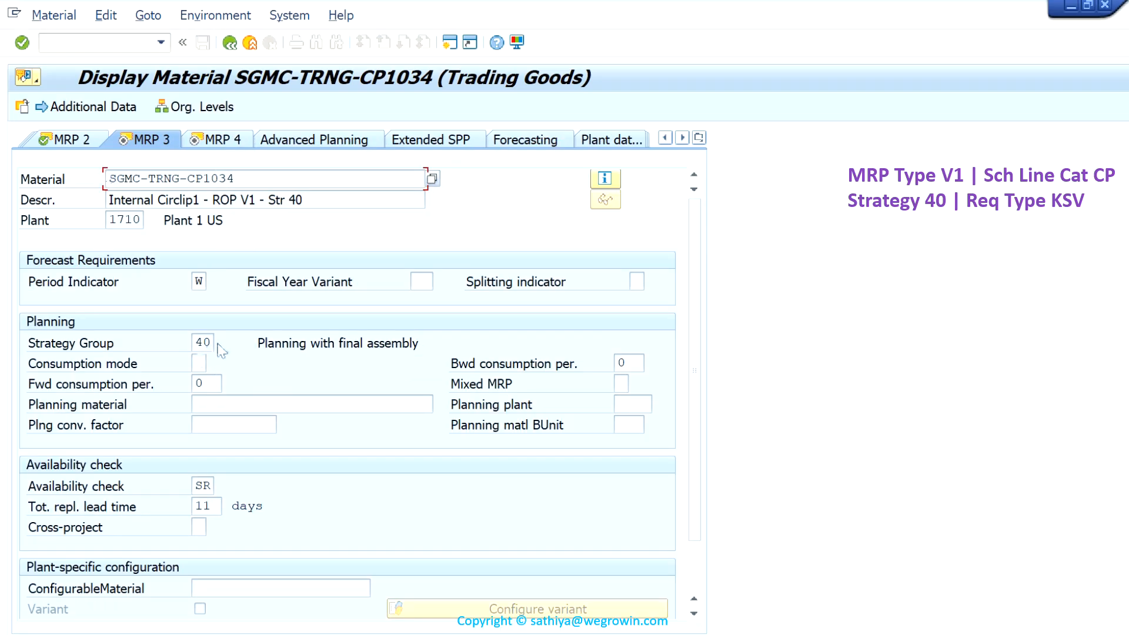
{"action": "left_click", "coordinate": [200, 342]}
- Start transaction VA05 for the list of sales orders and enter material SGMC-TRNG-CP1034 as selection
{"action": "left_click", "coordinate": [125, 44]}
{"action": "type", "text": "/nva05"}
{"action": "key", "text": "Return"}
{"action": "left_click", "coordinate": [312, 237]}
{"action": "left_click", "coordinate": [356, 257]}
{"action": "key", "text": "BackSpace"}
{"action": "type", "text": "4"}
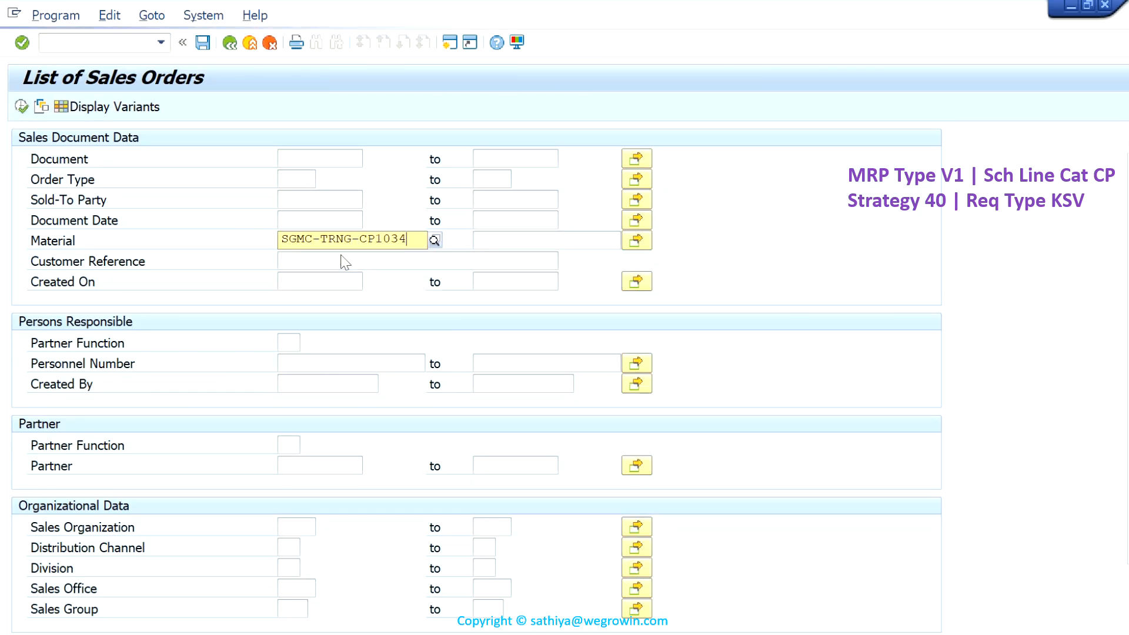
- Limit the sales order selection for SGMC-TRNG-CP1034 to sales organization 1710 and open sales orders, and run the list
{"action": "left_click", "coordinate": [380, 280]}
{"action": "left_click", "coordinate": [294, 525]}
{"action": "left_click", "coordinate": [305, 544]}
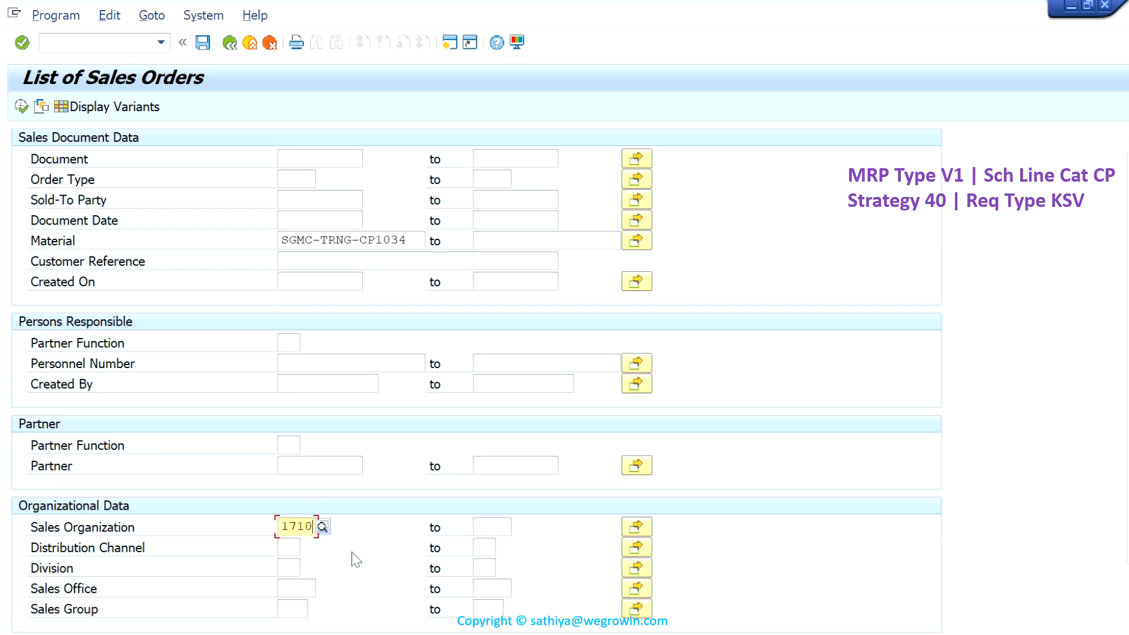
{"action": "scroll", "coordinate": [358, 559], "scroll_direction": "down", "scroll_amount": 1}
{"action": "left_click", "coordinate": [86, 631]}
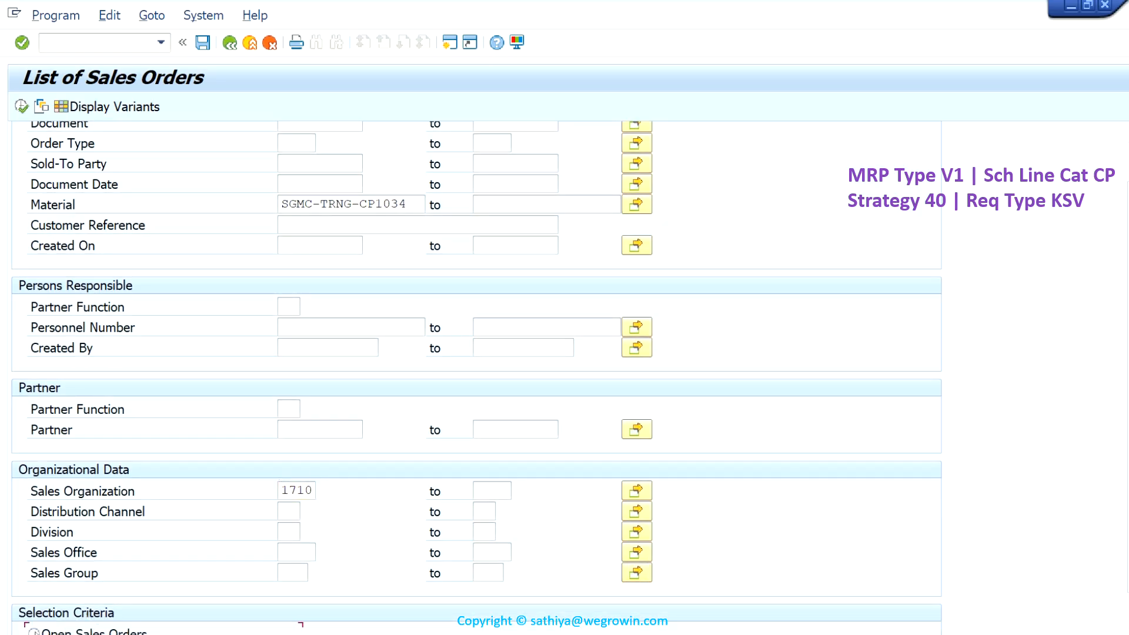
{"action": "left_click", "coordinate": [24, 108]}
{"action": "left_click", "coordinate": [22, 107]}
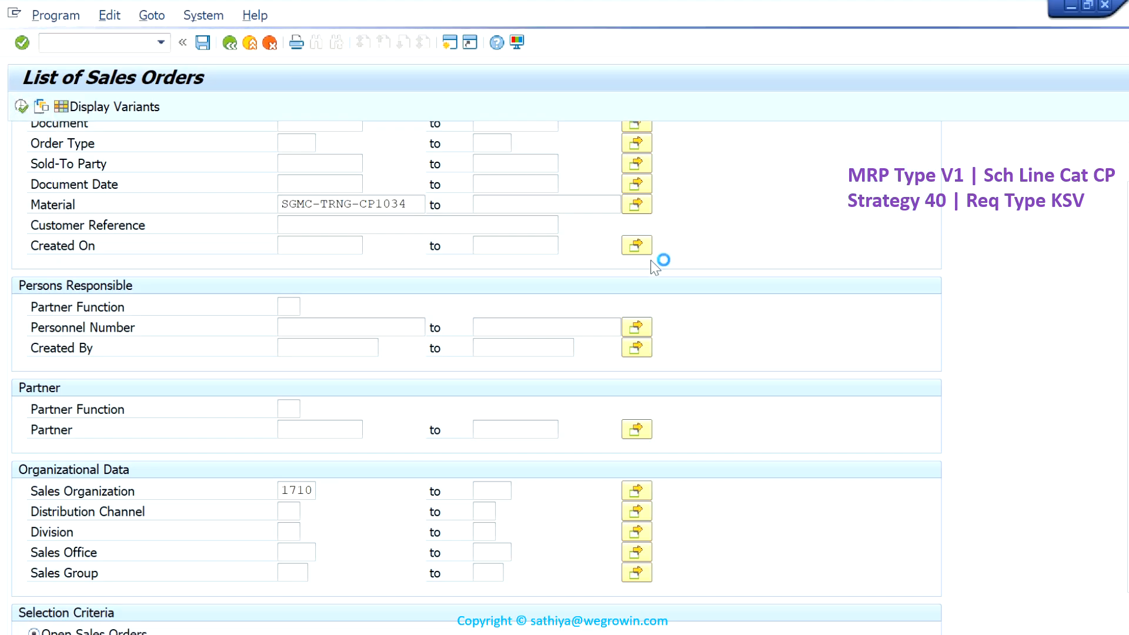
- Open the listed sales order and examine the schedule line category and requirement type in its items' procurement data
{"action": "double_click", "coordinate": [964, 249]}
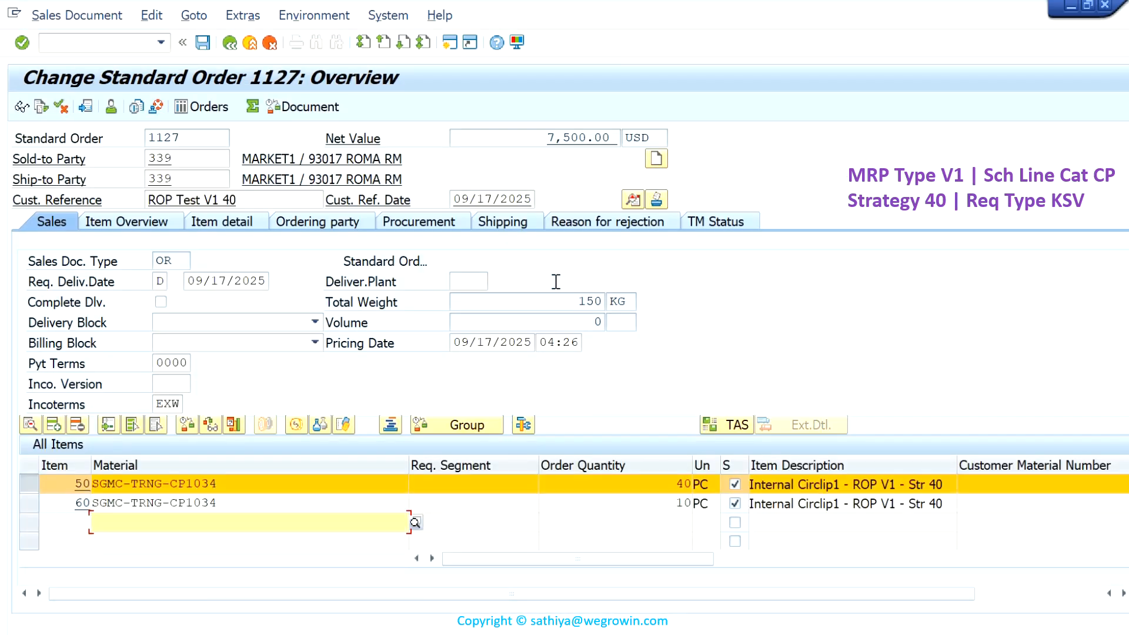
{"action": "left_click", "coordinate": [445, 226]}
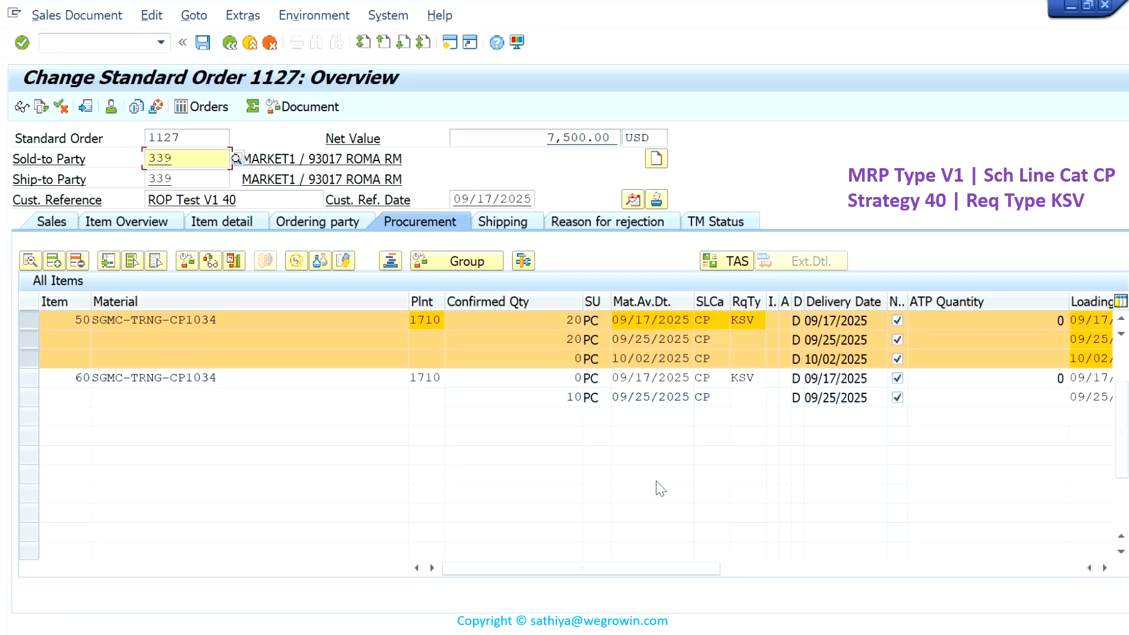
{"action": "scroll", "coordinate": [660, 490], "scroll_direction": "up", "scroll_amount": 4}
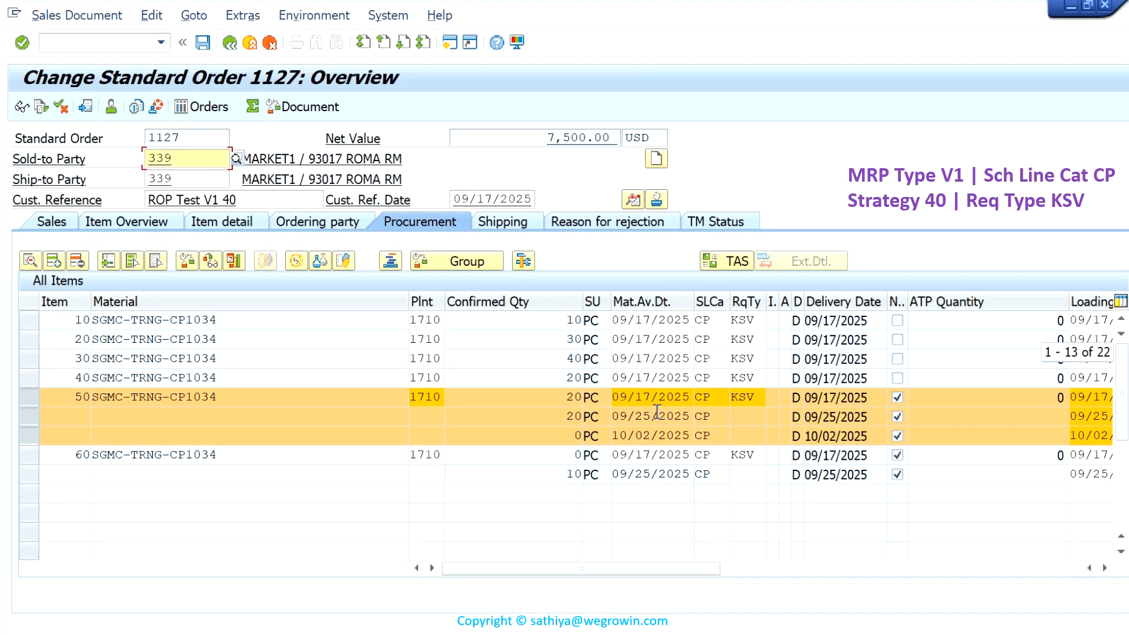
{"action": "left_click", "coordinate": [696, 321]}
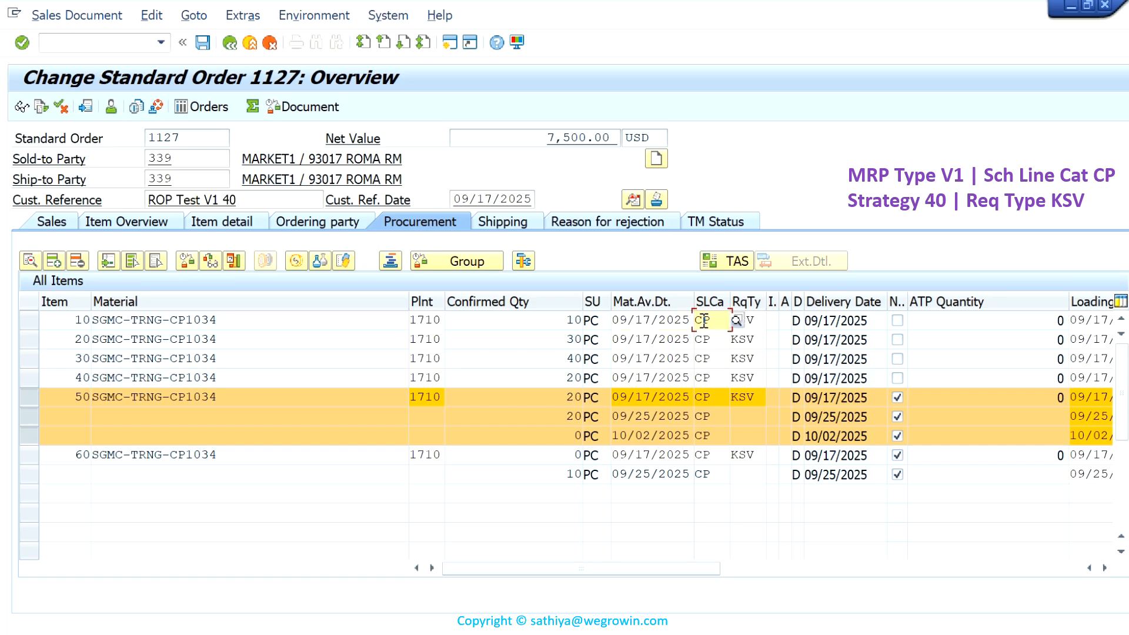
{"action": "left_click", "coordinate": [734, 320]}
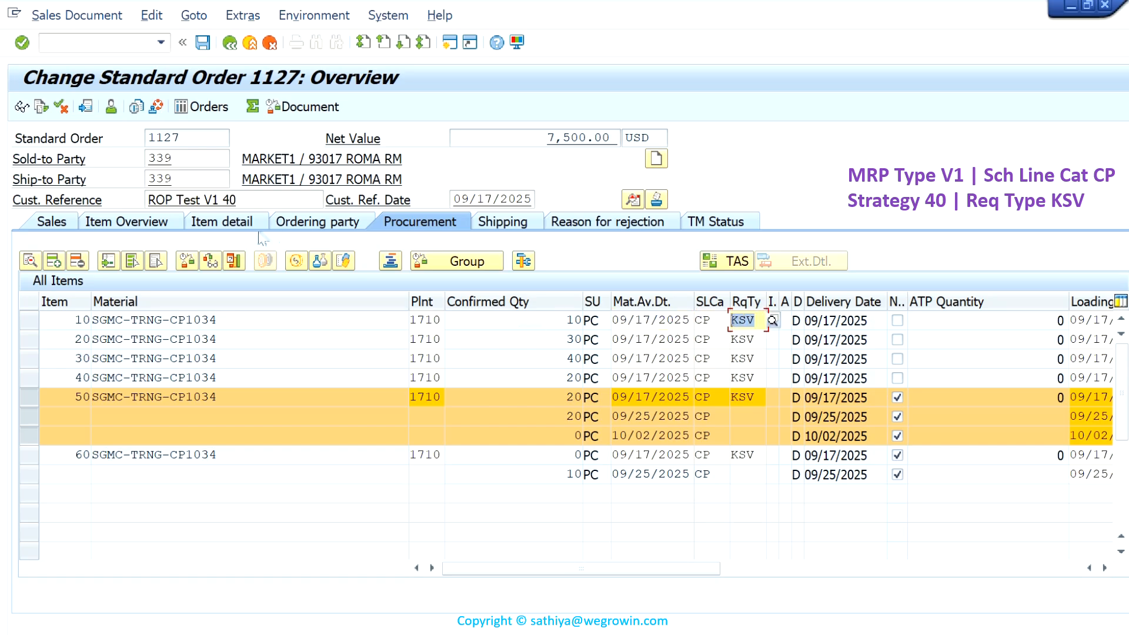
- Display the stock/requirements list of SGMC-TRNG-CP1034 in plant 1710
{"action": "left_click", "coordinate": [148, 40]}
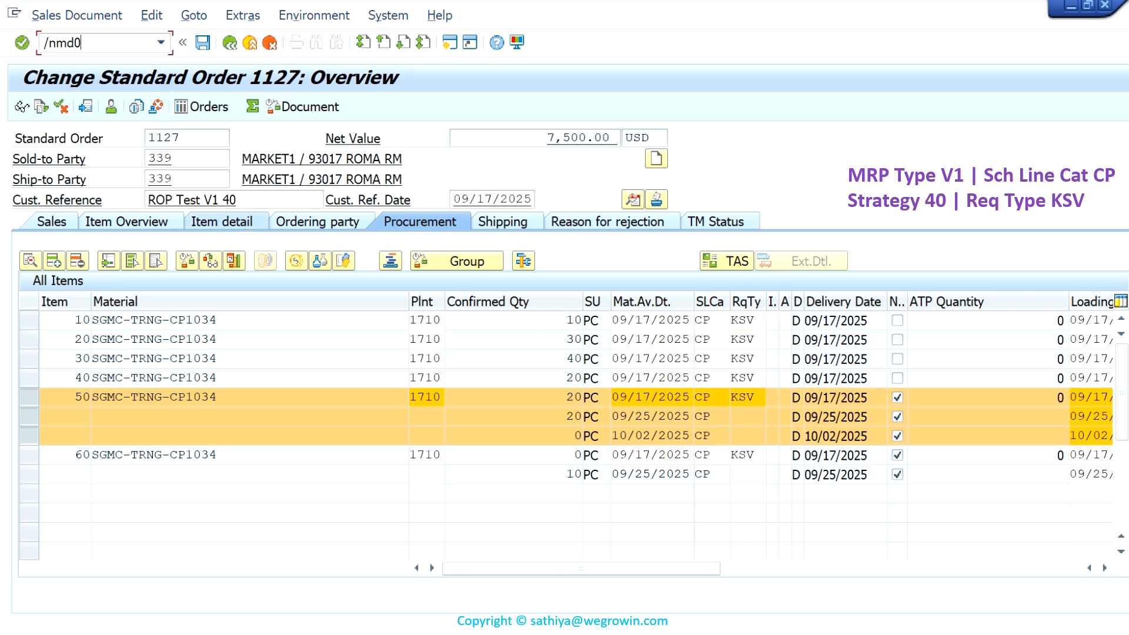
{"action": "key", "text": "Return"}
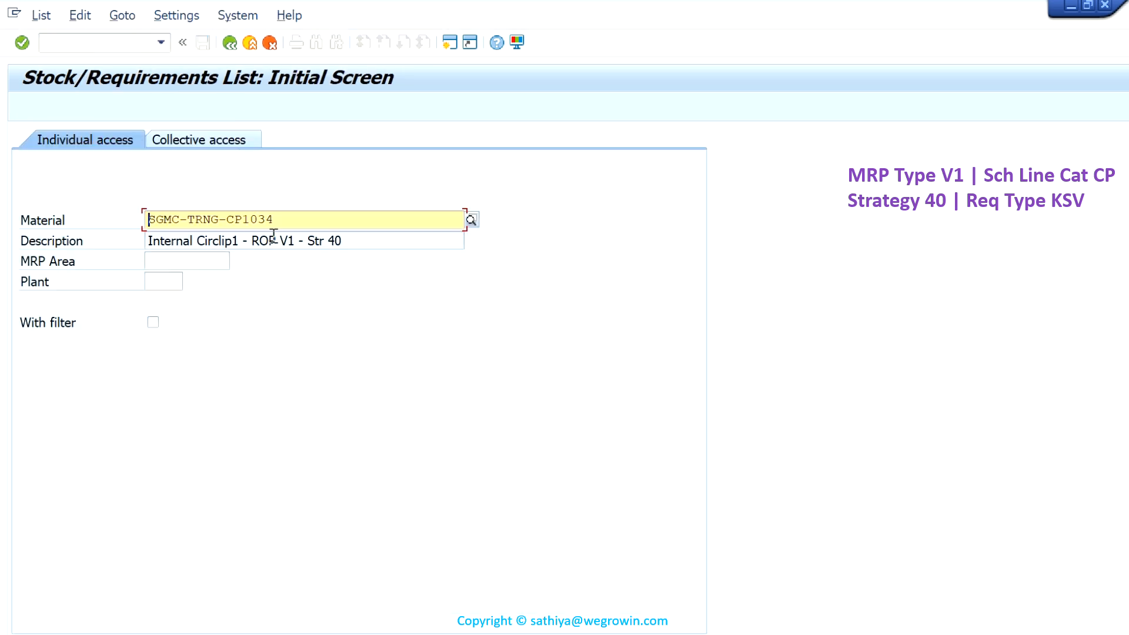
{"action": "left_click", "coordinate": [156, 281]}
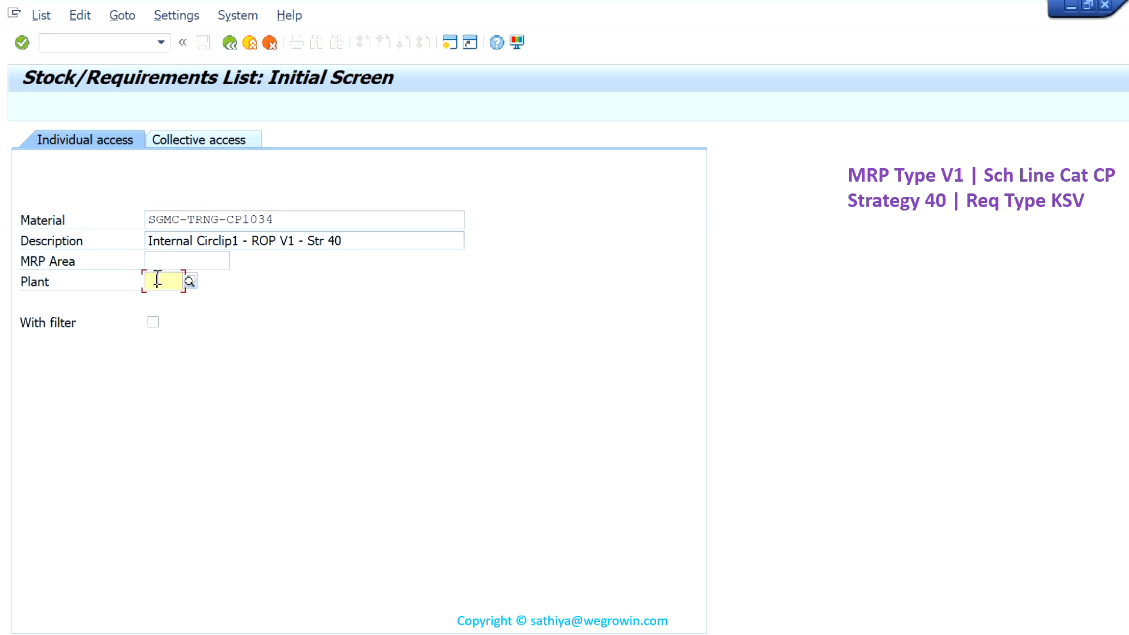
{"action": "left_click", "coordinate": [169, 299]}
{"action": "key", "text": "Return"}
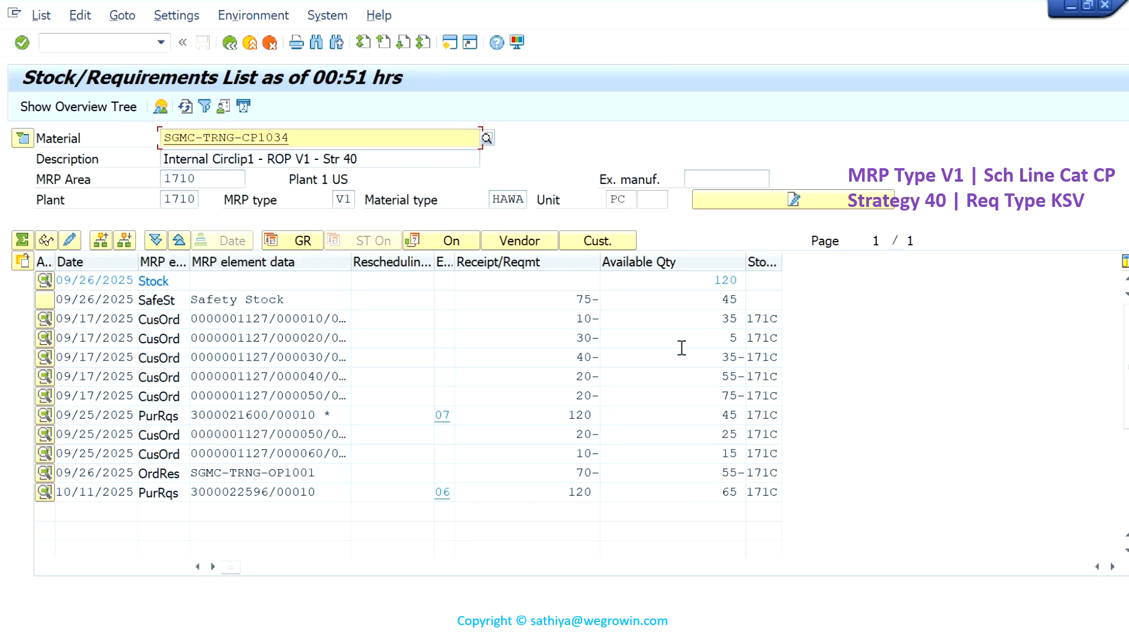
- Examine the available quantities after the customer orders, the order reservation for SGMC-TRNG-OP1001 and the purchase requisition dated 10/11/2025
{"action": "left_click_drag", "start_coordinate": [712, 327], "coordinate": [743, 324]}
{"action": "left_click", "coordinate": [711, 358]}
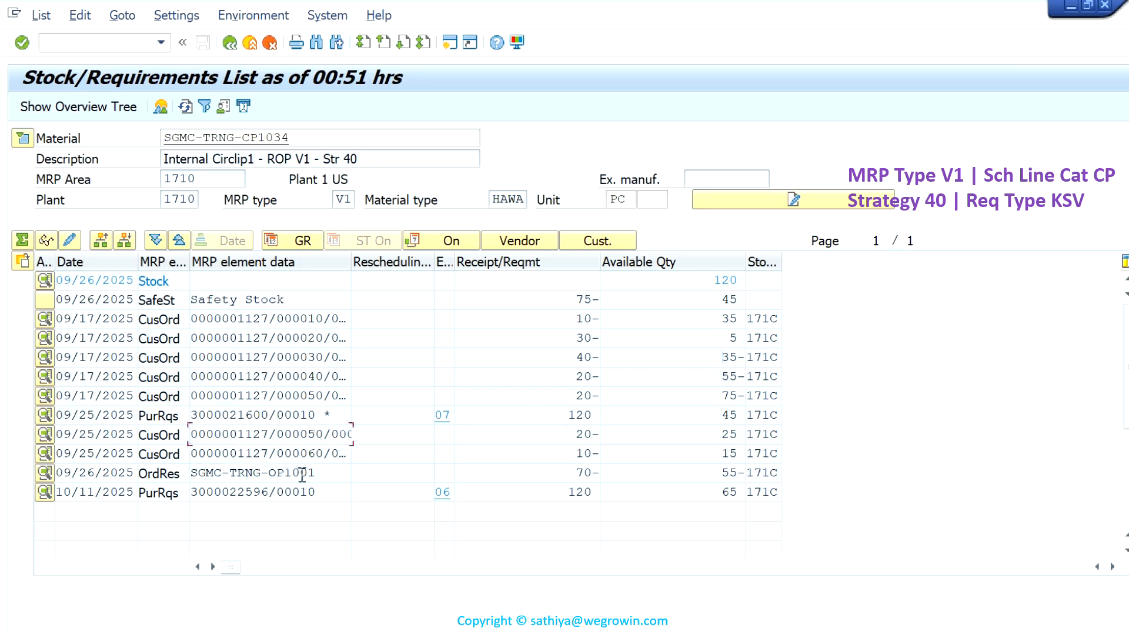
{"action": "left_click_drag", "start_coordinate": [316, 474], "coordinate": [134, 476]}
{"action": "left_click_drag", "start_coordinate": [323, 472], "coordinate": [182, 474]}
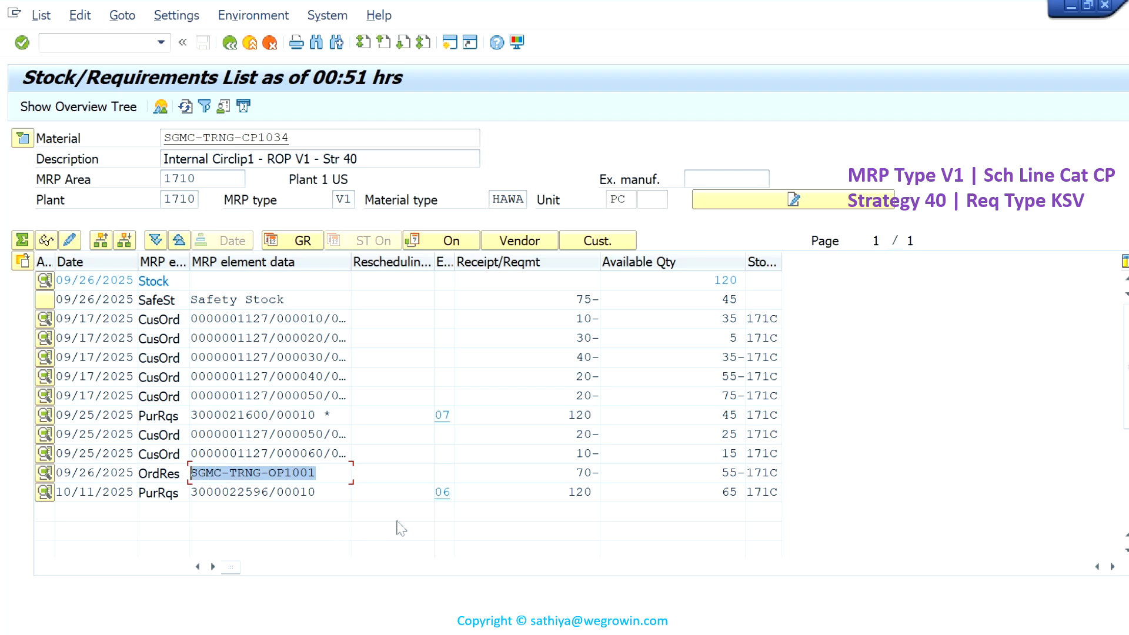
{"action": "left_click_drag", "start_coordinate": [323, 492], "coordinate": [192, 489]}
{"action": "left_click_drag", "start_coordinate": [326, 473], "coordinate": [164, 465]}
- Apply selection rule SAP00002 SAP Requirements and Stocks to the stock/requirements list of SGMC-TRNG-CP1034
{"action": "left_click", "coordinate": [206, 110]}
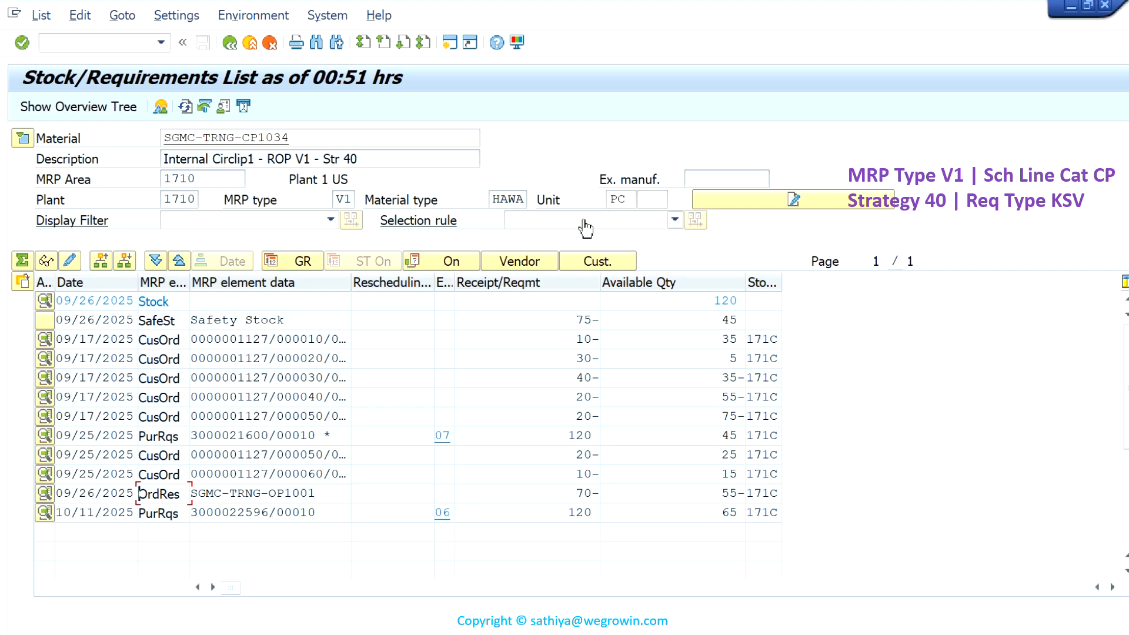
{"action": "left_click", "coordinate": [674, 220]}
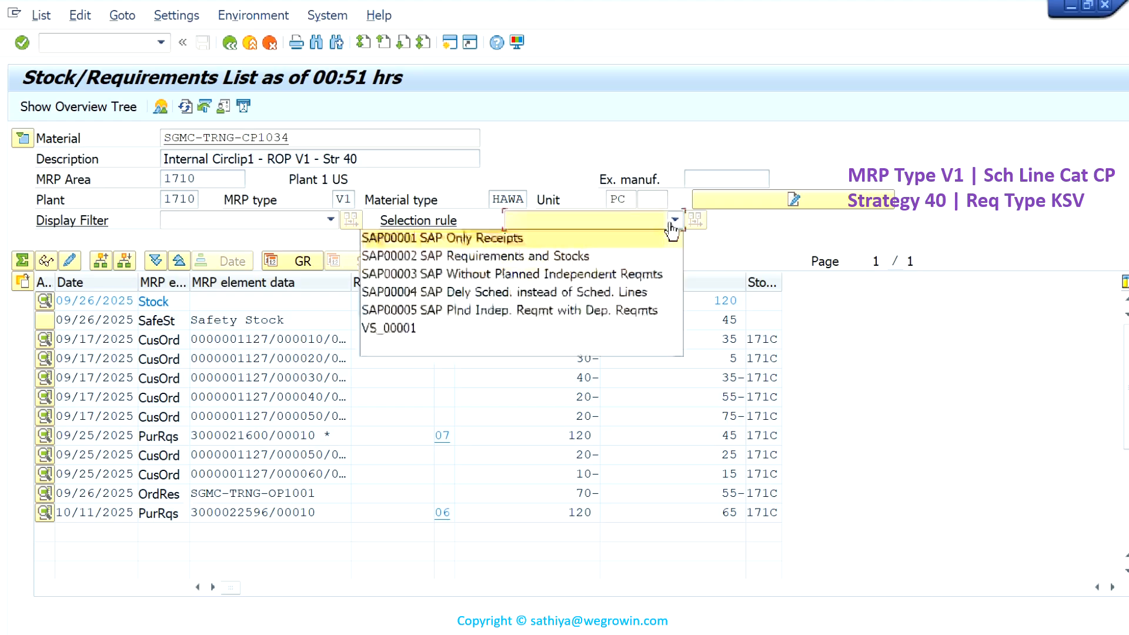
{"action": "left_click", "coordinate": [591, 256]}
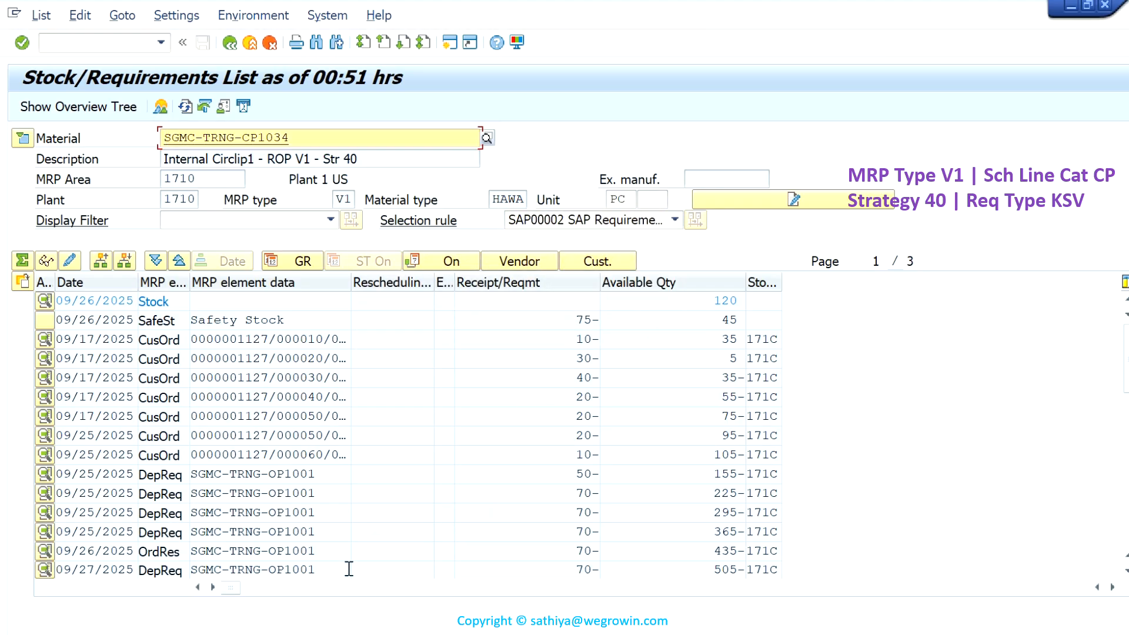
- Examine the additional data of a 09/25/2025 dependent requirement for SGMC-TRNG-OP1001 and of the customer order item 50 dated 09/25/2025
{"action": "left_click", "coordinate": [268, 515]}
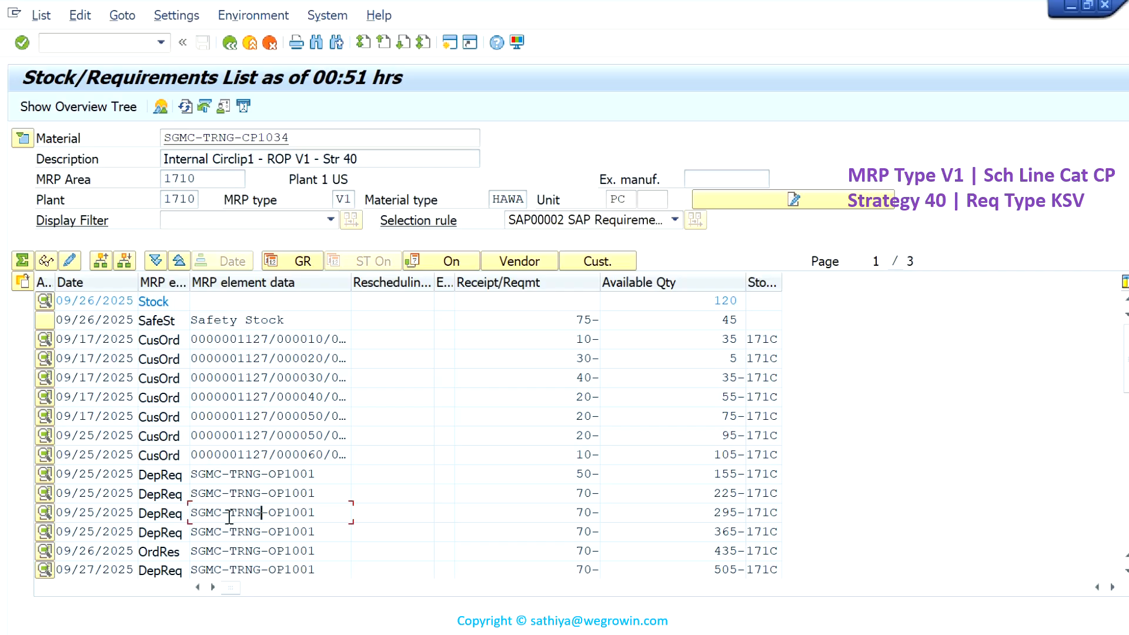
{"action": "left_click", "coordinate": [44, 512]}
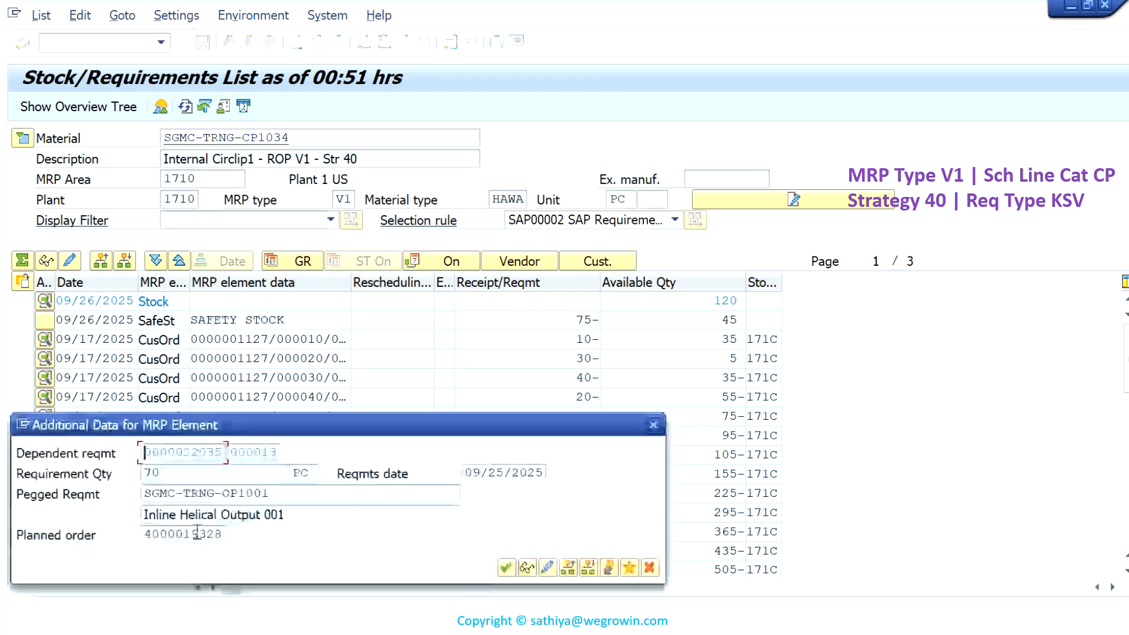
{"action": "left_click_drag", "start_coordinate": [147, 533], "coordinate": [222, 534]}
{"action": "left_click", "coordinate": [650, 568]}
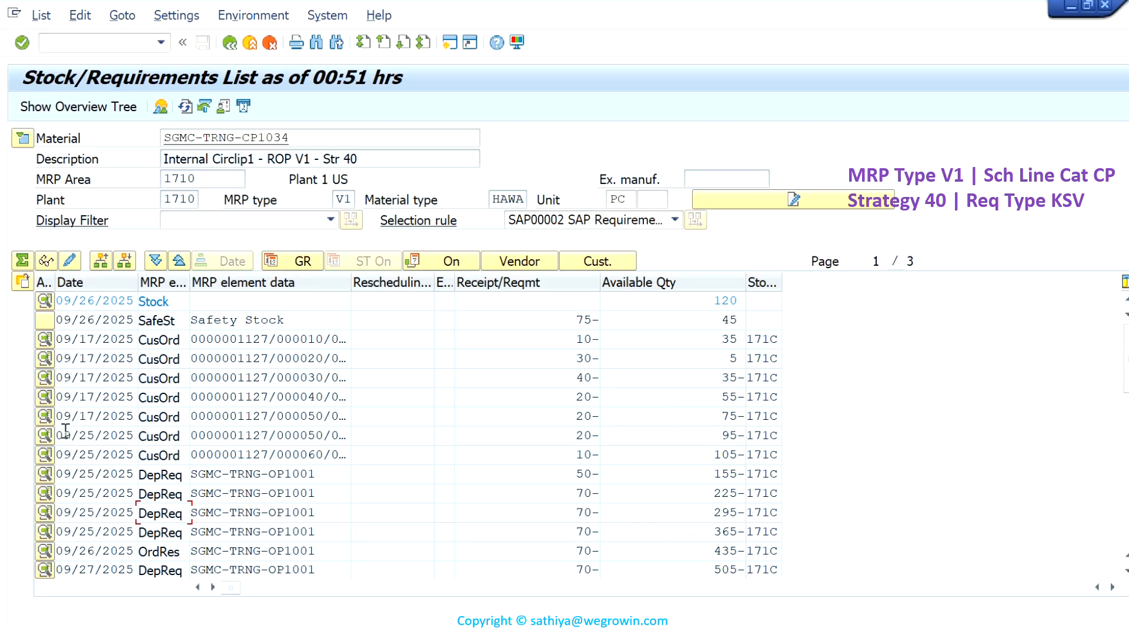
{"action": "left_click", "coordinate": [45, 435]}
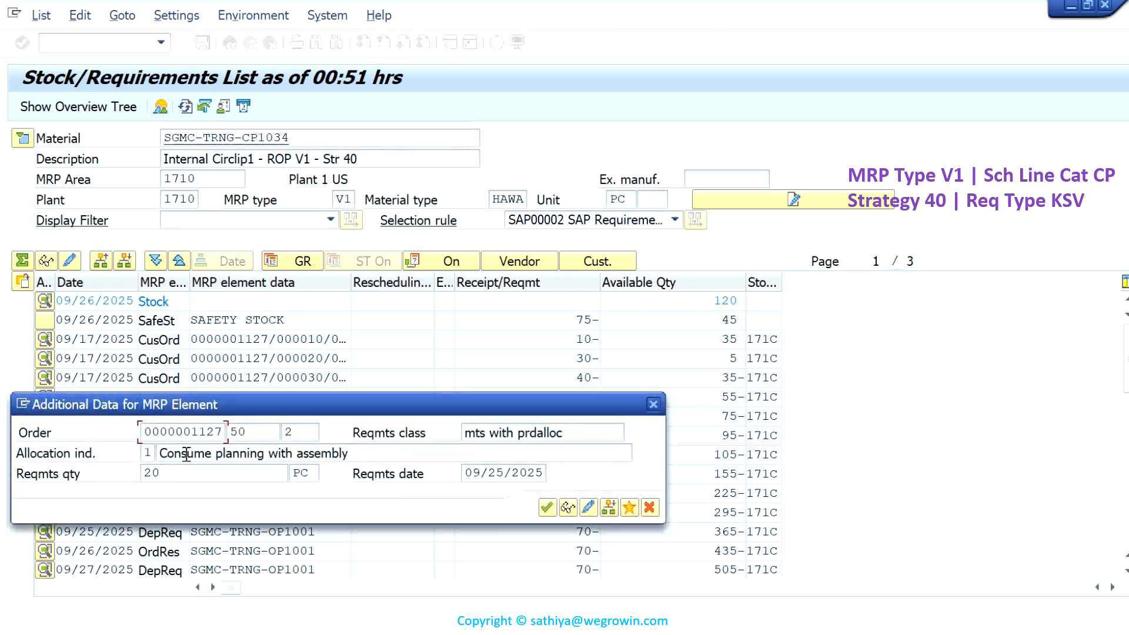
{"action": "double_click", "coordinate": [223, 429]}
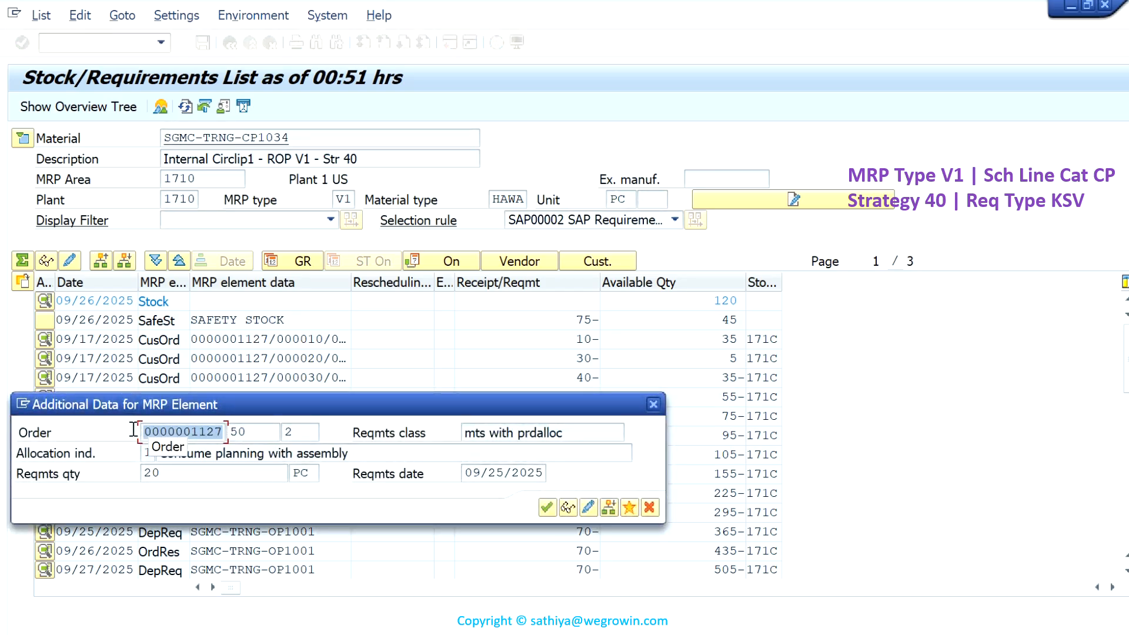
{"action": "left_click", "coordinate": [648, 510]}
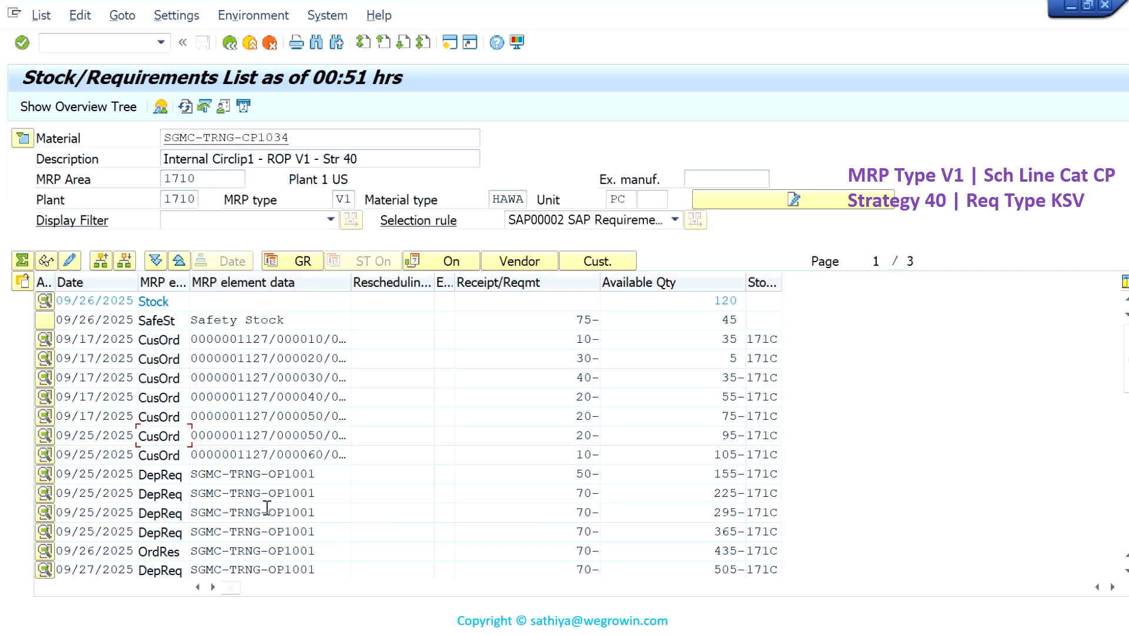
- Examine the pegged requirement and production order of the 09/26/2025 order reservation for SGMC-TRNG-OP1001, and close its details
{"action": "left_click", "coordinate": [274, 550]}
{"action": "left_click", "coordinate": [45, 551]}
{"action": "double_click", "coordinate": [236, 581]}
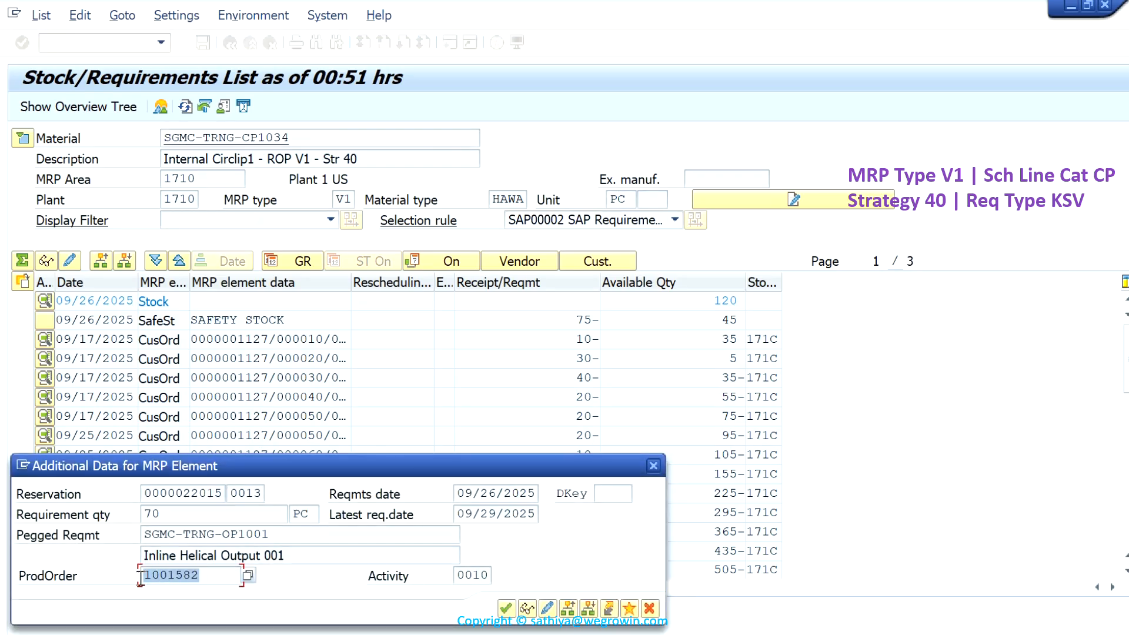
{"action": "left_click", "coordinate": [649, 608]}
{"action": "mouse_move", "coordinate": [572, 5]}
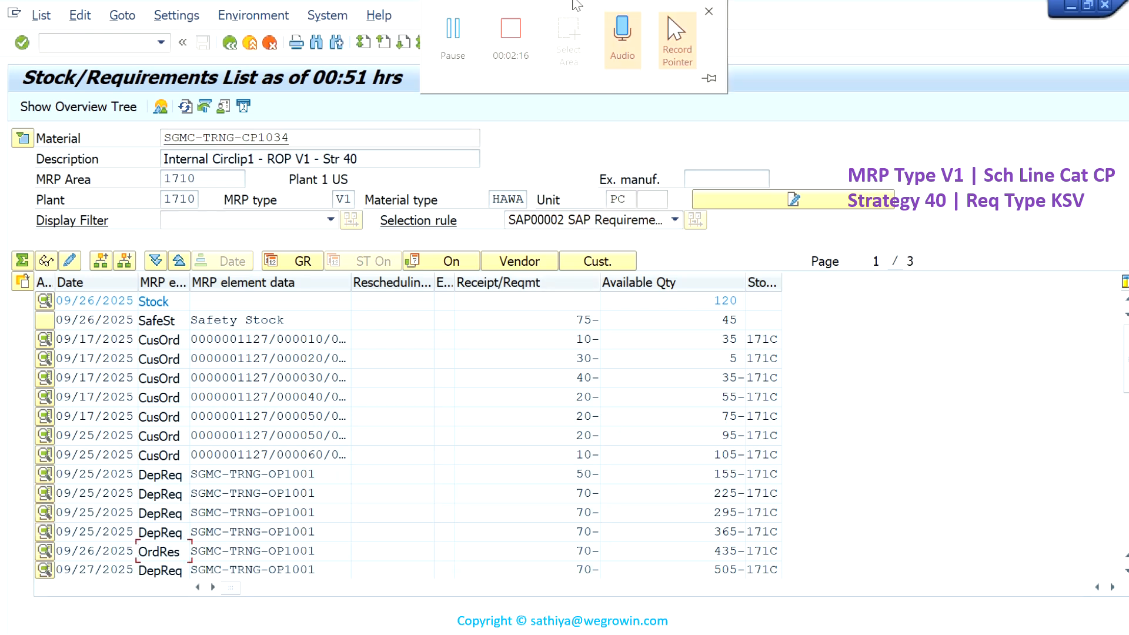
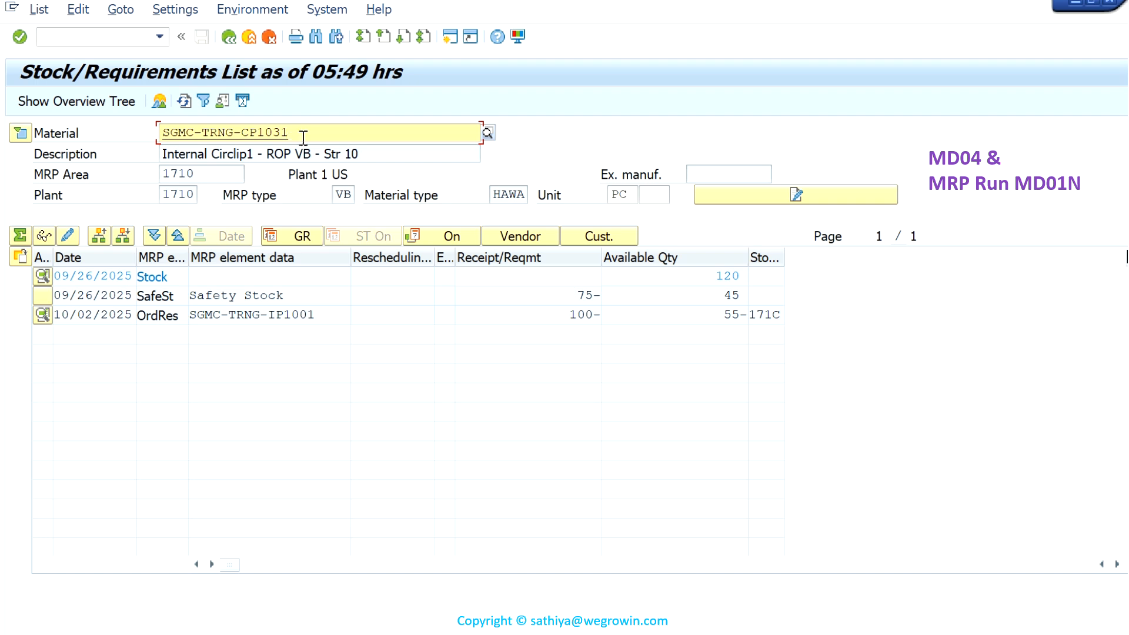
- Display the stock/requirements list of material SGMC-TRNG-CP1032 and examine the MRP type and strategy in its description
{"action": "key", "text": "BackSpace"}
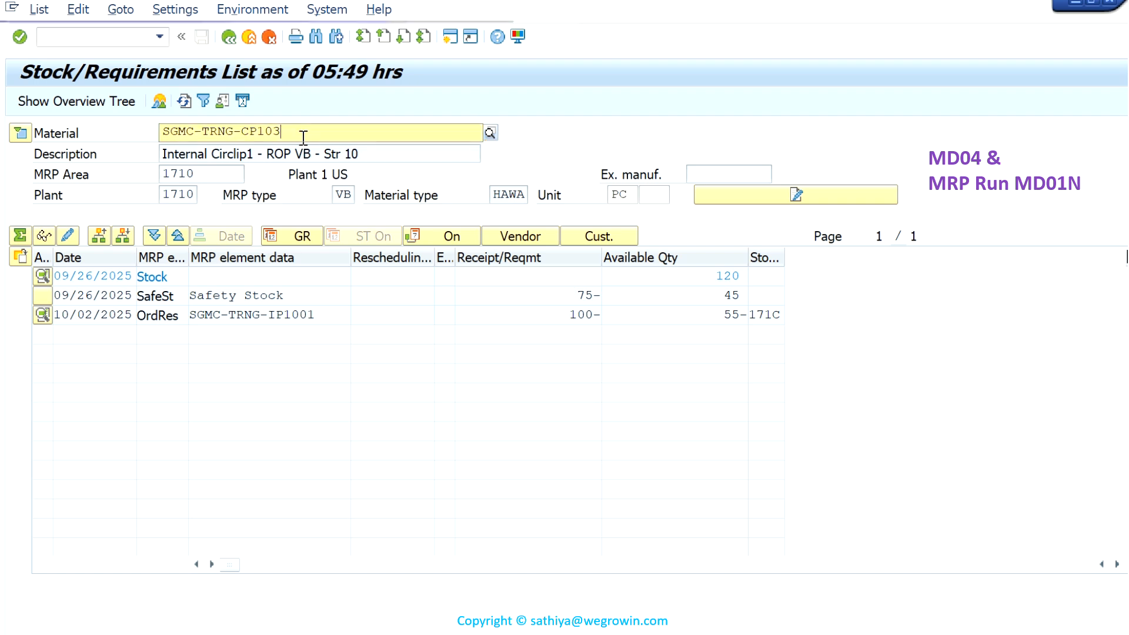
{"action": "type", "text": "2"}
{"action": "key", "text": "Return"}
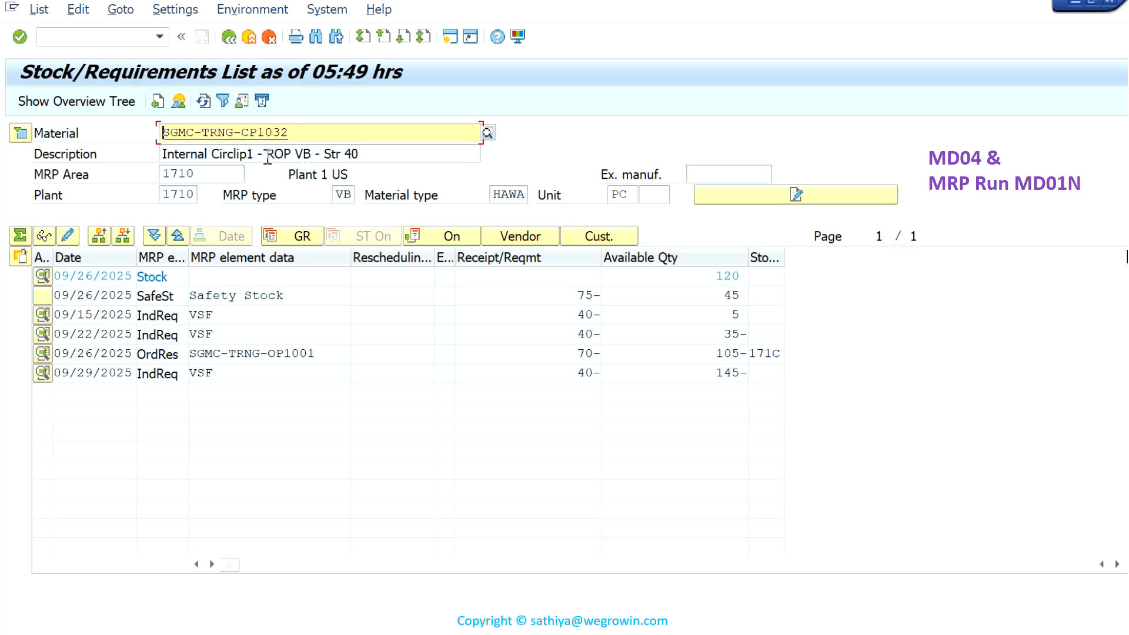
{"action": "left_click_drag", "start_coordinate": [266, 155], "coordinate": [360, 155]}
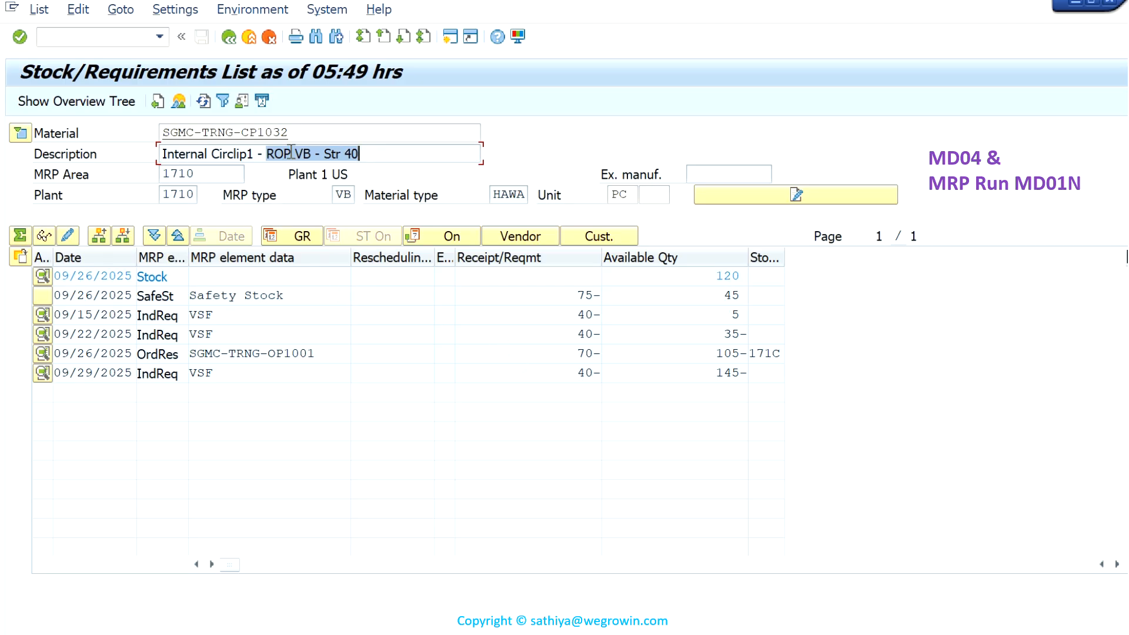
- Display the stock/requirements list of material SGMC-TRNG-CP1033 and examine its material master header details, then collapse them
{"action": "left_click", "coordinate": [298, 129]}
{"action": "key", "text": "BackSpace"}
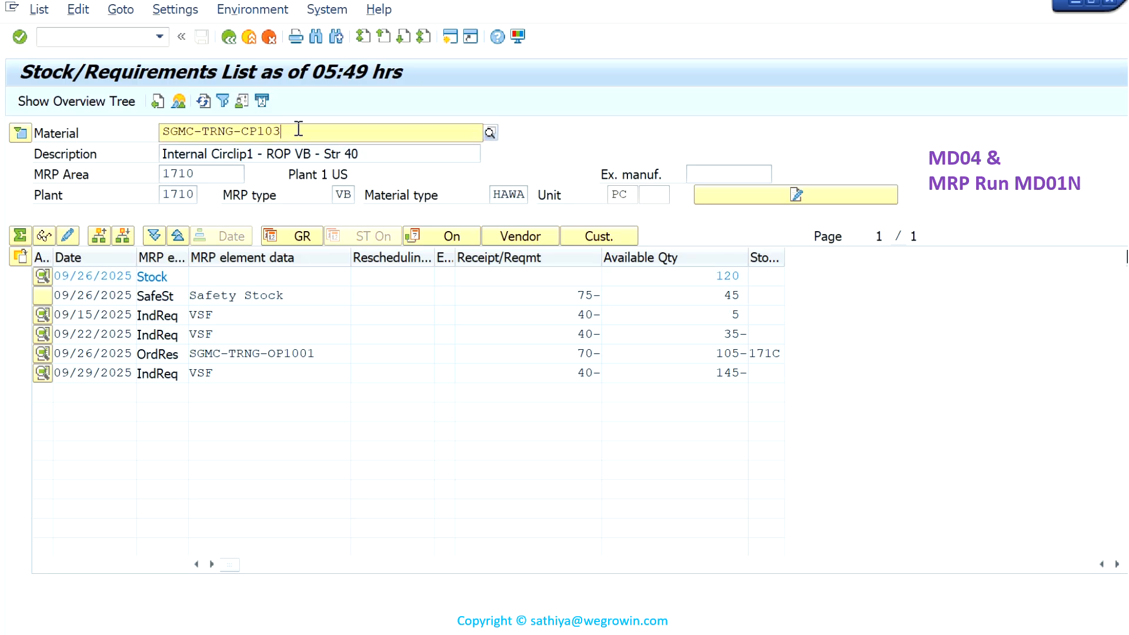
{"action": "type", "text": "3"}
{"action": "key", "text": "Return"}
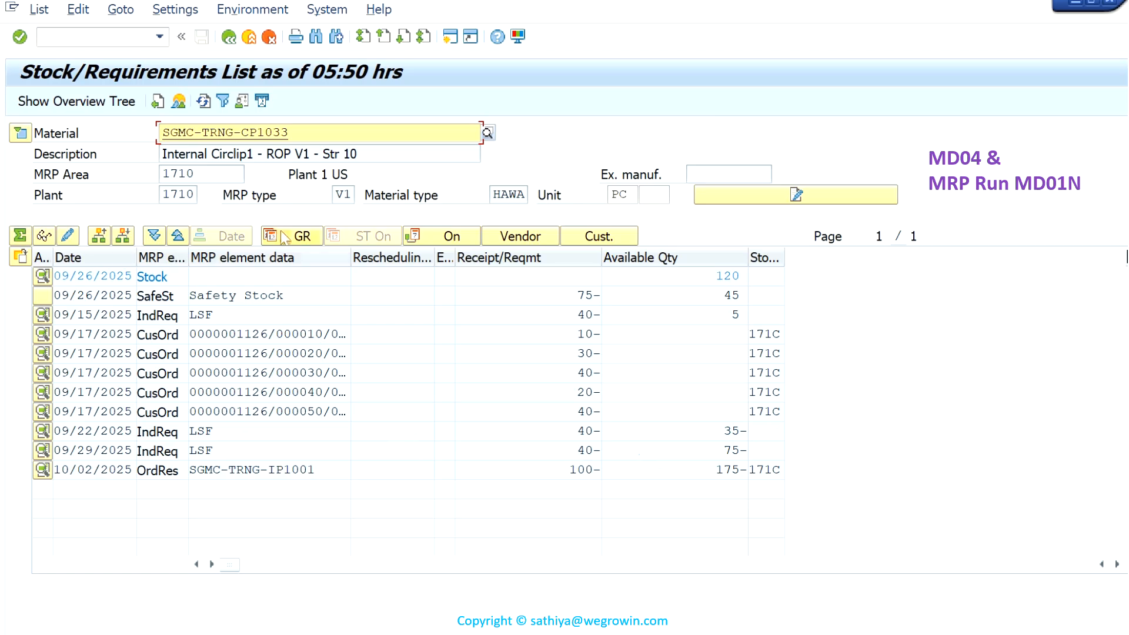
{"action": "left_click", "coordinate": [20, 134]}
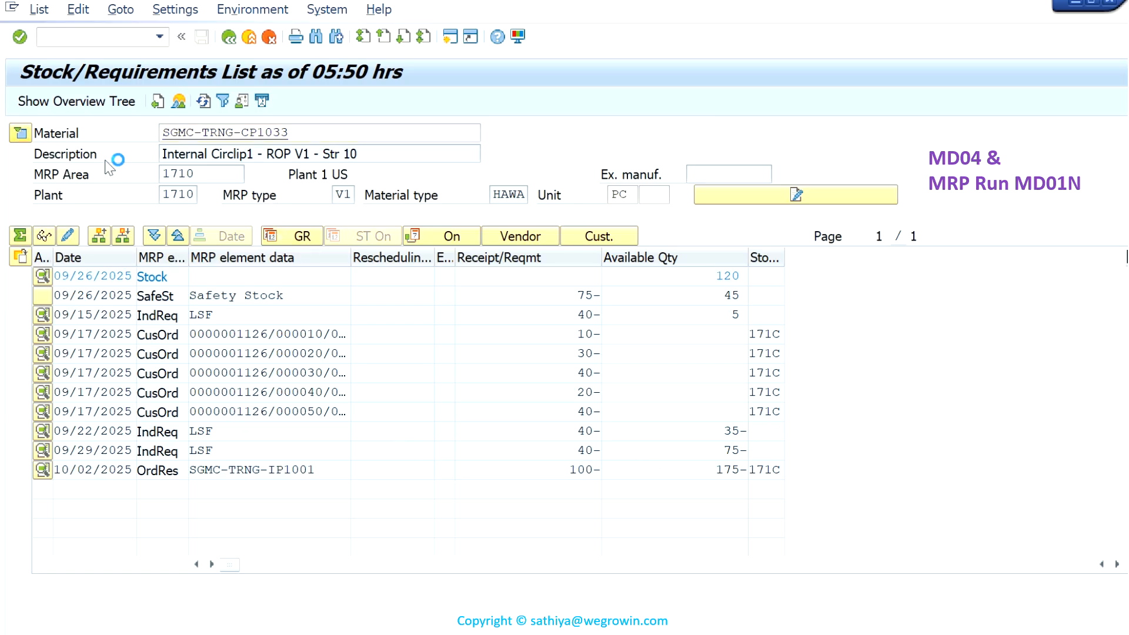
{"action": "left_click", "coordinate": [19, 134]}
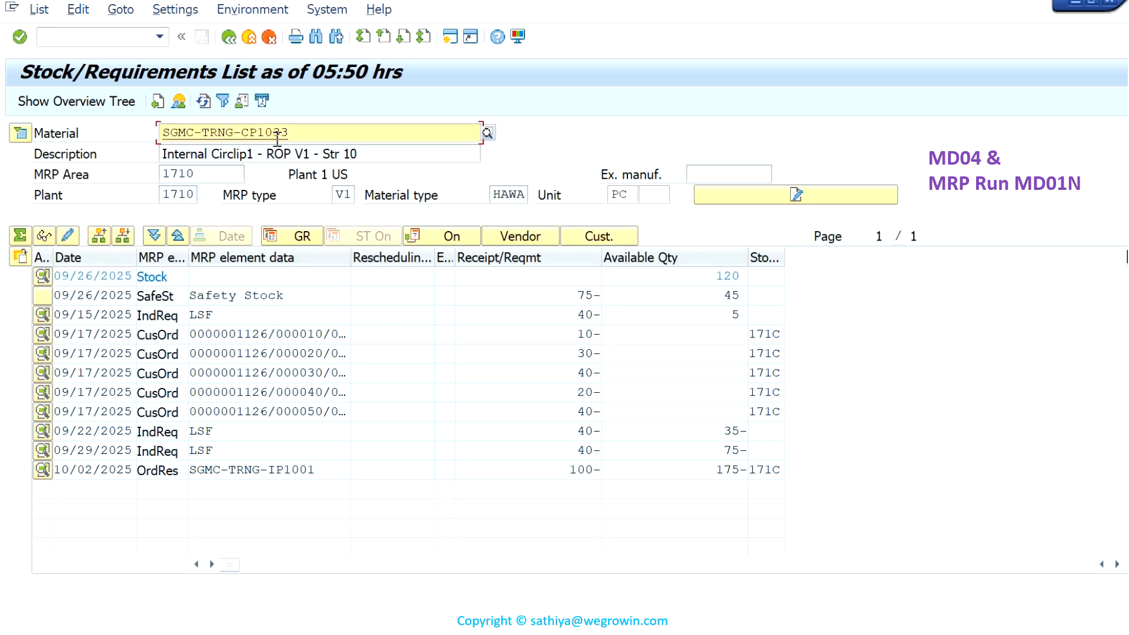
- Display the stock/requirements list of material SGMC-TRNG-CP1034 and check its header details for reorder point, safety stock and lot size
{"action": "key", "text": "BackSpace"}
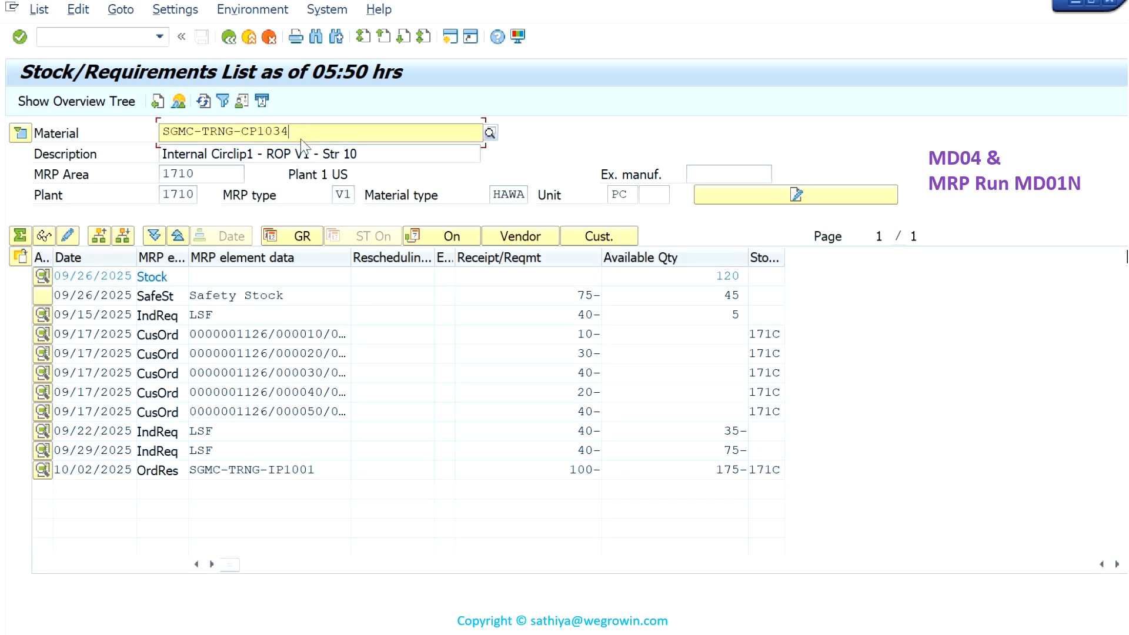
{"action": "type", "text": "4"}
{"action": "key", "text": "Return"}
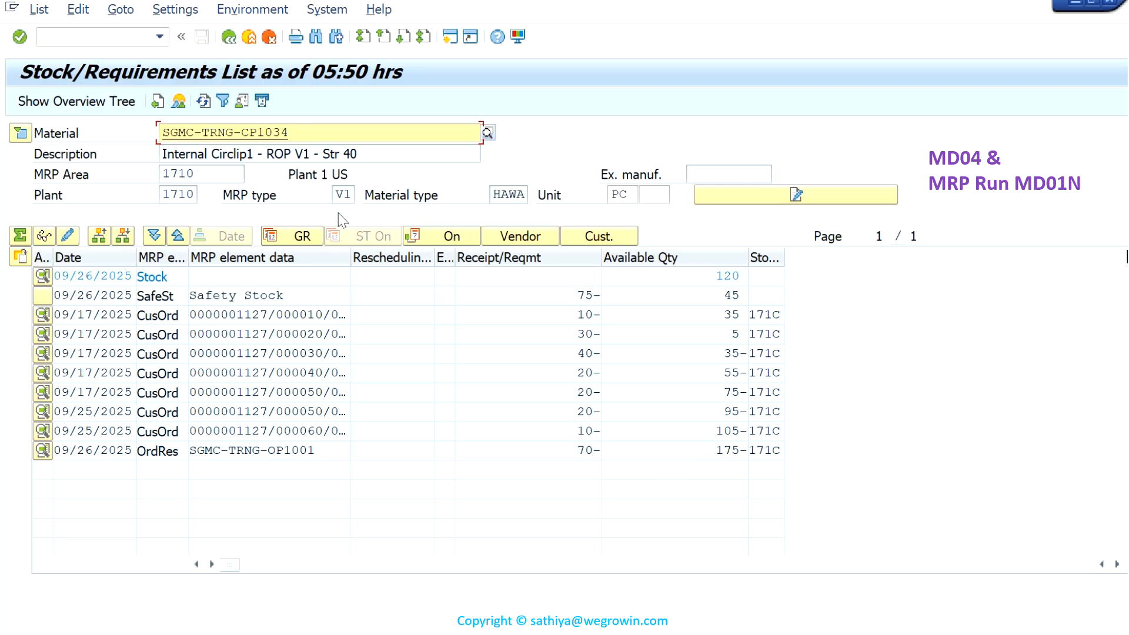
{"action": "left_click", "coordinate": [20, 133]}
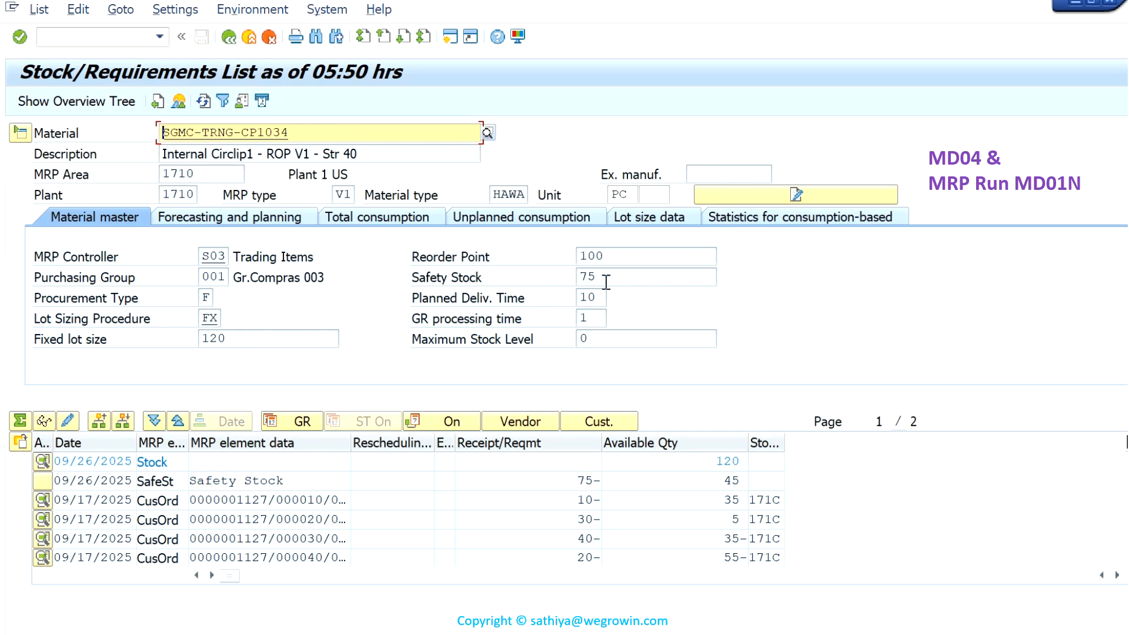
{"action": "left_click", "coordinate": [14, 129]}
- Display the stock/requirements list of material SGMC-TRNG-CP1035 and expand its material master header details for review
{"action": "left_click", "coordinate": [305, 134]}
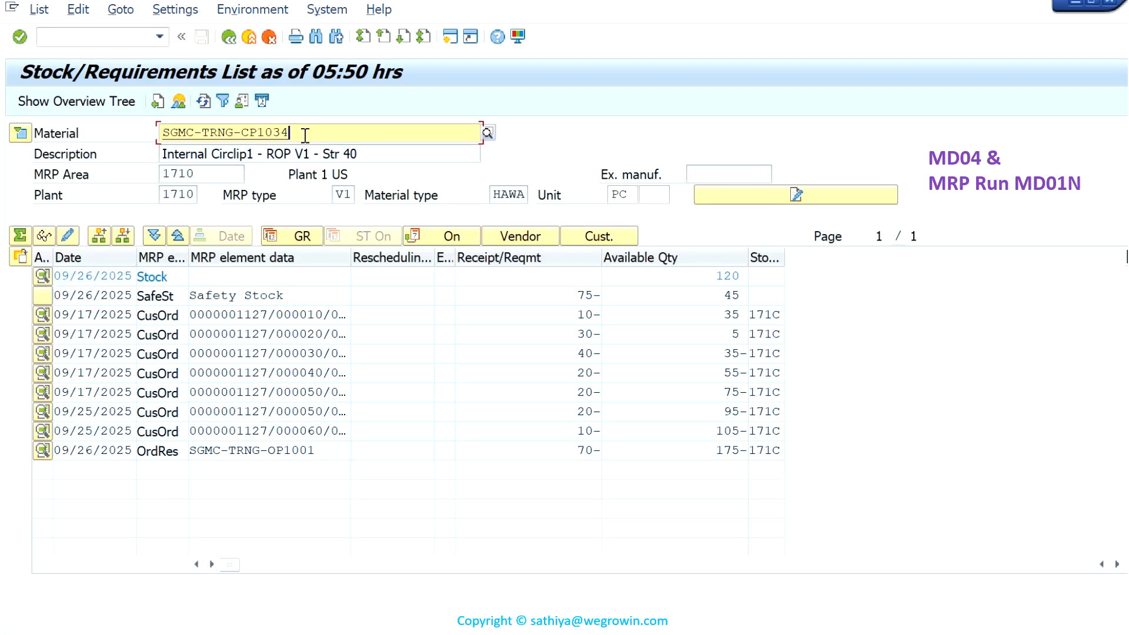
{"action": "key", "text": "BackSpace"}
{"action": "type", "text": "5"}
{"action": "key", "text": "Return"}
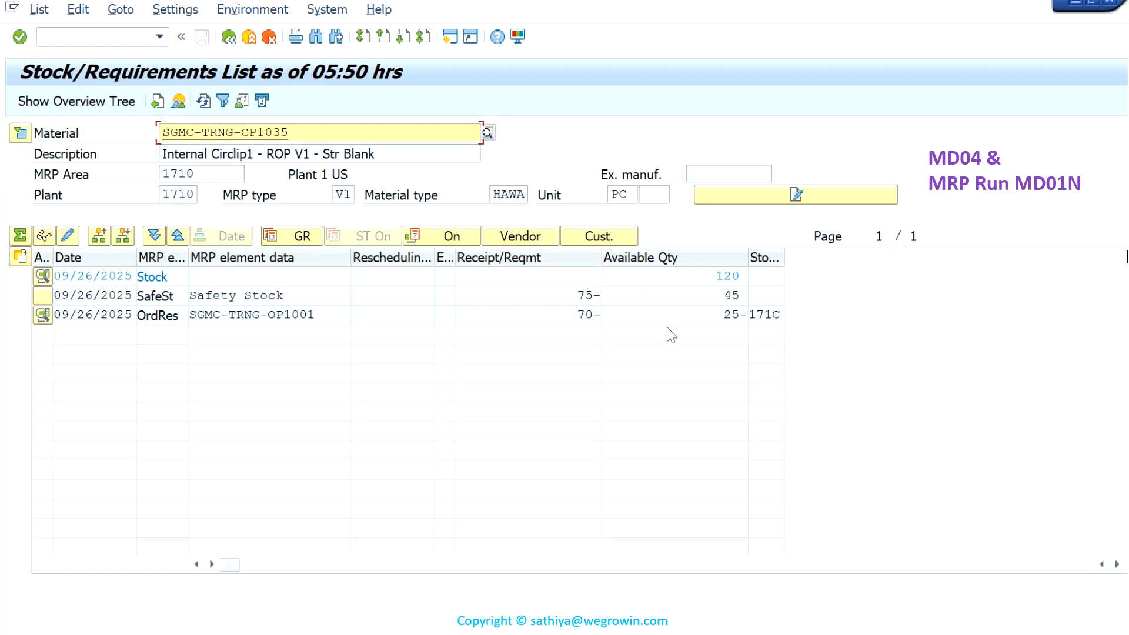
{"action": "left_click", "coordinate": [20, 133]}
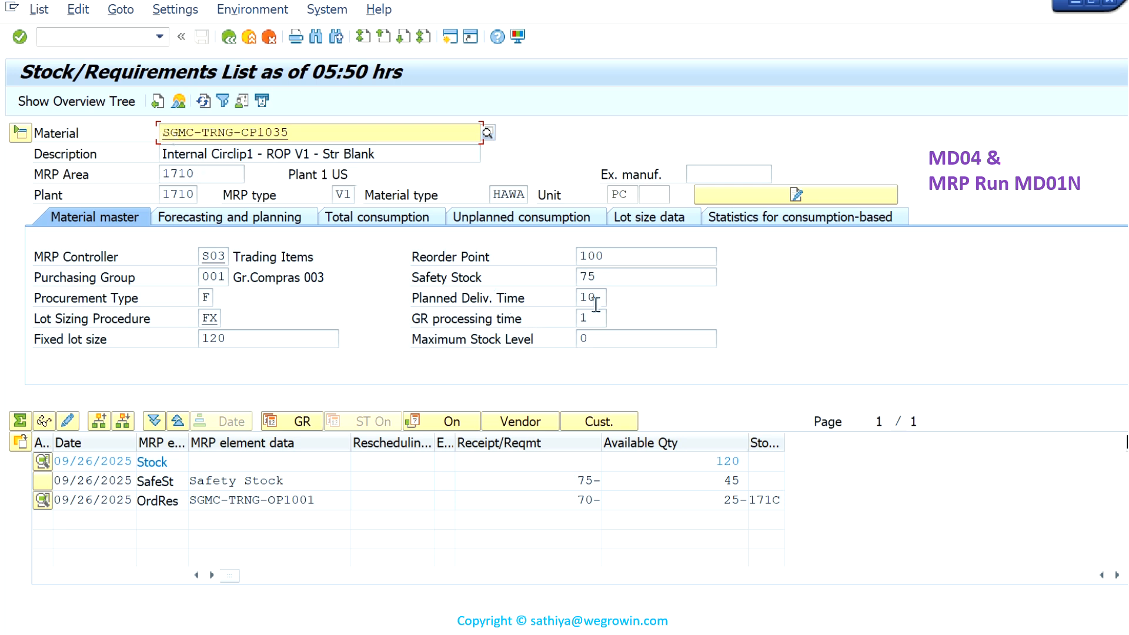
- Leave the stock/requirements list and open MRP Live with transaction code /nmd01n
{"action": "left_click", "coordinate": [124, 39]}
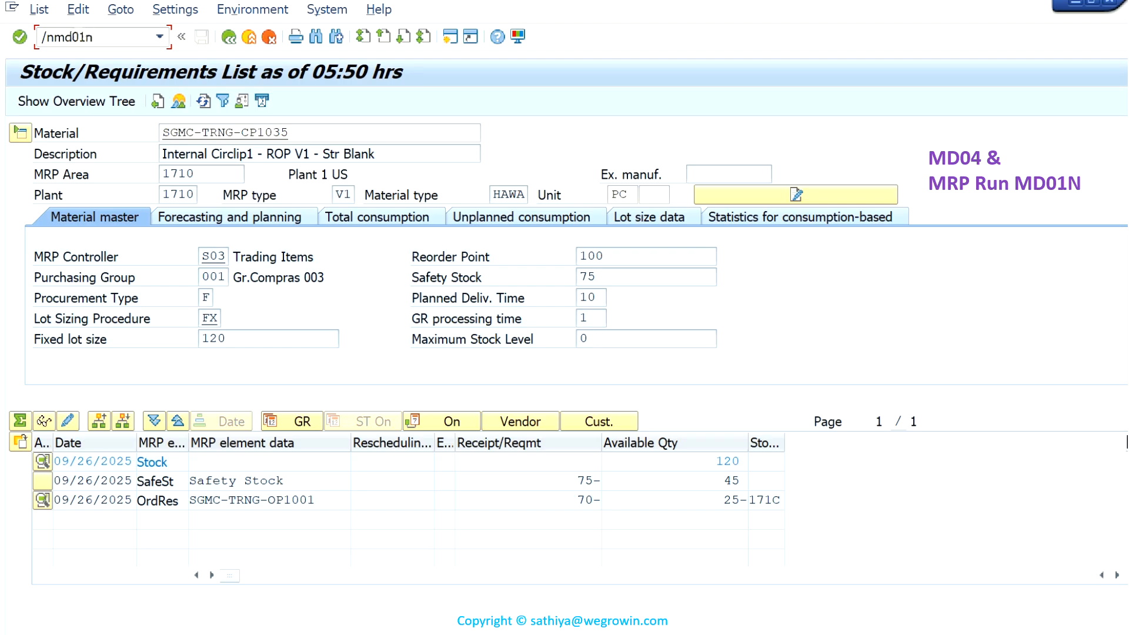
{"action": "left_click_drag", "start_coordinate": [108, 39], "coordinate": [38, 46]}
{"action": "left_click", "coordinate": [103, 40]}
{"action": "key", "text": "Return"}
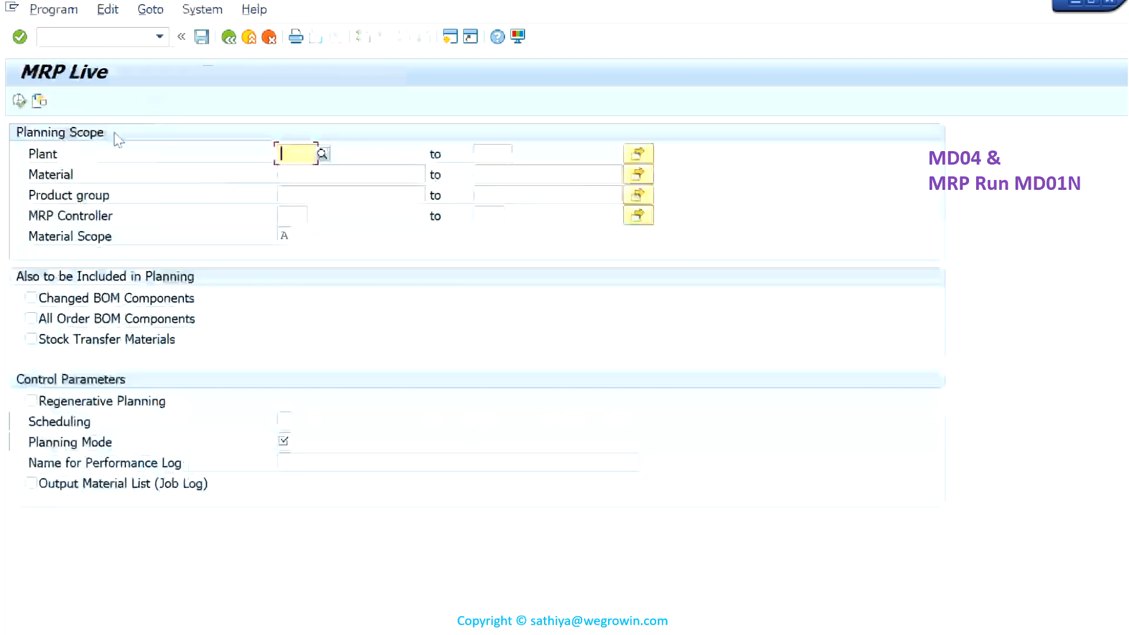
- Set the MRP Live planning scope to plant 1710 and material SGMC-TRNG-GM1001
{"action": "type", "text": "1710"}
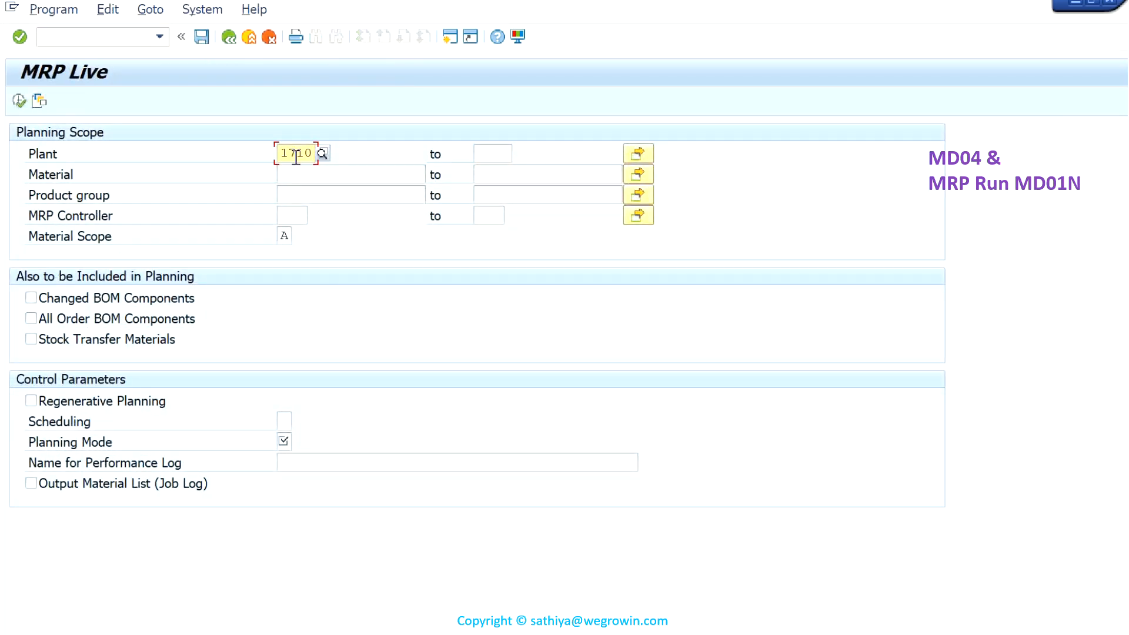
{"action": "left_click", "coordinate": [327, 178]}
{"action": "type", "text": "SGMC-"}
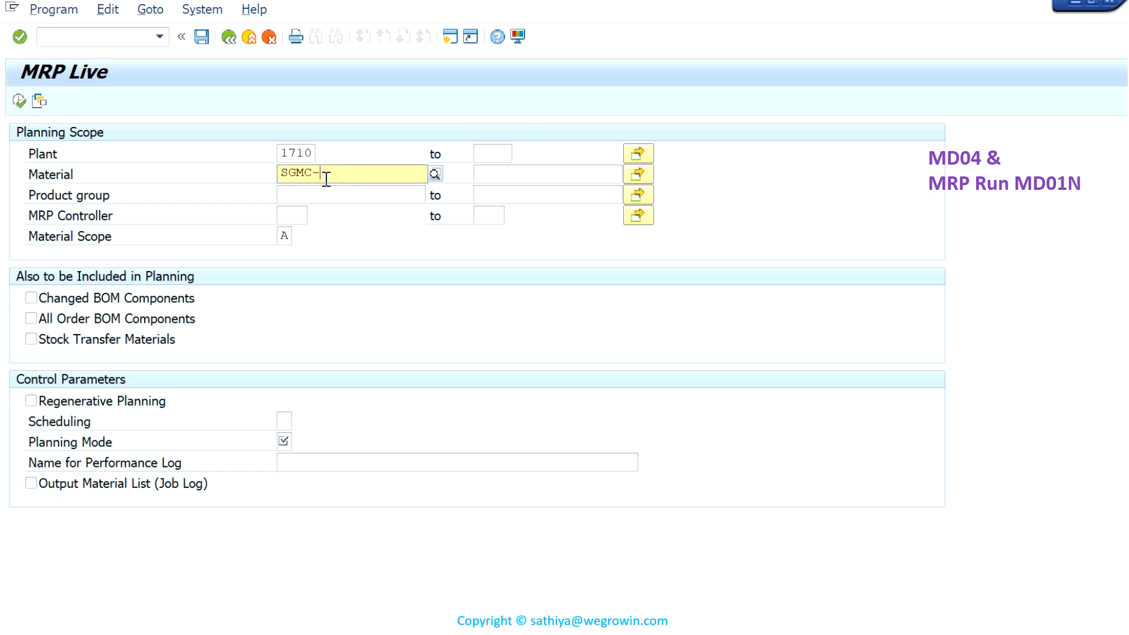
{"action": "type", "text": "TRNG-"}
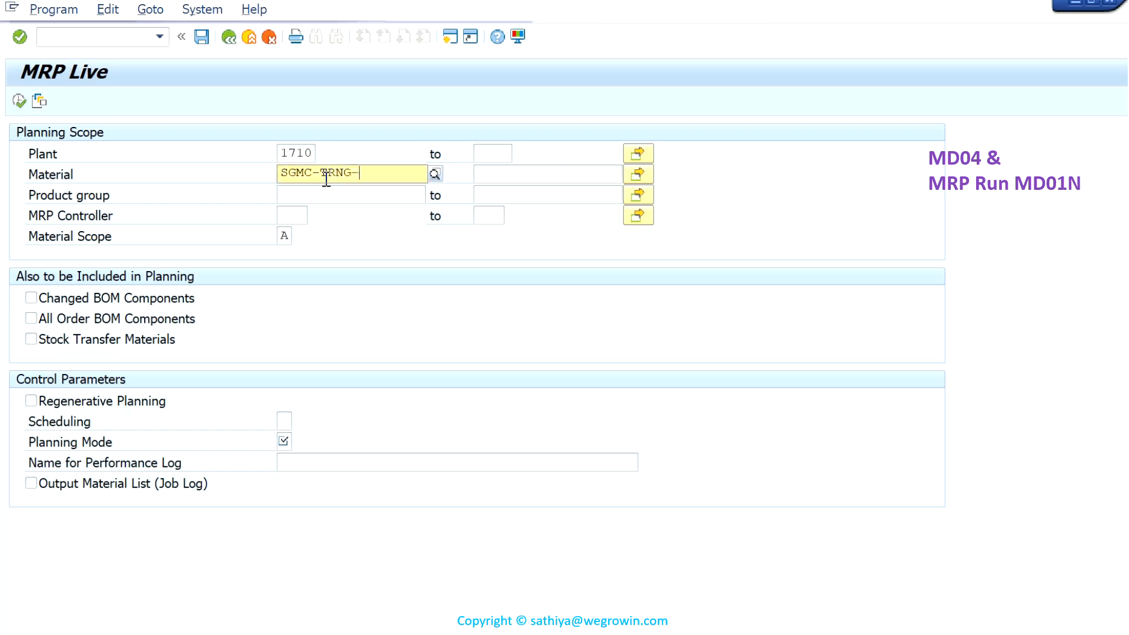
{"action": "type", "text": "GM1001"}
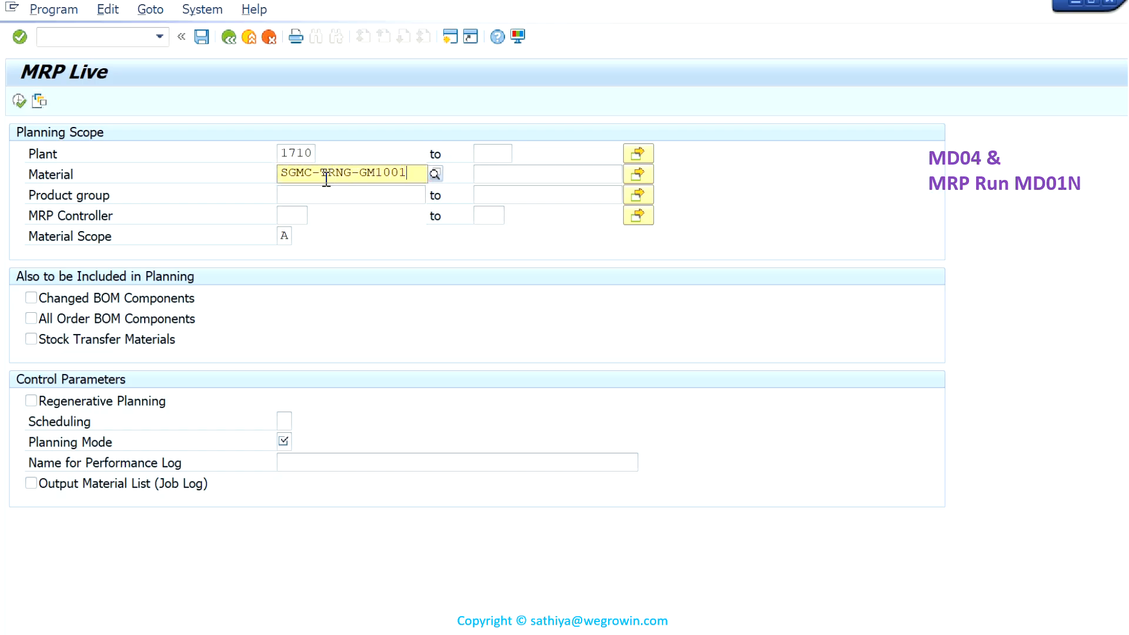
{"action": "left_click", "coordinate": [406, 212]}
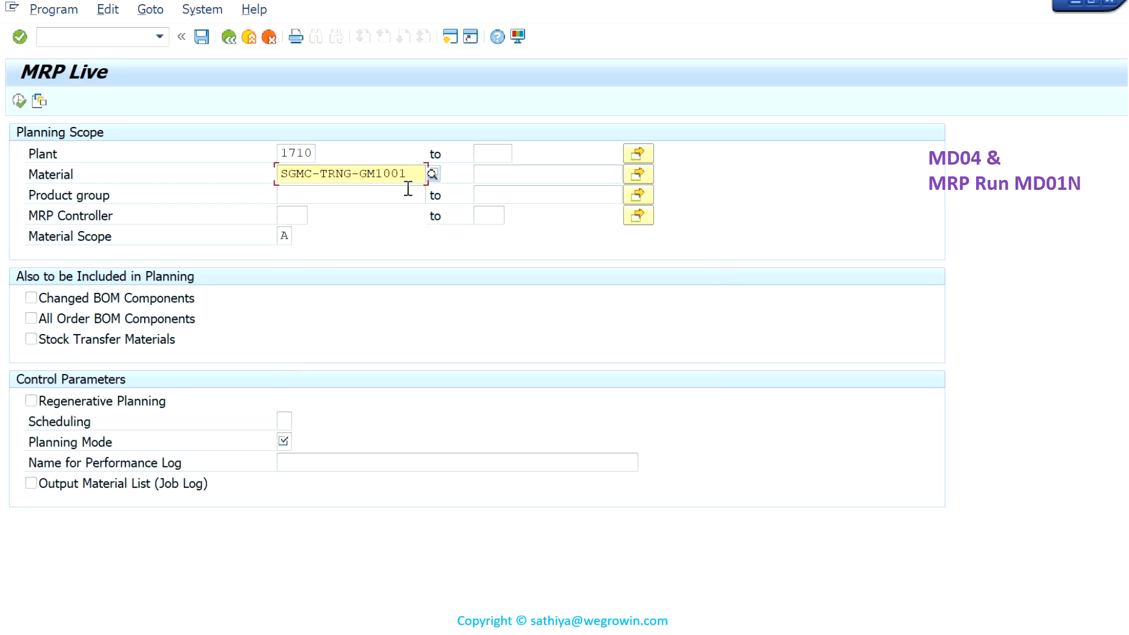
{"action": "left_click_drag", "start_coordinate": [410, 177], "coordinate": [280, 177]}
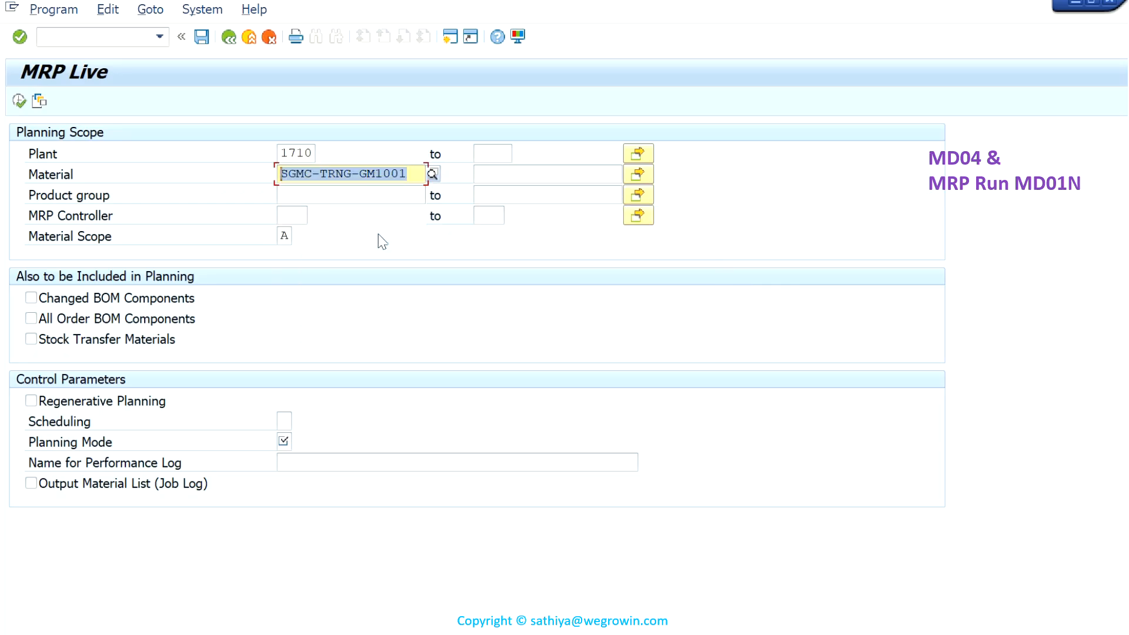
- Include changed and all order BOM components in the planning and set scheduling to 1, determination of basic dates
{"action": "left_click", "coordinate": [31, 298]}
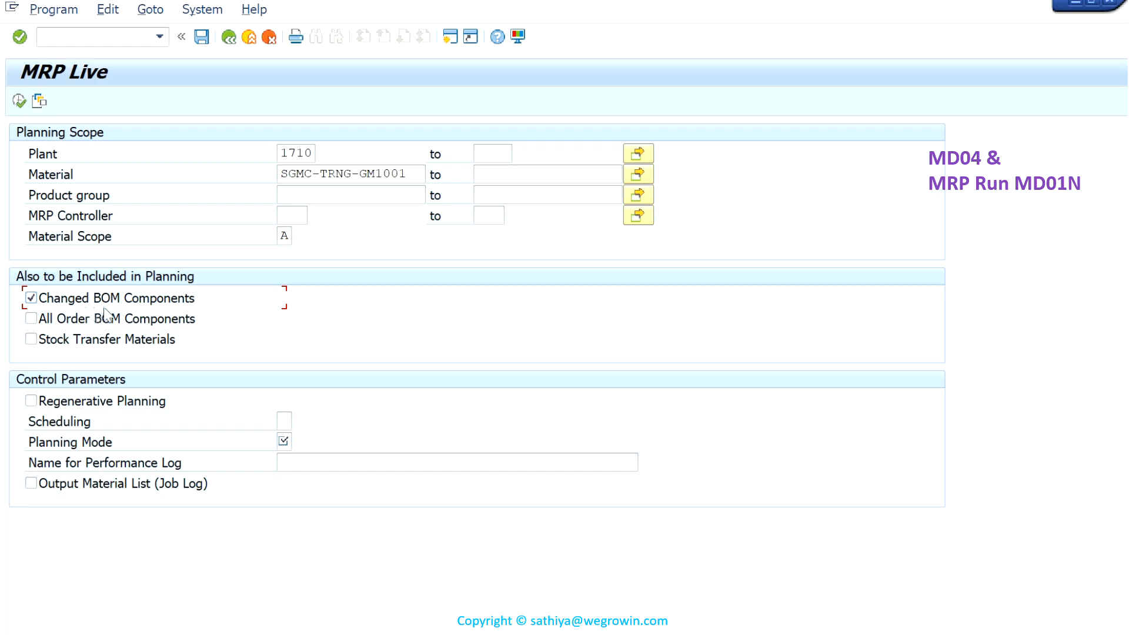
{"action": "left_click", "coordinate": [41, 322]}
{"action": "left_click", "coordinate": [284, 425]}
{"action": "left_click", "coordinate": [300, 422]}
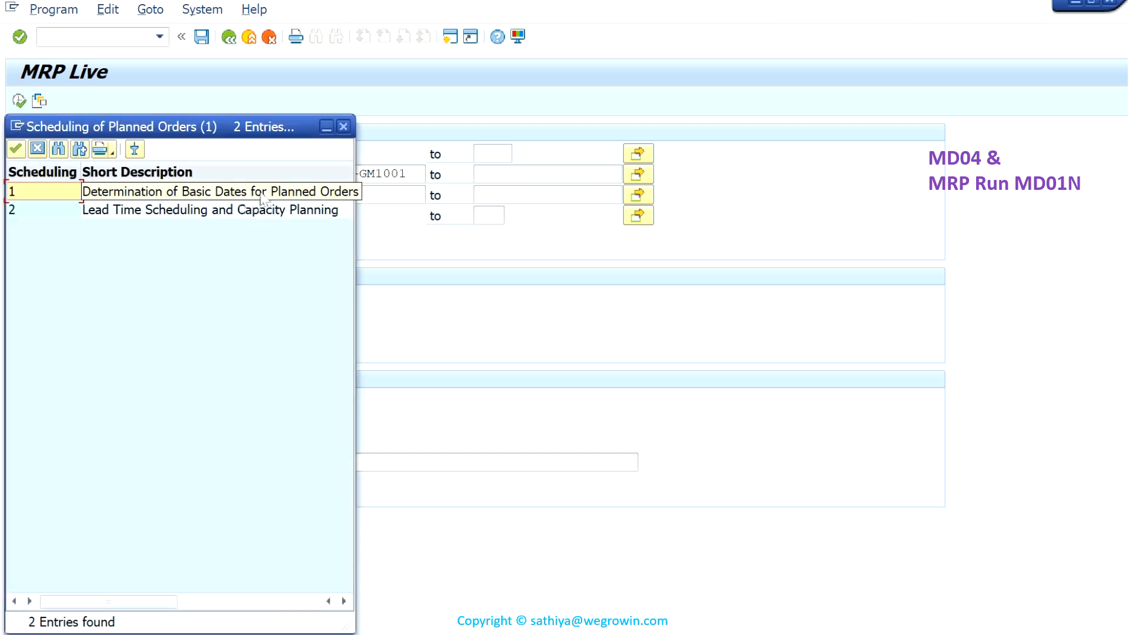
{"action": "double_click", "coordinate": [200, 194]}
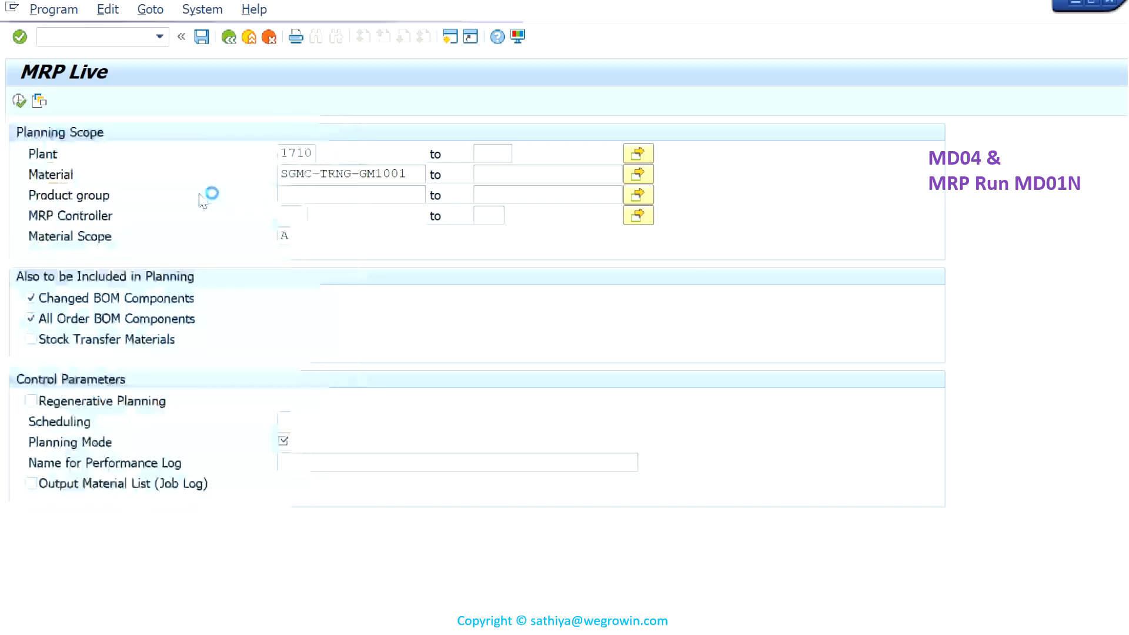
- Set planning mode 1 Adapt Planning Data and execute MRP Live, accepting a regenerative planning run
{"action": "left_click", "coordinate": [286, 442]}
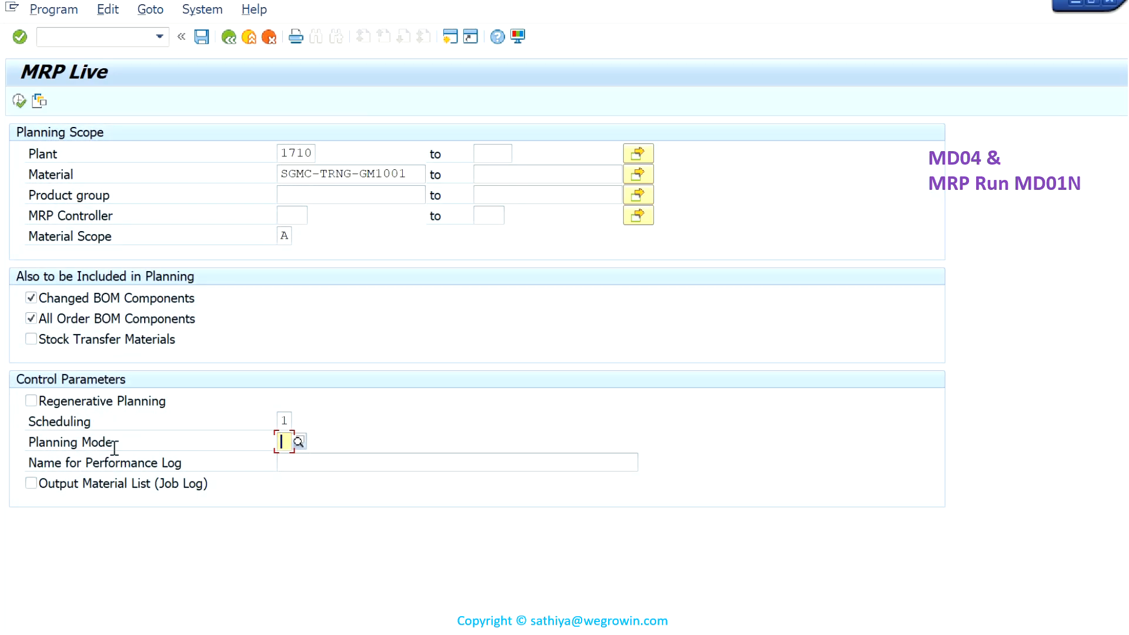
{"action": "left_click", "coordinate": [298, 442]}
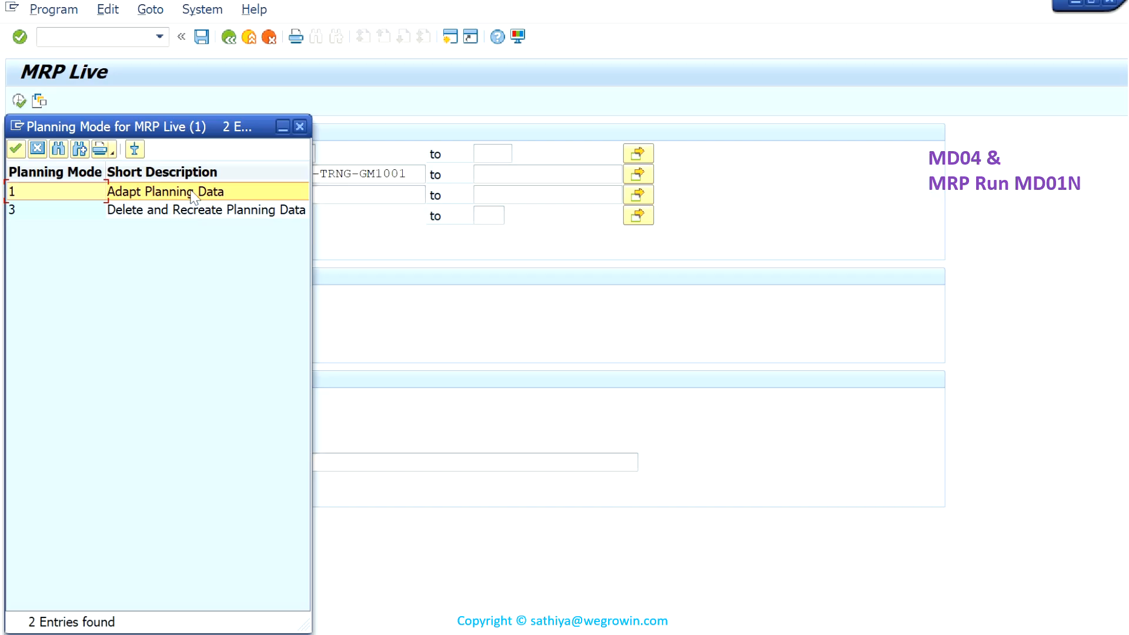
{"action": "double_click", "coordinate": [189, 191]}
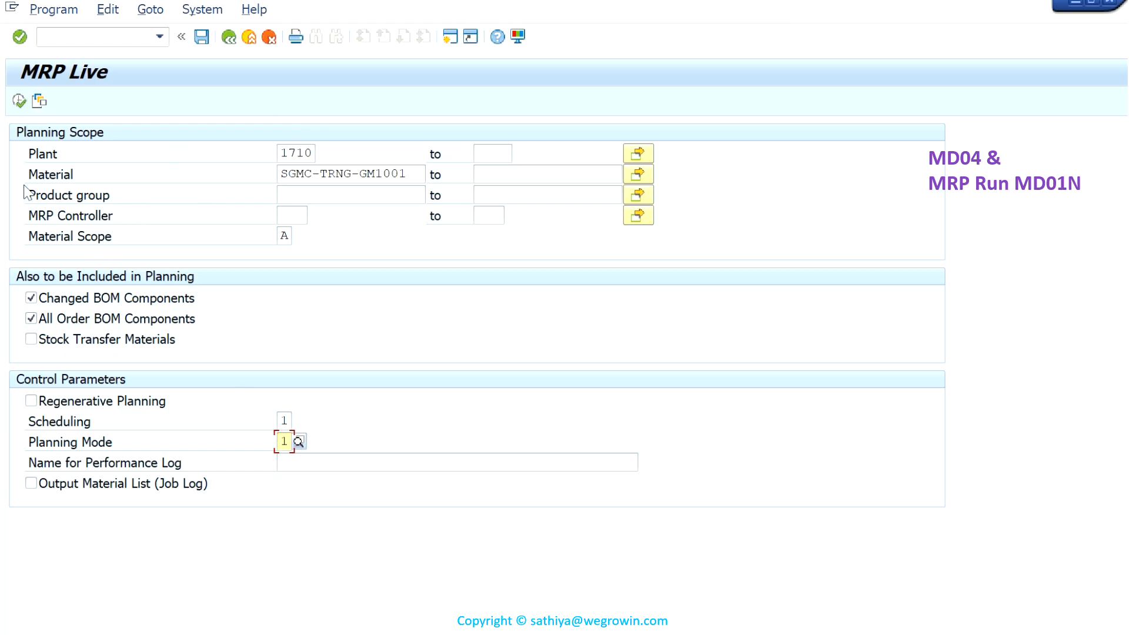
{"action": "left_click", "coordinate": [20, 101]}
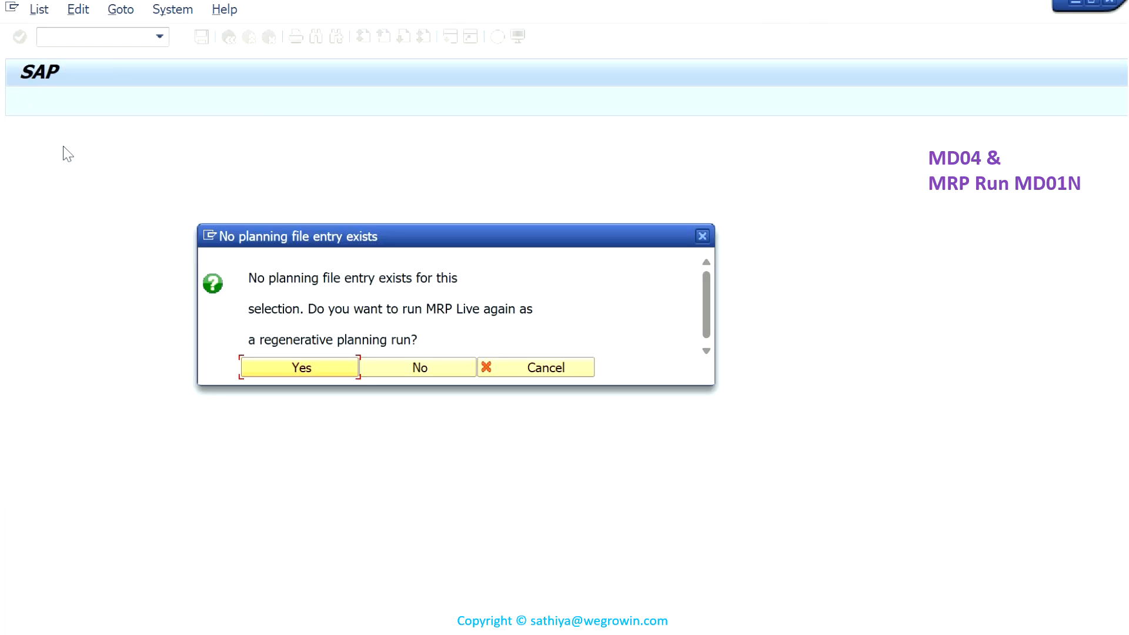
{"action": "left_click", "coordinate": [326, 367]}
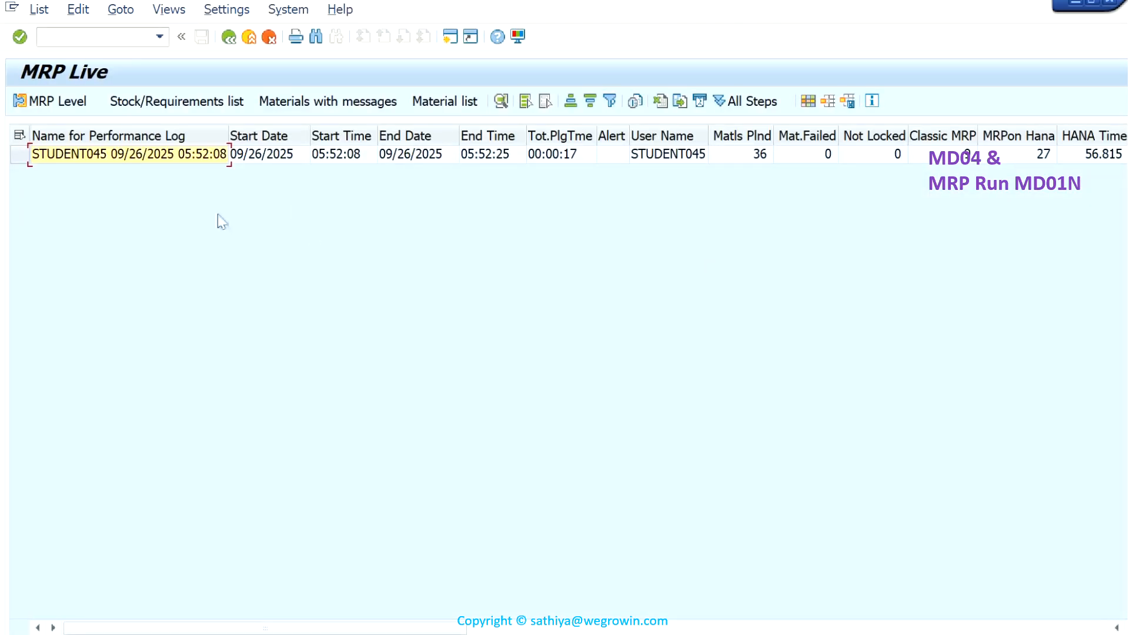
- Open the material list of the MRP run and examine the entries for SGMC-TRNG-CP1031, SGMC-TRNG-CP1032 and SGMC-TRNG-CP1033
{"action": "left_click", "coordinate": [19, 154]}
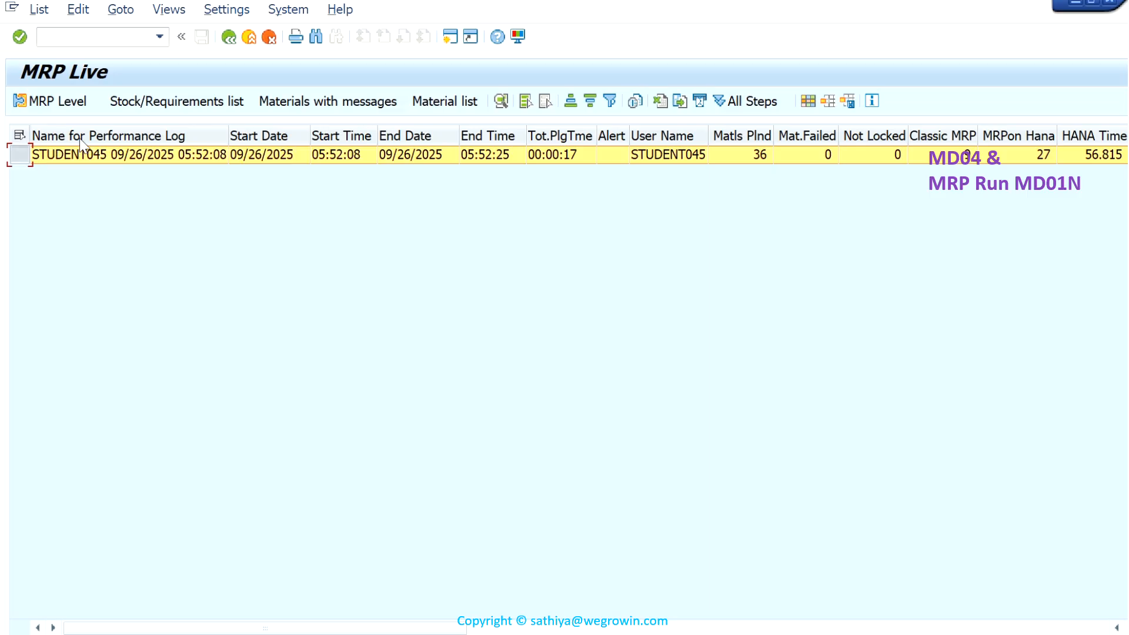
{"action": "left_click", "coordinate": [466, 106]}
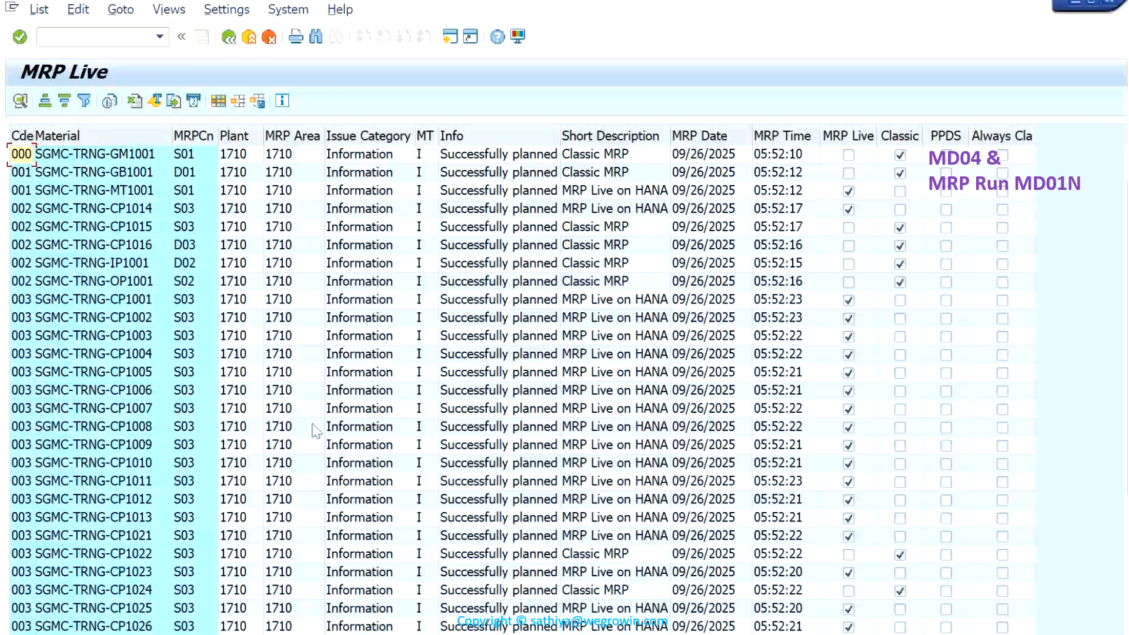
{"action": "scroll", "coordinate": [340, 488], "scroll_direction": "down", "scroll_amount": 3}
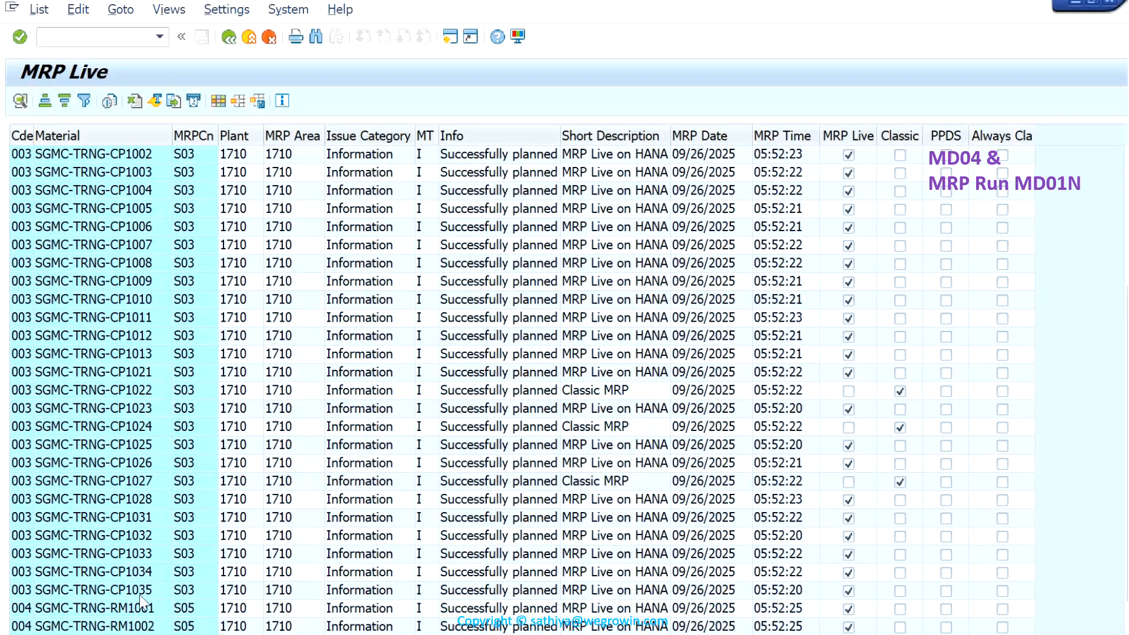
{"action": "left_click", "coordinate": [134, 520]}
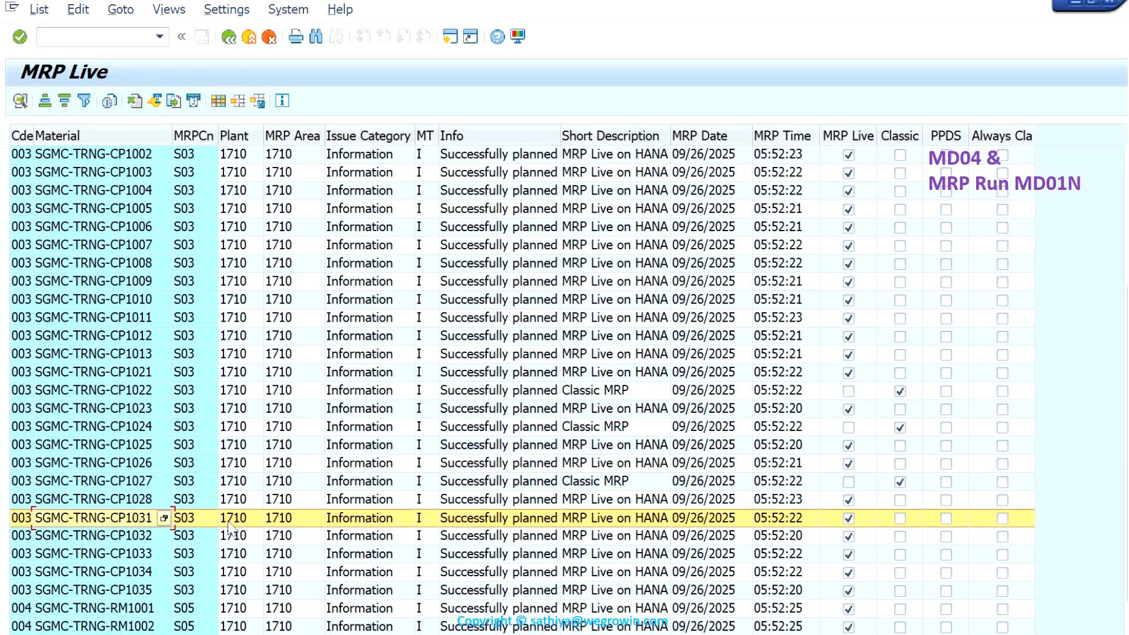
{"action": "left_click", "coordinate": [150, 542]}
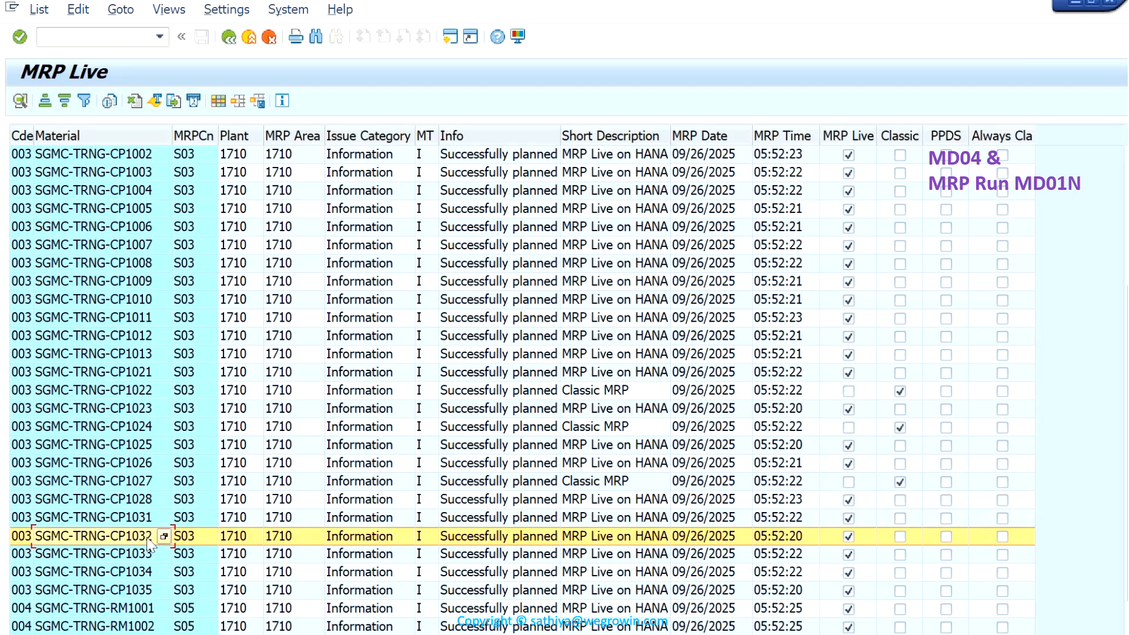
{"action": "left_click", "coordinate": [136, 558]}
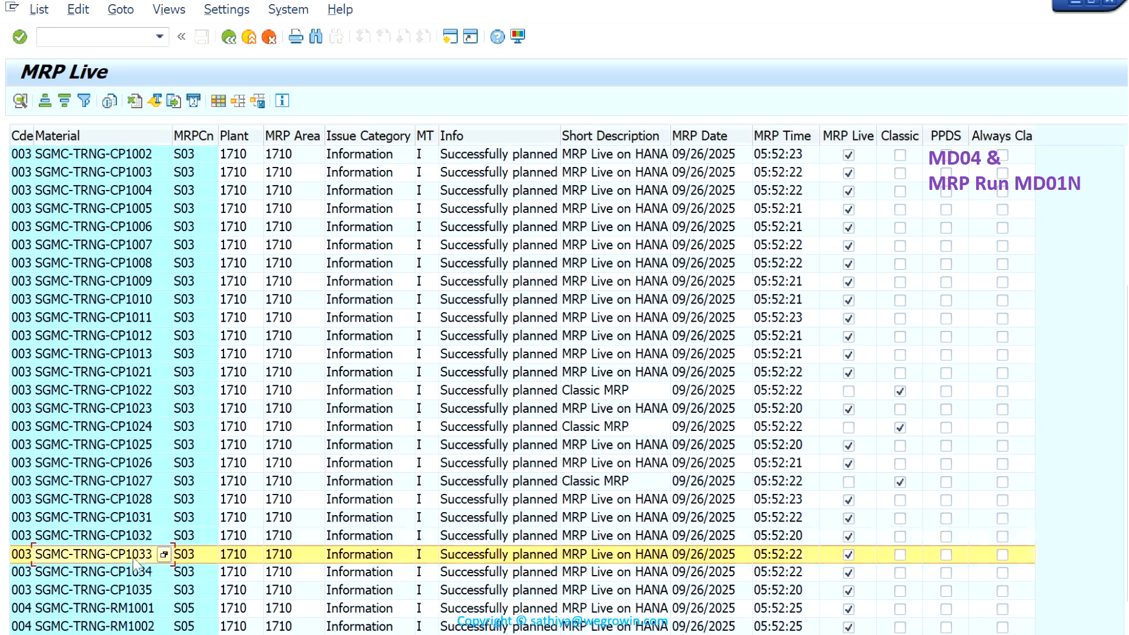
- Examine the MRP run entries for SGMC-TRNG-CP1034 and SGMC-TRNG-CP1035 in the material list
{"action": "left_click", "coordinate": [137, 575]}
{"action": "left_click", "coordinate": [139, 592]}
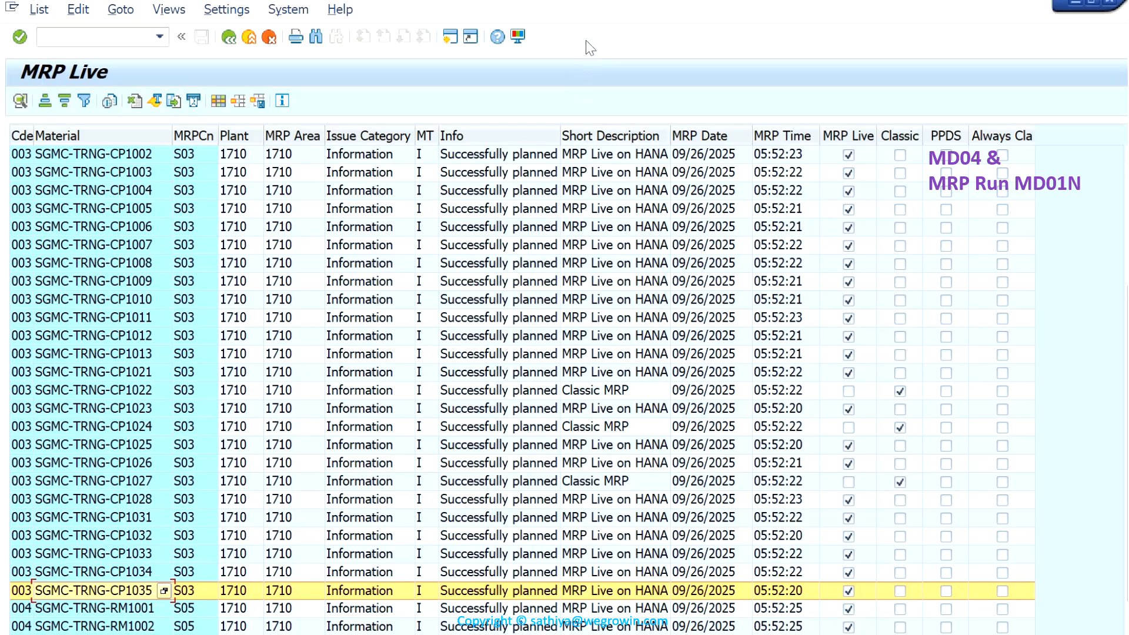
{"action": "mouse_move", "coordinate": [595, 3]}
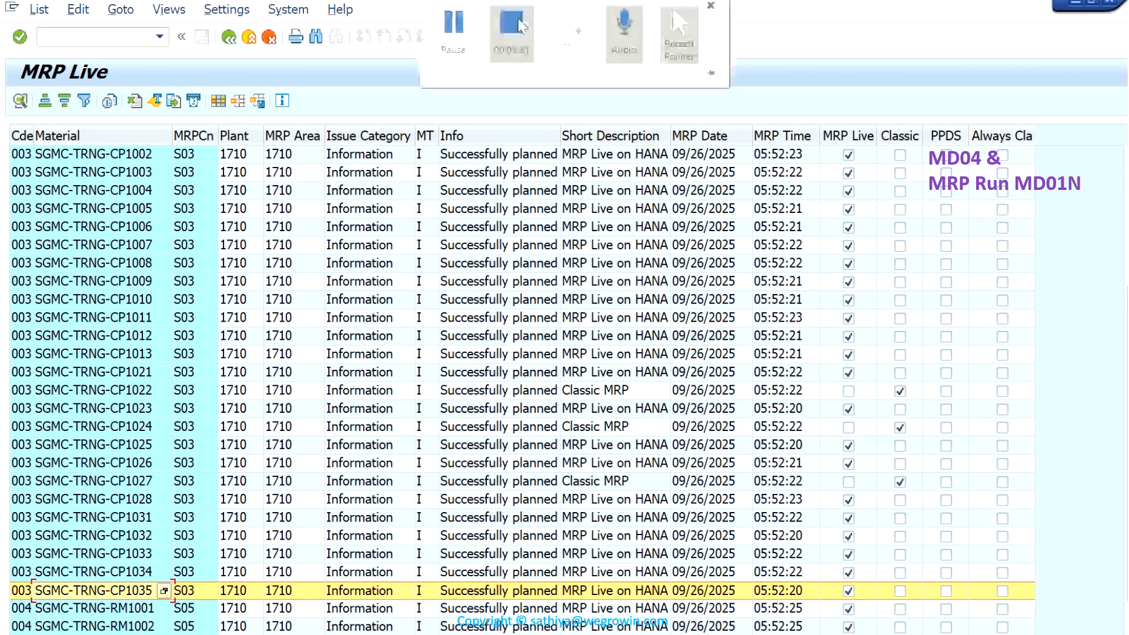
{"action": "left_click", "coordinate": [519, 25]}
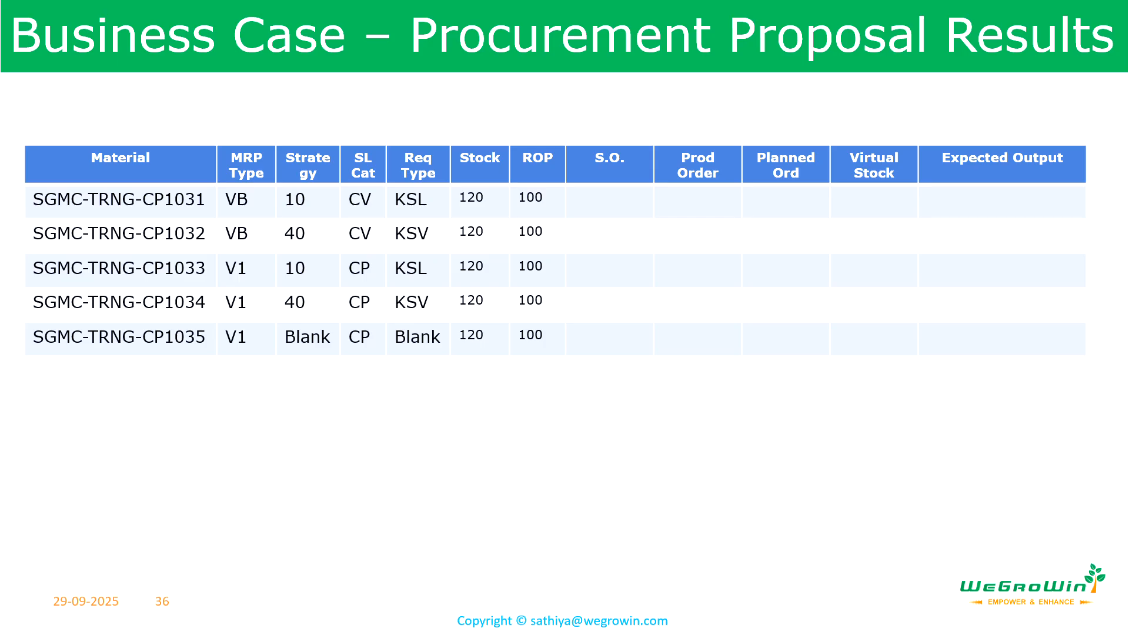
{"action": "key", "text": "Right"}
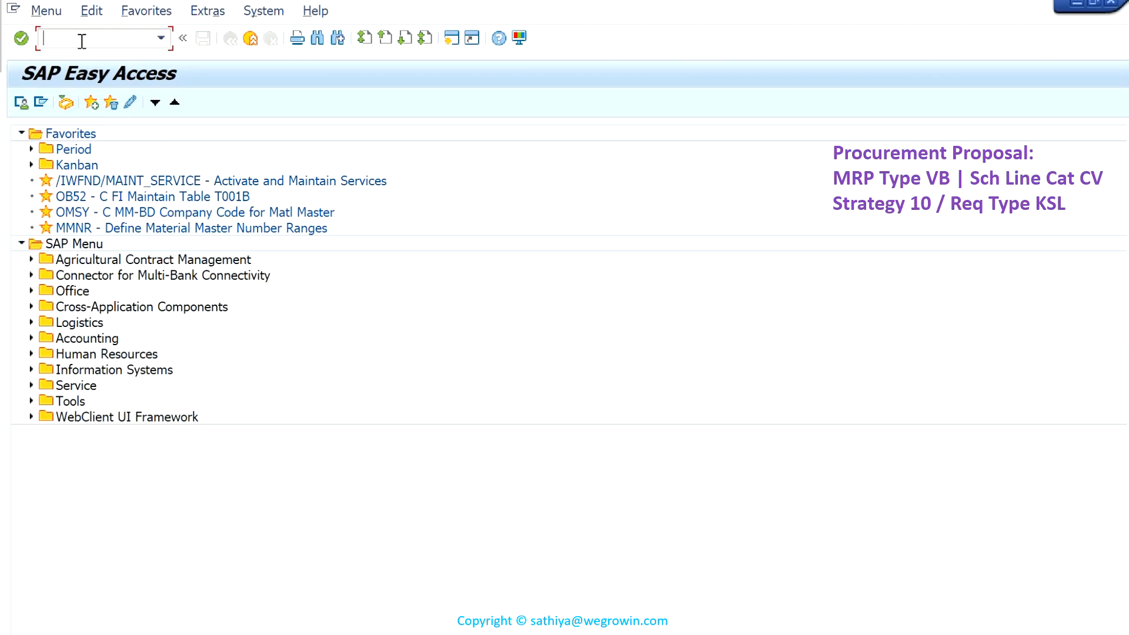
- Start transaction MD04 and display the stock/requirements list for material SGMC-TRNG-CP1031 in plant 1710
{"action": "type", "text": "MD04"}
{"action": "key", "text": "Return"}
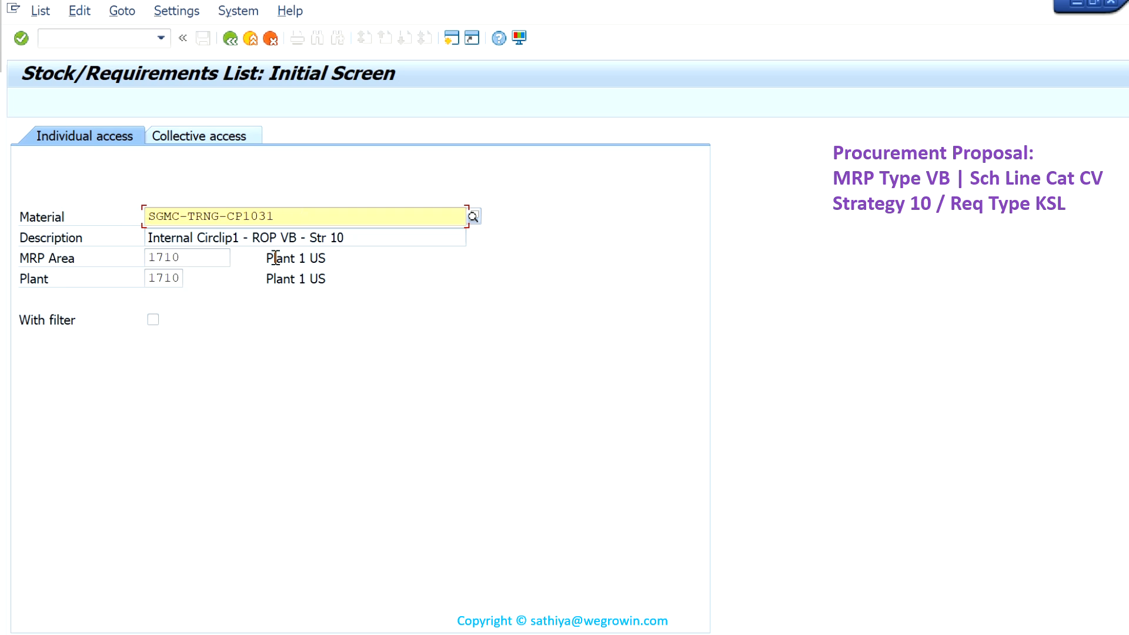
{"action": "key", "text": "Return"}
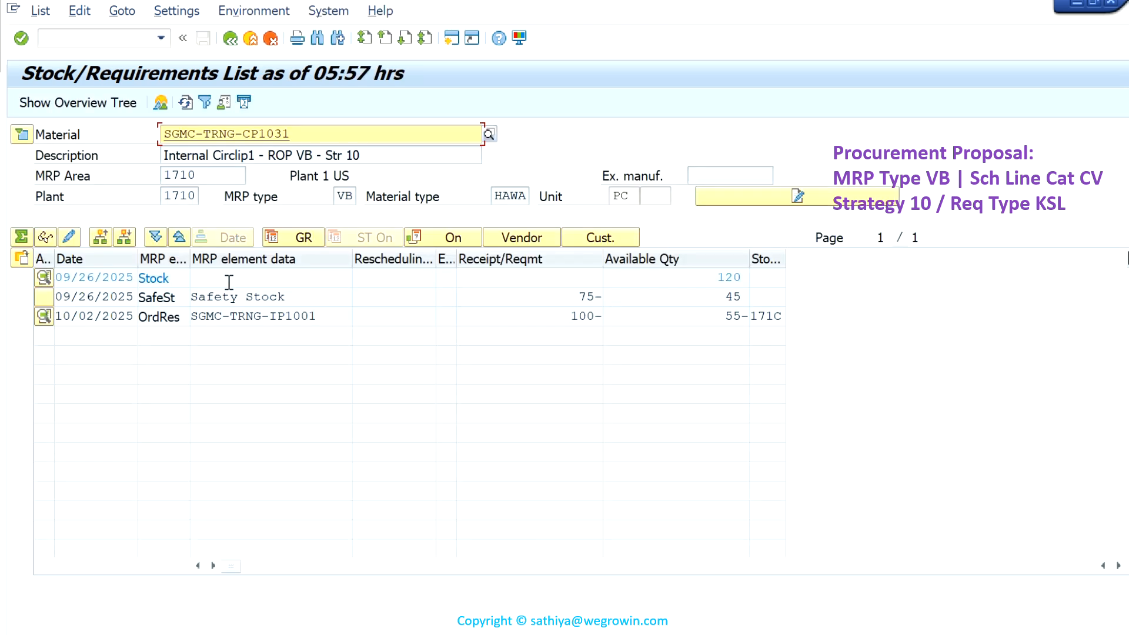
- Examine the stock, safety stock and order reservation quantities of SGMC-TRNG-CP1031, and check its reorder point in the header details
{"action": "left_click", "coordinate": [730, 277]}
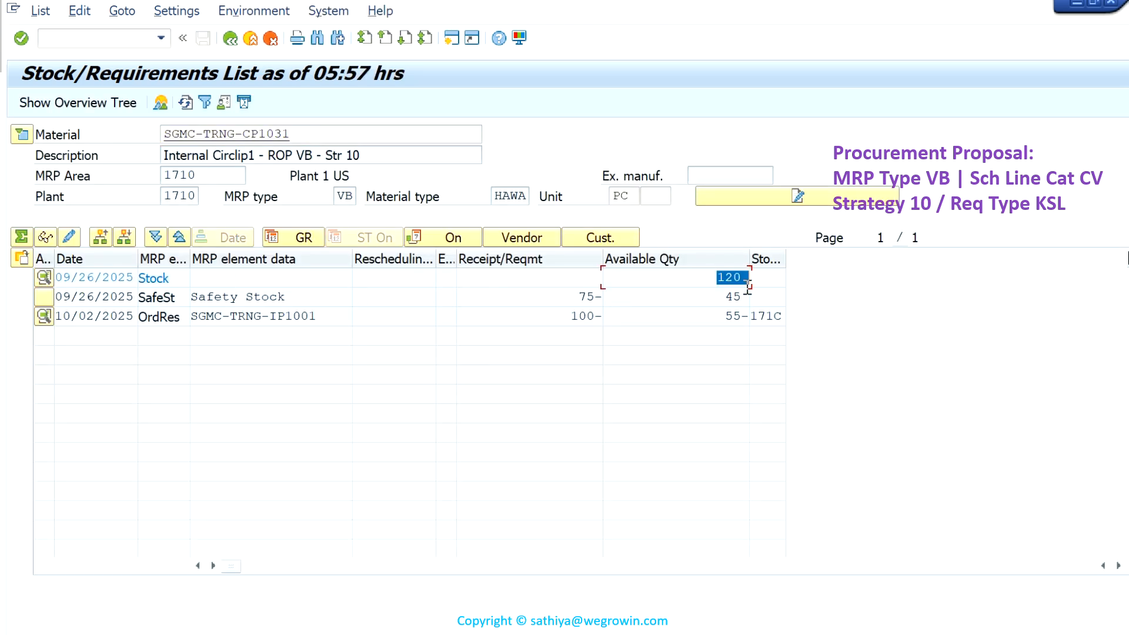
{"action": "left_click", "coordinate": [599, 298]}
{"action": "left_click_drag", "start_coordinate": [560, 320], "coordinate": [606, 319]}
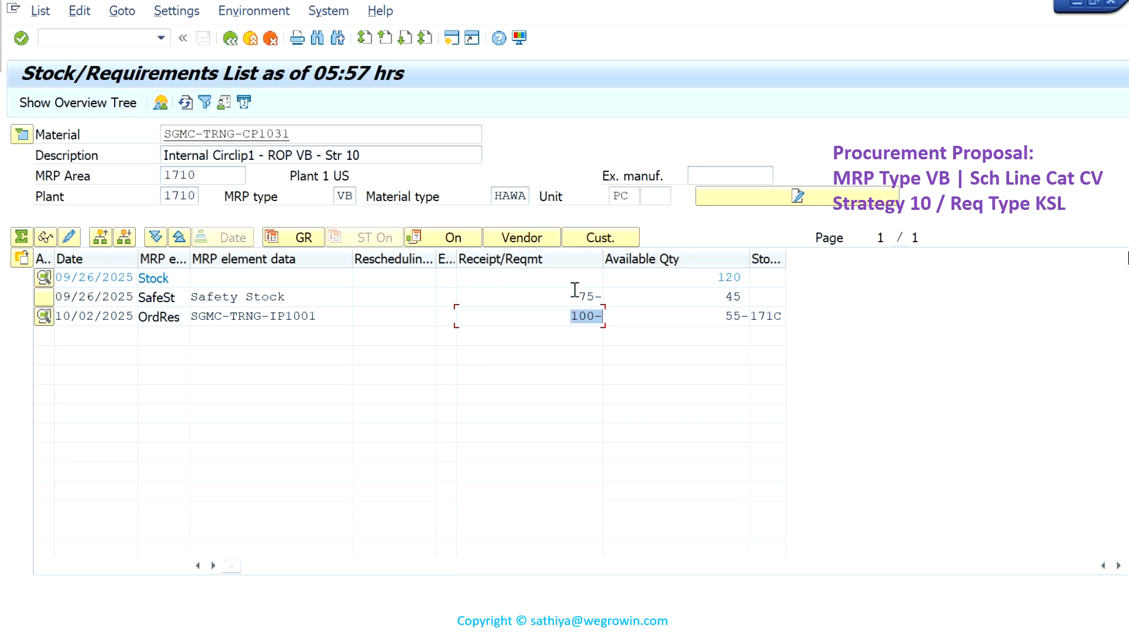
{"action": "left_click", "coordinate": [22, 135]}
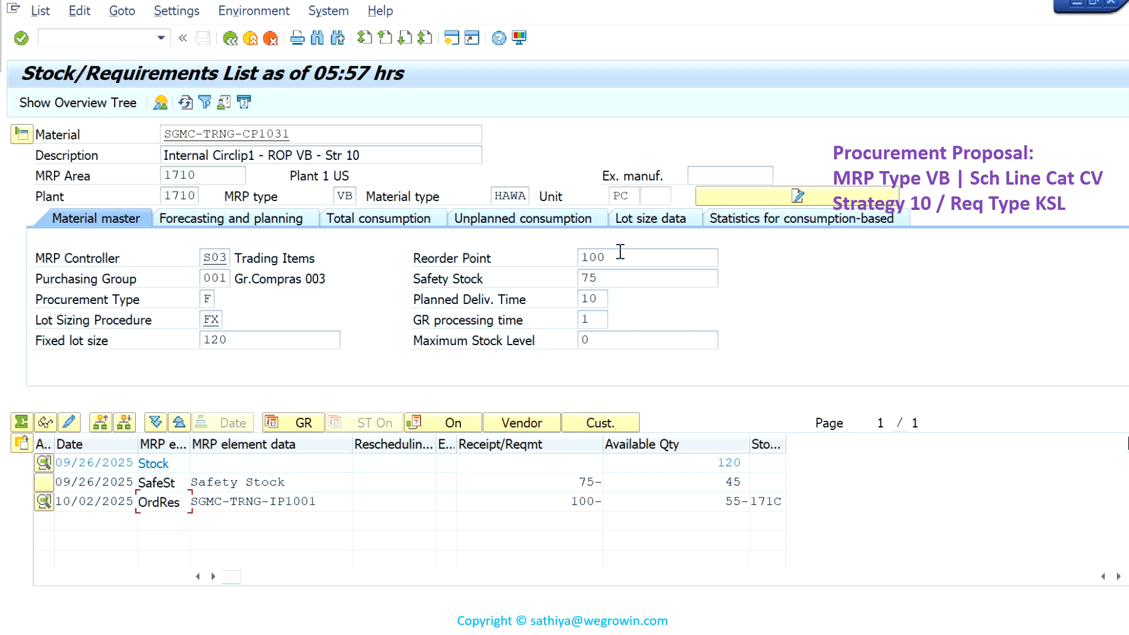
{"action": "left_click", "coordinate": [22, 135]}
- Open the List of Sales Orders transaction VA05 in a new session
{"action": "left_click", "coordinate": [95, 41]}
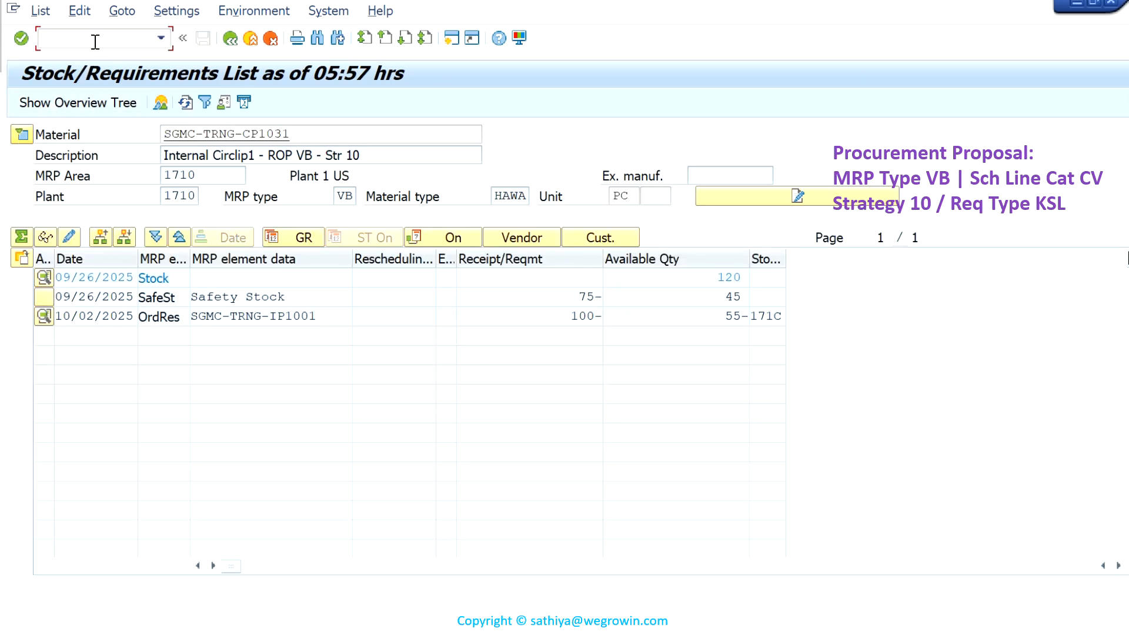
{"action": "type", "text": "/ova05"}
{"action": "key", "text": "Return"}
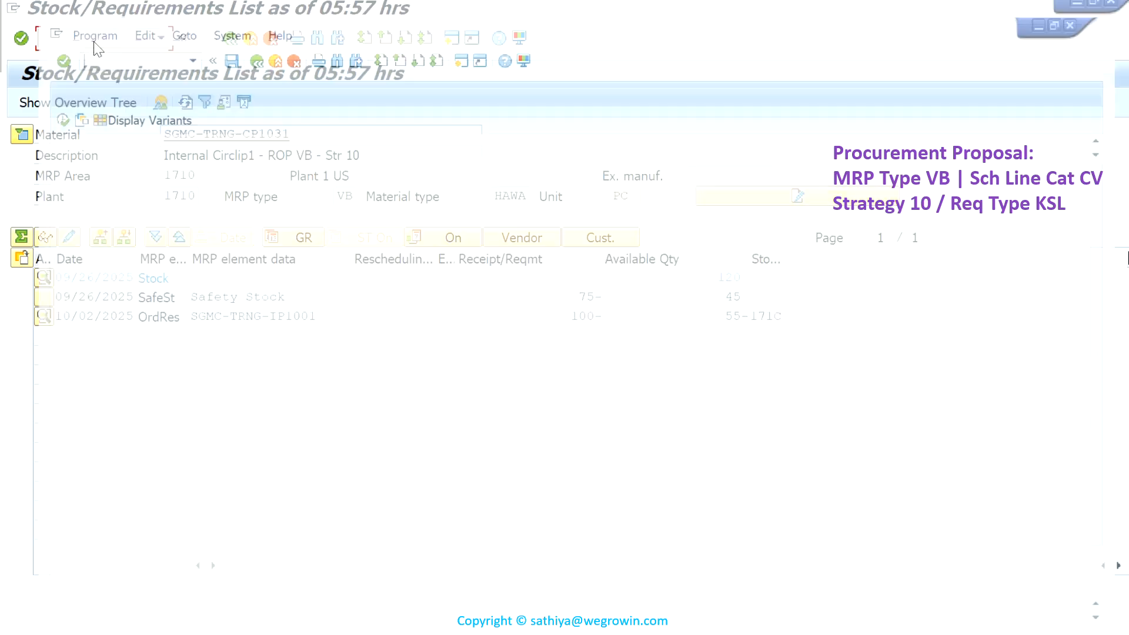
- List the open sales orders for material SGMC-TRNG-CP1031 in sales organization 1710
{"action": "left_click", "coordinate": [324, 243]}
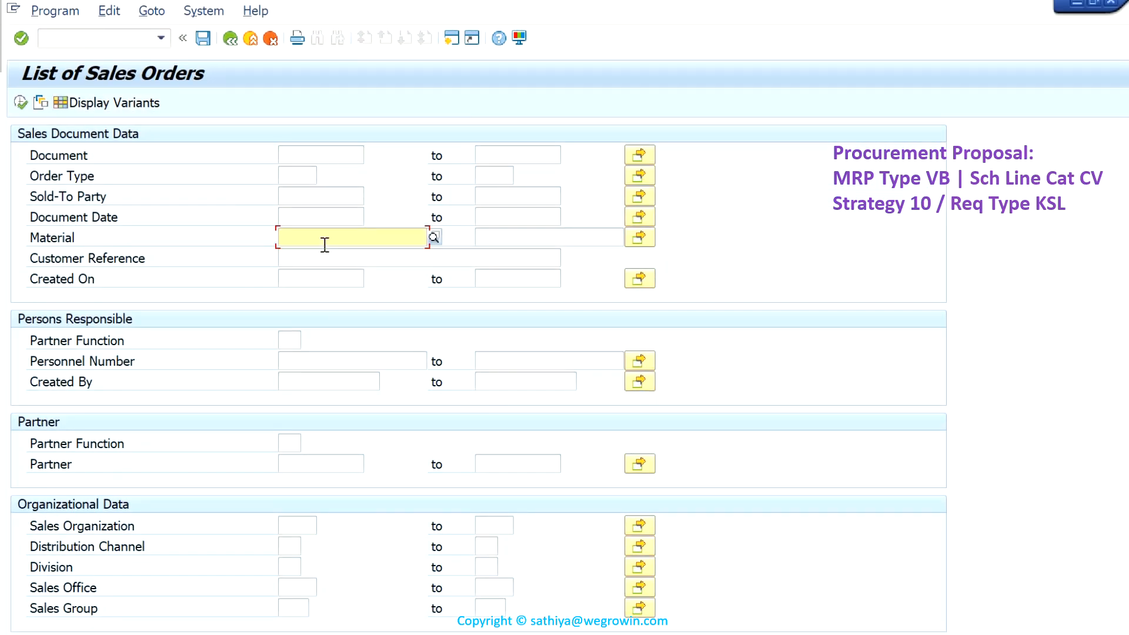
{"action": "left_click", "coordinate": [356, 322]}
{"action": "left_click", "coordinate": [294, 525]}
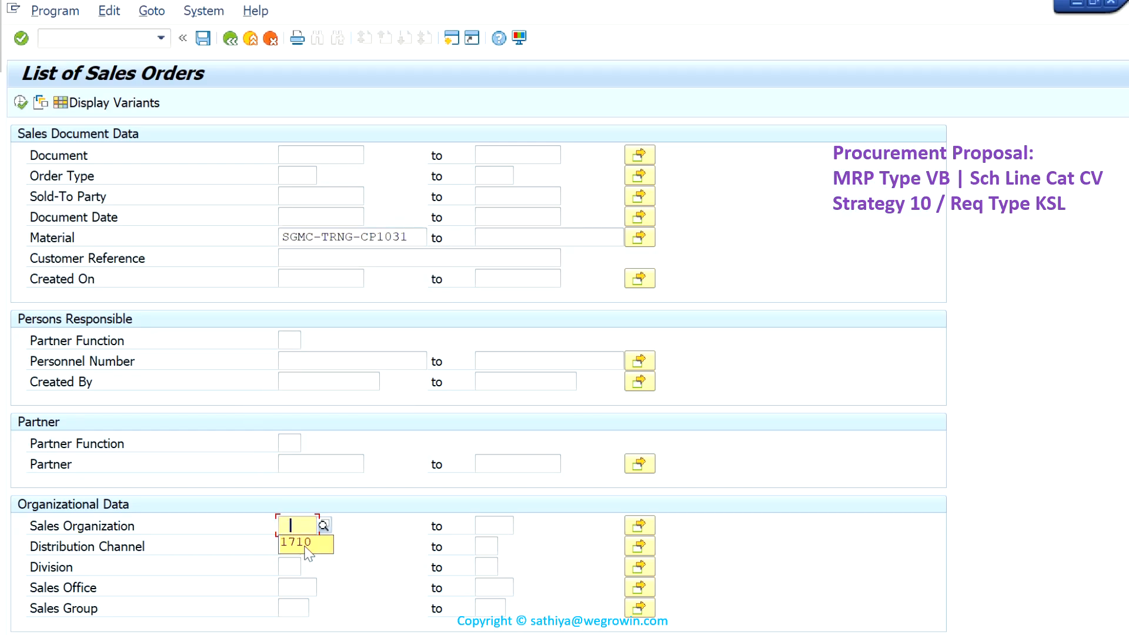
{"action": "left_click", "coordinate": [306, 544]}
{"action": "scroll", "coordinate": [321, 511], "scroll_direction": "down", "scroll_amount": 3}
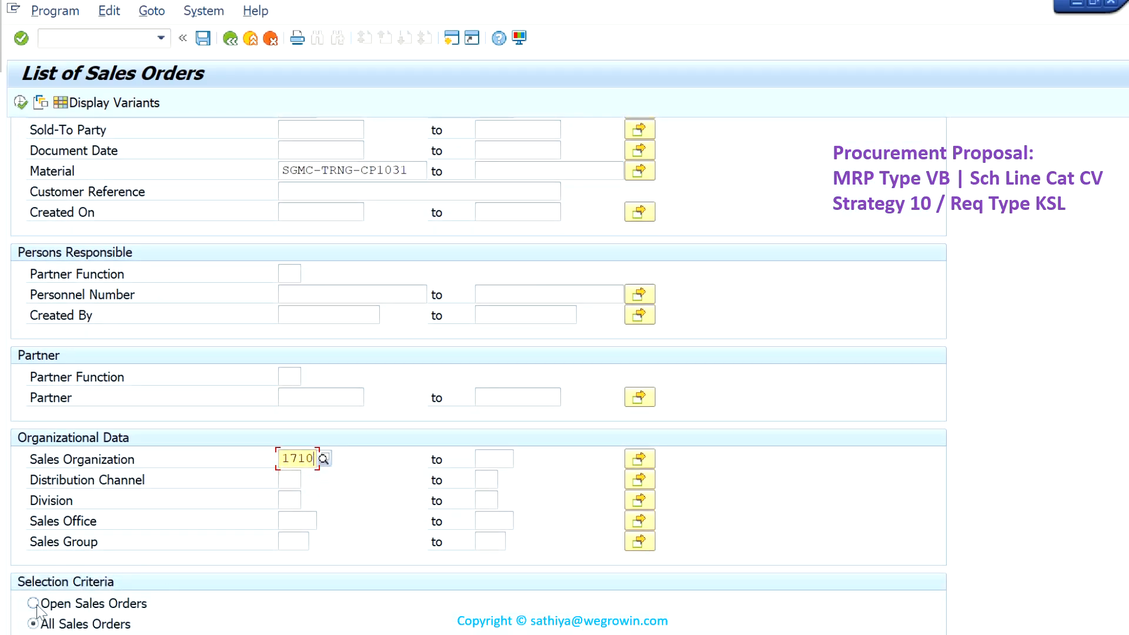
{"action": "left_click", "coordinate": [33, 604]}
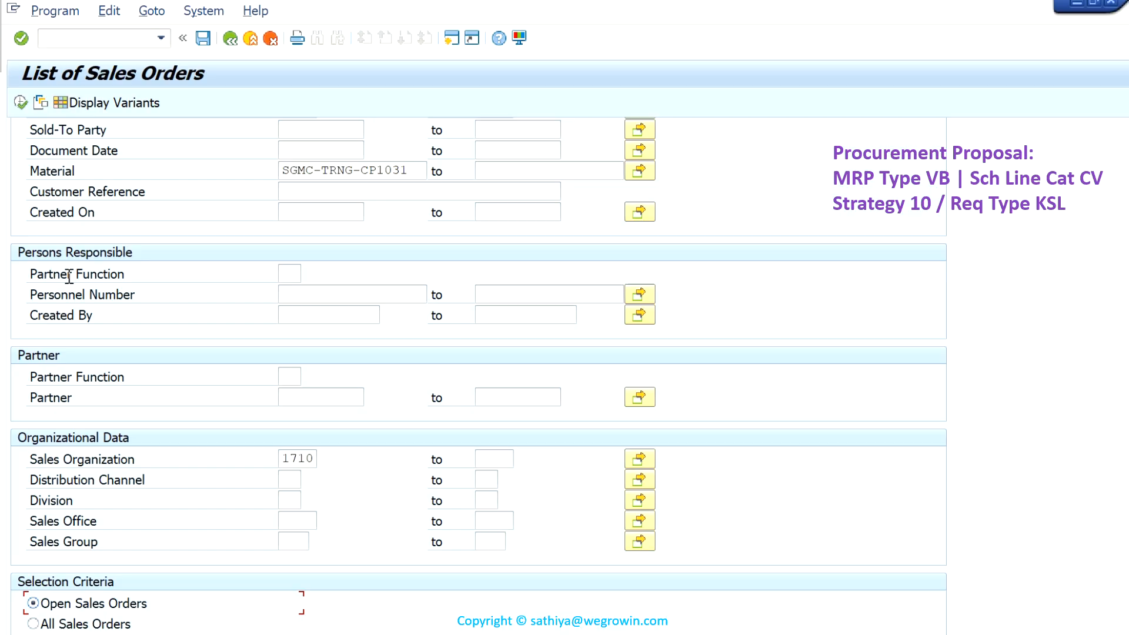
{"action": "left_click", "coordinate": [21, 105]}
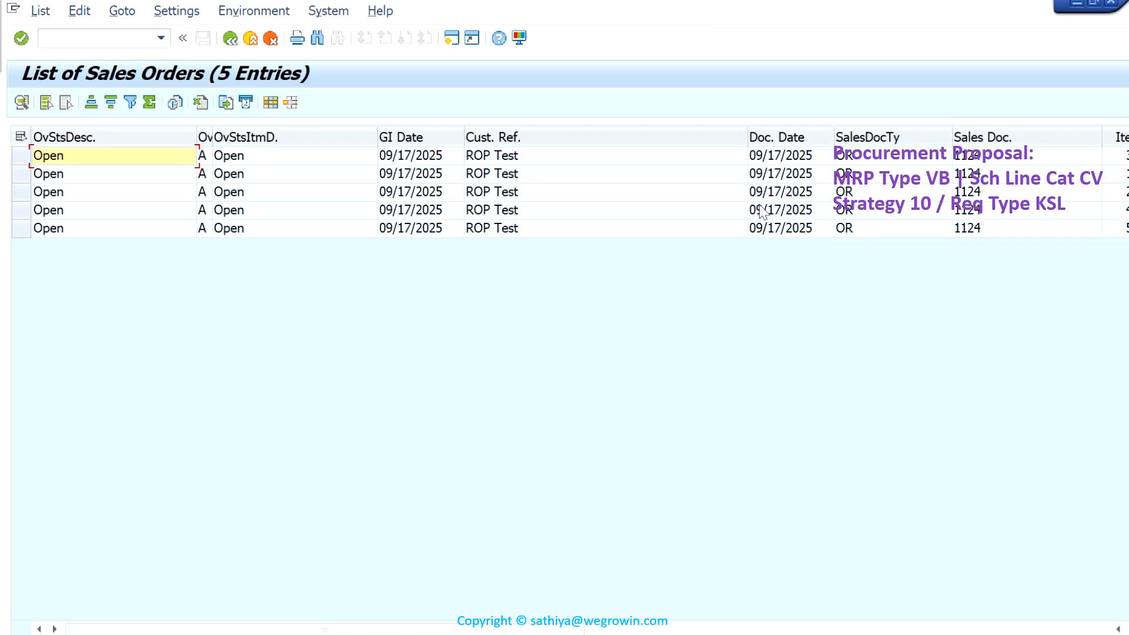
- Open the first listed sales order, check its items' schedule line category and requirement type, and return to the stock/requirements list
{"action": "double_click", "coordinate": [1061, 156]}
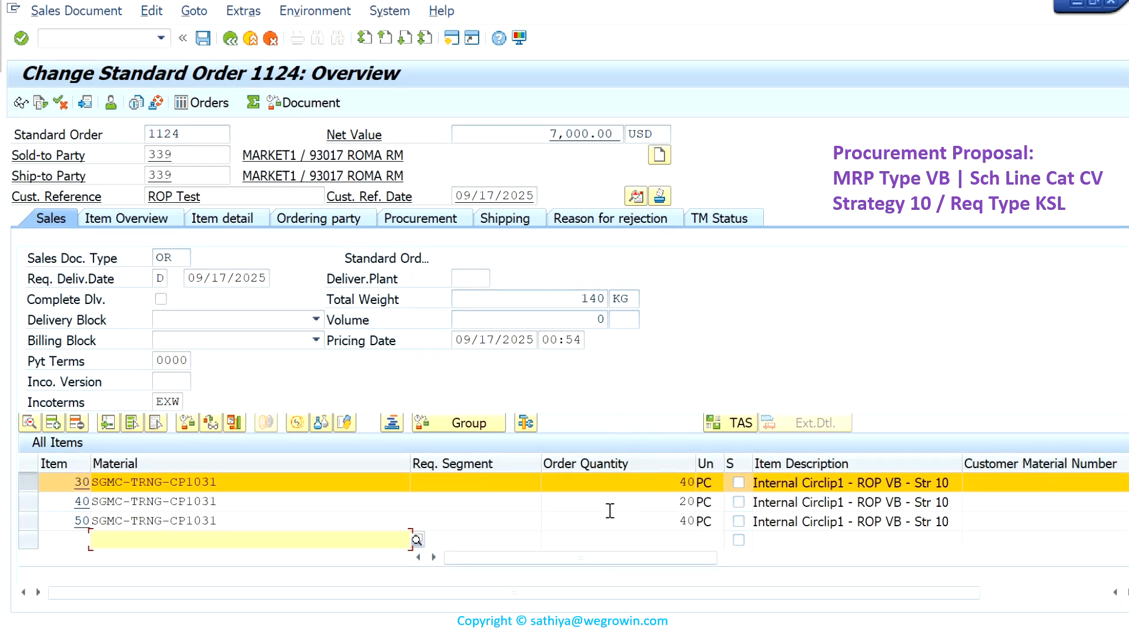
{"action": "scroll", "coordinate": [611, 518], "scroll_direction": "up", "scroll_amount": 1}
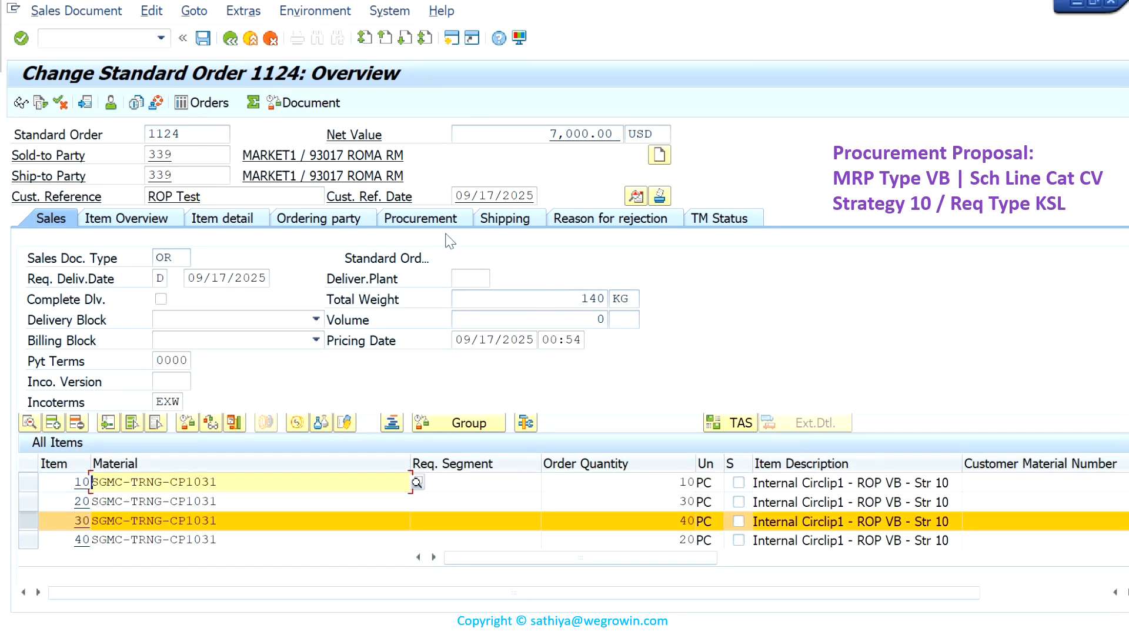
{"action": "left_click", "coordinate": [438, 217]}
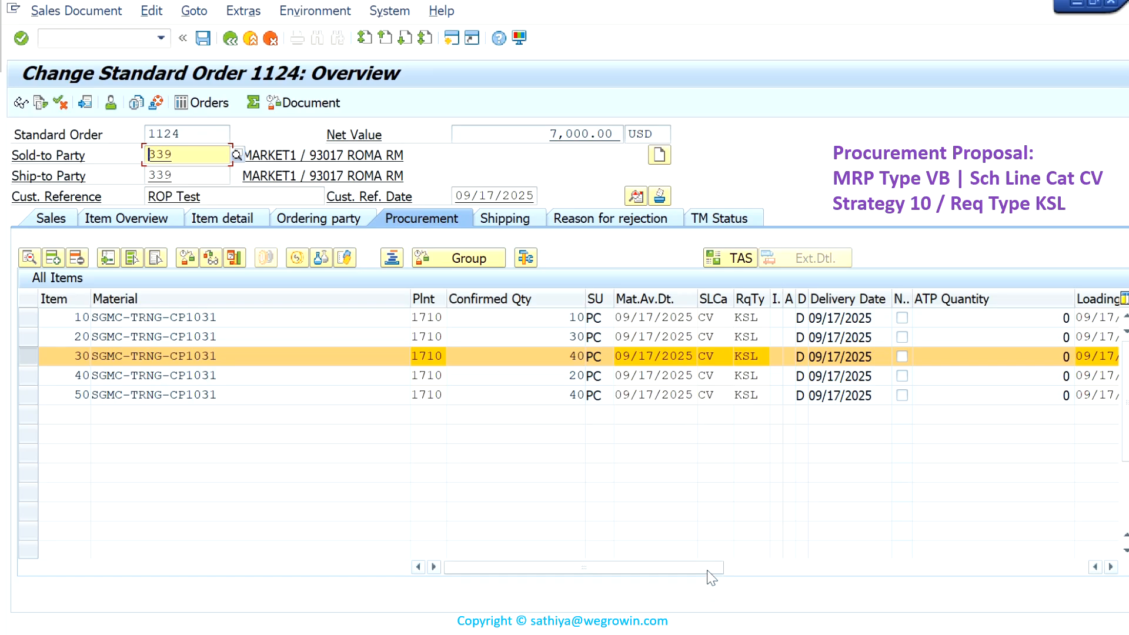
{"action": "left_click_drag", "start_coordinate": [711, 568], "coordinate": [668, 594]}
{"action": "left_click", "coordinate": [736, 596]}
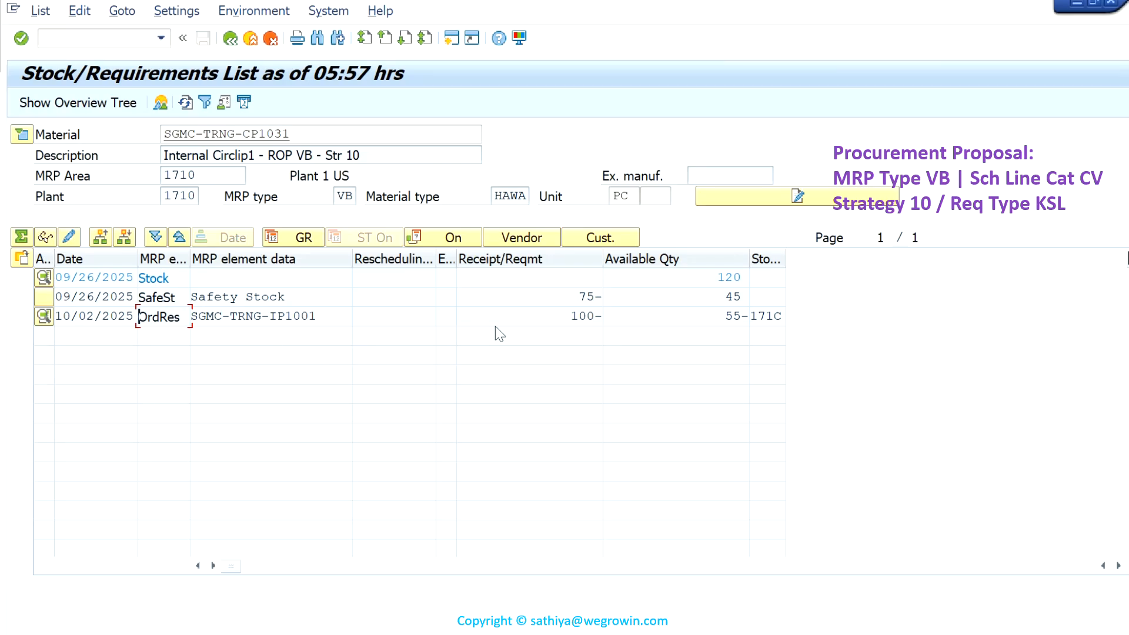
{"action": "mouse_move", "coordinate": [606, 3]}
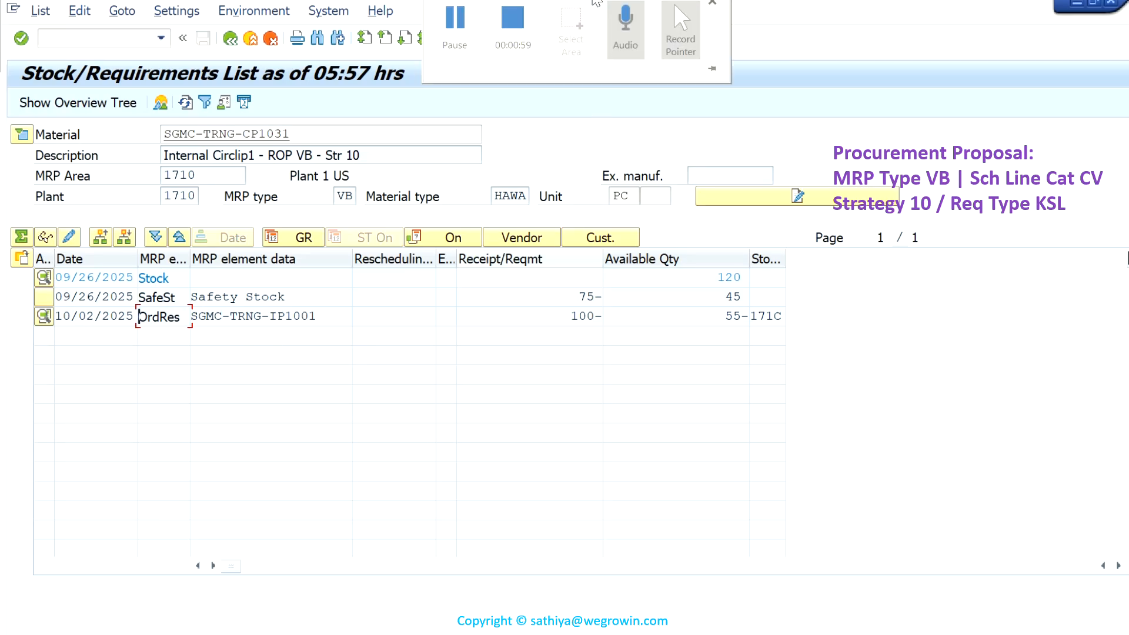
{"action": "left_click", "coordinate": [526, 36]}
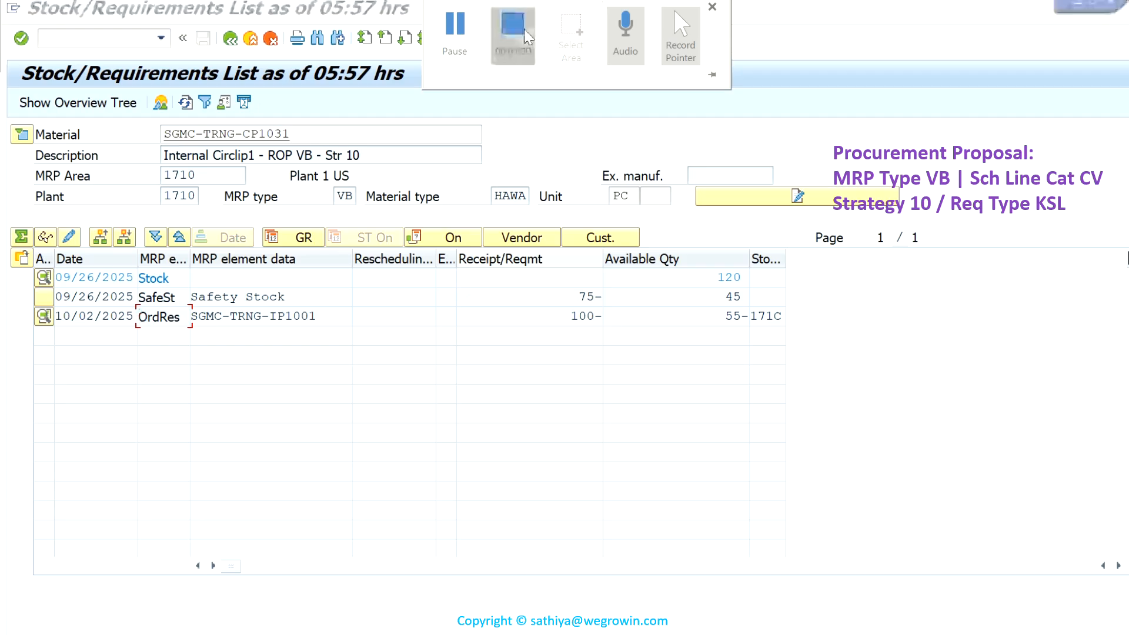
{"action": "left_click", "coordinate": [527, 37]}
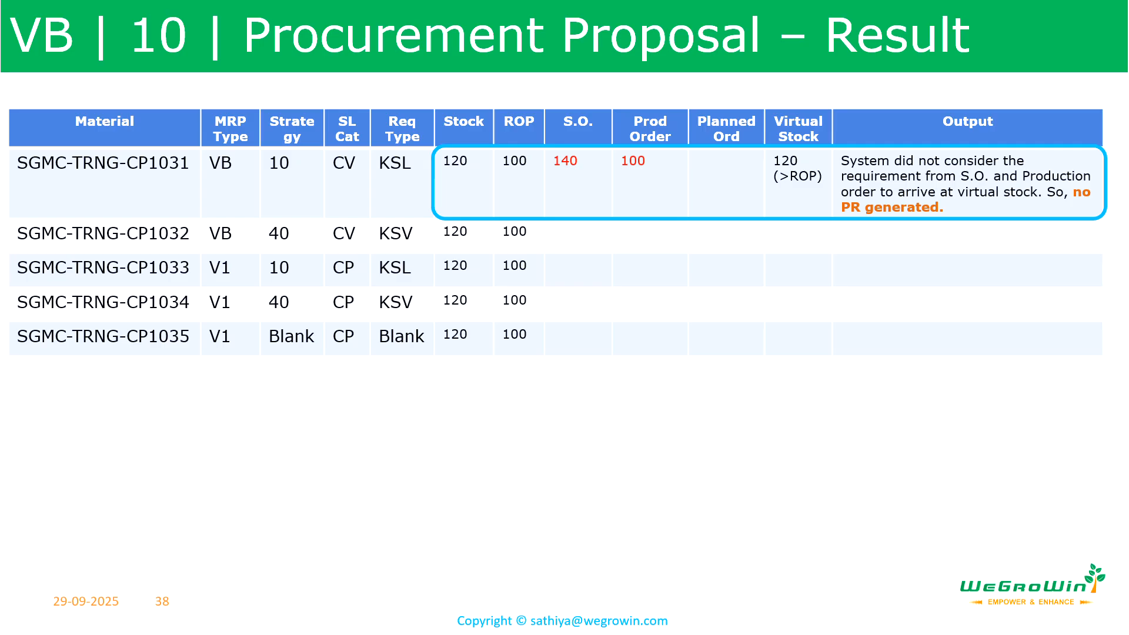
{"action": "key", "text": "Right"}
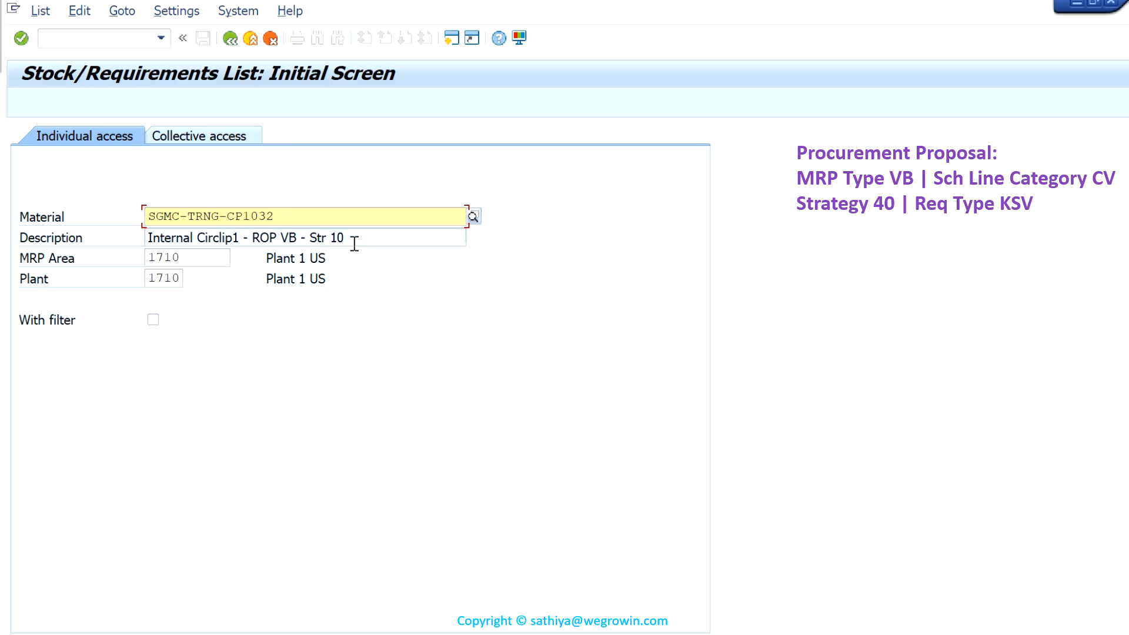
- Display the stock/requirements list for material SGMC-TRNG-CP1032 in plant 1710 and examine its safety stock, independent requirements and order reservation
{"action": "key", "text": "Return"}
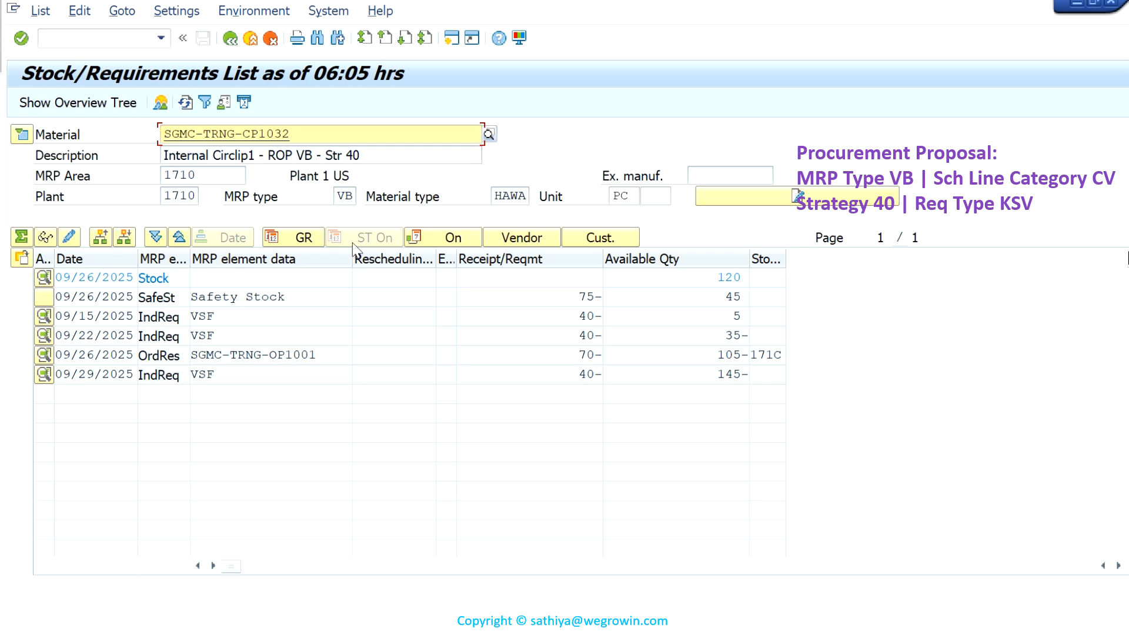
{"action": "left_click_drag", "start_coordinate": [366, 155], "coordinate": [266, 155]}
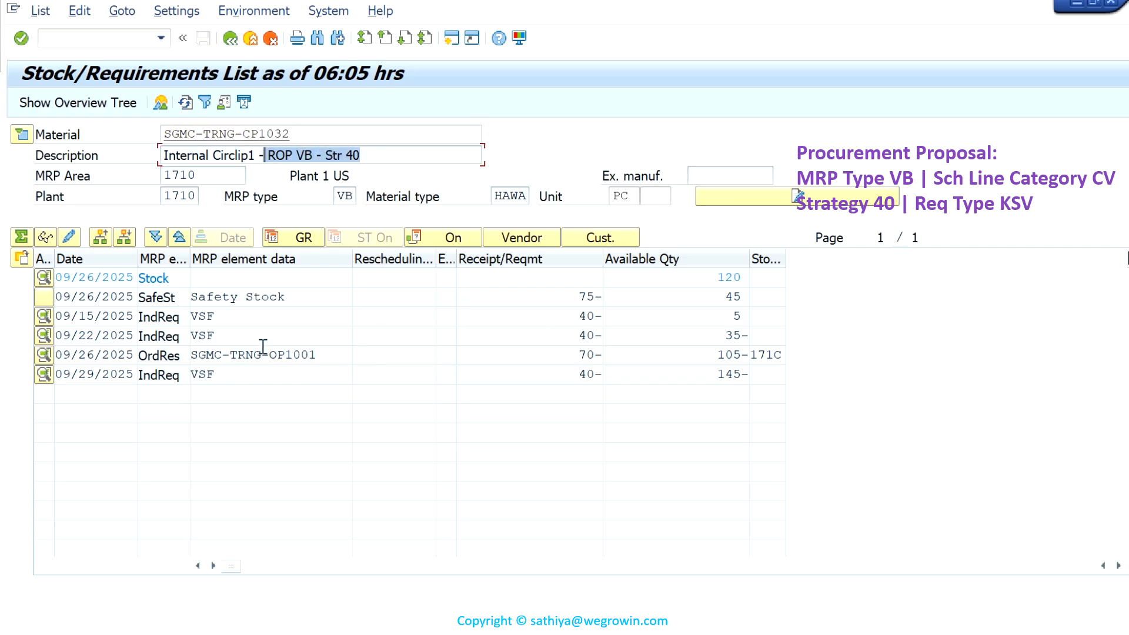
{"action": "double_click", "coordinate": [582, 297]}
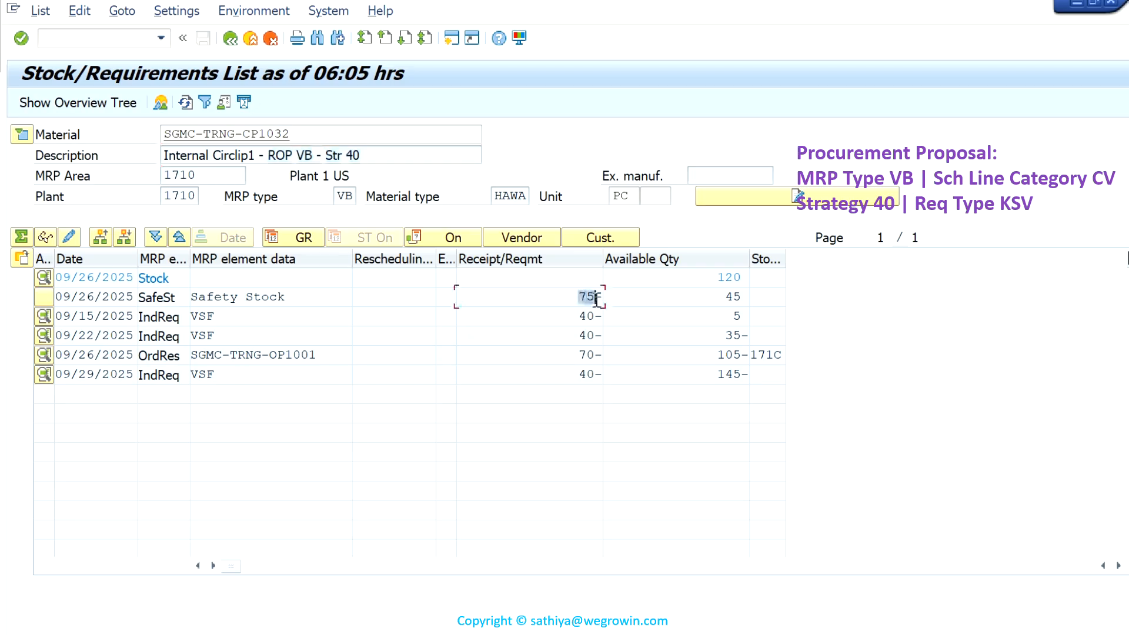
{"action": "double_click", "coordinate": [553, 354]}
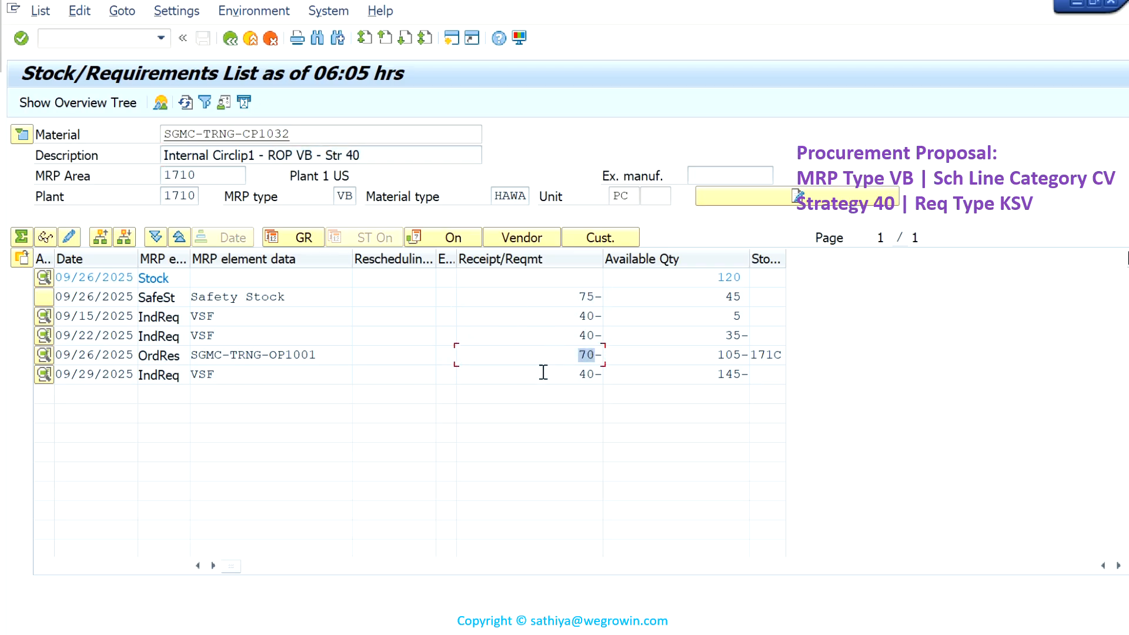
{"action": "double_click", "coordinate": [543, 372]}
{"action": "left_click", "coordinate": [564, 348]}
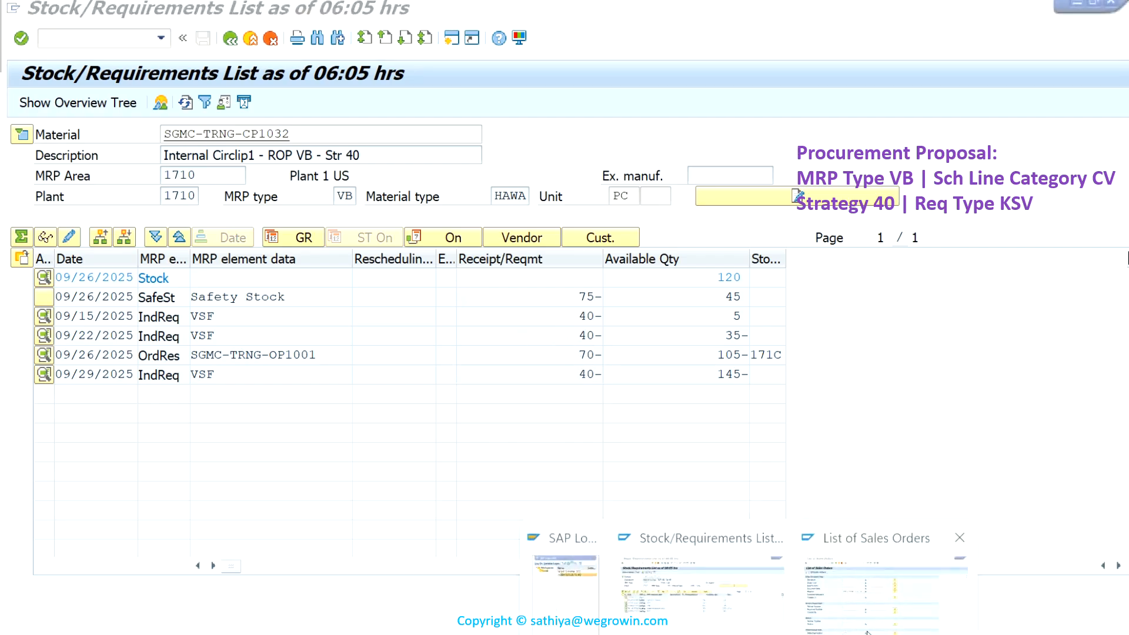
- Switch to the List of Sales Orders session and list the orders for material SGMC-TRNG-CP1032 in sales organization 1710
{"action": "left_click", "coordinate": [962, 537]}
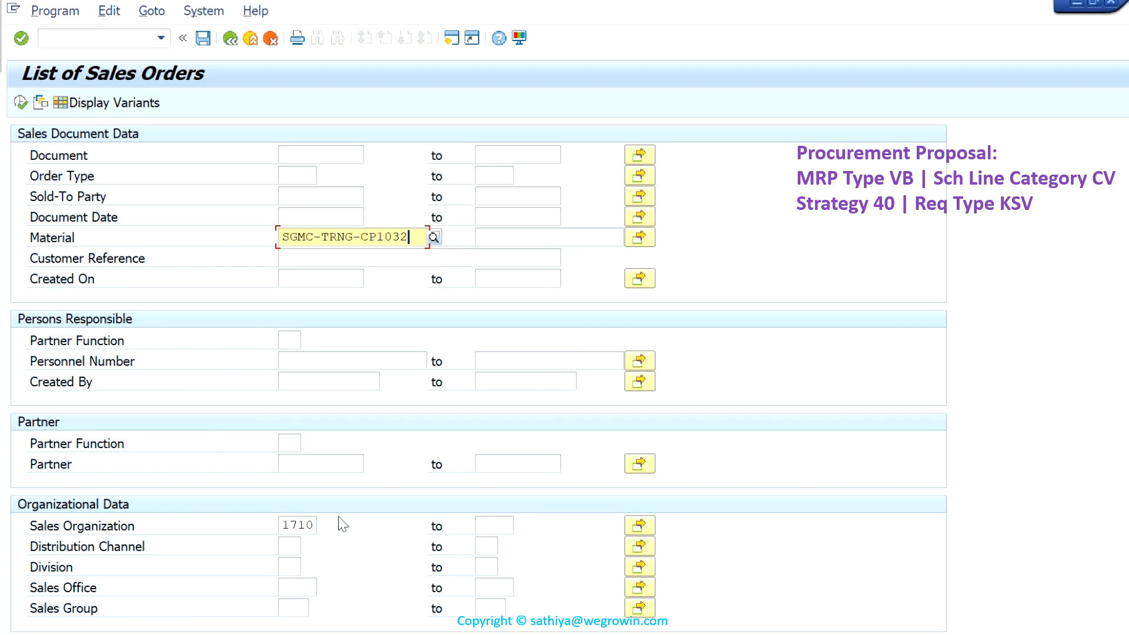
{"action": "scroll", "coordinate": [337, 521], "scroll_direction": "down", "scroll_amount": 1}
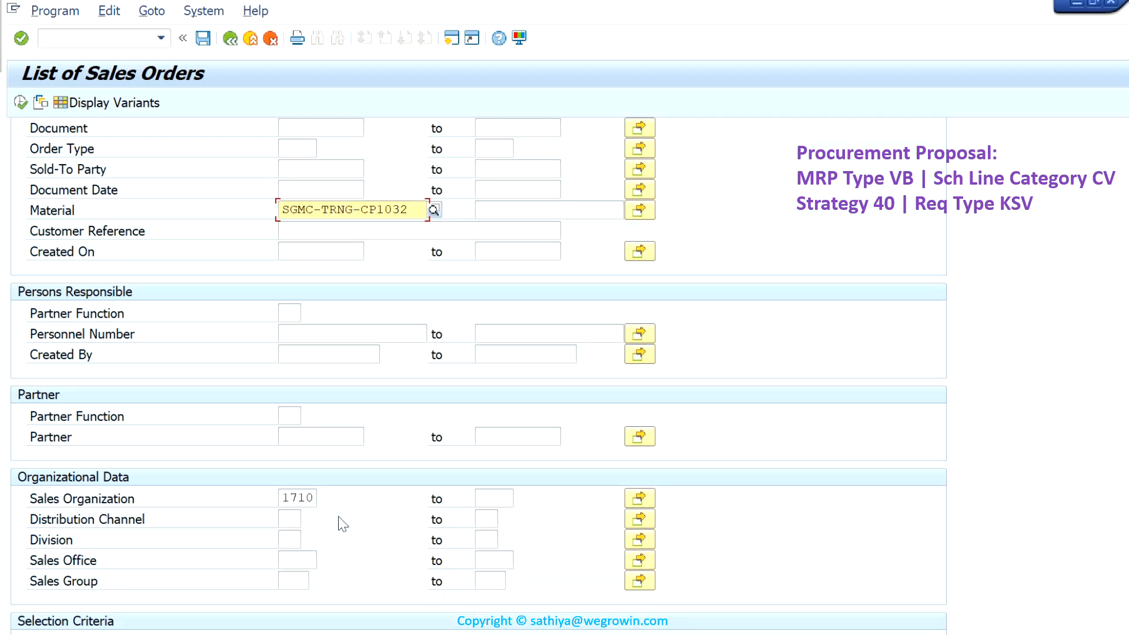
{"action": "left_click", "coordinate": [20, 103]}
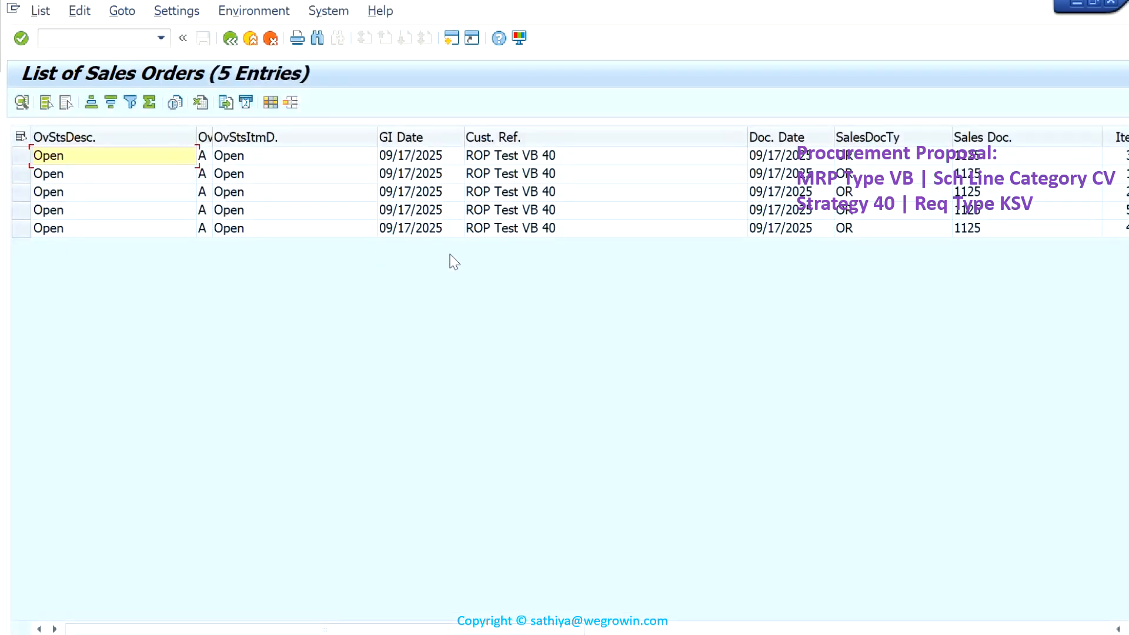
- Open the first sales order with reference ROP Test VB 40, check its procurement data, and return to the stock/requirements list
{"action": "double_click", "coordinate": [981, 156]}
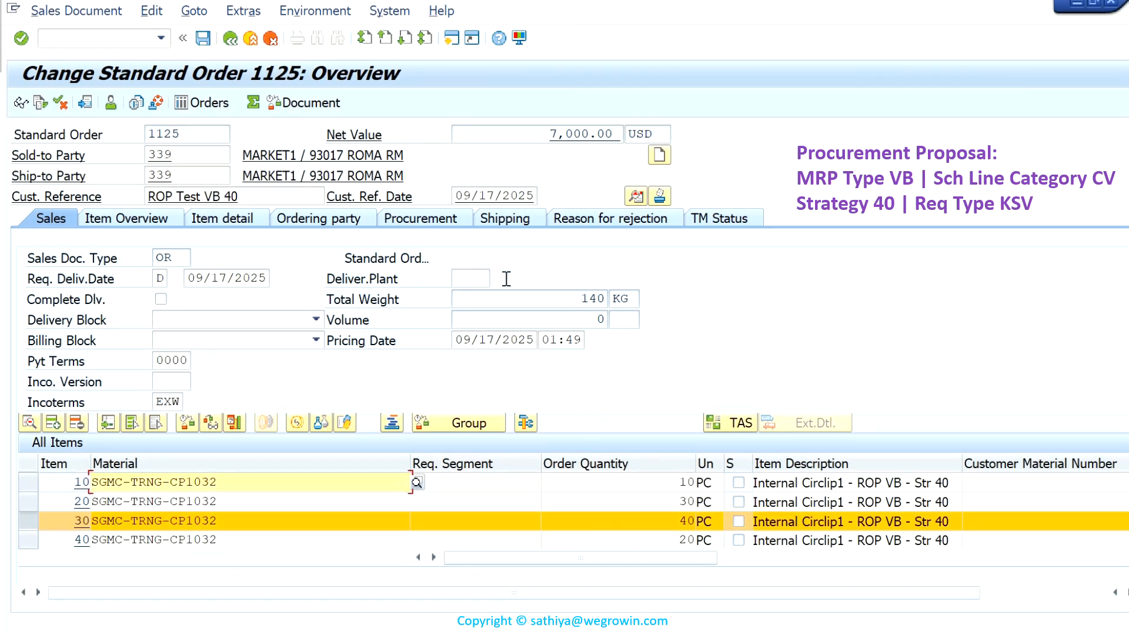
{"action": "left_click", "coordinate": [420, 219]}
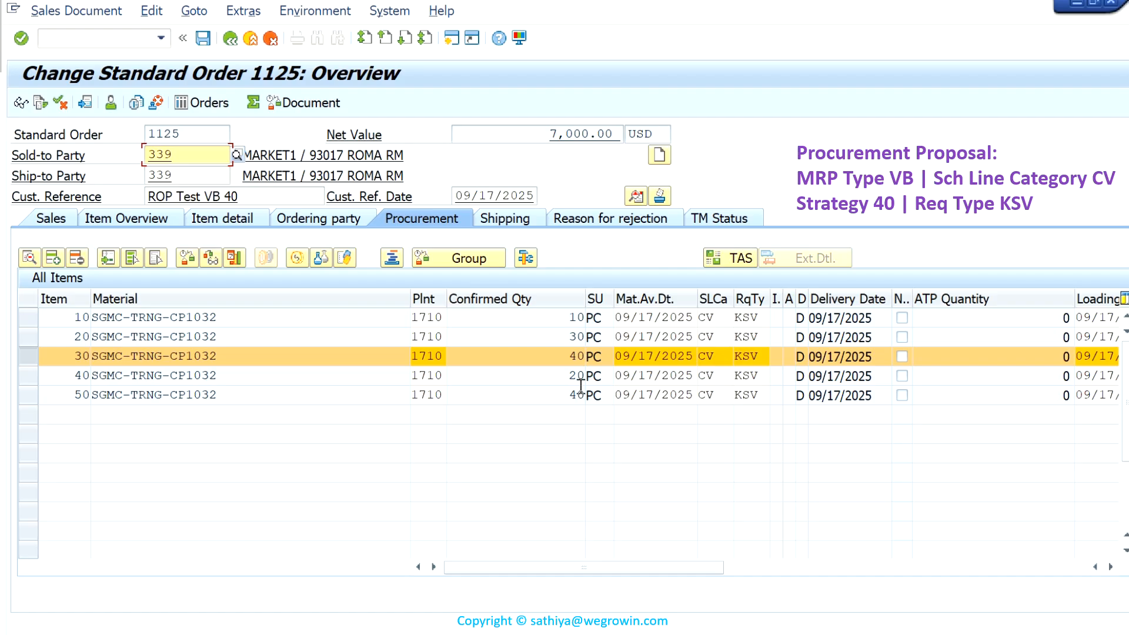
{"action": "left_click", "coordinate": [677, 600]}
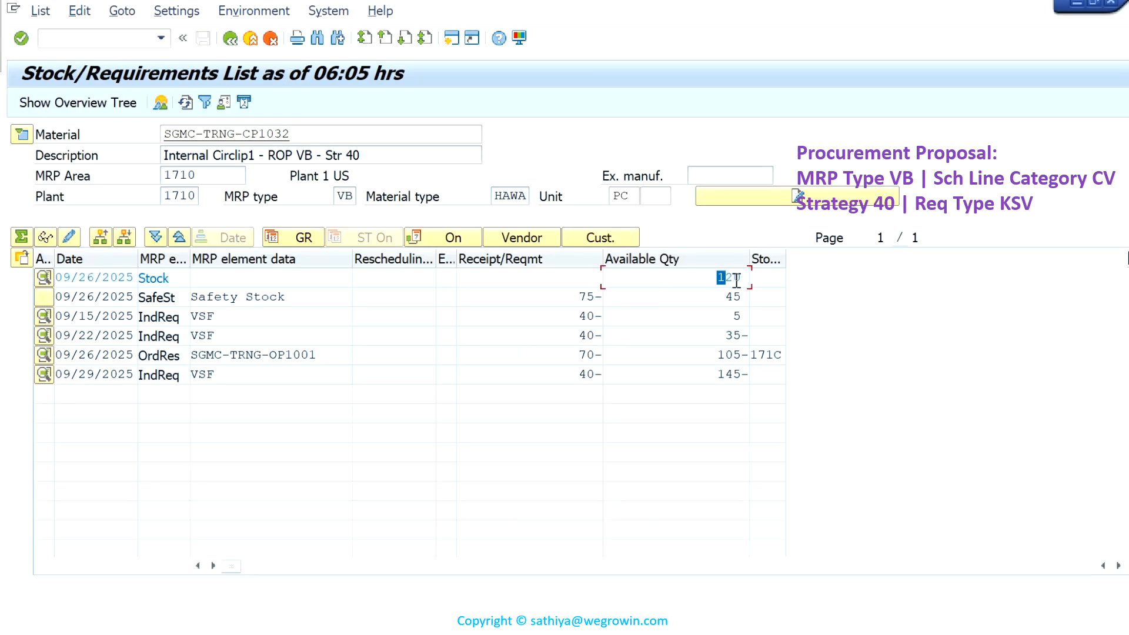
- Check the available stock of SGMC-TRNG-CP1032 and expand its header details to examine the MRP type and reorder point
{"action": "left_click_drag", "start_coordinate": [718, 278], "coordinate": [745, 279]}
{"action": "left_click", "coordinate": [21, 135]}
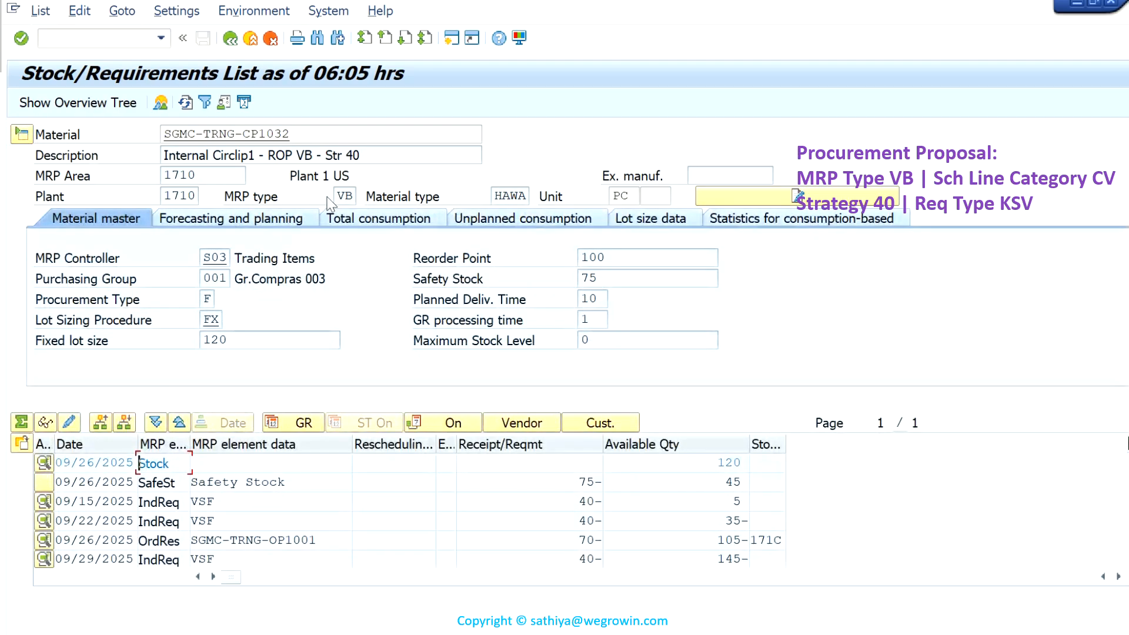
{"action": "left_click_drag", "start_coordinate": [338, 197], "coordinate": [362, 196]}
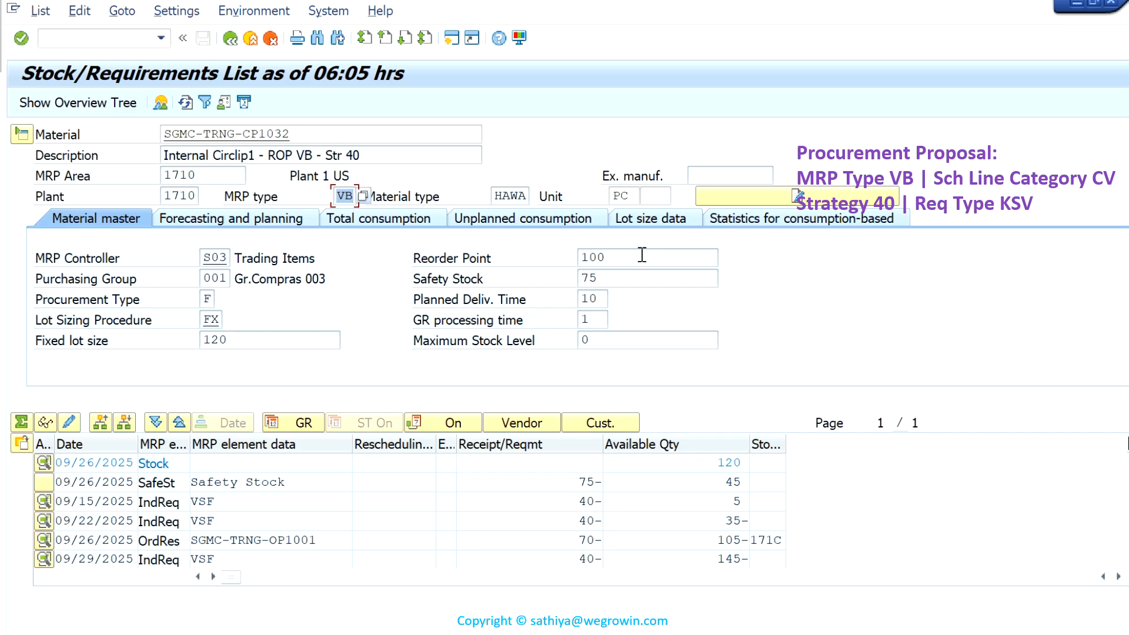
{"action": "left_click_drag", "start_coordinate": [644, 257], "coordinate": [577, 259]}
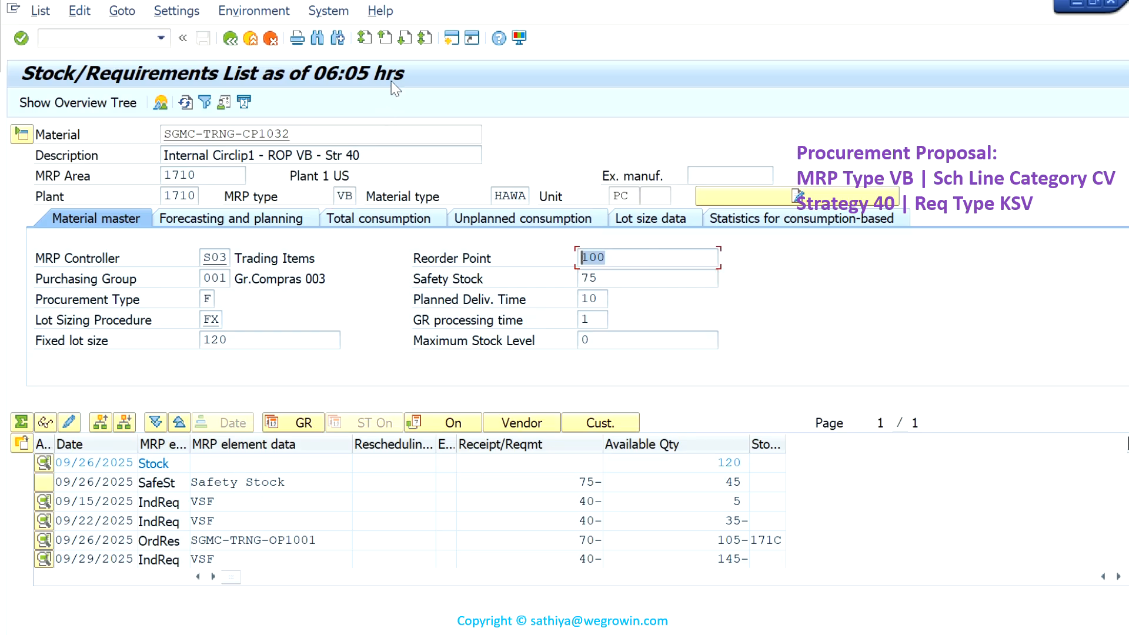
{"action": "mouse_move", "coordinate": [544, 2]}
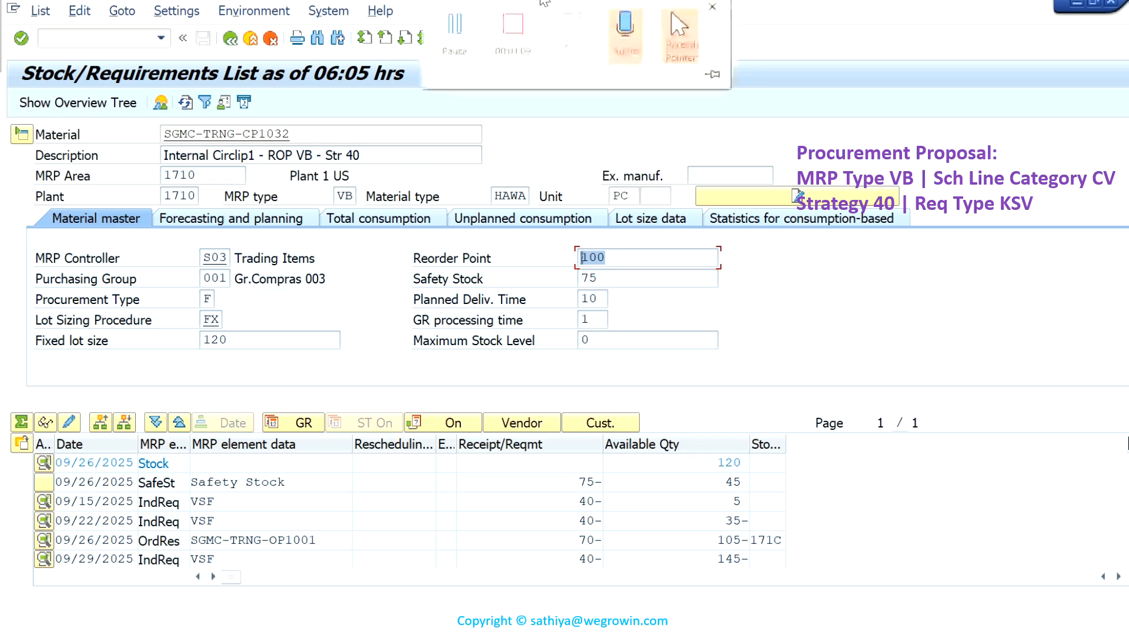